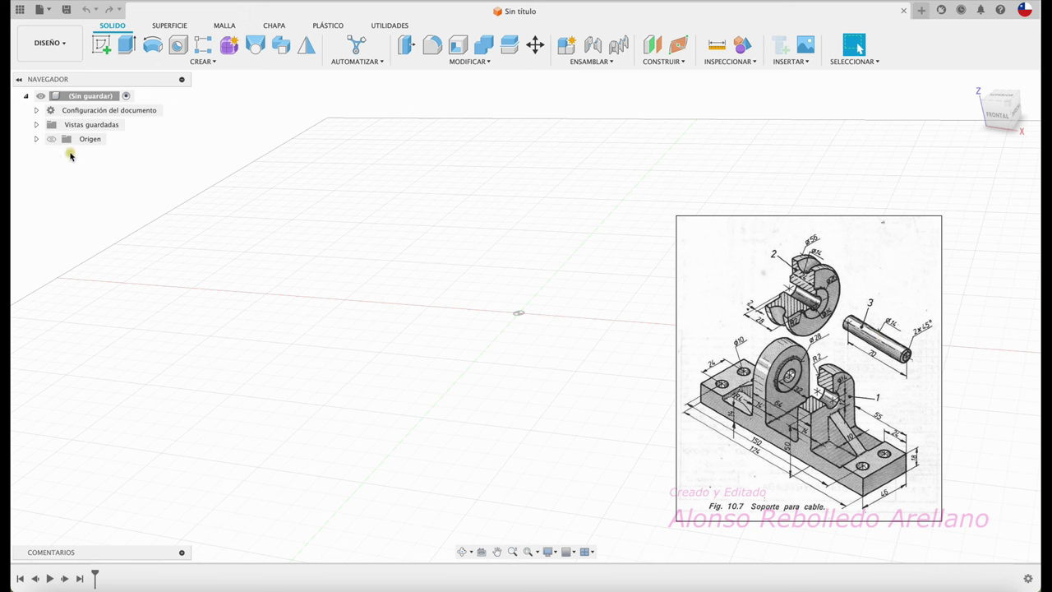
# Step: Save the untitled design as 'SOPORTE CABLE' in the MECANICA project
pyautogui.click(68, 11)
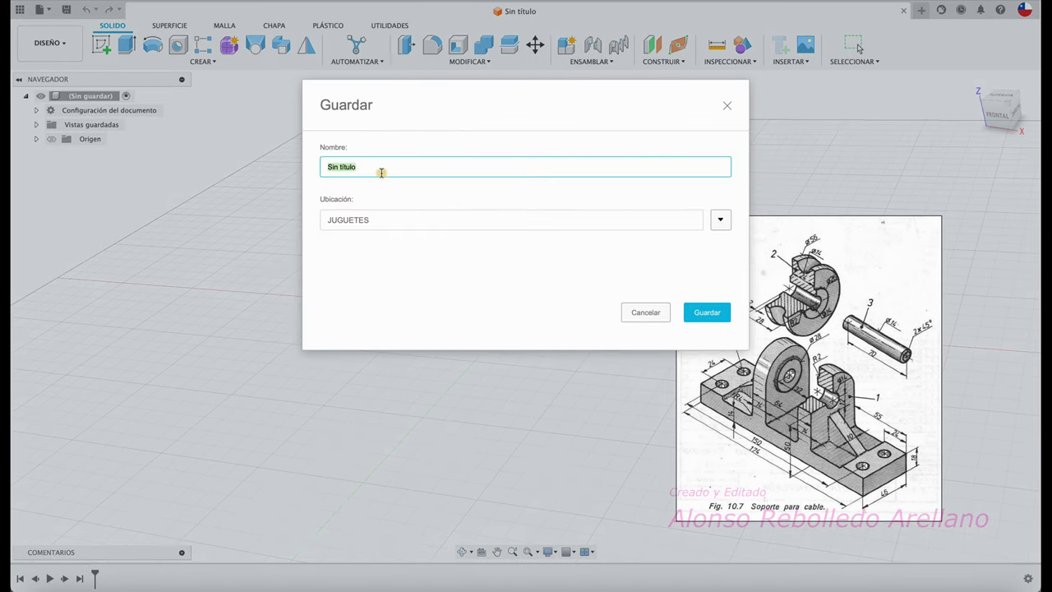
pyautogui.write('SOPO')
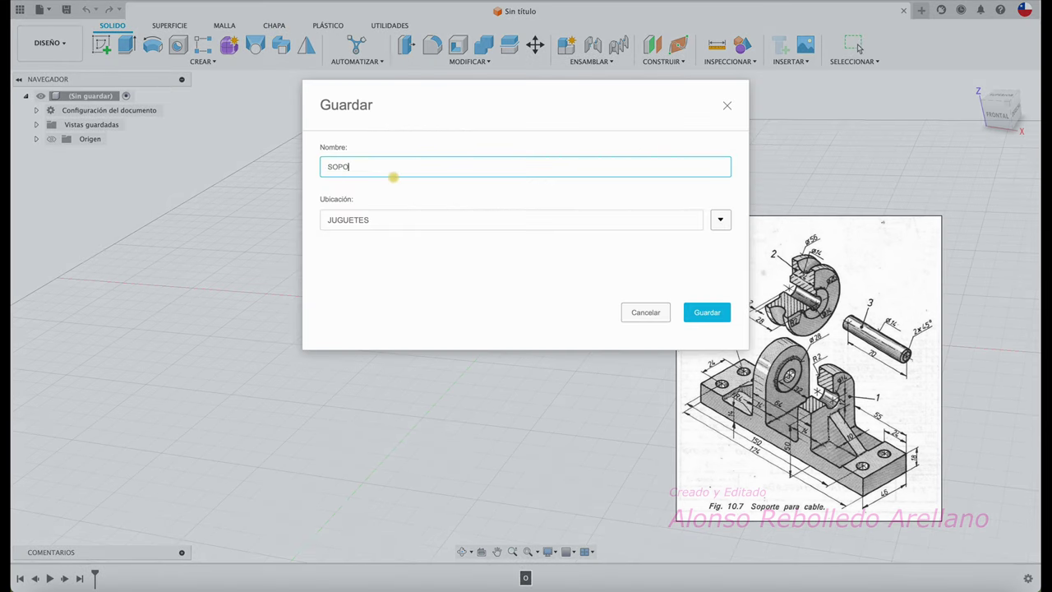
pyautogui.write('RTE CABLE')
pyautogui.click(720, 220)
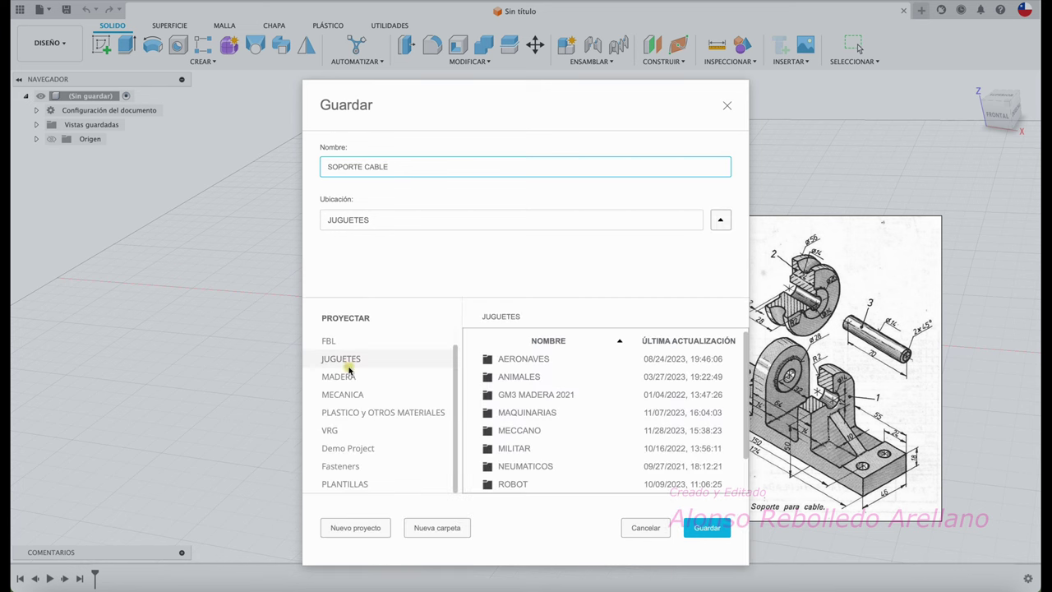
pyautogui.click(355, 396)
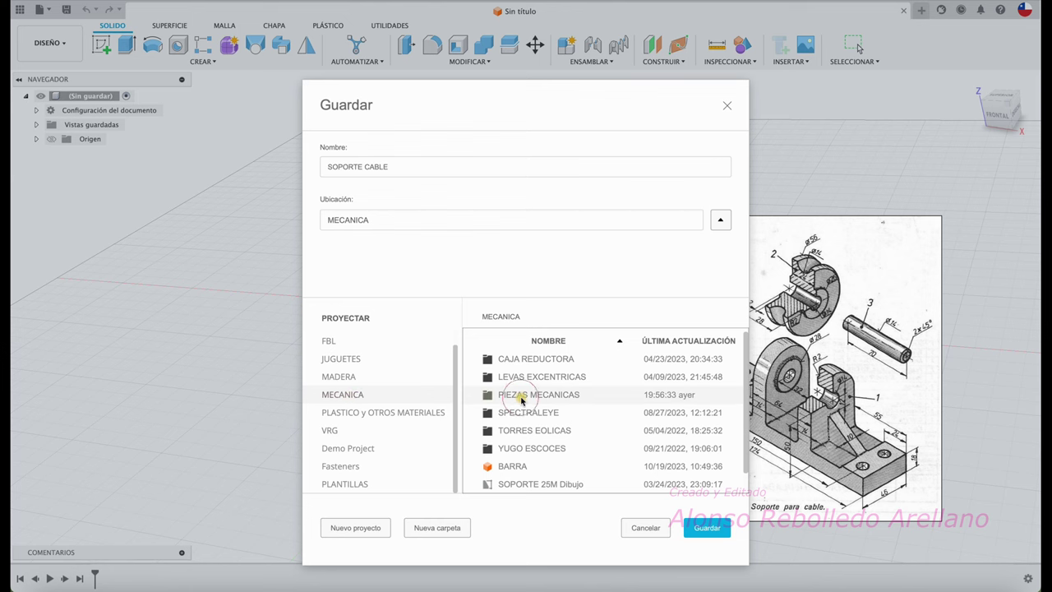
pyautogui.click(706, 527)
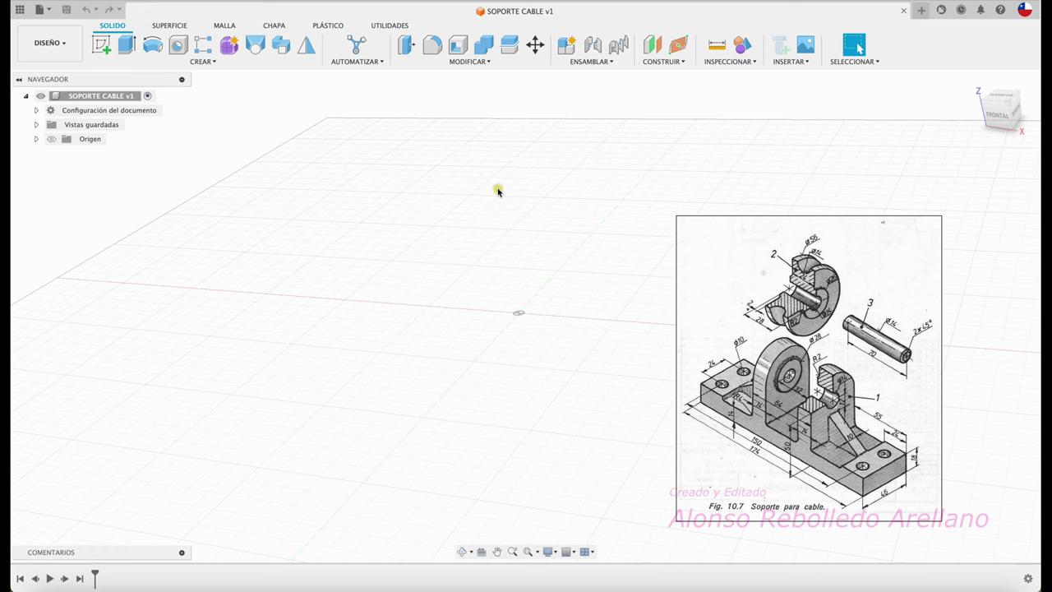
# Step: Create a new internal component named EJE and make the origin planes visible
pyautogui.click(567, 46)
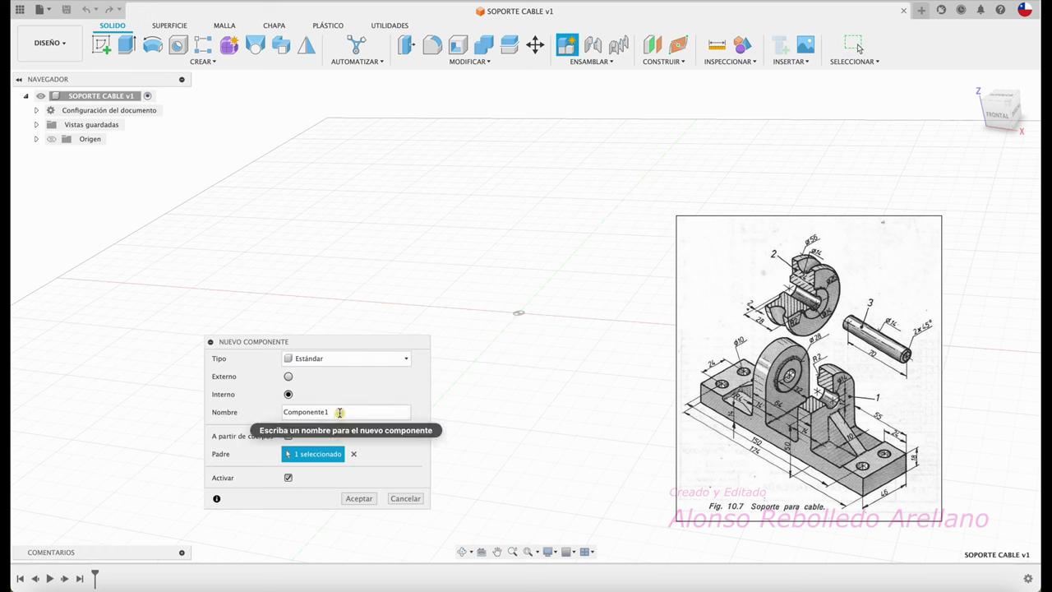
pyautogui.write('EJE')
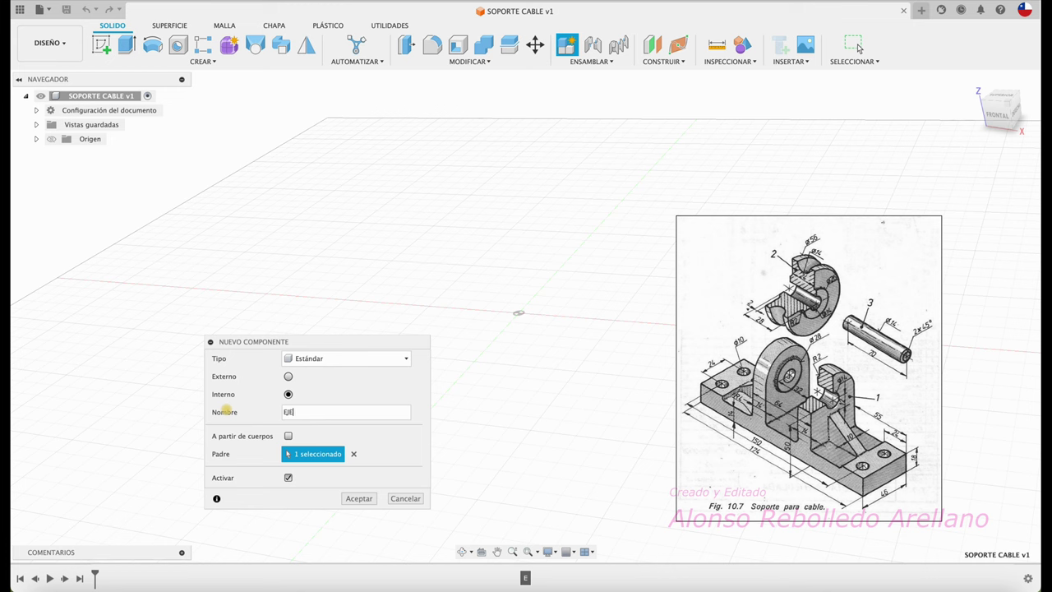
pyautogui.click(353, 498)
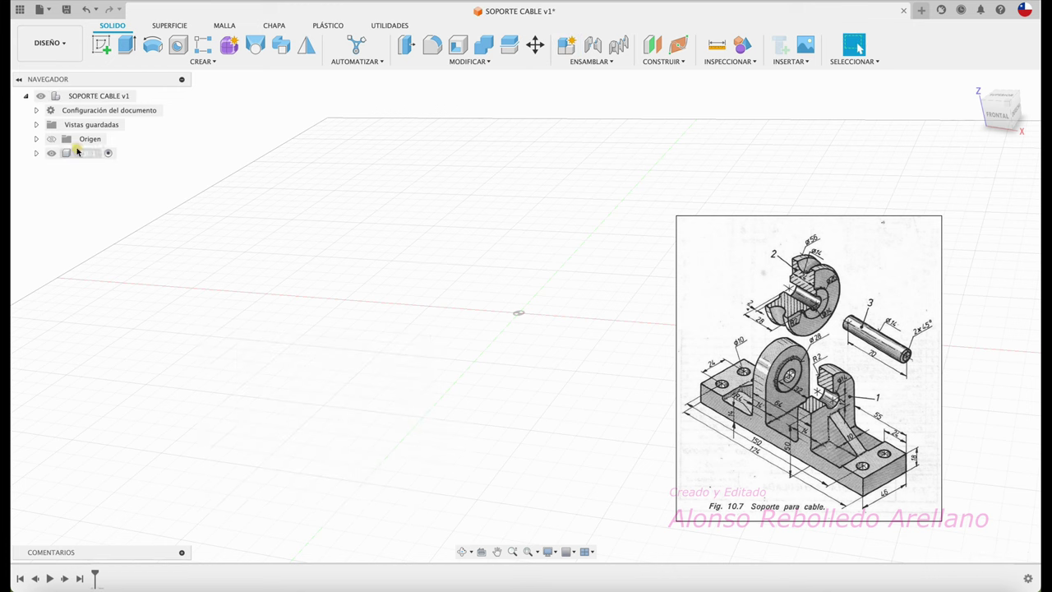
pyautogui.click(51, 140)
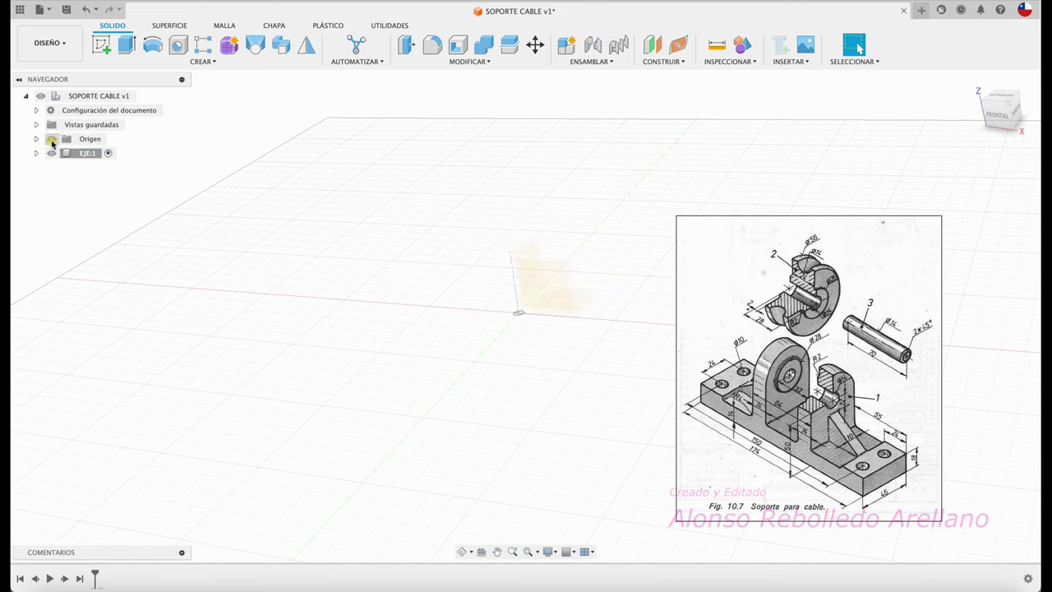
# Step: Sketch a 14 mm diameter circle centred at the origin on the front plane
pyautogui.click(103, 43)
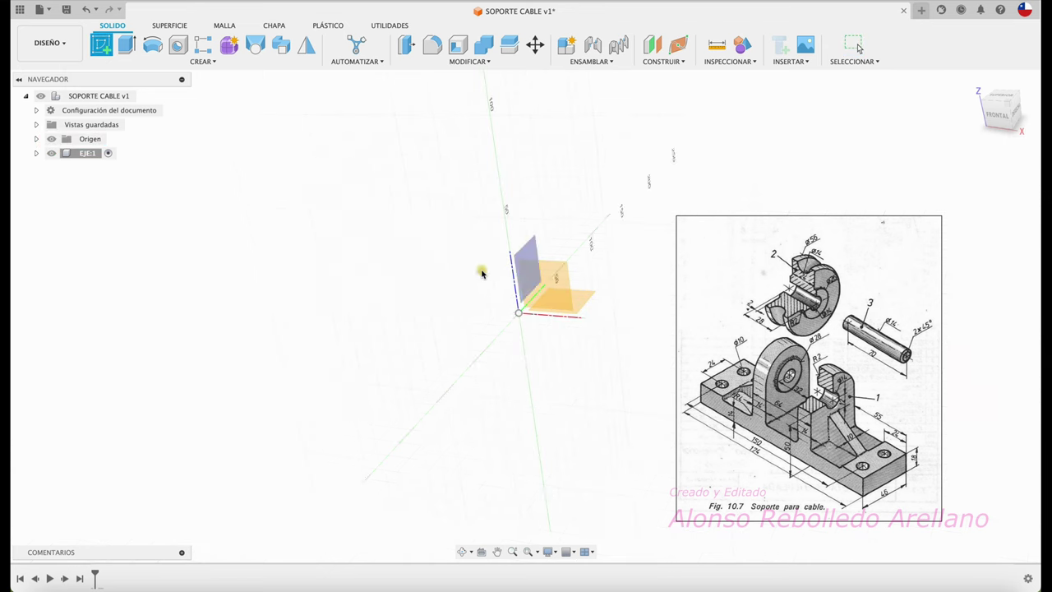
pyautogui.click(554, 290)
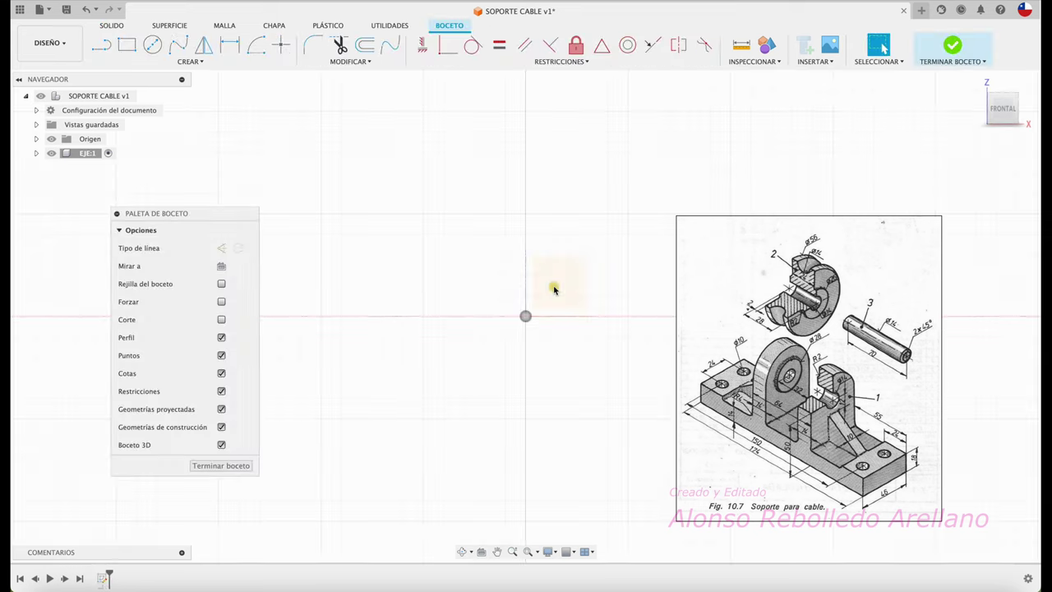
pyautogui.click(153, 44)
pyautogui.click(525, 315)
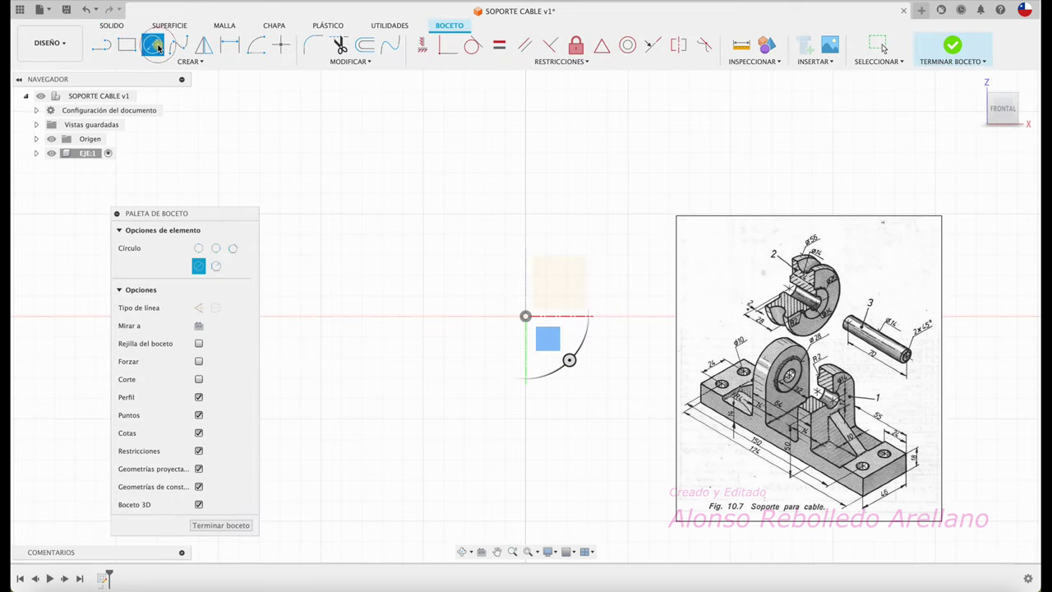
pyautogui.click(525, 316)
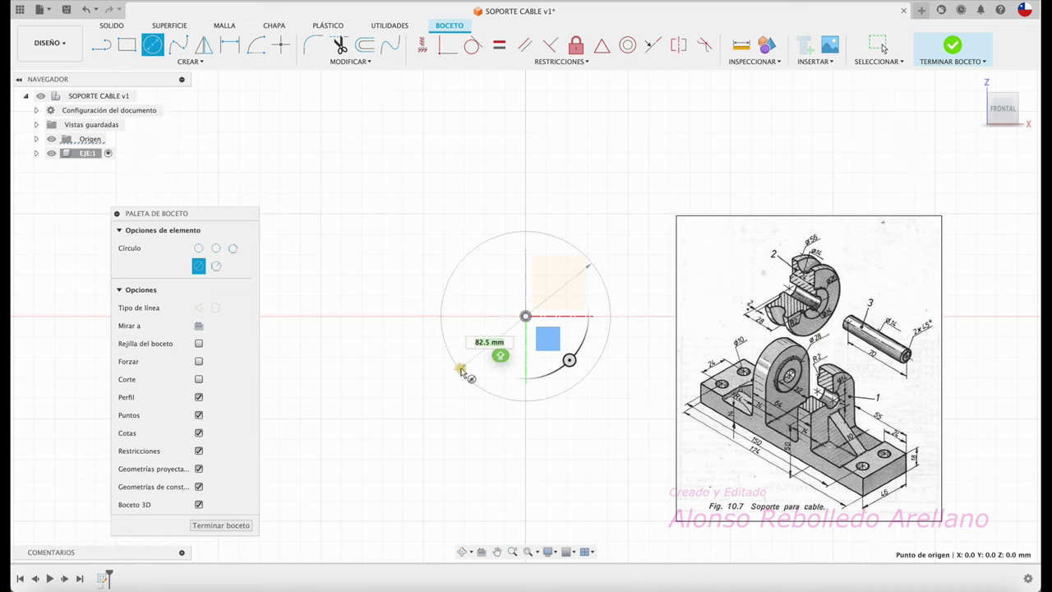
pyautogui.write('1')
pyautogui.press('Return')
pyautogui.press('Escape')
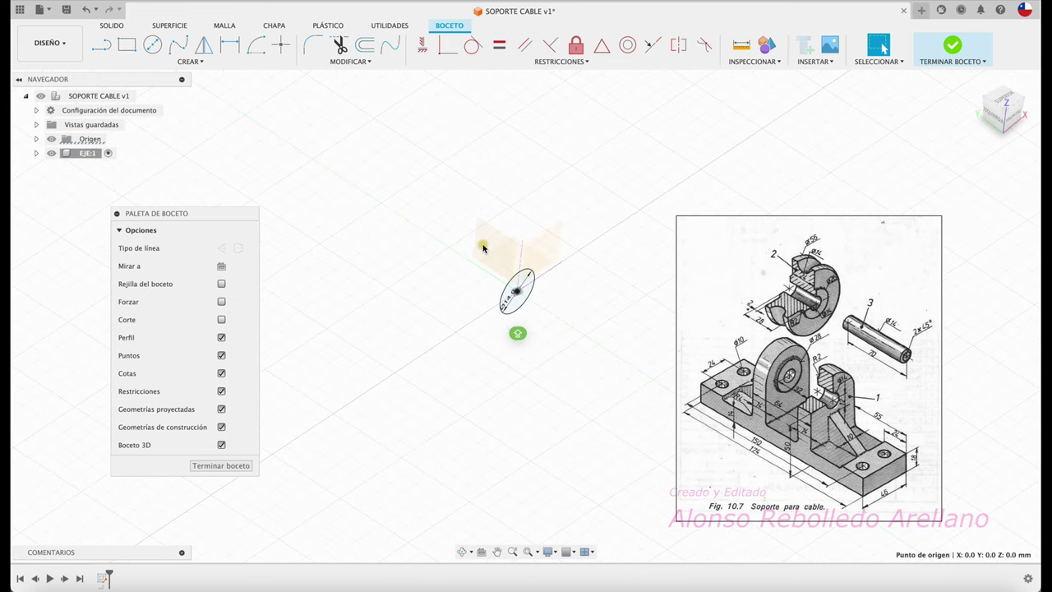
pyautogui.press('e')
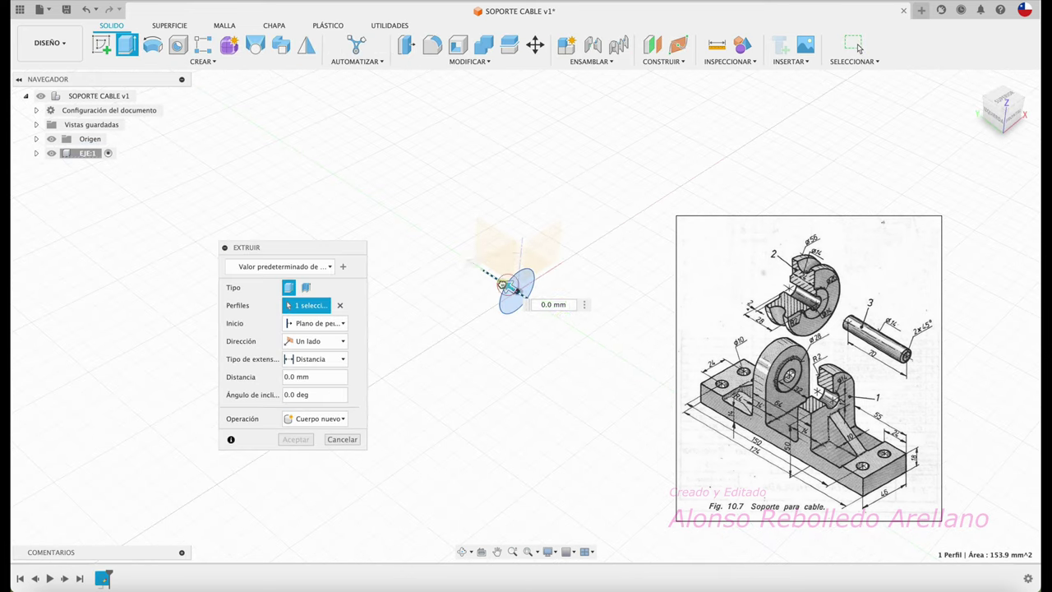
# Step: Extrude the 14 mm circle 70 mm into a solid cylinder
pyautogui.moveTo(517, 301); pyautogui.dragTo(331, 180)
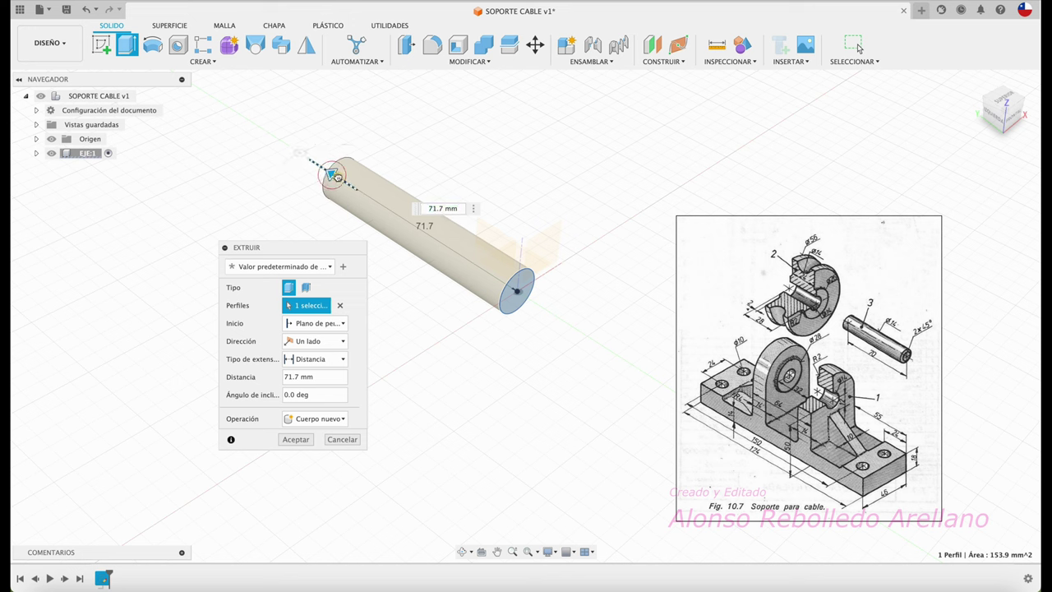
pyautogui.moveTo(331, 180); pyautogui.dragTo(305, 157)
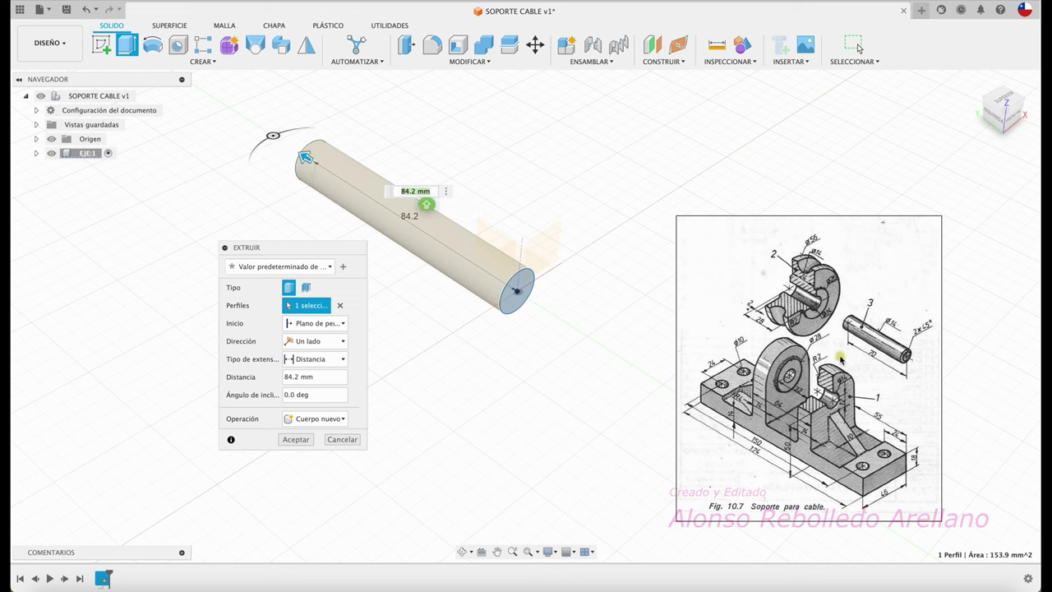
pyautogui.write('70')
pyautogui.press('Return')
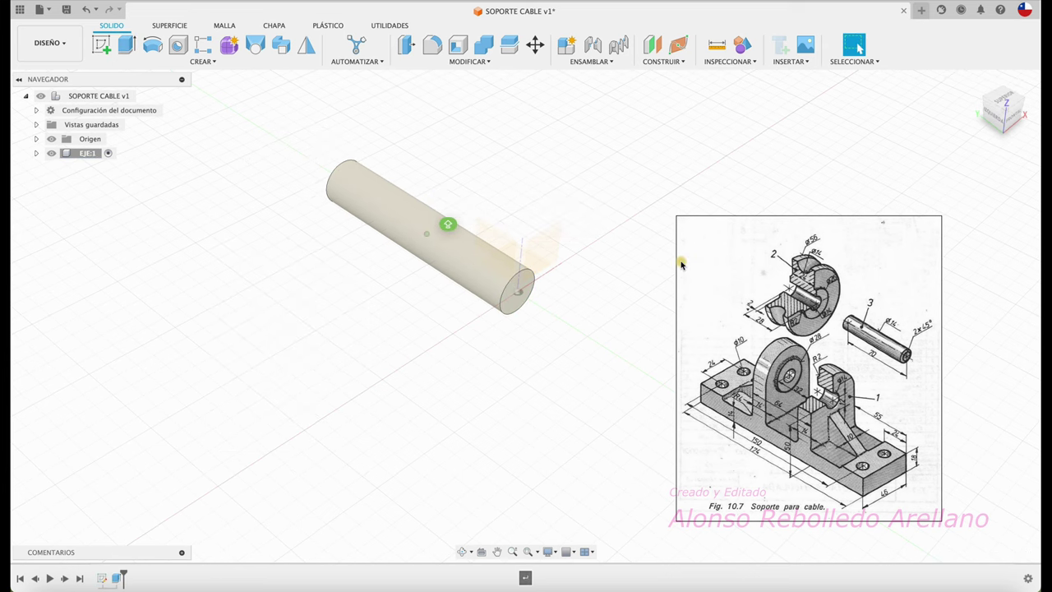
pyautogui.scroll(2, 904, 335)
pyautogui.scroll(2, 917, 337)
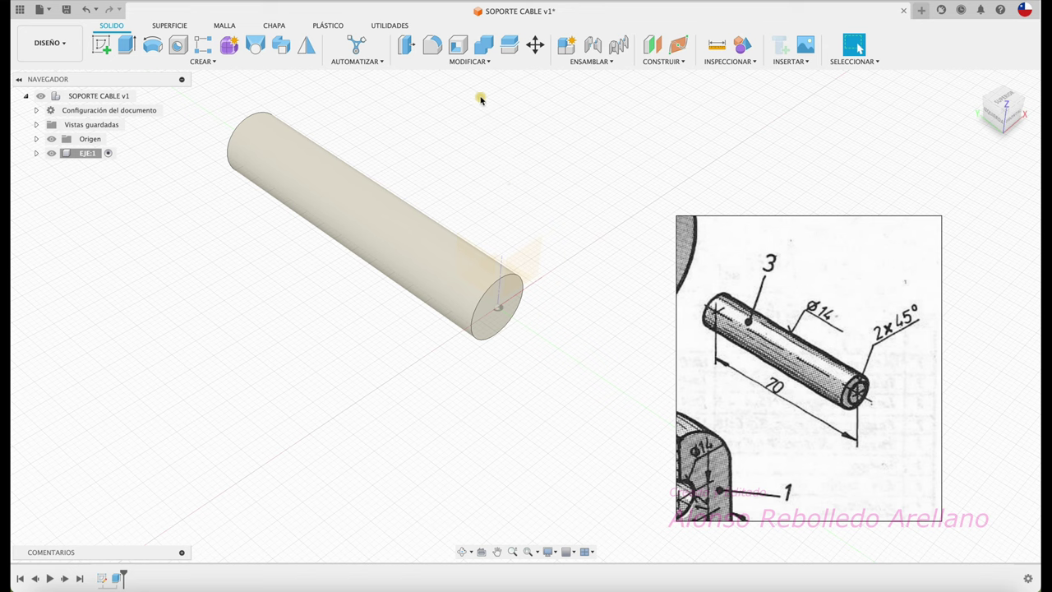
# Step: Chamfer both cylinder end edges by 2 mm and turn on component colour cycling
pyautogui.click(486, 64)
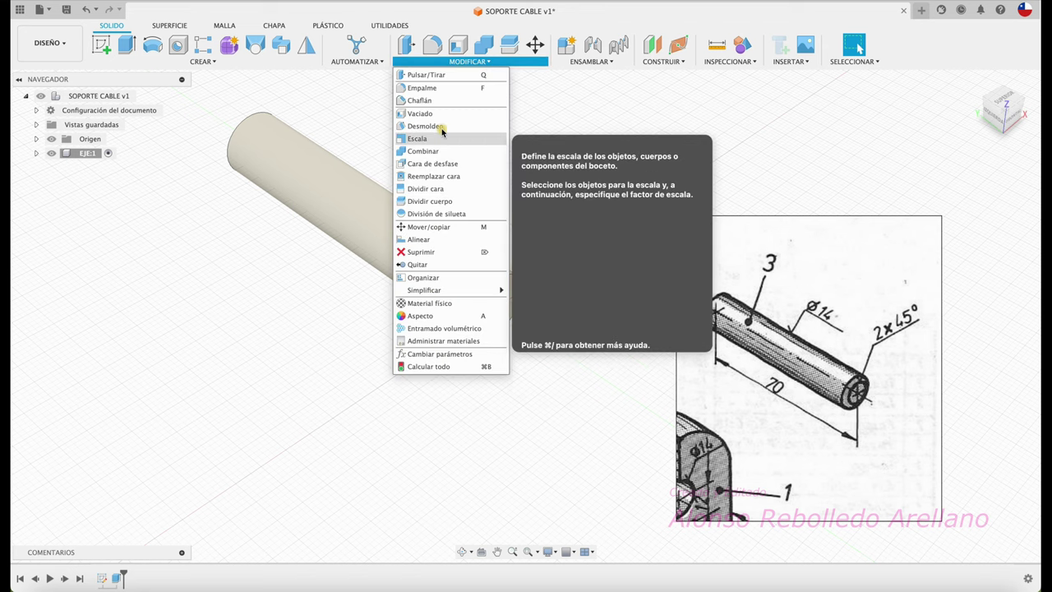
pyautogui.click(448, 100)
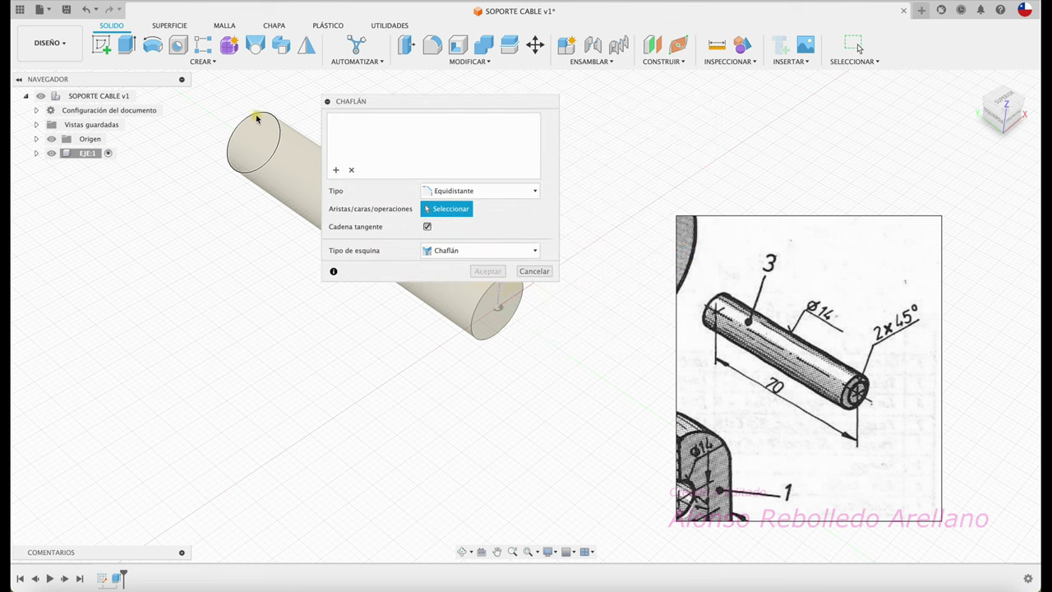
pyautogui.click(255, 115)
pyautogui.click(477, 329)
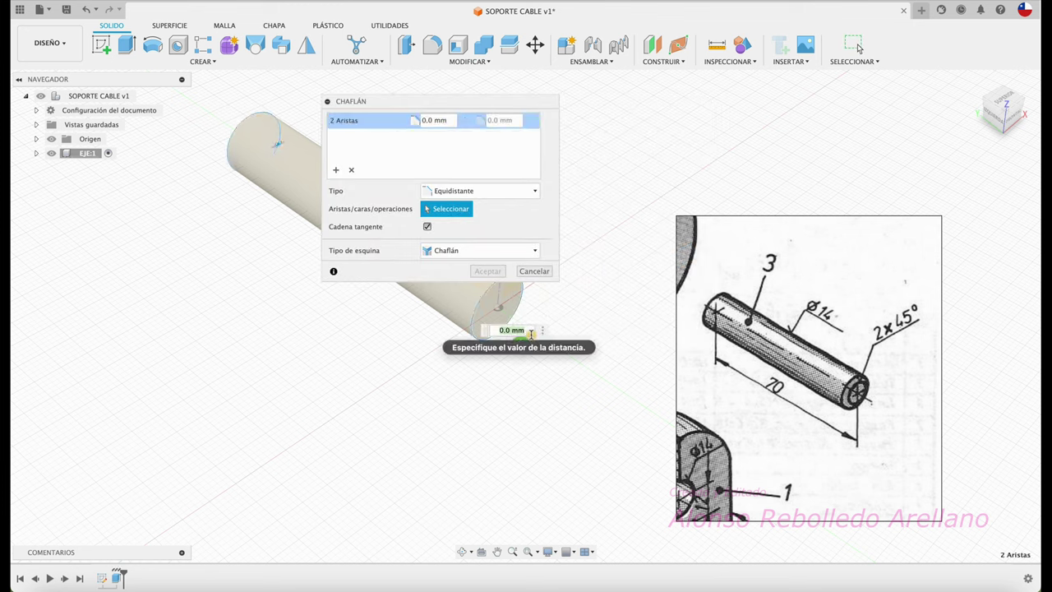
pyautogui.write('2')
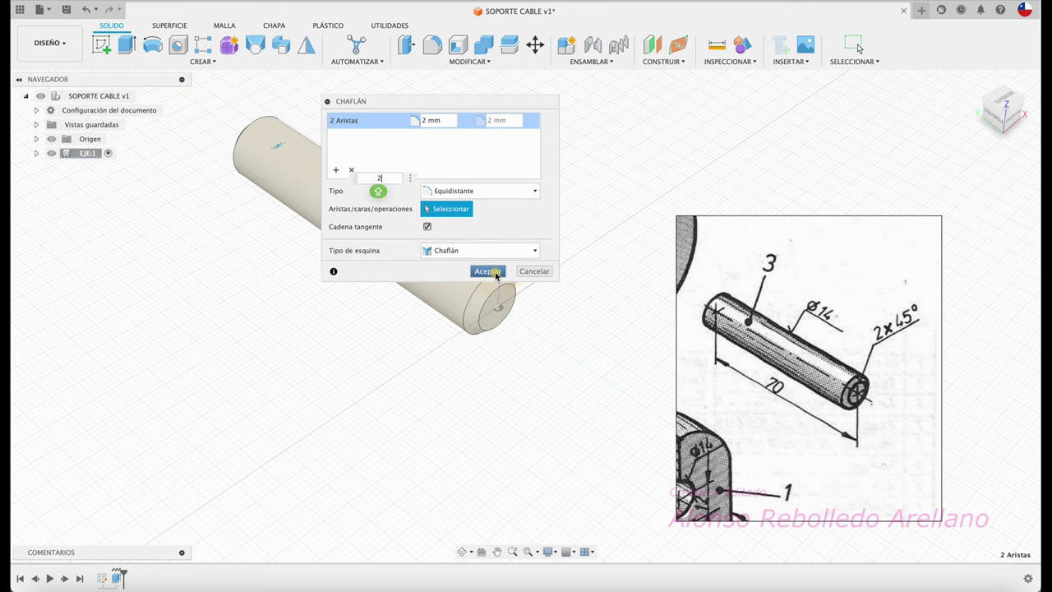
pyautogui.click(486, 271)
pyautogui.click(742, 44)
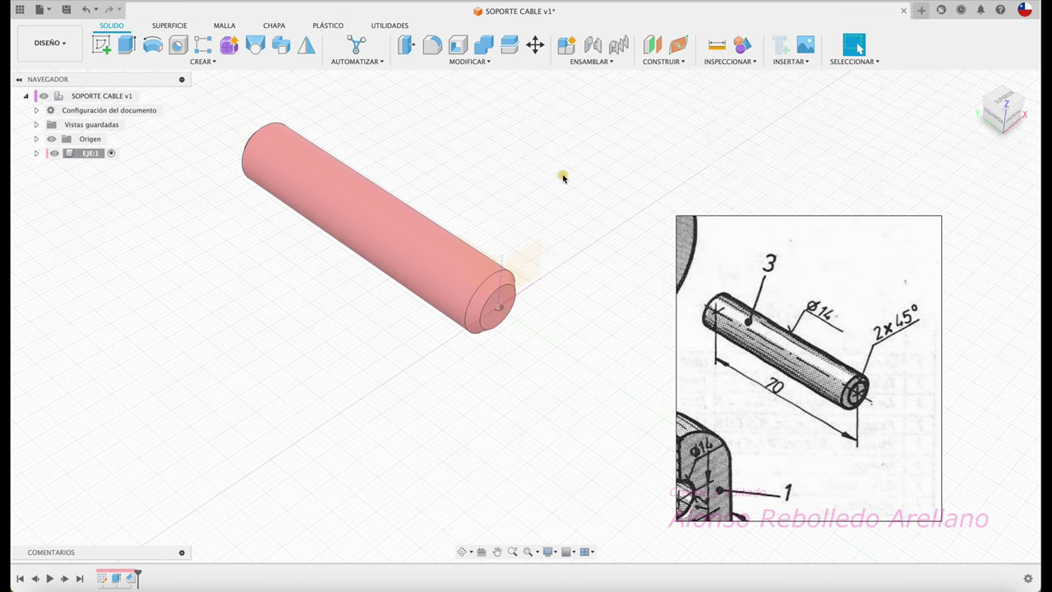
pyautogui.scroll(-2, 499, 307)
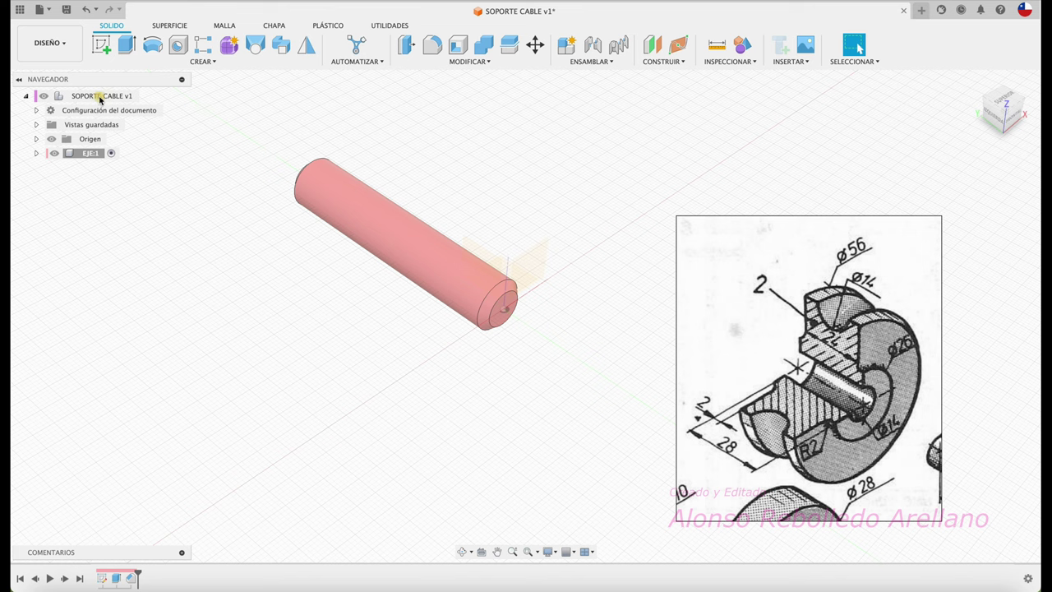
pyautogui.click(149, 96)
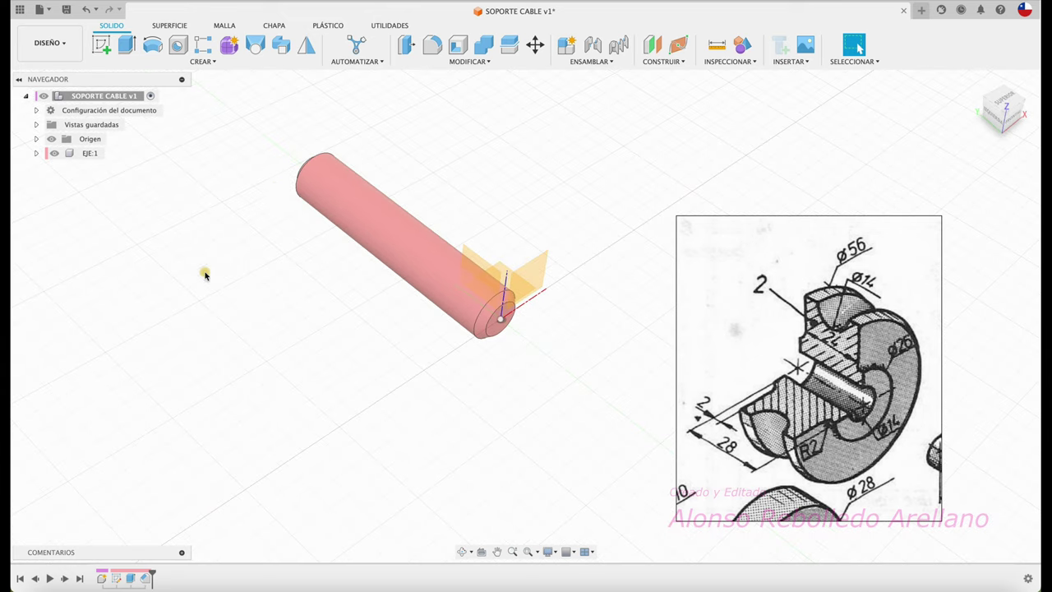
pyautogui.click(567, 46)
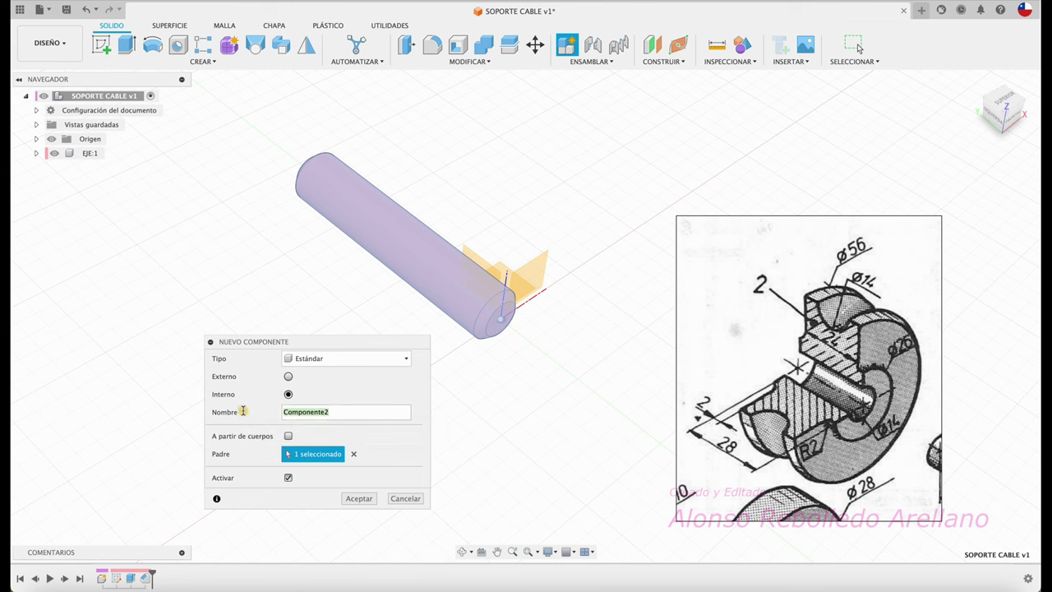
pyautogui.write('POLEA')
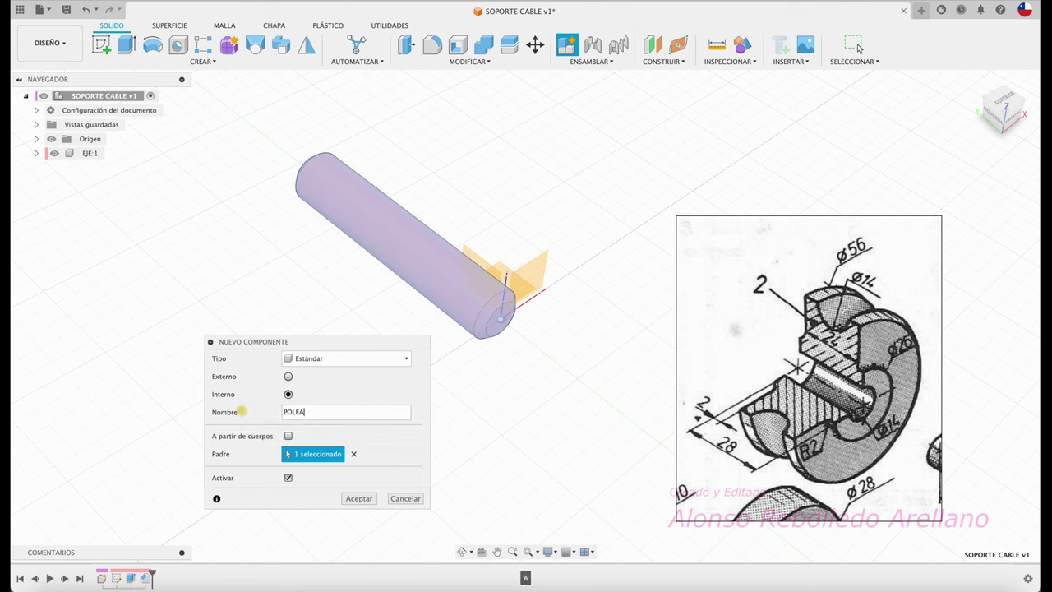
pyautogui.click(358, 499)
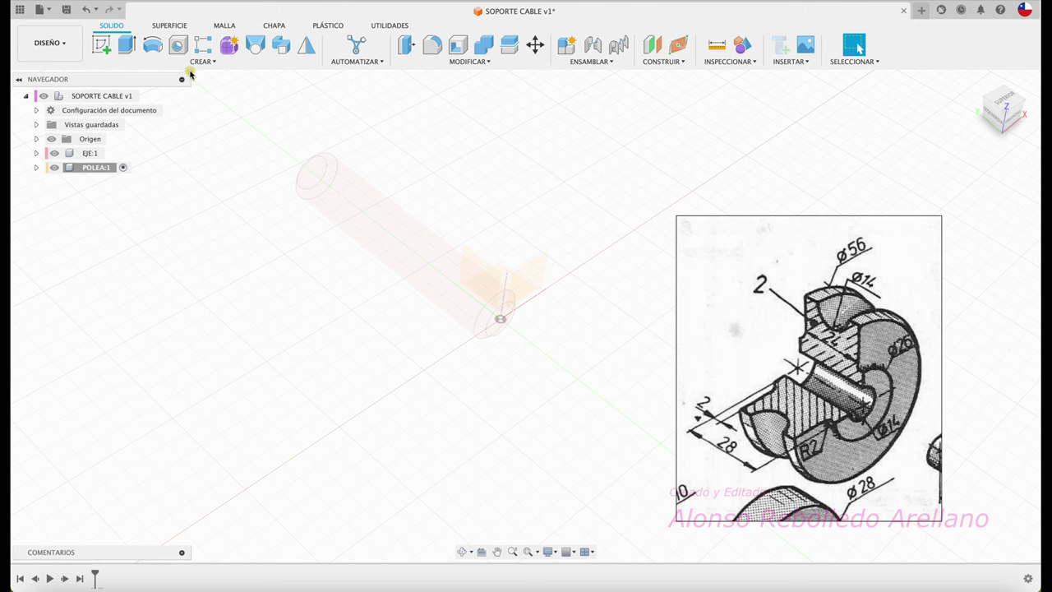
# Step: Draw a circle on the vertical origin plane and dimension it to 56 mm diameter
pyautogui.click(103, 45)
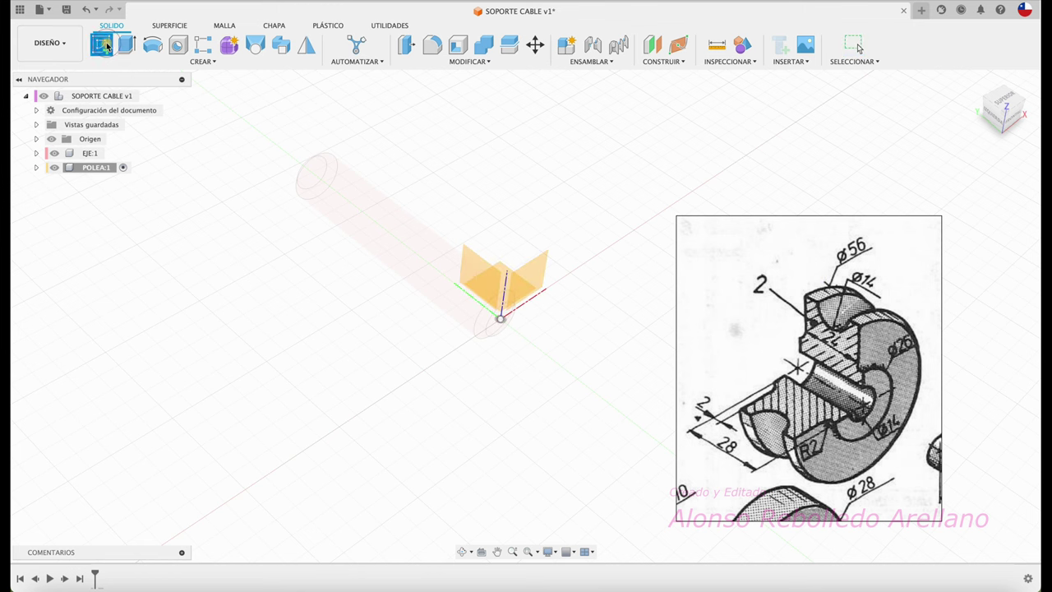
pyautogui.click(537, 275)
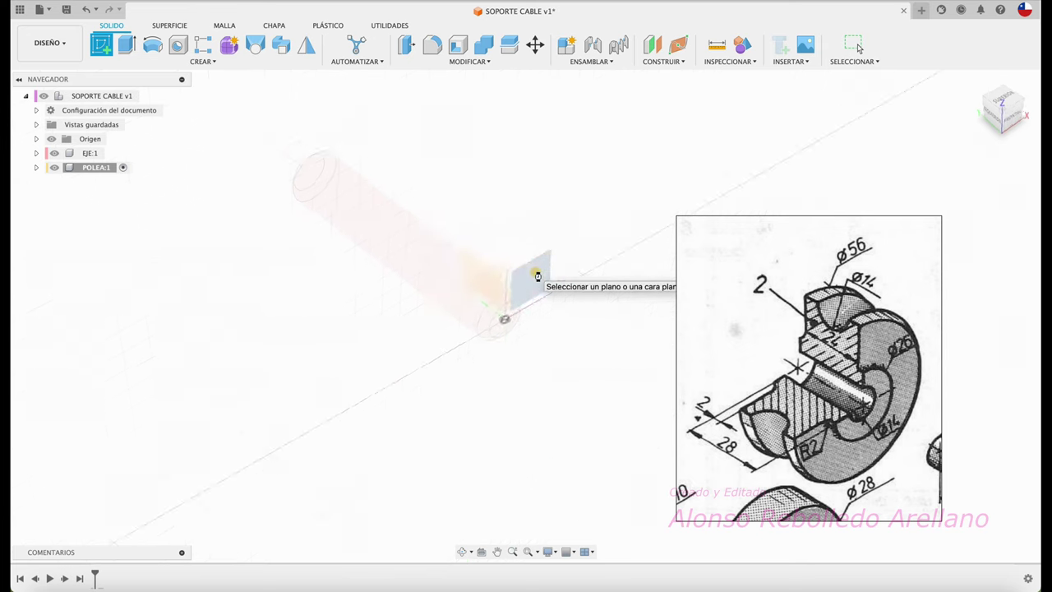
pyautogui.click(152, 46)
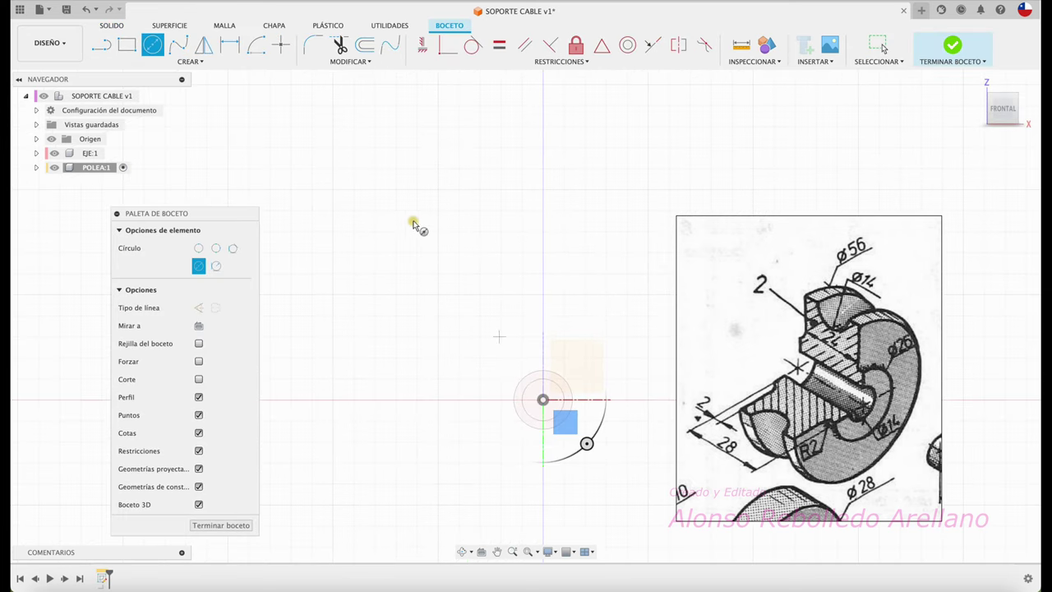
pyautogui.click(356, 175)
pyautogui.click(467, 276)
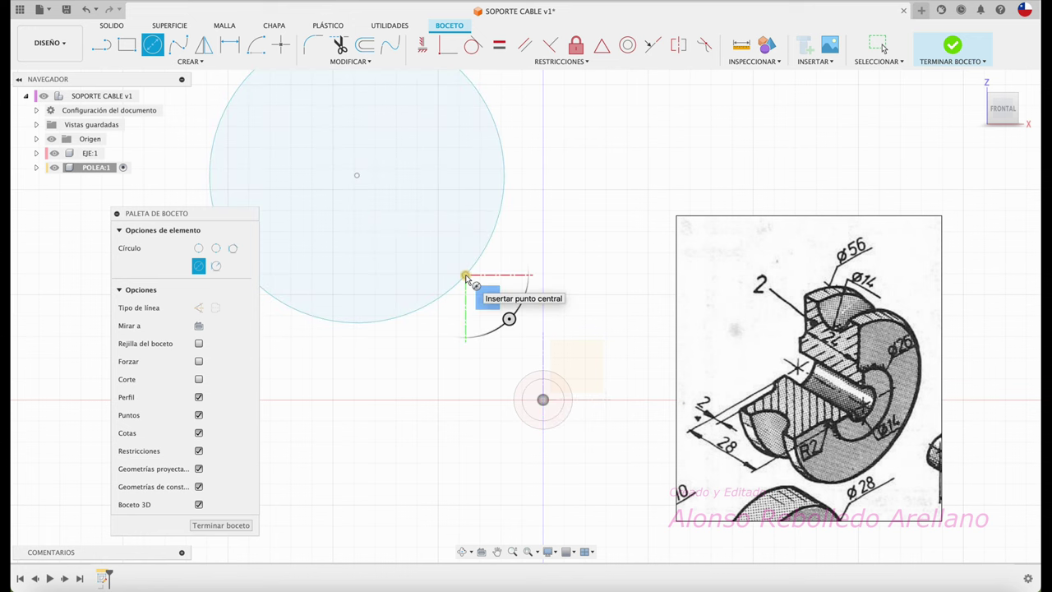
pyautogui.press('d')
pyautogui.click(464, 282)
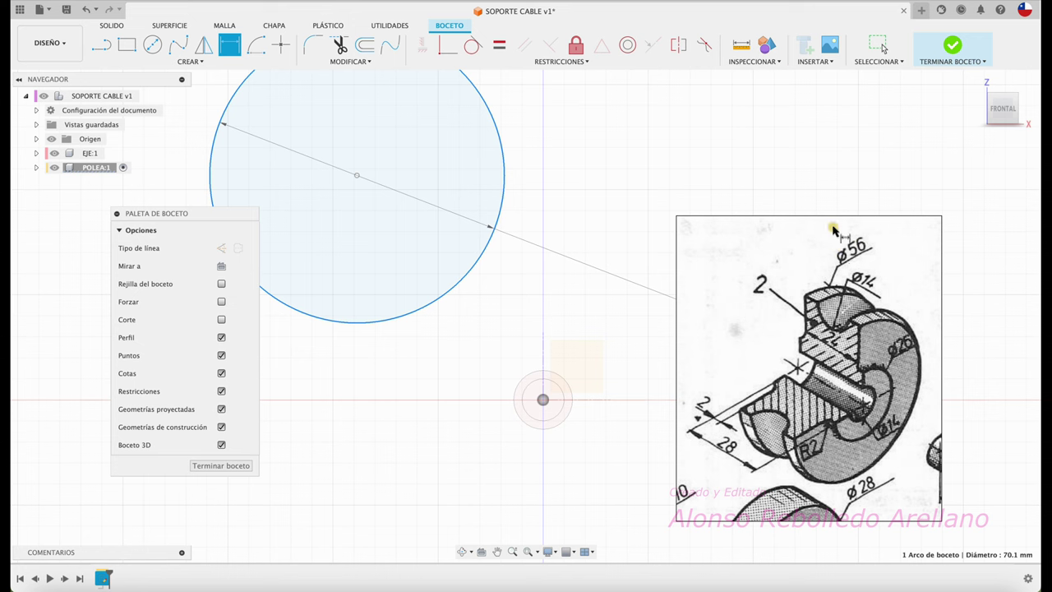
pyautogui.click(503, 326)
pyautogui.write('56')
pyautogui.press('Return')
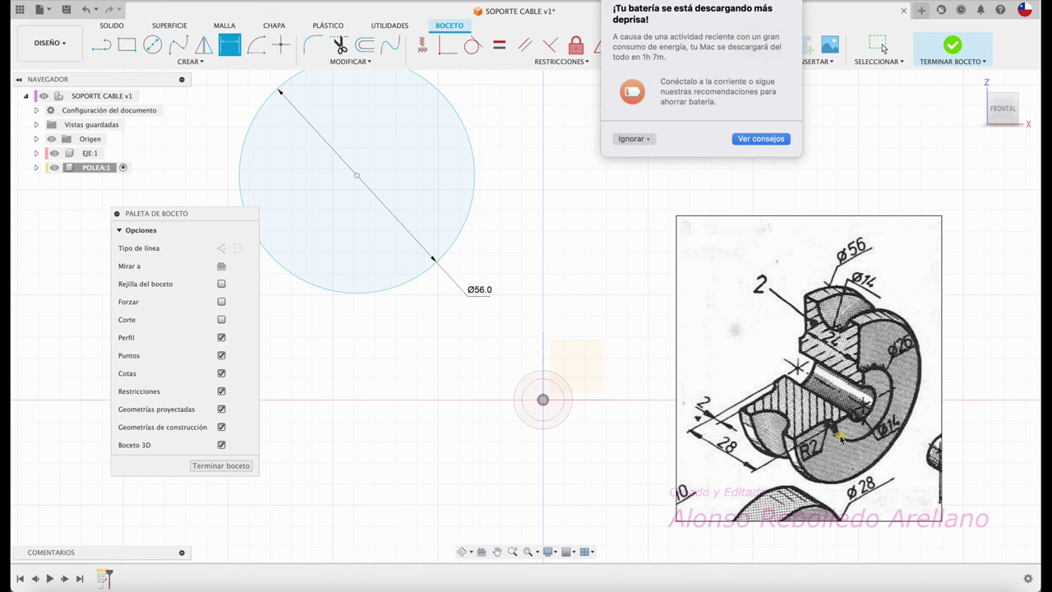
# Step: Dismiss the battery warning for a day and finish the sketch
pyautogui.click(648, 139)
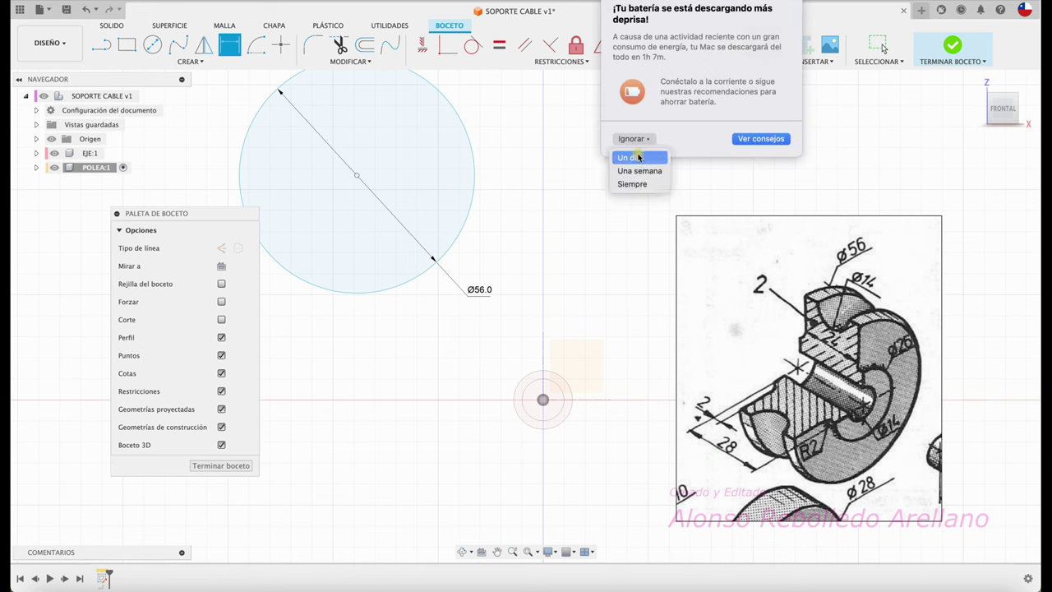
pyautogui.click(630, 157)
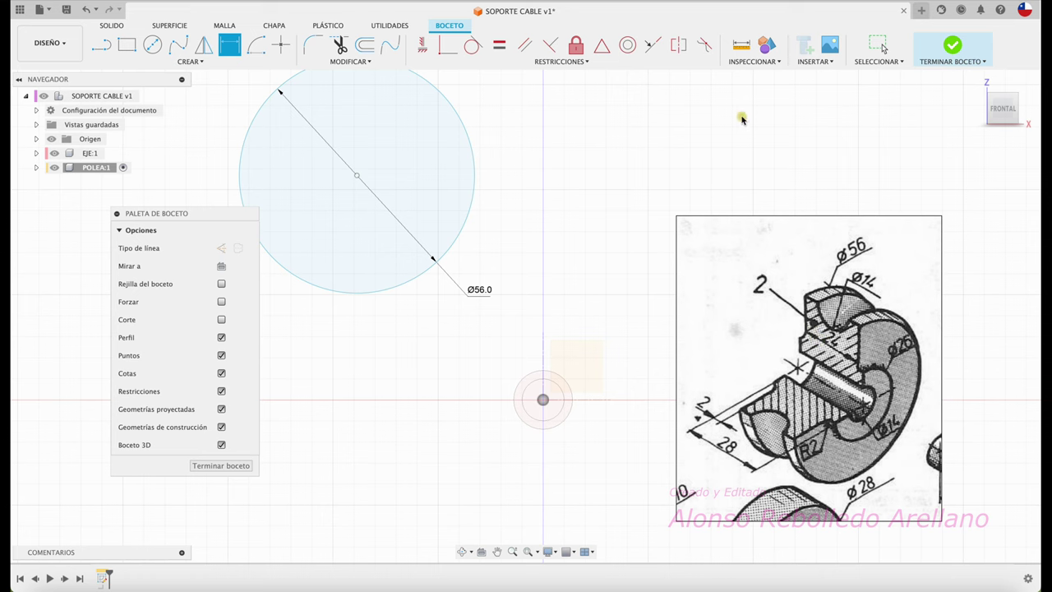
pyautogui.click(953, 50)
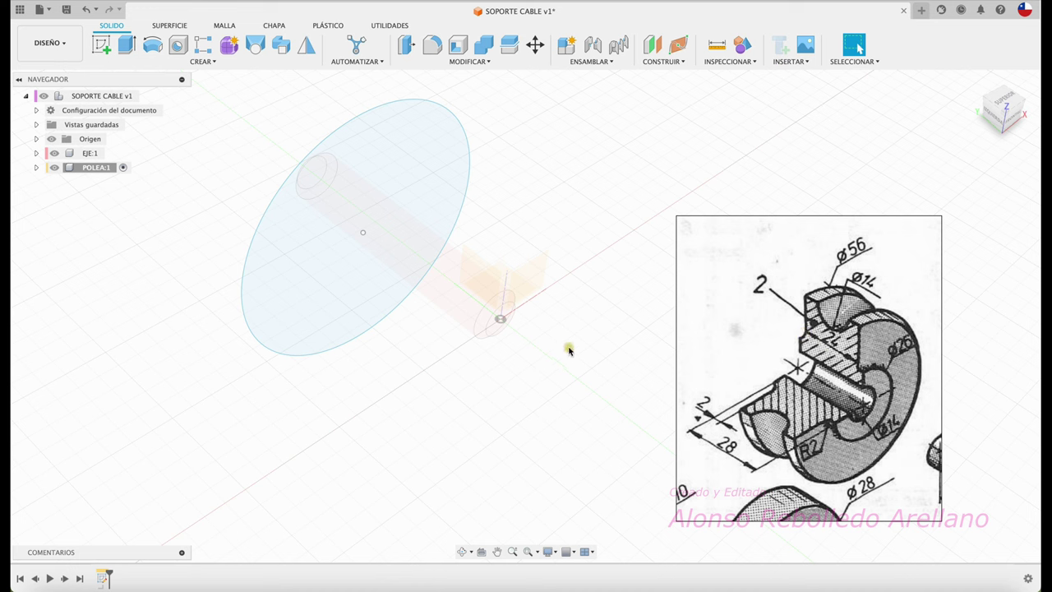
# Step: Extrude the 56 mm circle symmetrically to a 24 mm total thickness disc
pyautogui.press('e')
pyautogui.moveTo(358, 230); pyautogui.dragTo(440, 290)
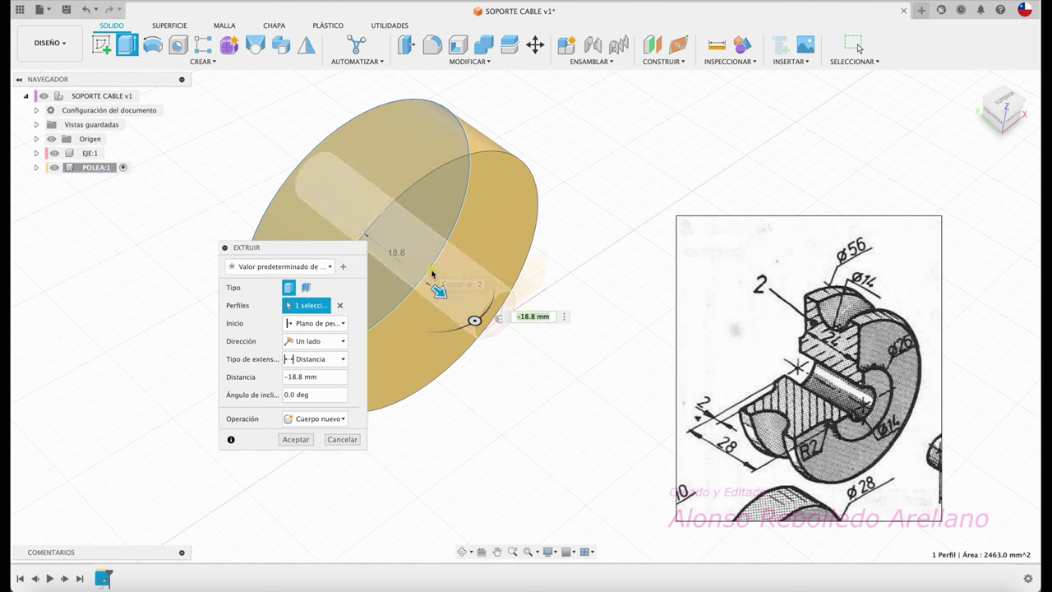
pyautogui.click(337, 359)
pyautogui.click(338, 340)
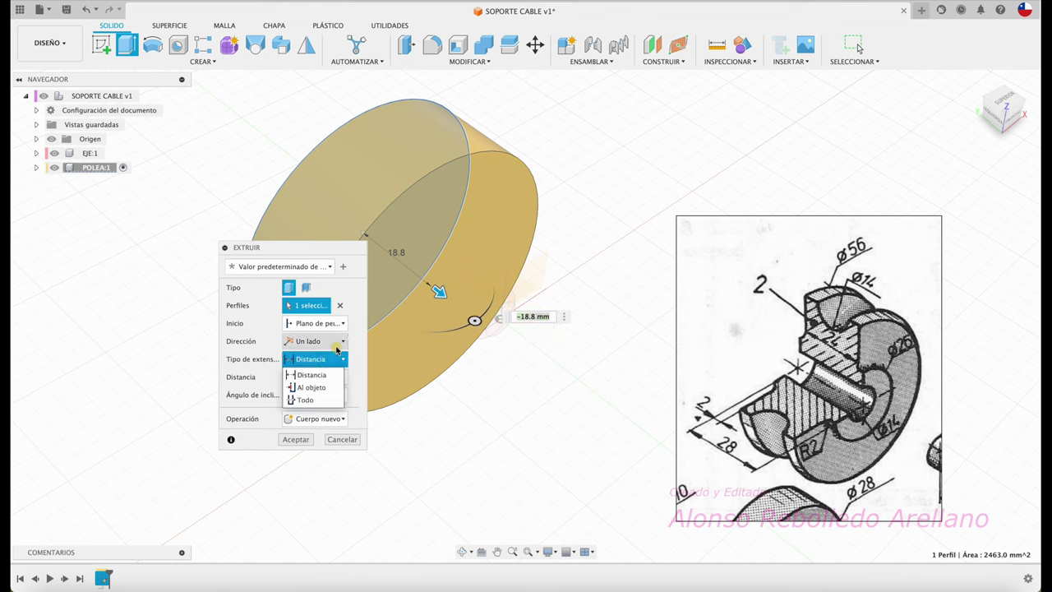
pyautogui.click(319, 380)
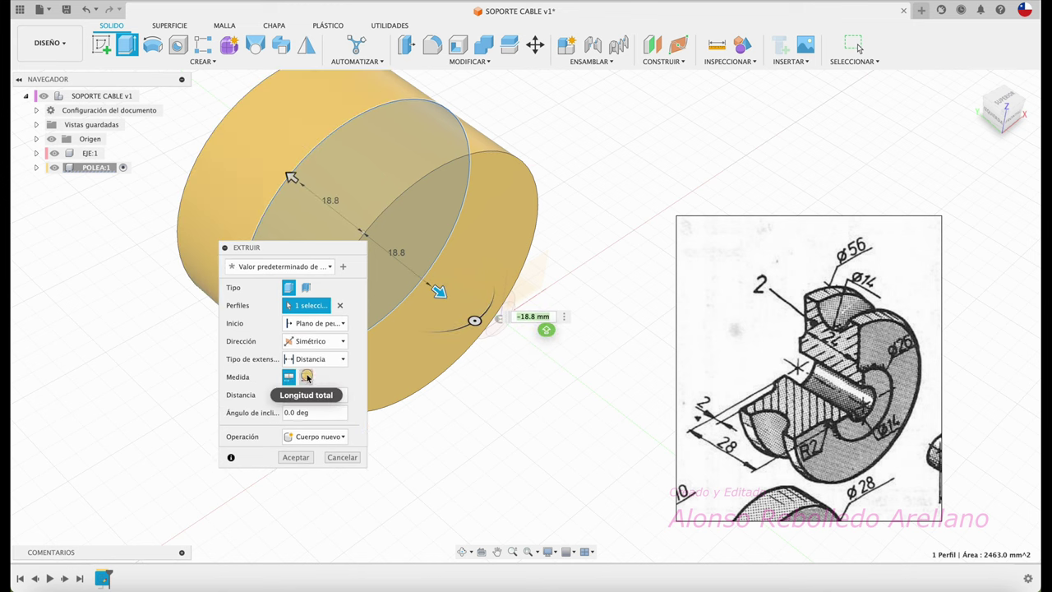
pyautogui.click(306, 378)
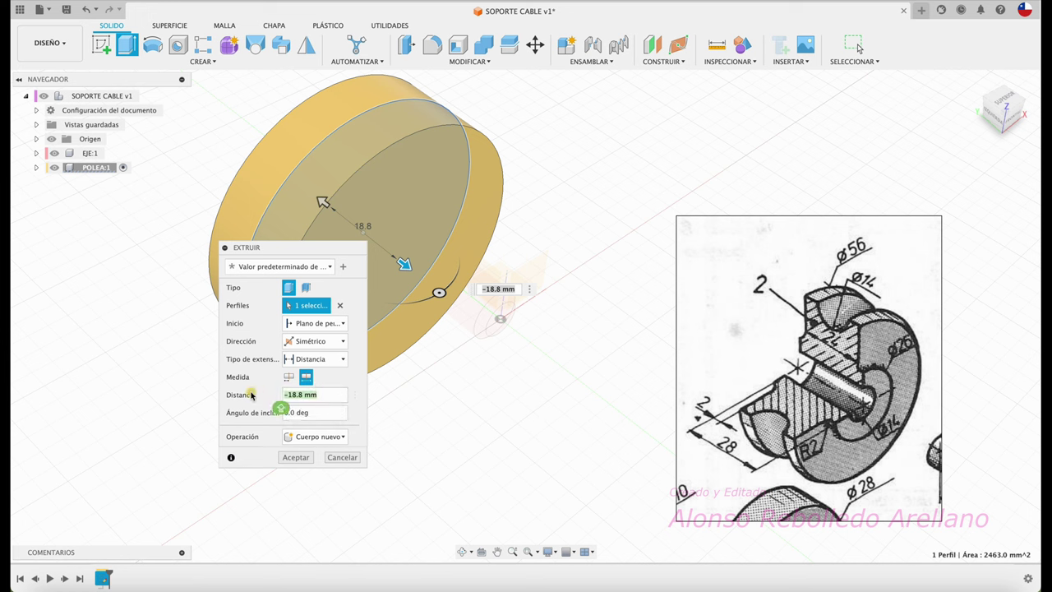
pyautogui.write('24')
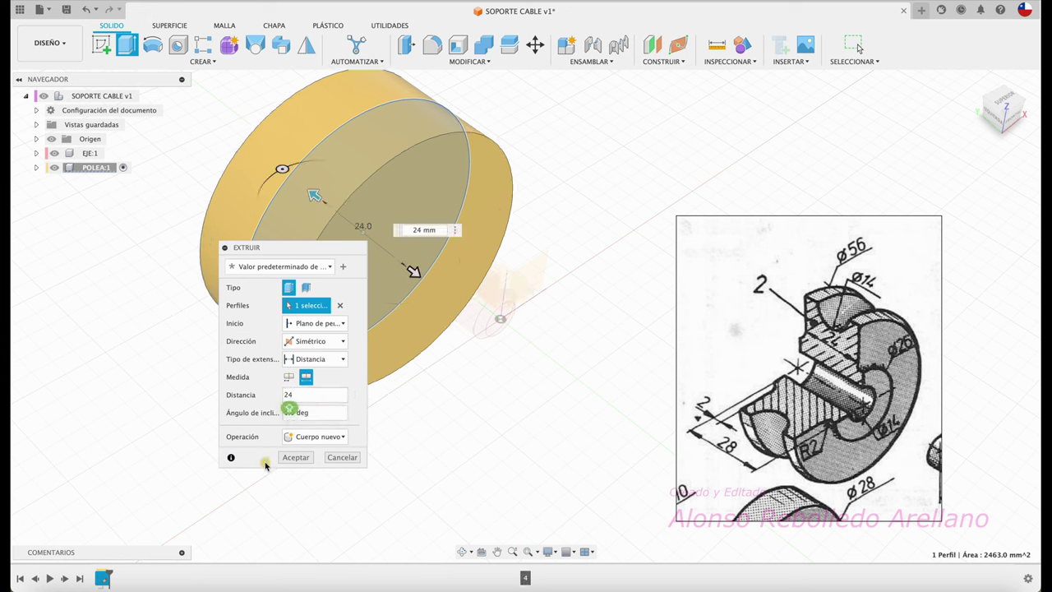
pyautogui.click(295, 457)
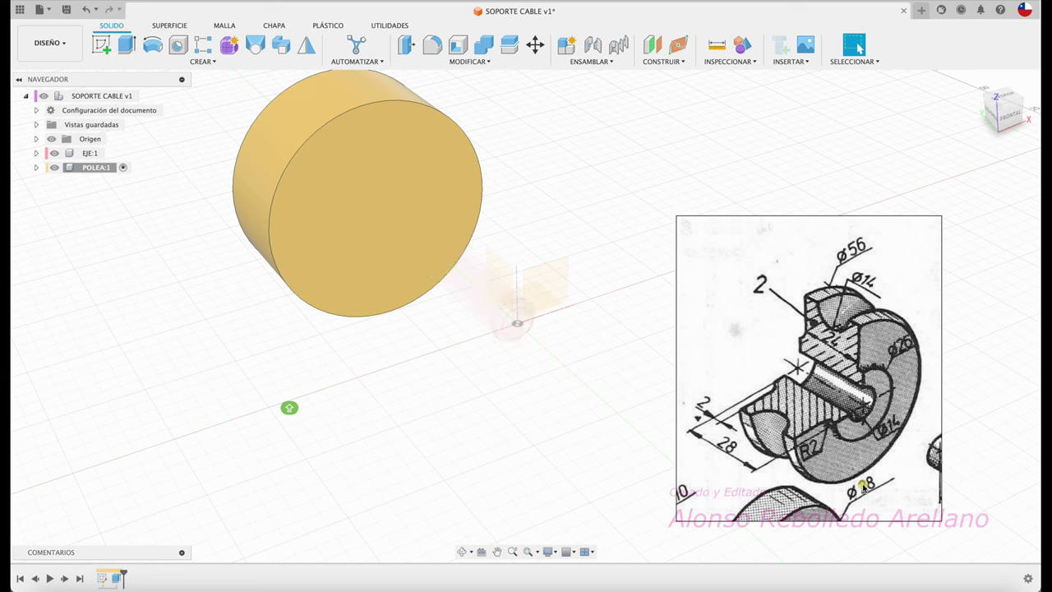
# Step: Hide EJE:1 and start a new sketch on the disc's front face
pyautogui.click(54, 153)
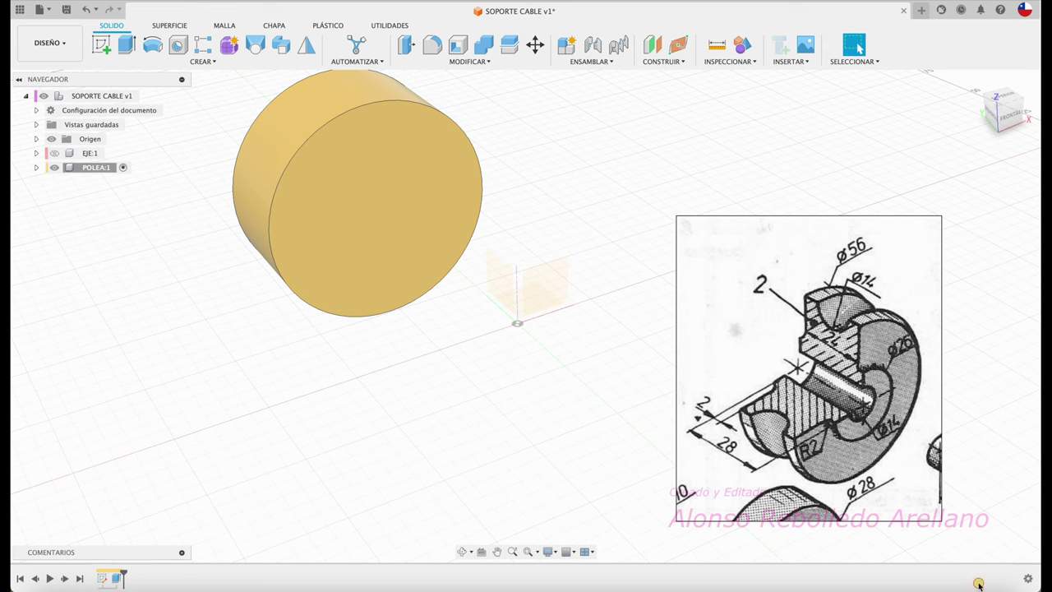
pyautogui.click(418, 253)
pyautogui.keyDown('shift'); pyautogui.moveTo(419, 251); pyautogui.dragTo(481, 269, button='middle'); pyautogui.keyUp('shift')
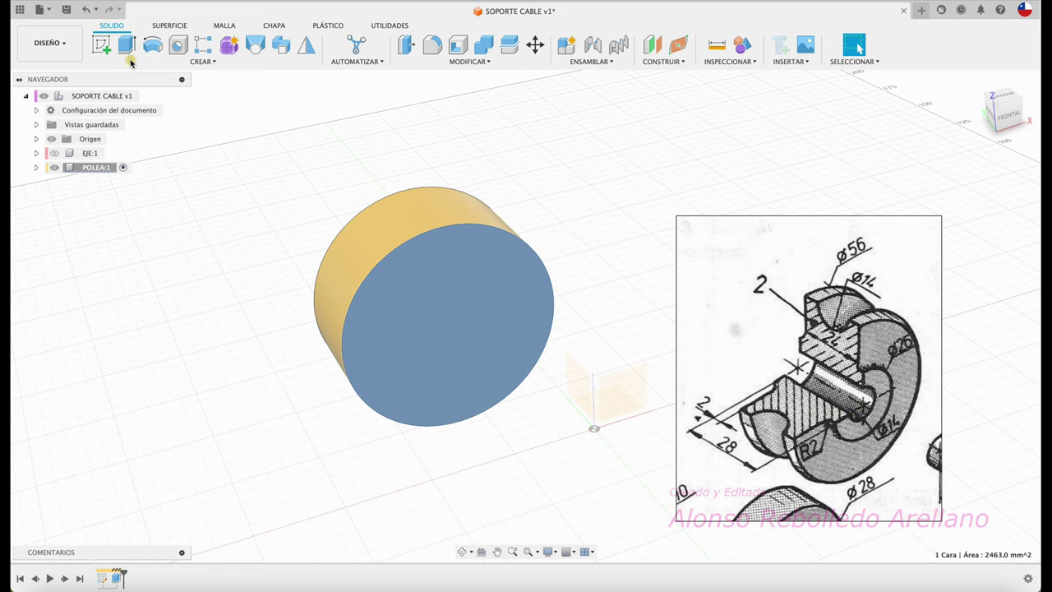
pyautogui.click(101, 45)
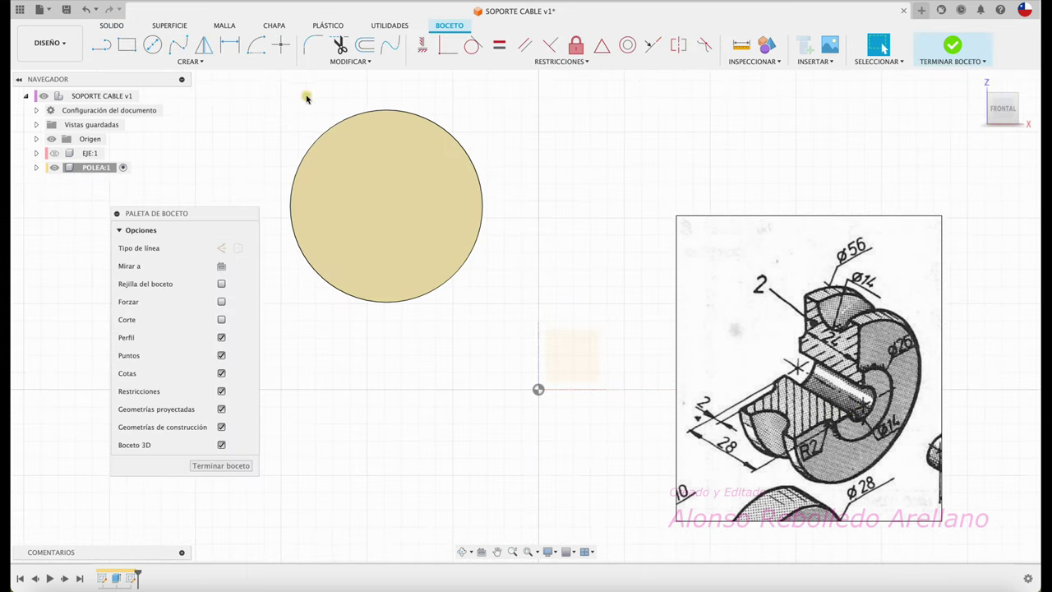
# Step: Draw a 14 mm circle at the disc's centre and cut it through the disc
pyautogui.click(152, 45)
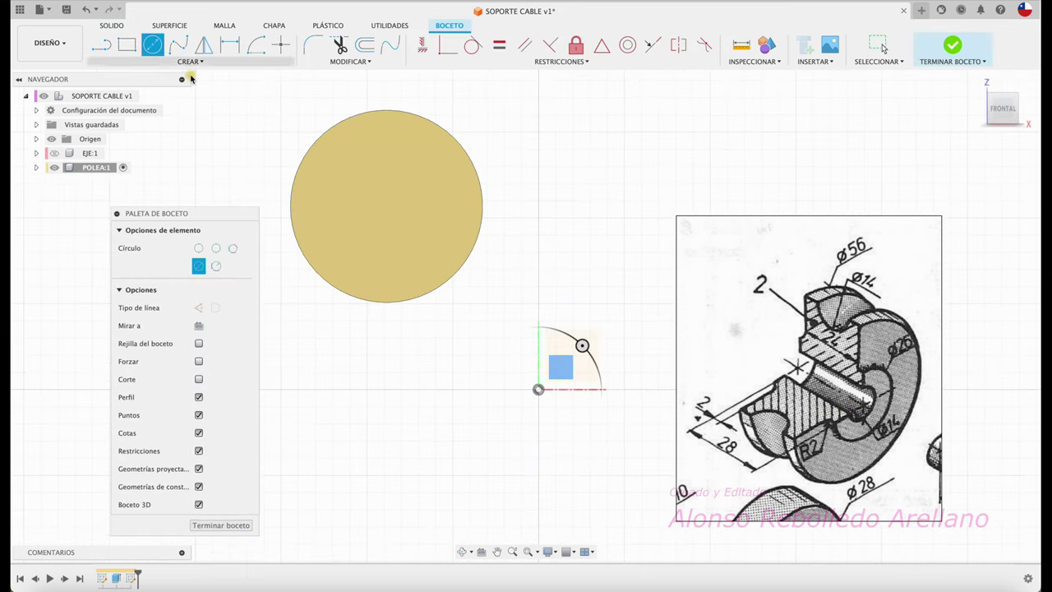
pyautogui.click(386, 206)
pyautogui.write('14')
pyautogui.press('Return')
pyautogui.press('e')
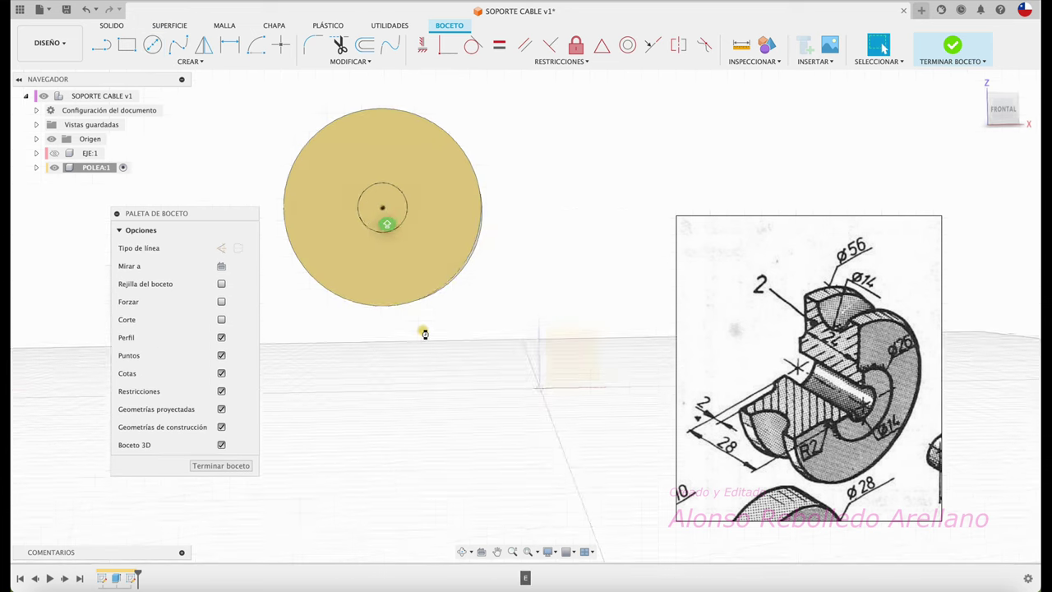
pyautogui.click(443, 330)
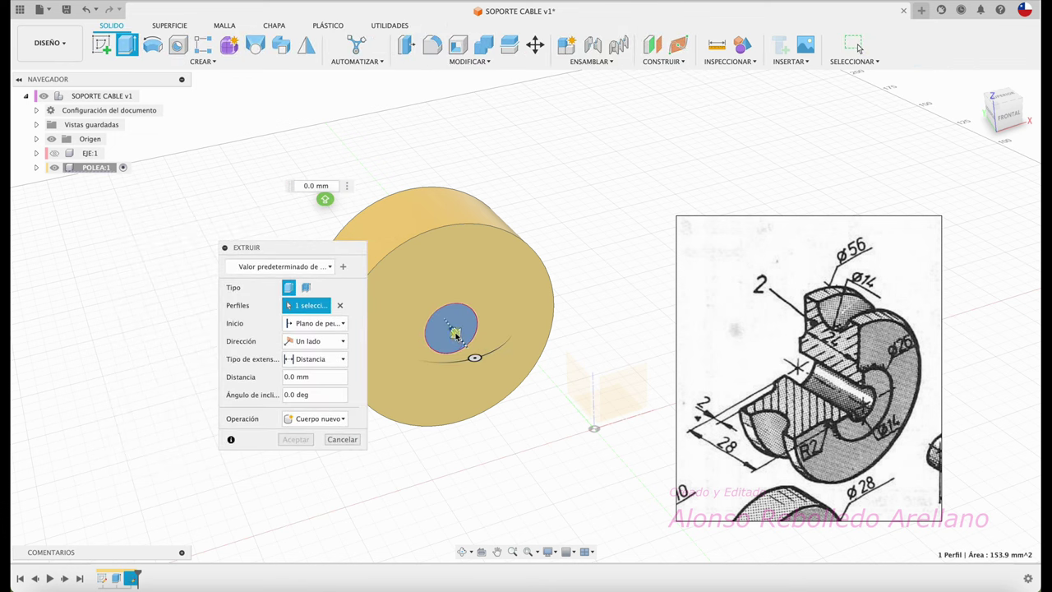
pyautogui.moveTo(455, 333); pyautogui.dragTo(329, 198)
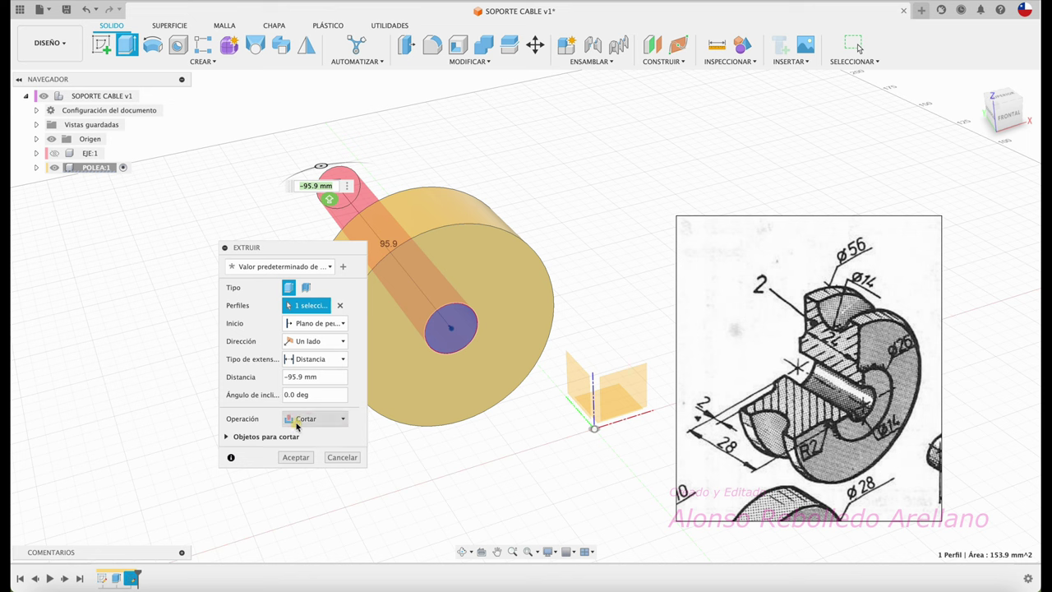
pyautogui.click(296, 458)
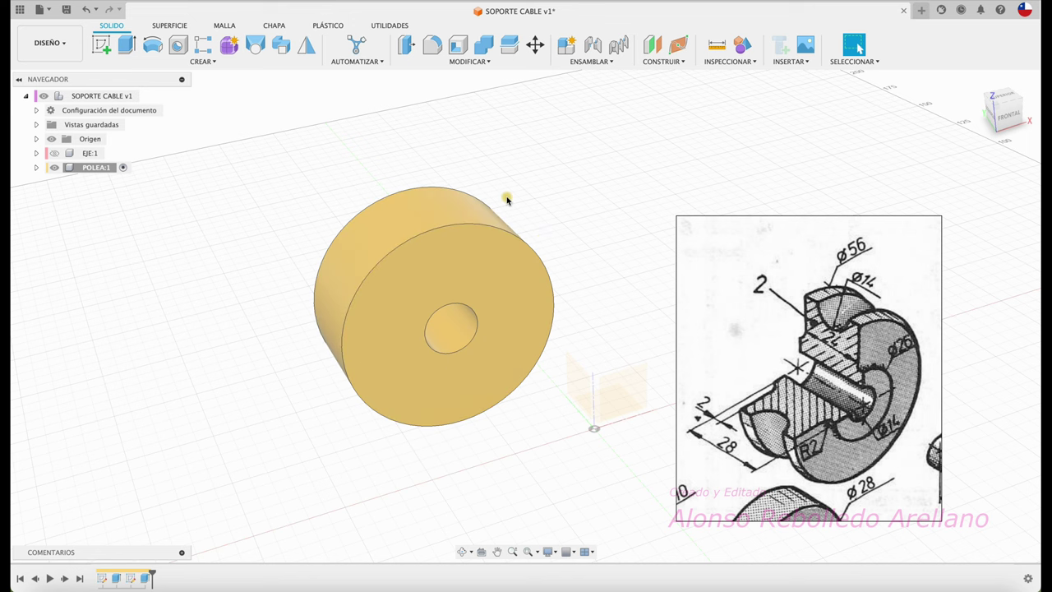
# Step: Open a sketch on the side plane, orbit to an angled view, and finish it empty
pyautogui.click(104, 46)
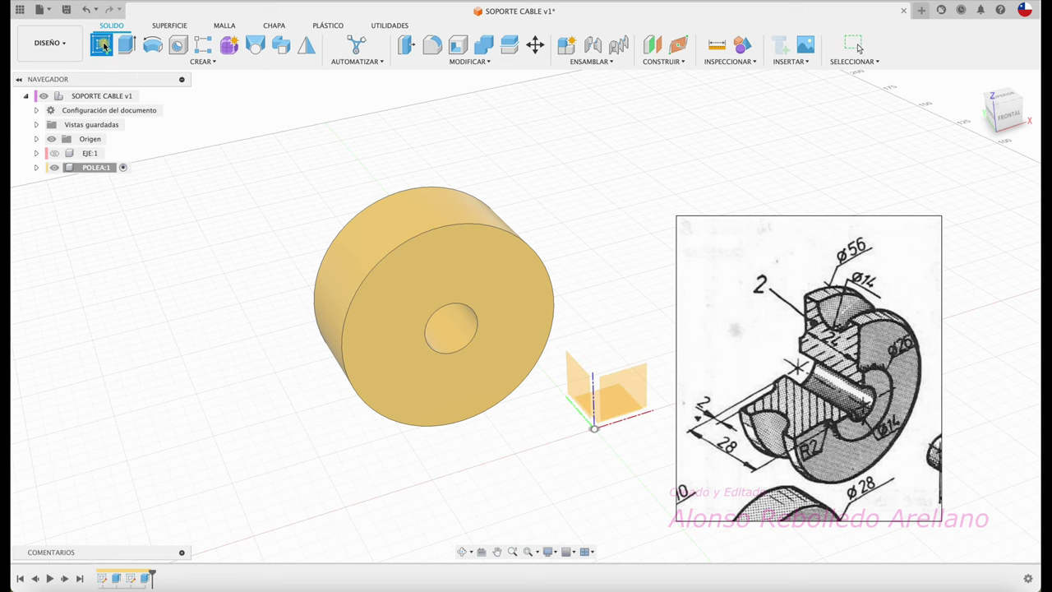
pyautogui.click(578, 393)
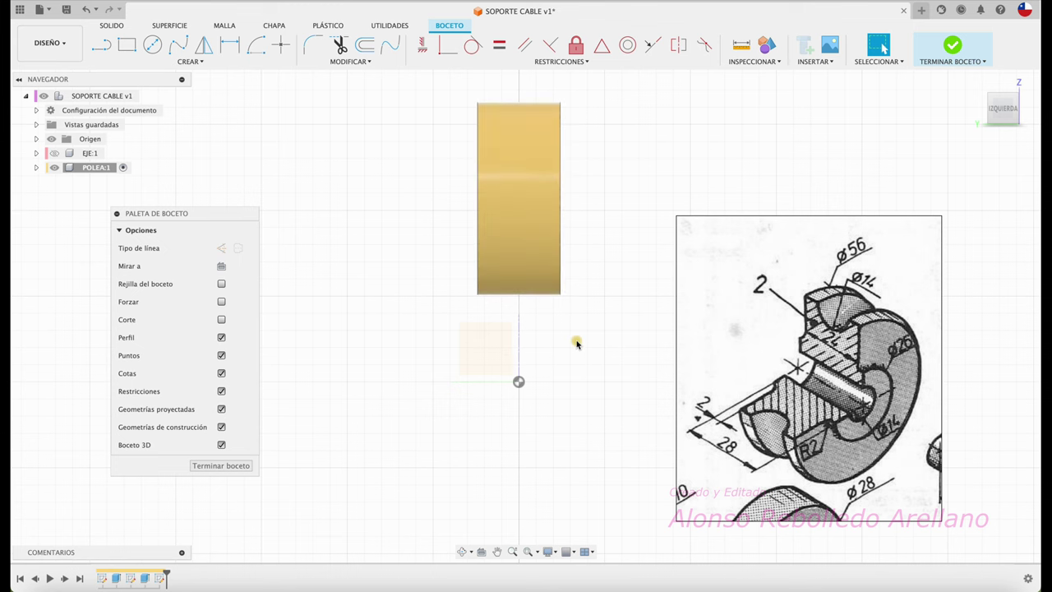
pyautogui.click(464, 552)
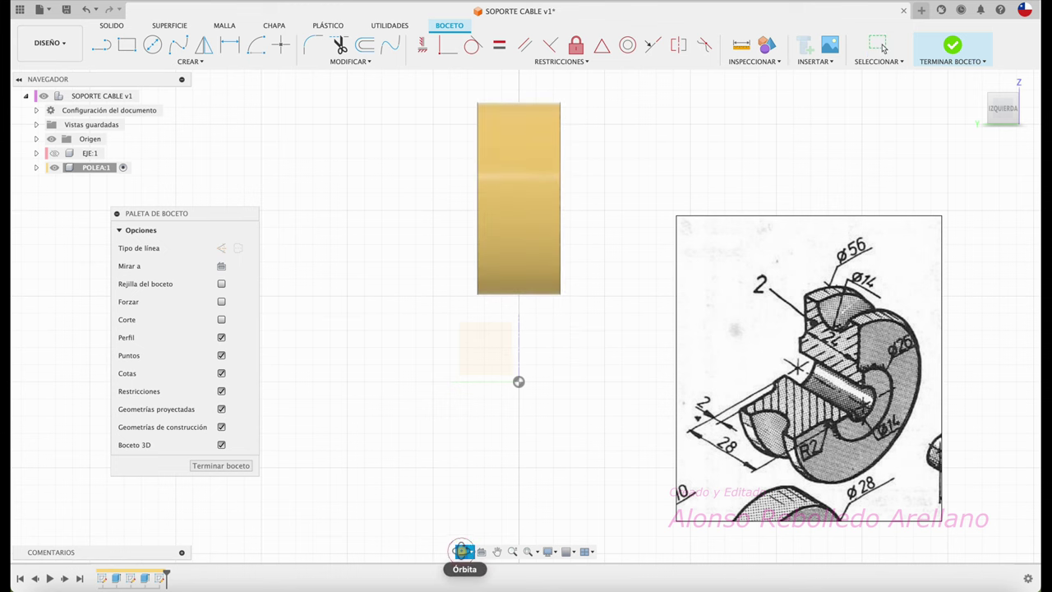
pyautogui.moveTo(513, 383); pyautogui.dragTo(413, 338)
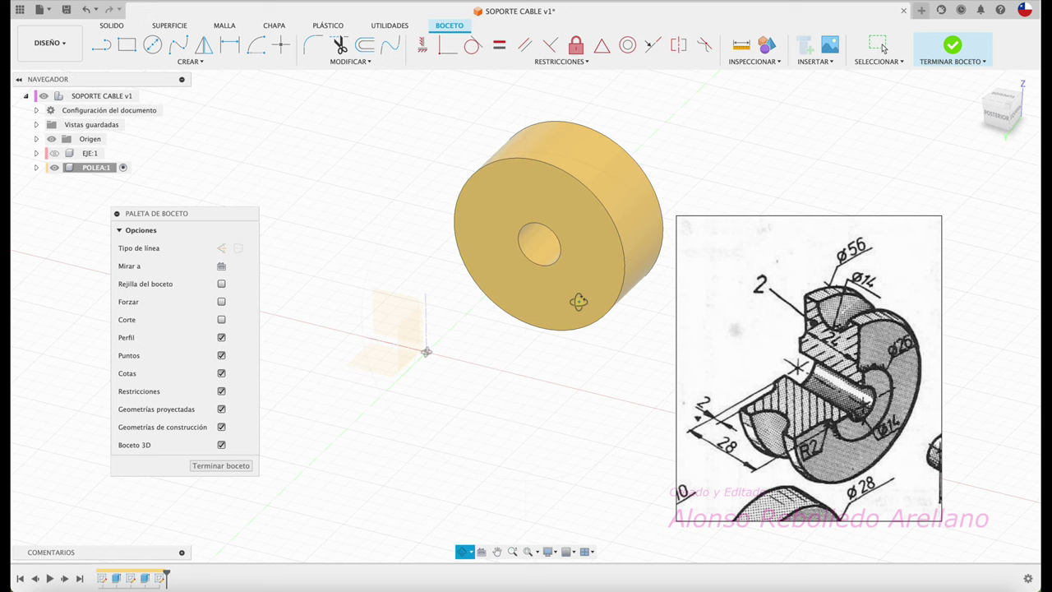
pyautogui.press('Escape')
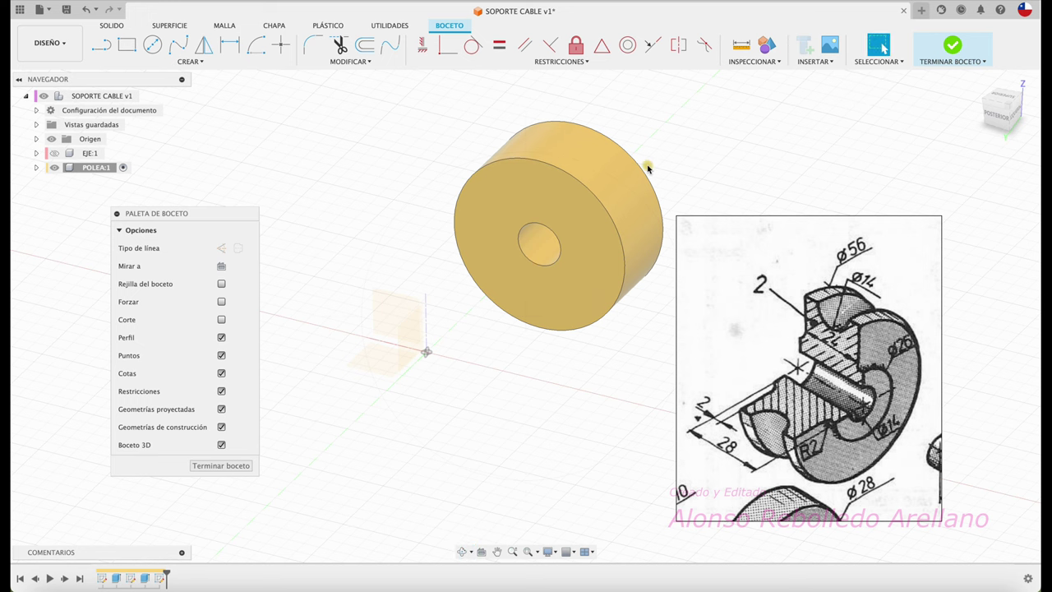
pyautogui.click(952, 47)
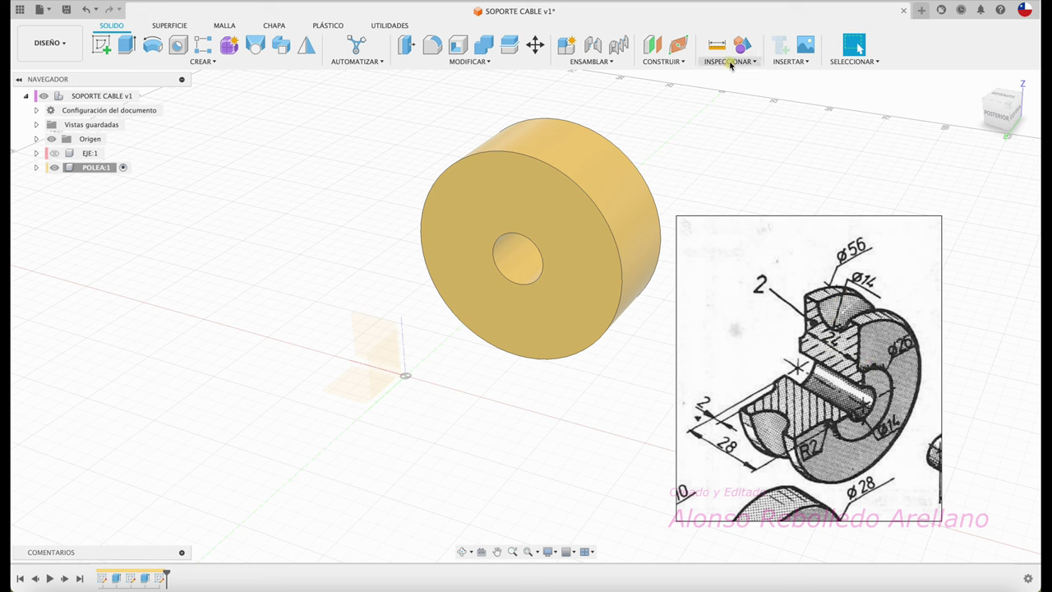
pyautogui.click(673, 62)
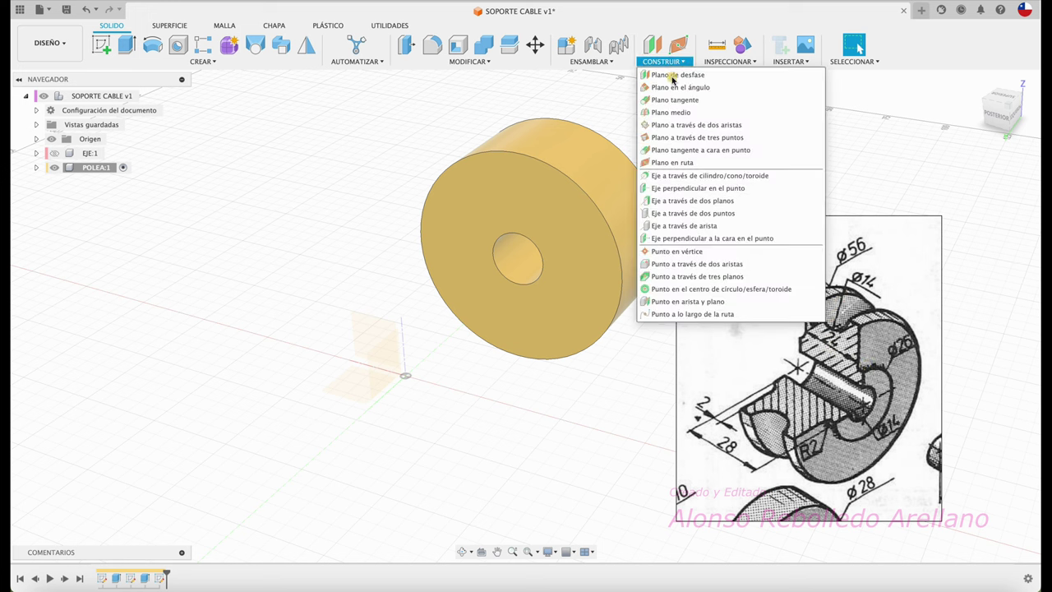
# Step: Add a construction plane tangent to the pulley's curved outer face
pyautogui.click(675, 100)
pyautogui.click(594, 163)
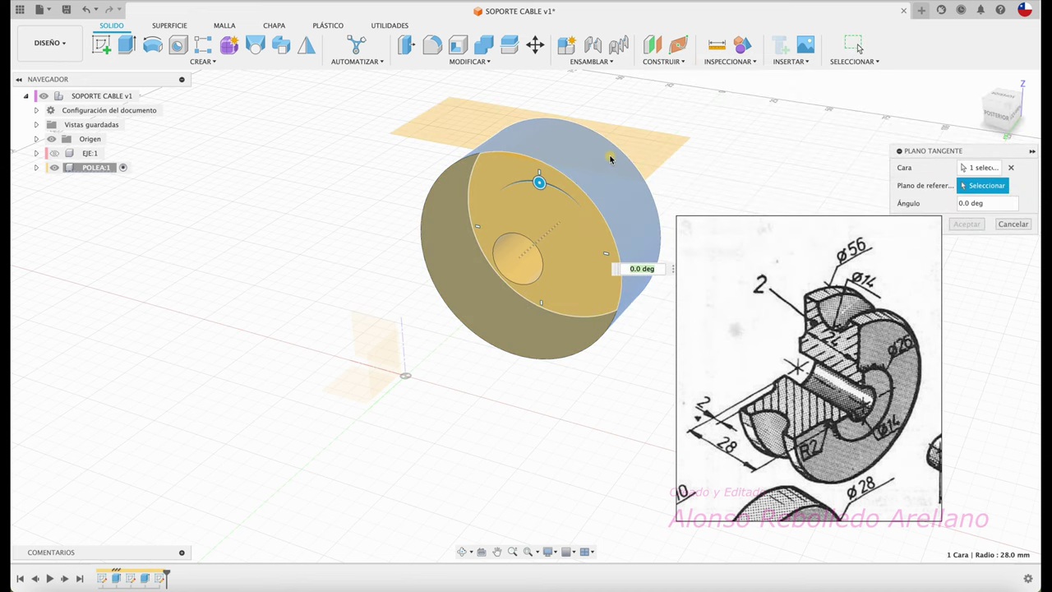
pyautogui.click(975, 225)
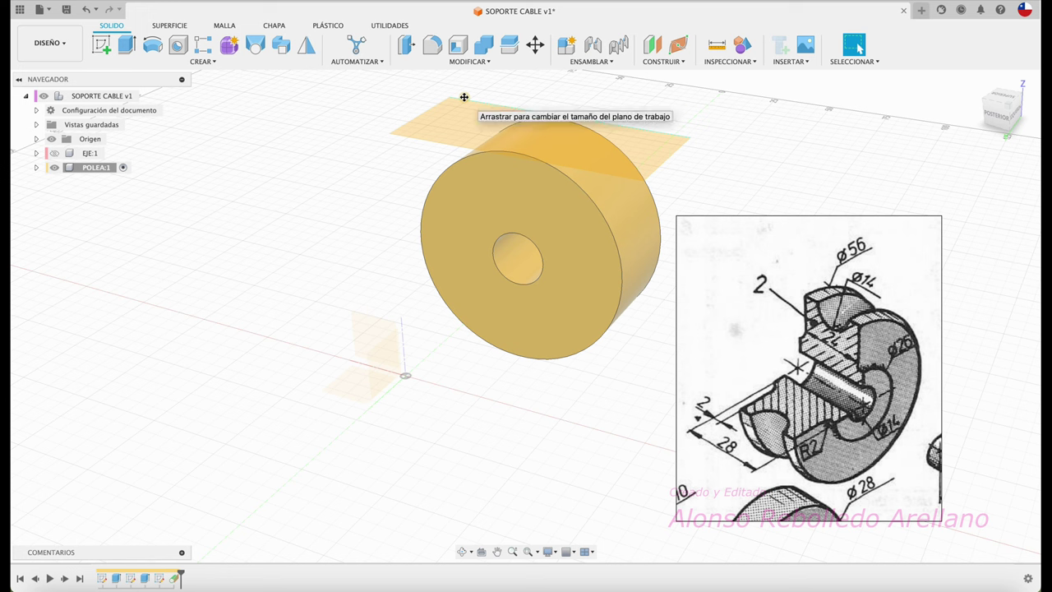
# Step: Offset a plane 56/2 mm down from the tangent plane, through the disc's centre
pyautogui.click(652, 44)
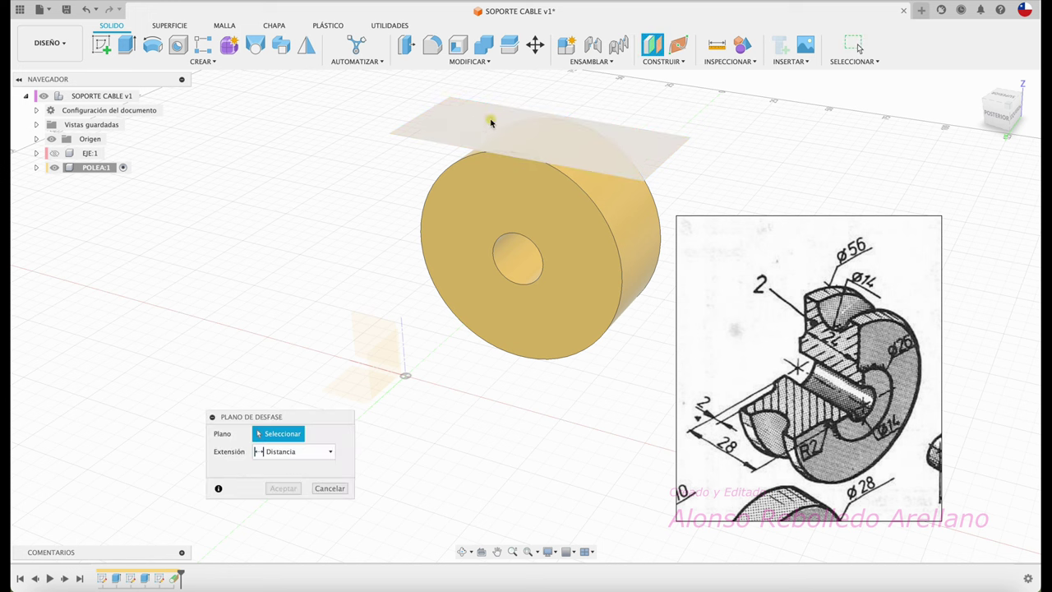
pyautogui.click(491, 121)
pyautogui.moveTo(483, 130); pyautogui.dragTo(484, 204)
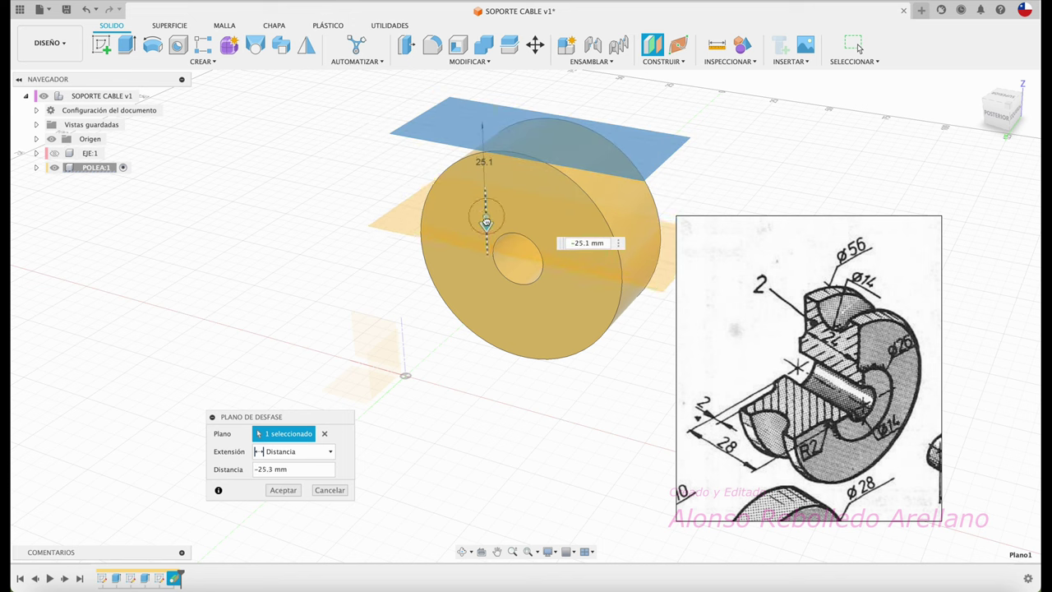
pyautogui.moveTo(487, 220); pyautogui.dragTo(486, 232)
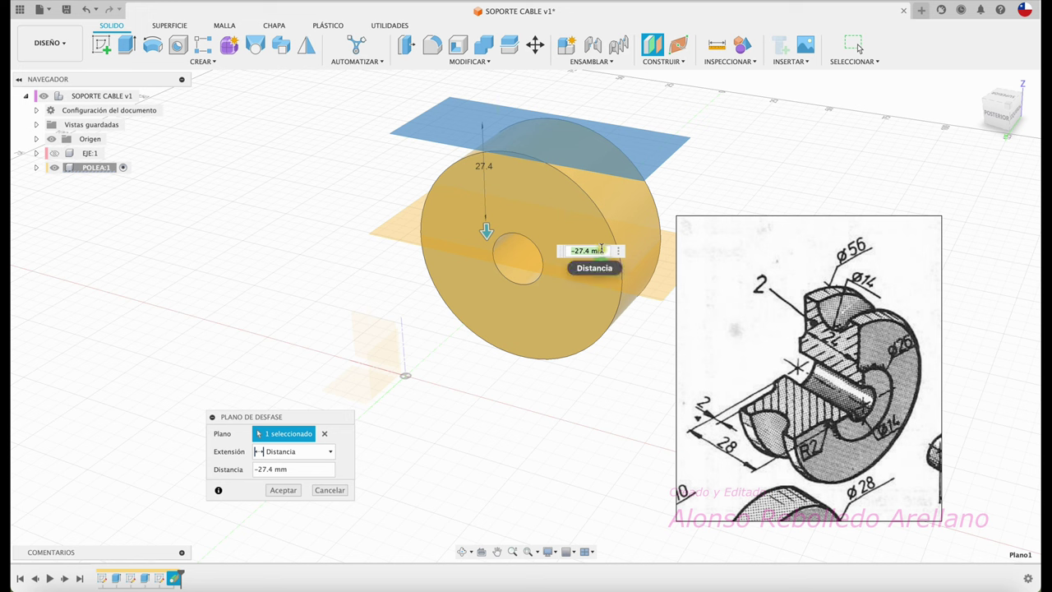
pyautogui.write('56')
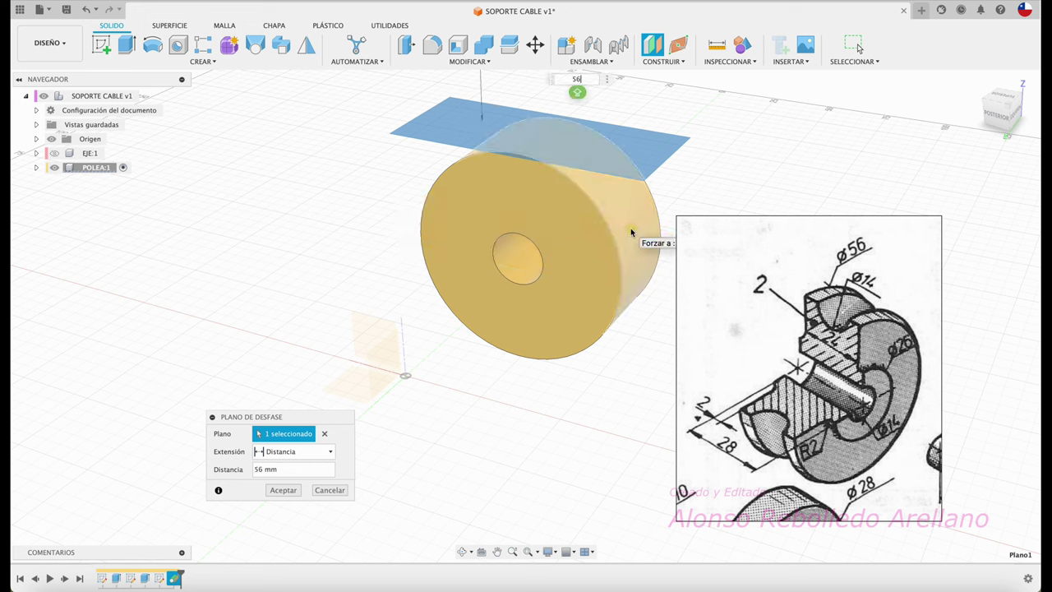
pyautogui.write('-5')
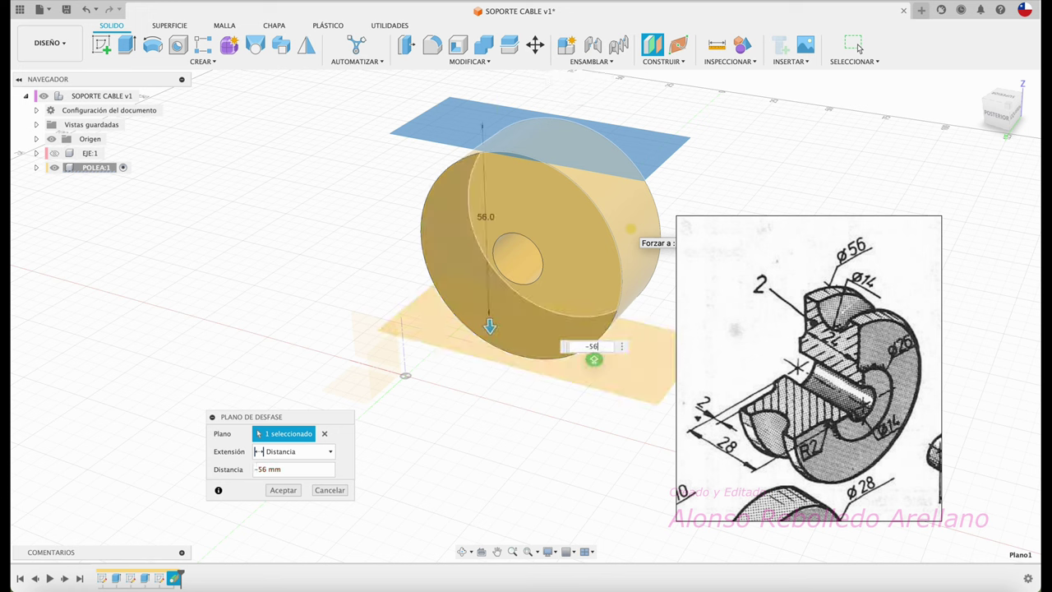
pyautogui.write('/2')
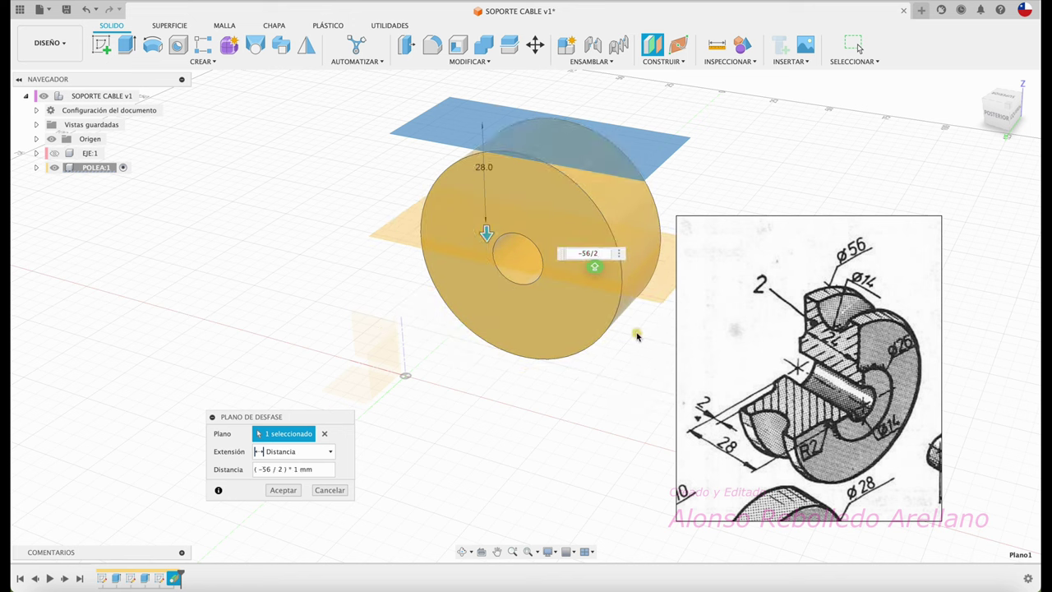
pyautogui.press('Return')
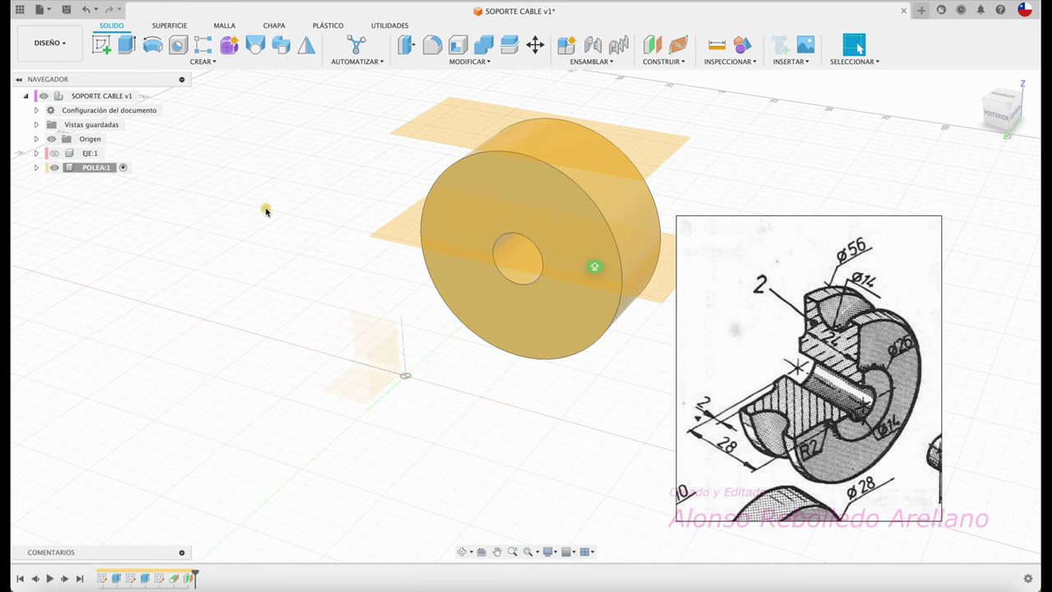
pyautogui.click(101, 45)
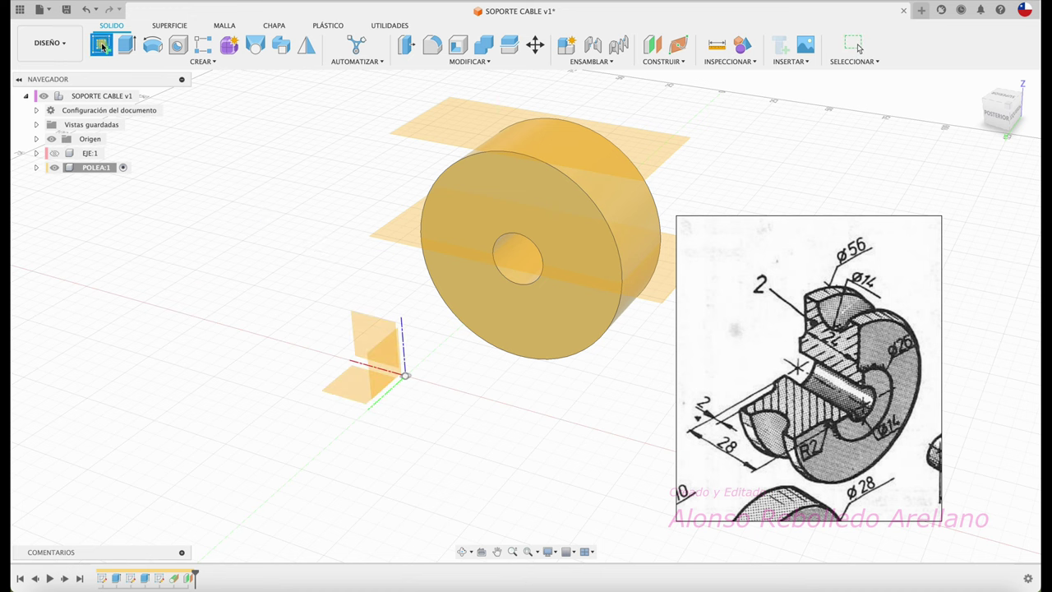
# Step: Start a sketch on the mid-height plane and project the pulley body's section outline into it
pyautogui.click(400, 228)
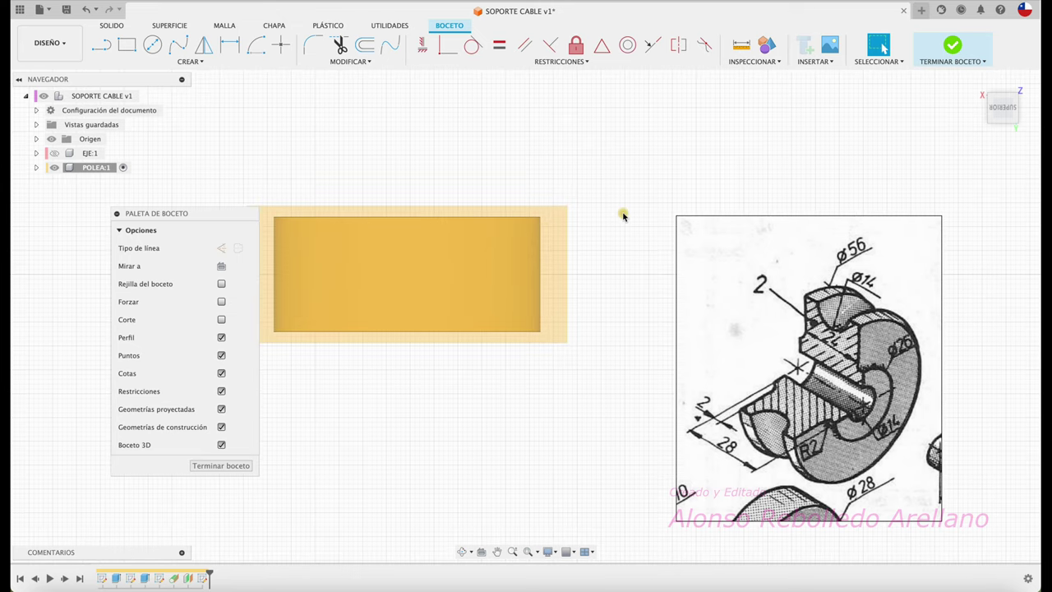
pyautogui.press('p')
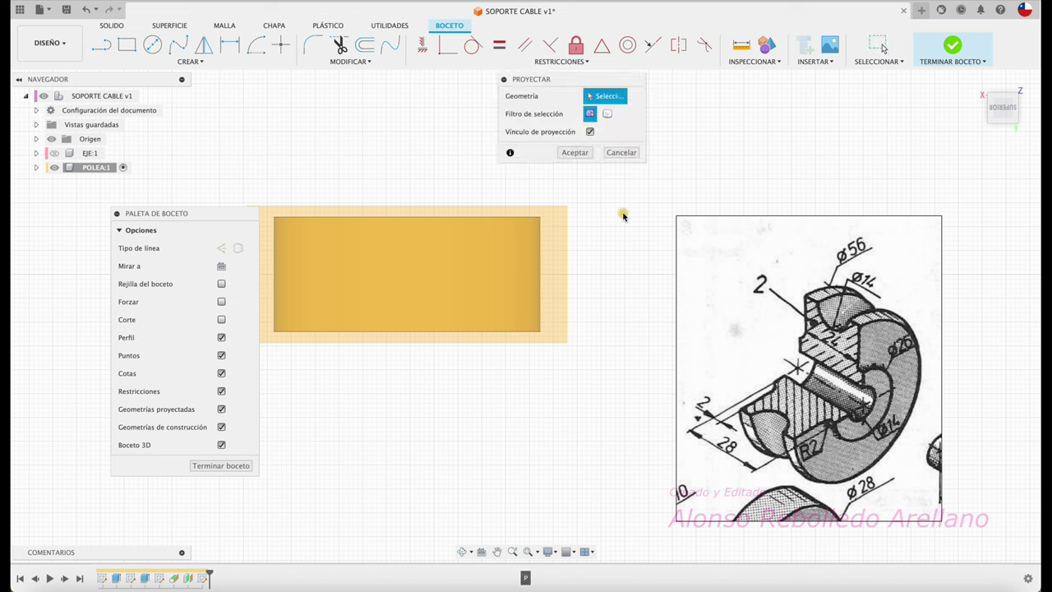
pyautogui.click(521, 278)
pyautogui.click(581, 160)
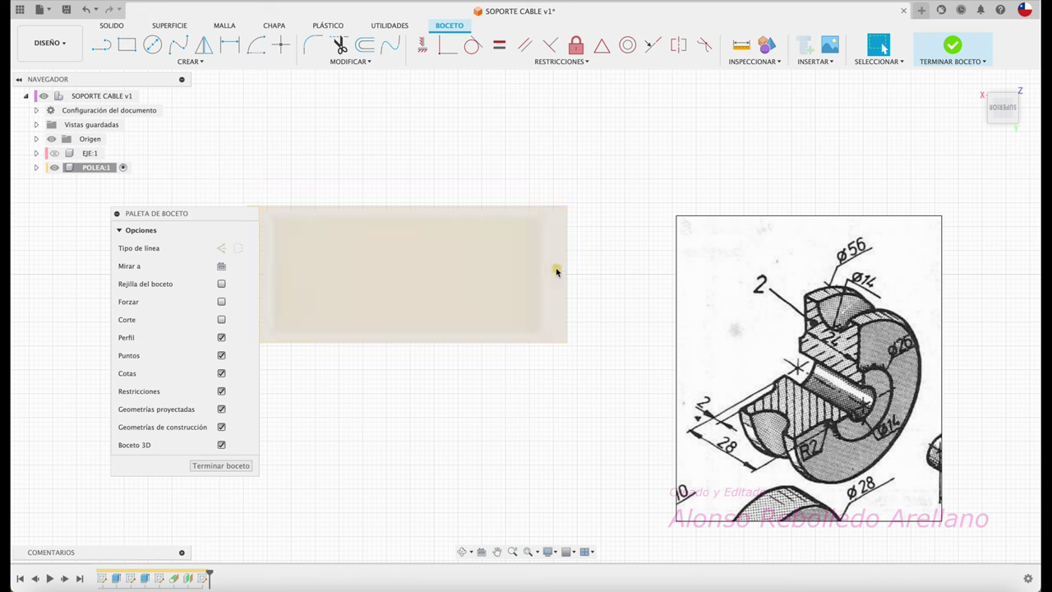
pyautogui.click(152, 44)
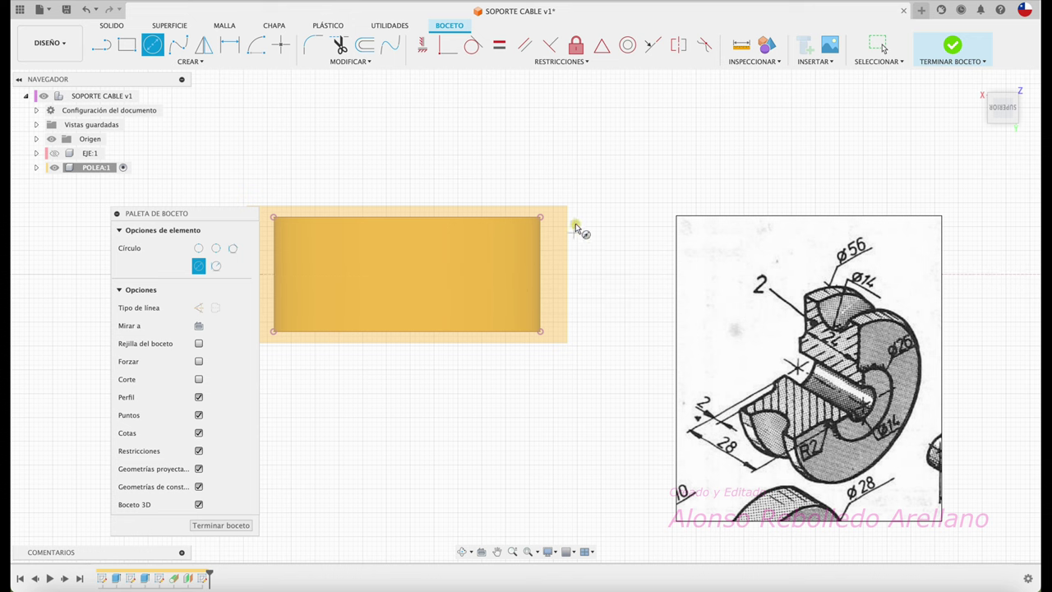
pyautogui.press('Escape')
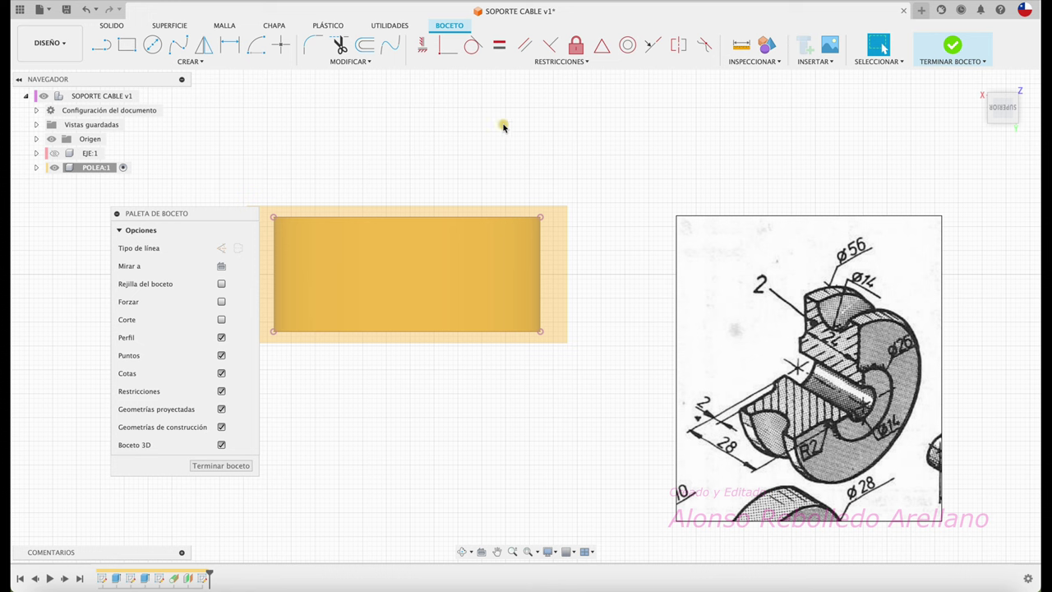
pyautogui.press('p')
pyautogui.click(607, 115)
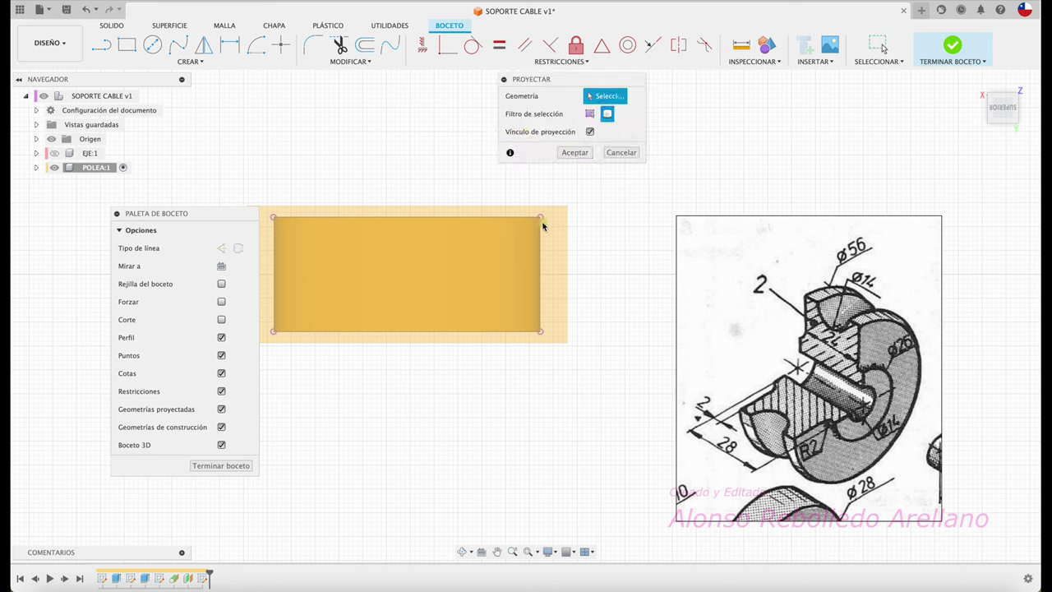
pyautogui.click(523, 252)
pyautogui.click(576, 153)
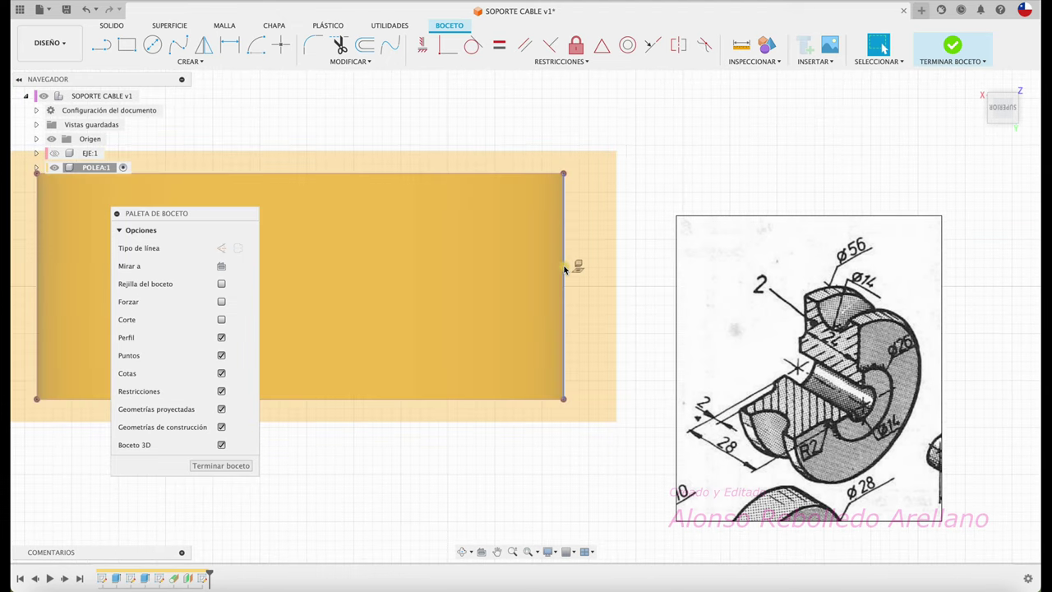
# Step: Draw a ⌀14 mm circle centred on the section's right-edge midpoint and finish the sketch
pyautogui.click(153, 45)
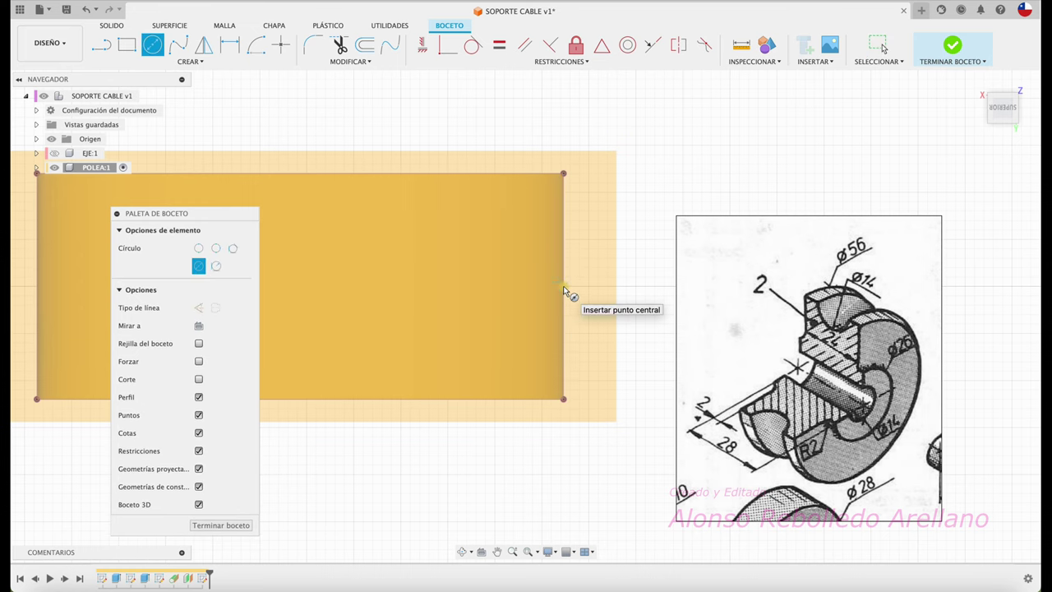
pyautogui.click(564, 287)
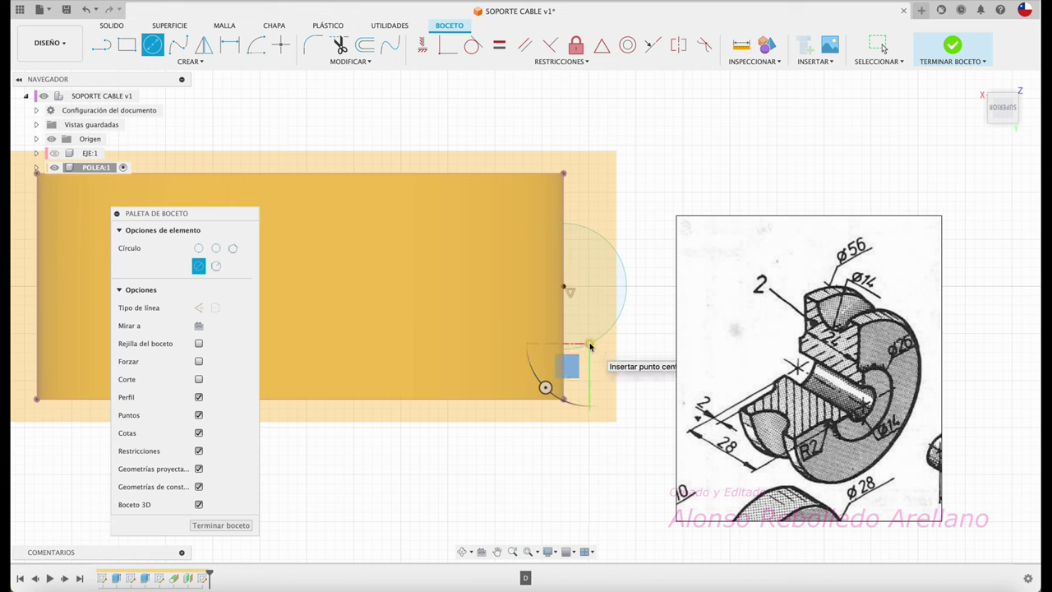
pyautogui.press('d')
pyautogui.click(623, 264)
pyautogui.click(643, 220)
pyautogui.write('1')
pyautogui.press('Return')
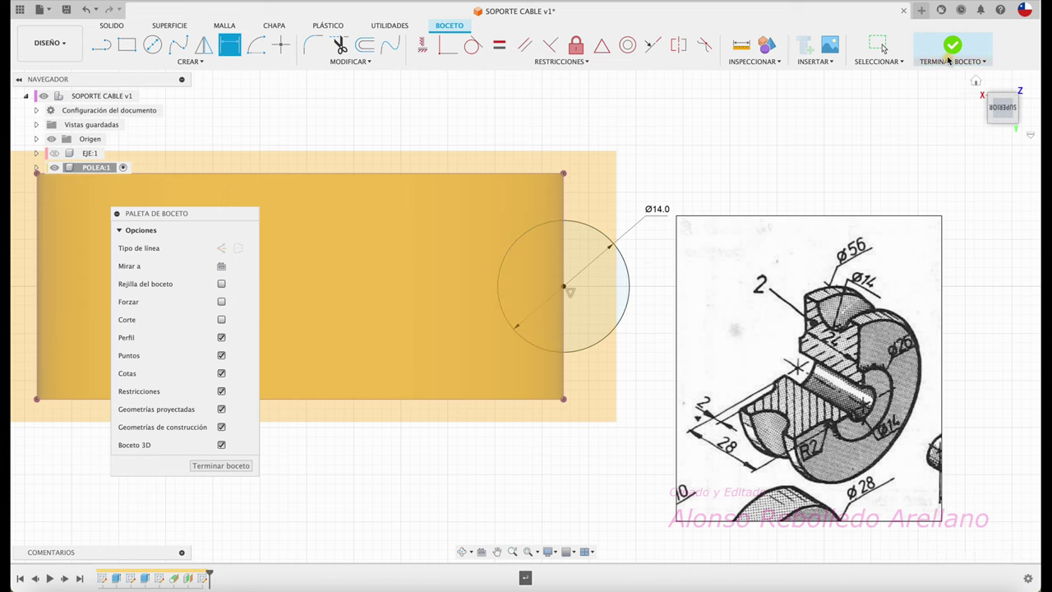
pyautogui.keyDown('shift'); pyautogui.moveTo(751, 200); pyautogui.dragTo(681, 231, button='middle'); pyautogui.keyUp('shift')
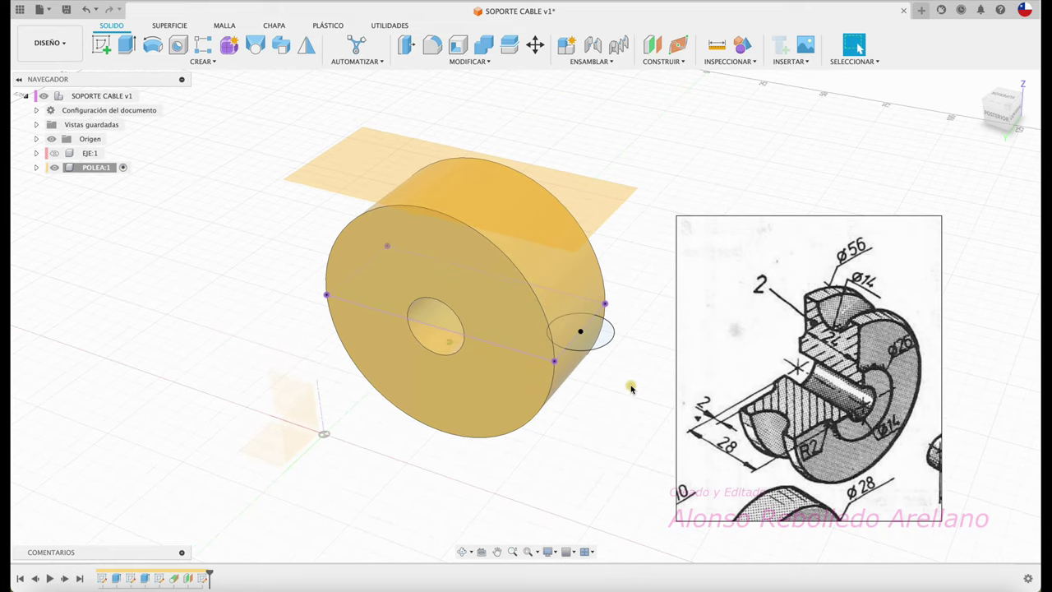
# Step: Revolve-cut the 14 mm circle profile around the pulley bore axis to carve the rim groove
pyautogui.click(580, 332)
pyautogui.click(153, 45)
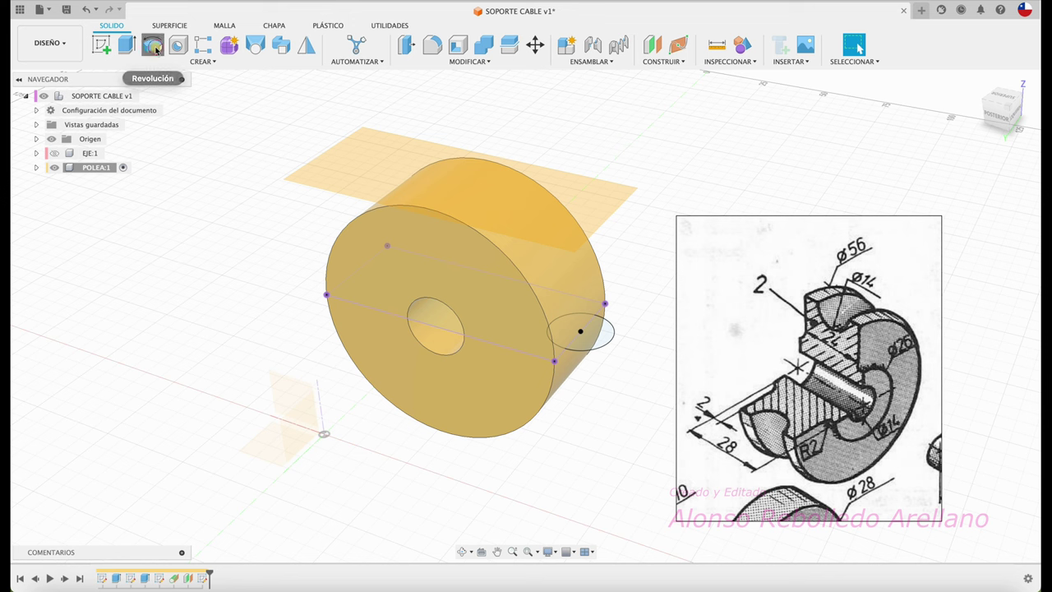
pyautogui.click(575, 331)
pyautogui.click(593, 332)
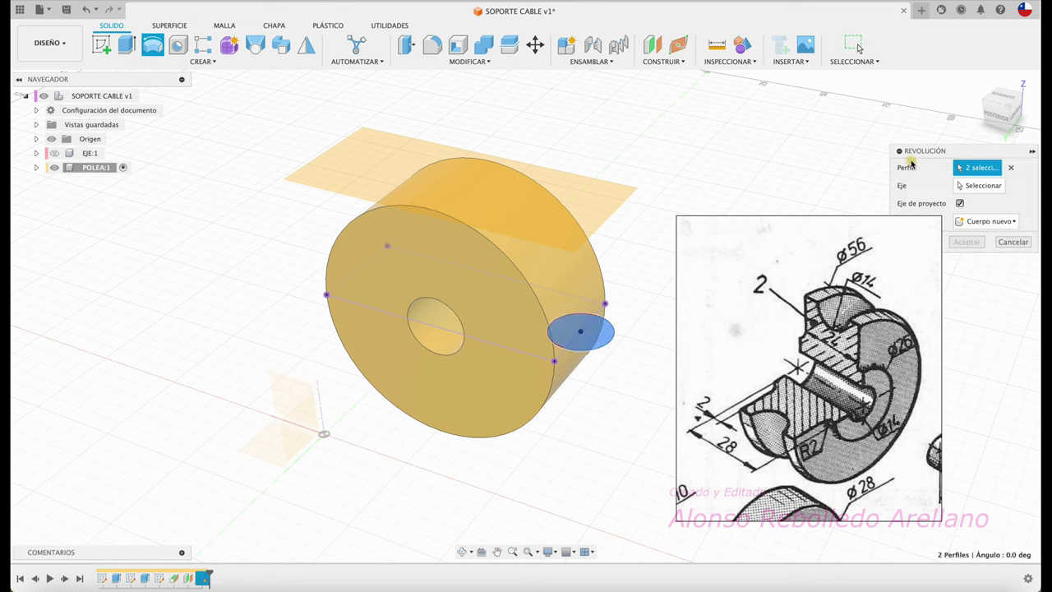
pyautogui.moveTo(942, 151); pyautogui.dragTo(685, 90)
pyautogui.click(725, 124)
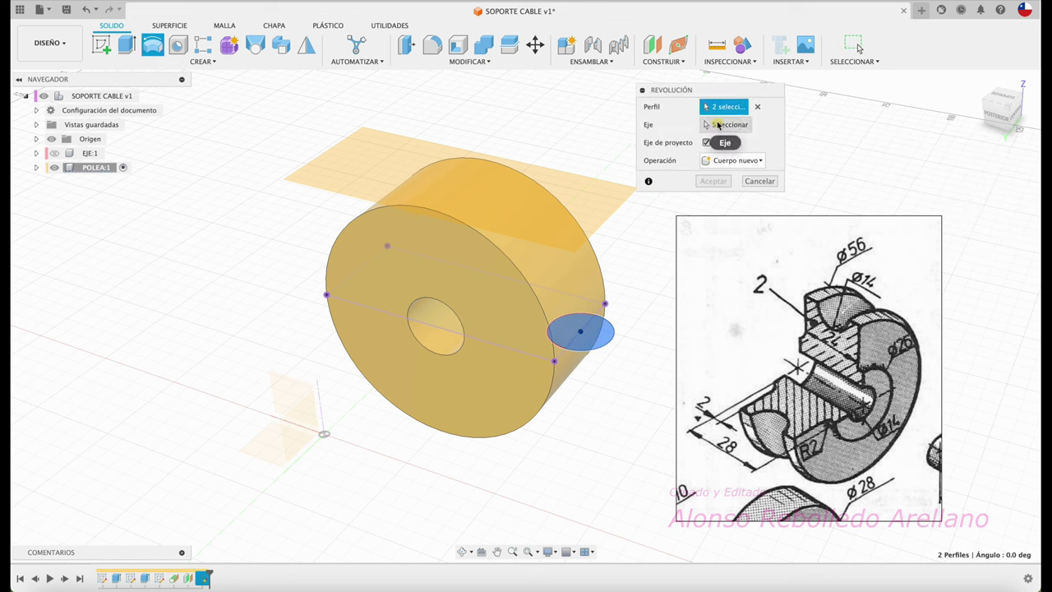
pyautogui.click(448, 352)
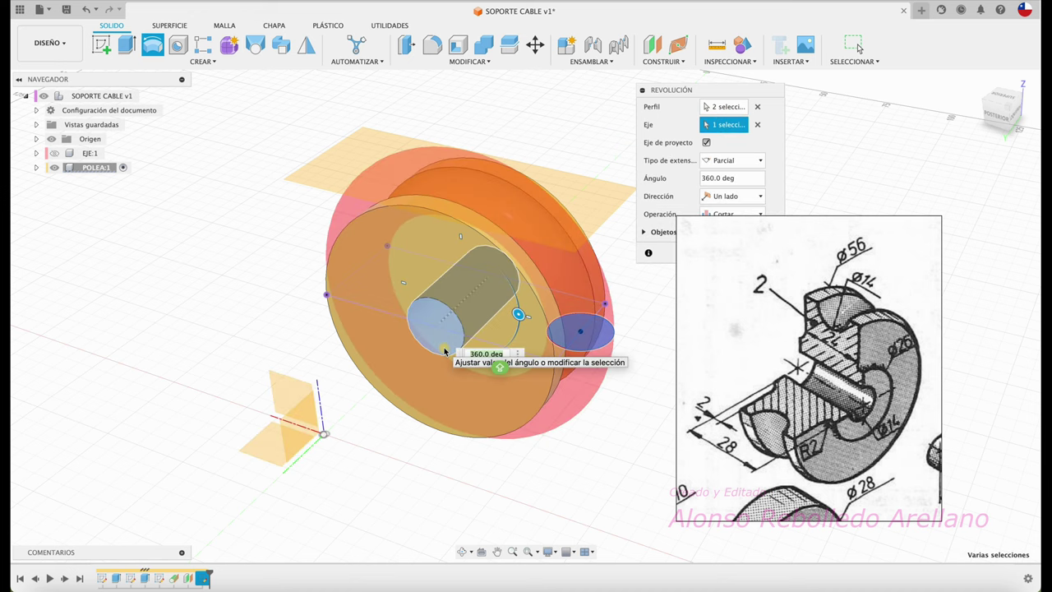
pyautogui.moveTo(711, 90); pyautogui.dragTo(126, 238)
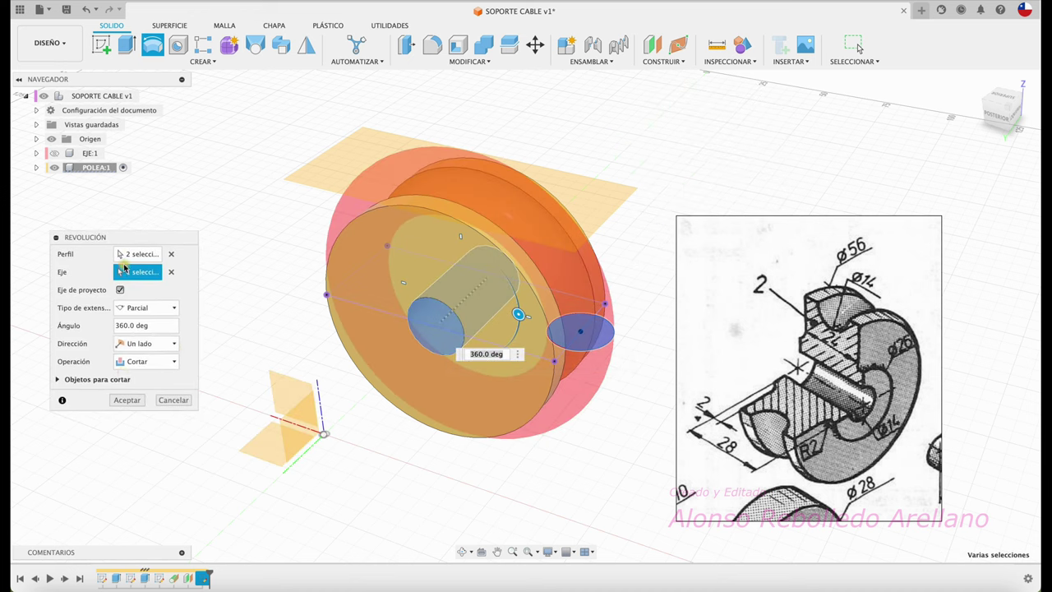
pyautogui.click(174, 364)
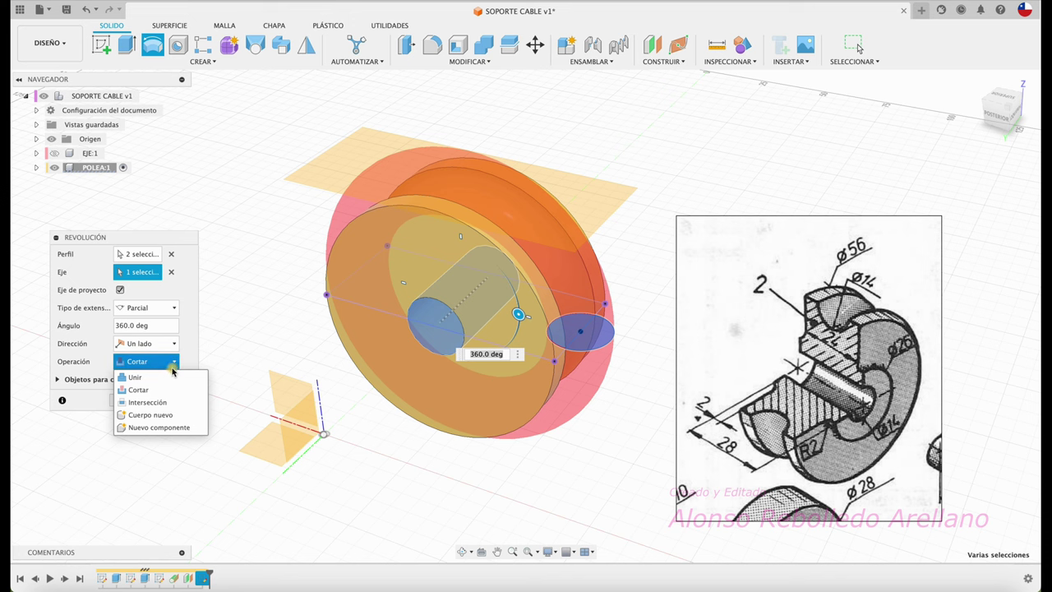
pyautogui.click(166, 388)
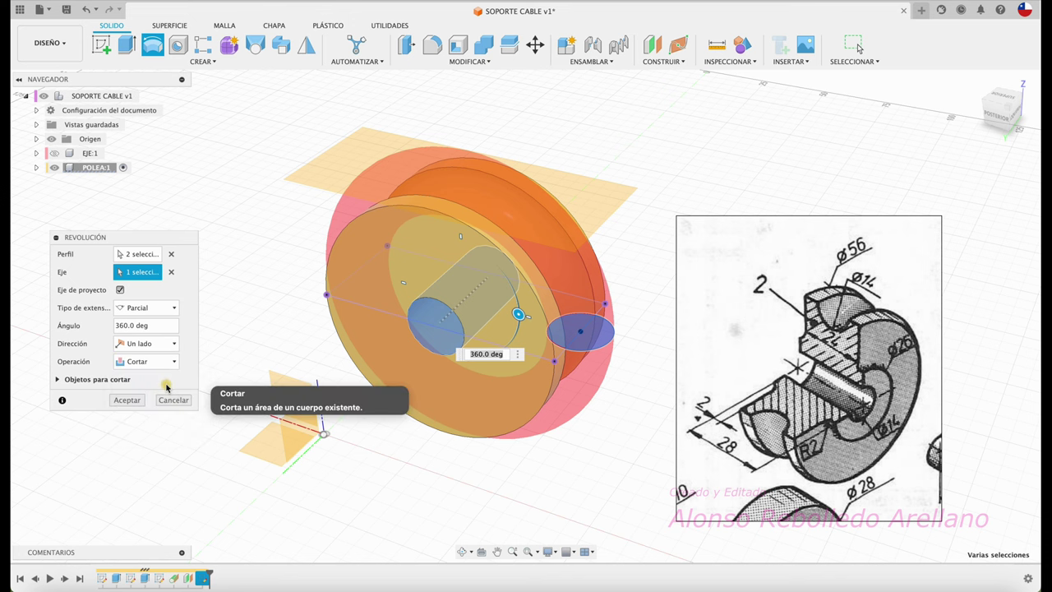
pyautogui.click(132, 403)
pyautogui.moveTo(456, 493)
pyautogui.keyDown('shift'); pyautogui.mouseDown(button='middle')
pyautogui.moveTo(469, 478)
pyautogui.moveTo(855, 434)
pyautogui.moveTo(422, 266)
pyautogui.moveTo(230, 138)
pyautogui.mouseUp(button='middle'); pyautogui.keyUp('shift')
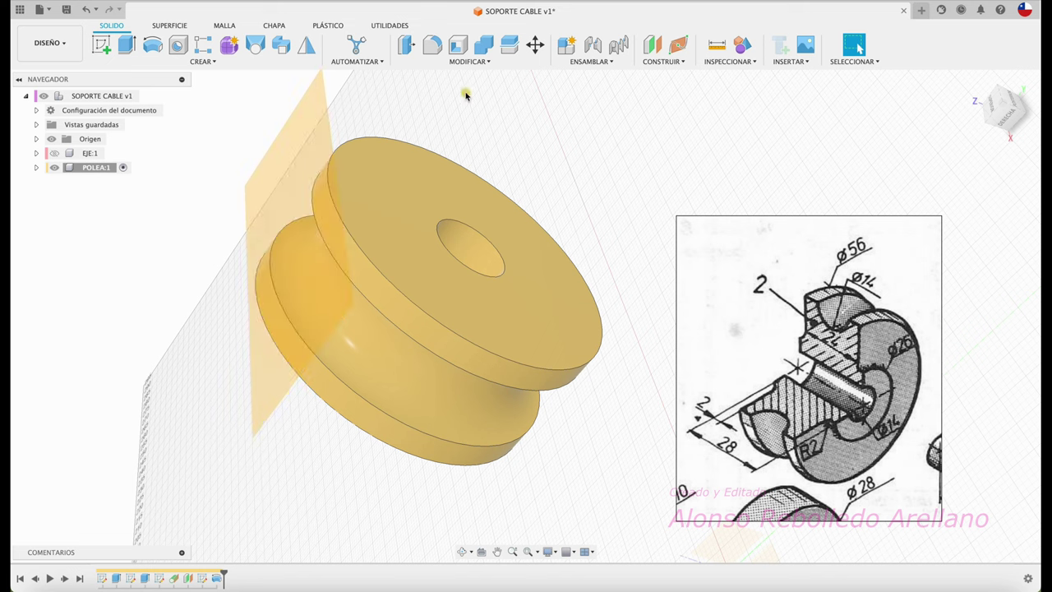
pyautogui.click(105, 48)
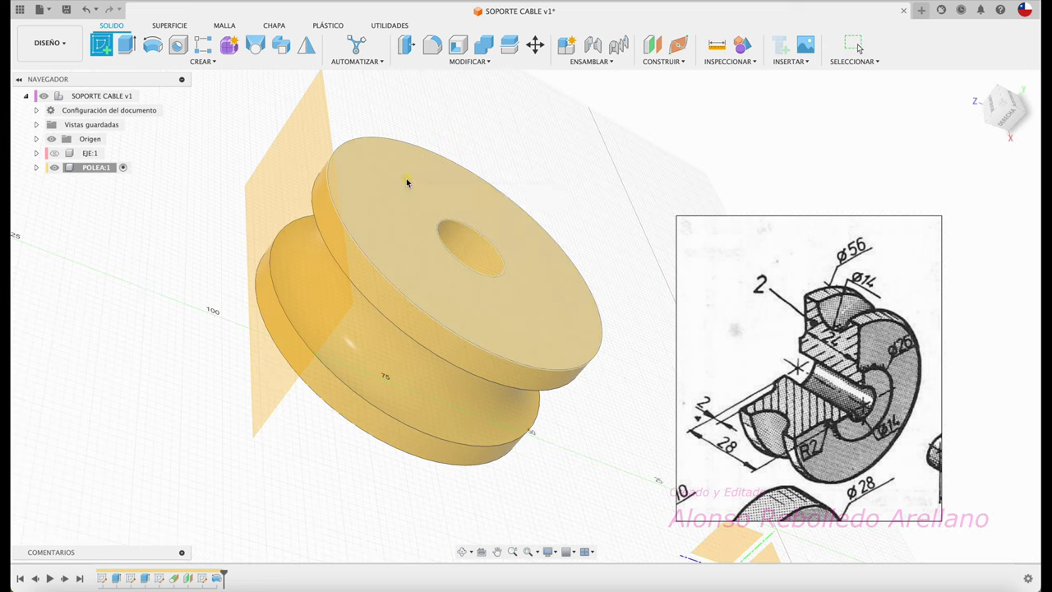
# Step: On the pulley's back face, sketch a 26 mm circle concentric with the centre hole
pyautogui.click(407, 174)
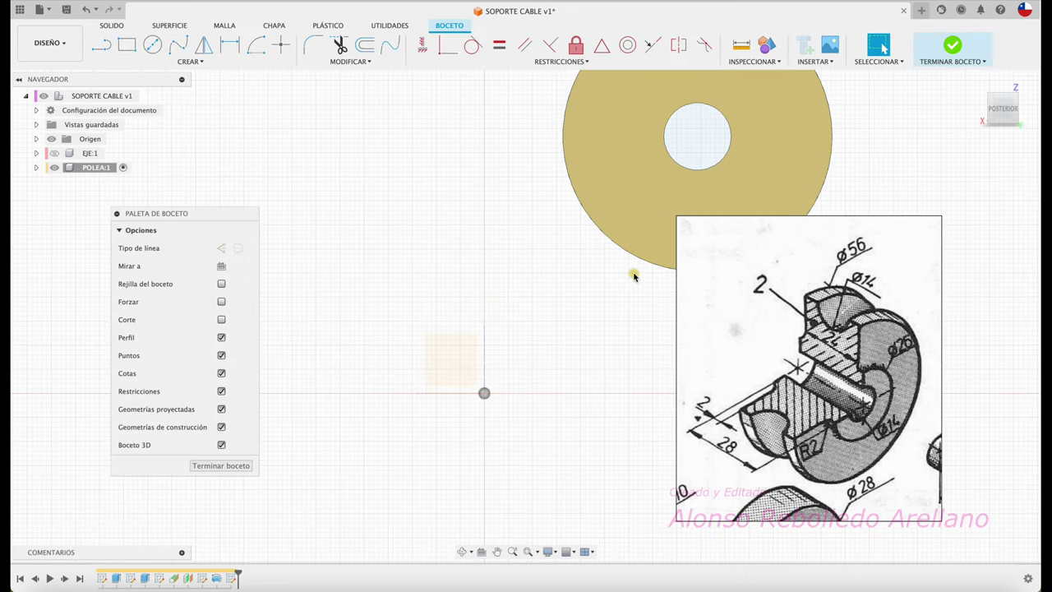
pyautogui.press('c')
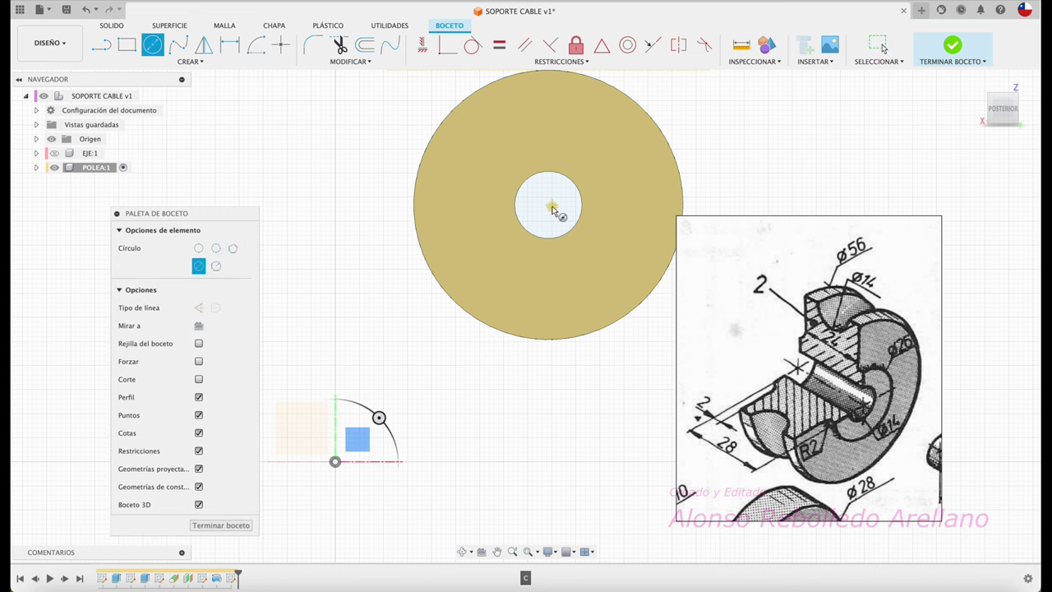
pyautogui.click(549, 205)
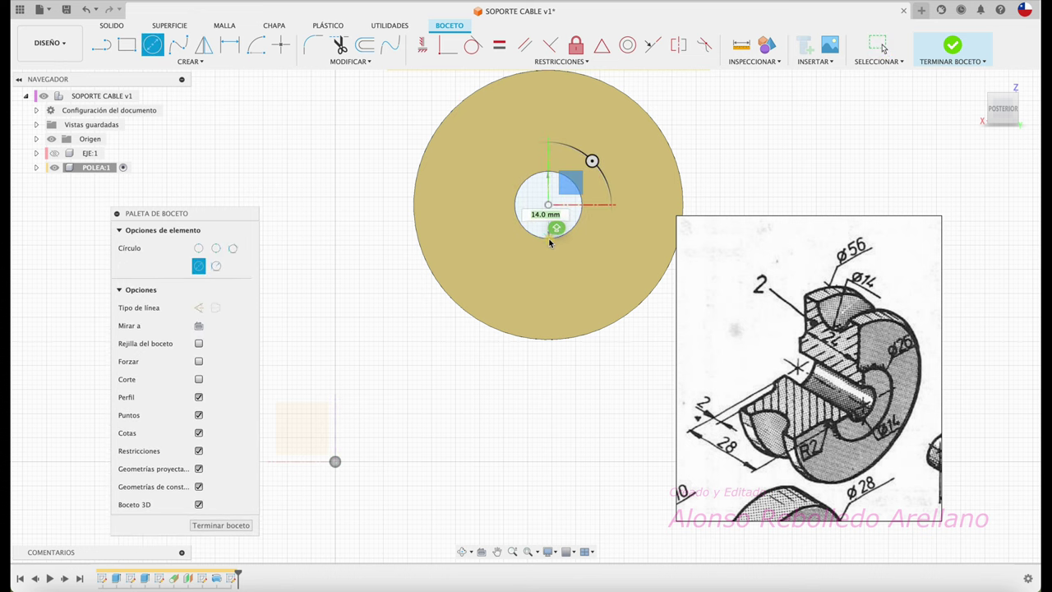
pyautogui.click(549, 239)
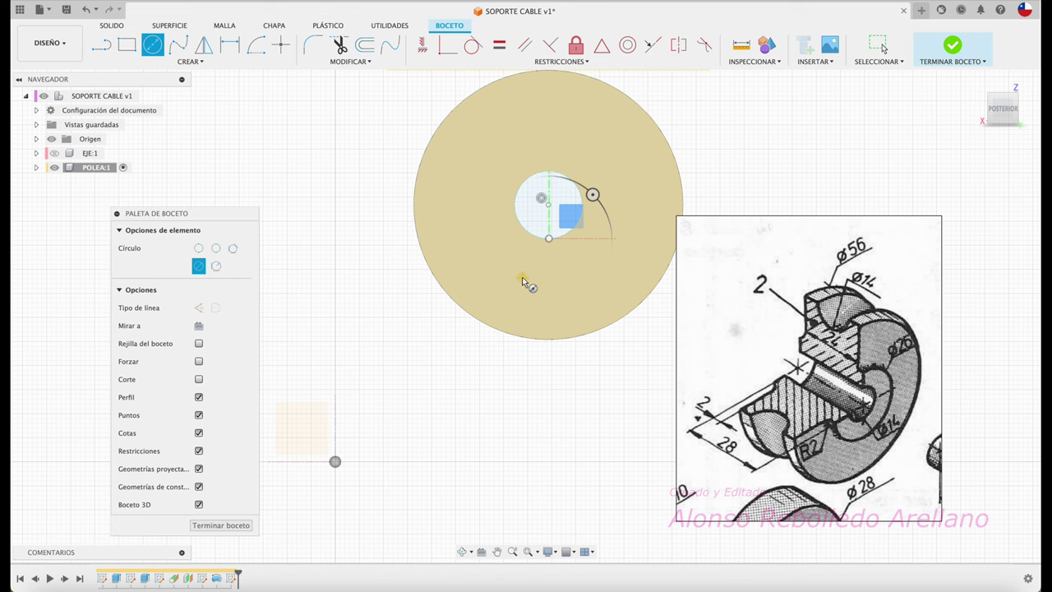
pyautogui.press('Escape')
pyautogui.press('c')
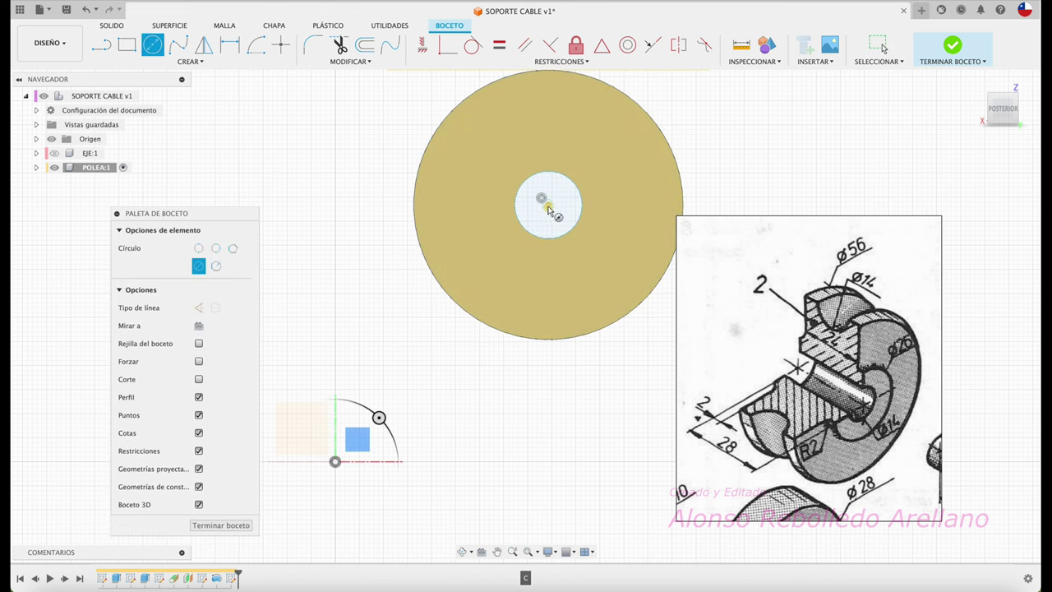
pyautogui.click(548, 205)
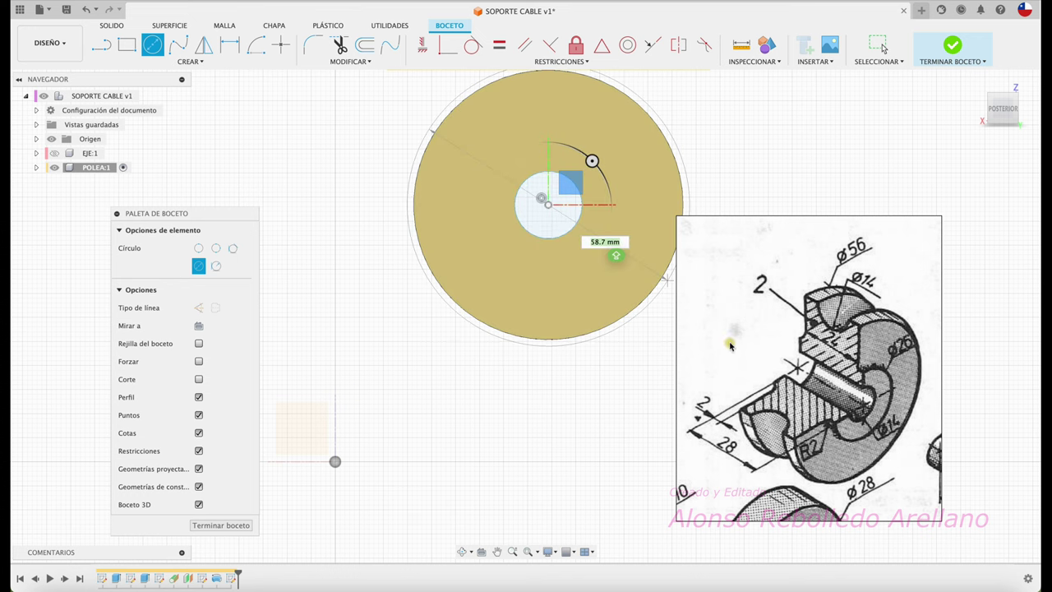
pyautogui.write('26')
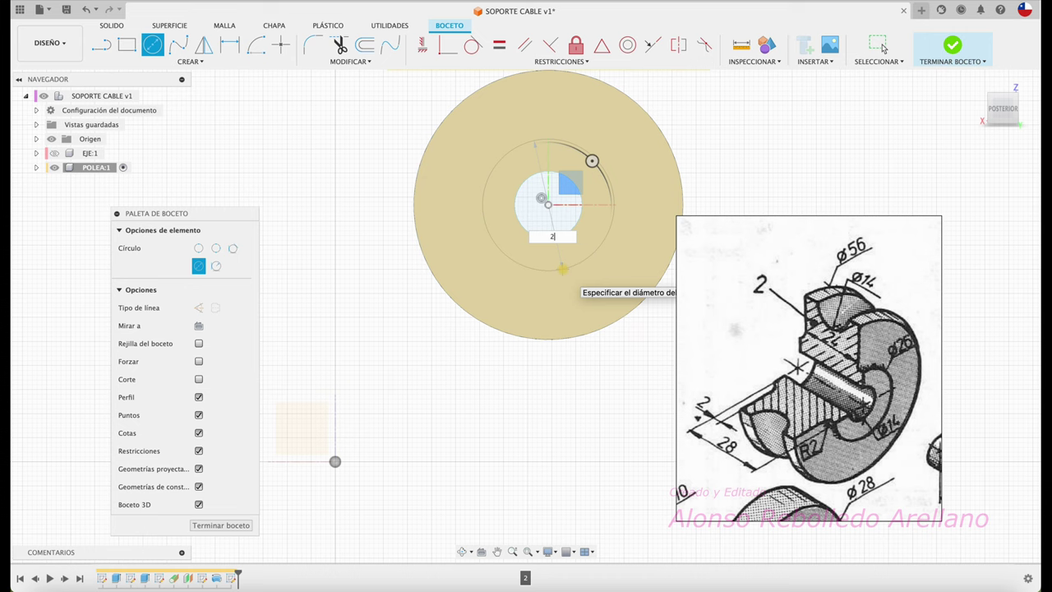
pyautogui.press('Return')
# Step: Extrude the ring between the circles about 14.7 mm, joined to the pulley
pyautogui.press('e')
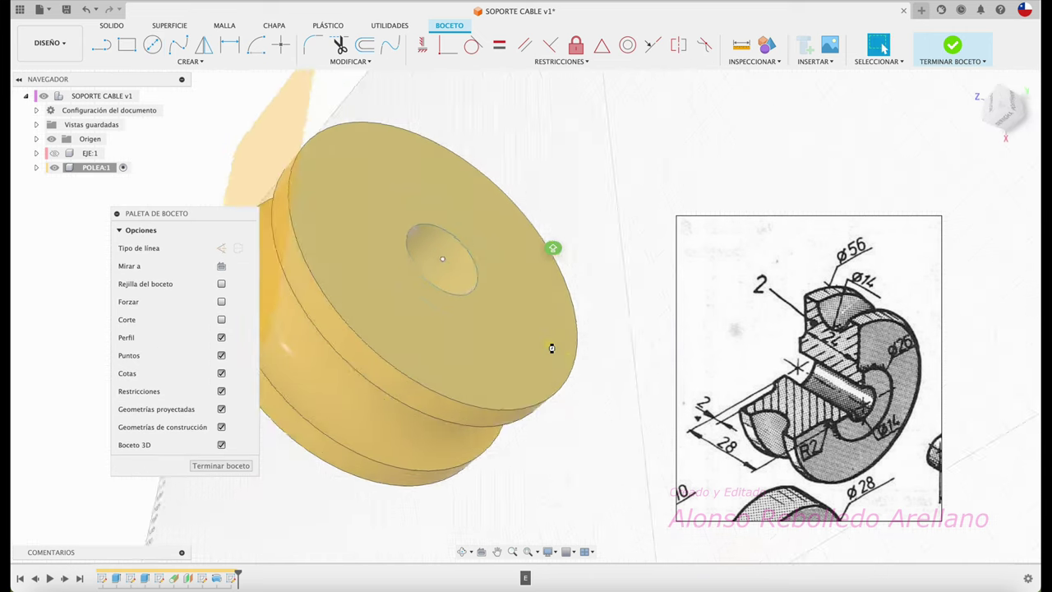
pyautogui.click(521, 293)
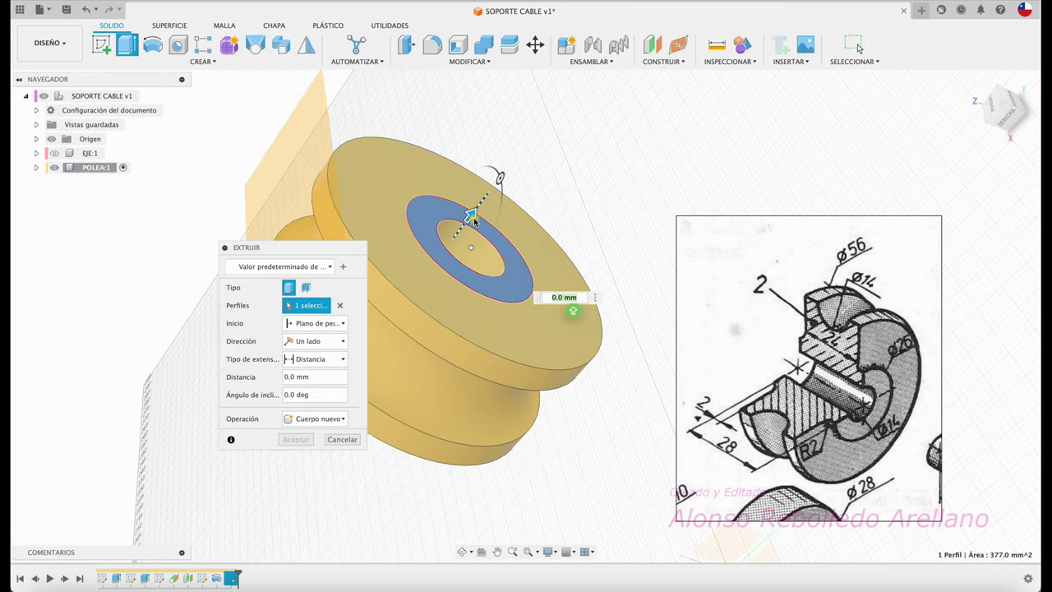
pyautogui.moveTo(474, 219); pyautogui.dragTo(528, 162)
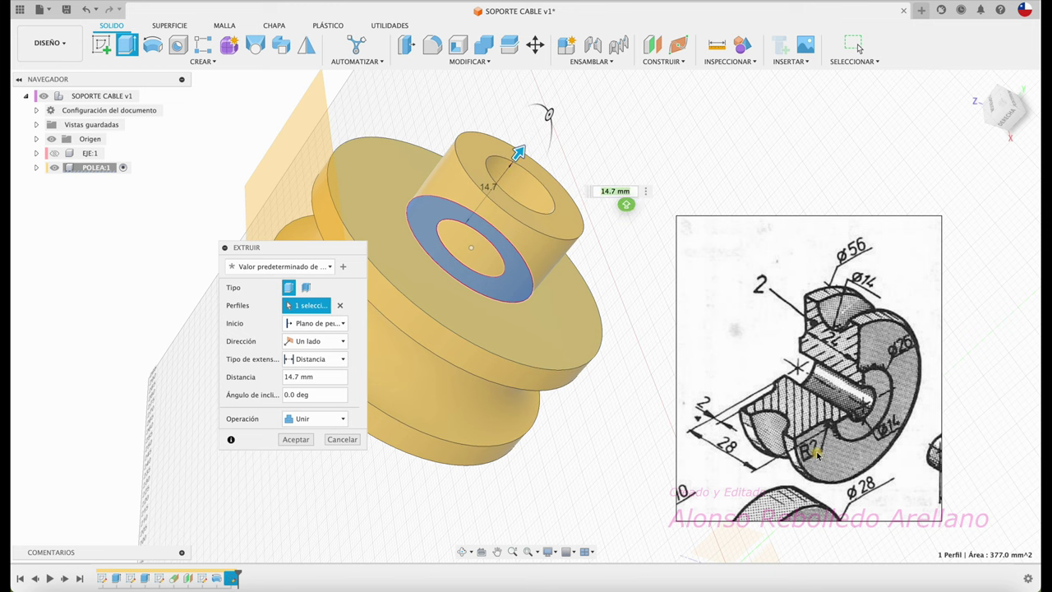
pyautogui.press('Return')
pyautogui.moveTo(622, 241)
pyautogui.keyDown('shift'); pyautogui.mouseDown(button='middle')
pyautogui.moveTo(625, 223)
pyautogui.moveTo(299, 300)
pyautogui.moveTo(601, 164)
pyautogui.moveTo(581, 108)
pyautogui.moveTo(648, 80)
pyautogui.mouseUp(button='middle'); pyautogui.keyUp('shift')
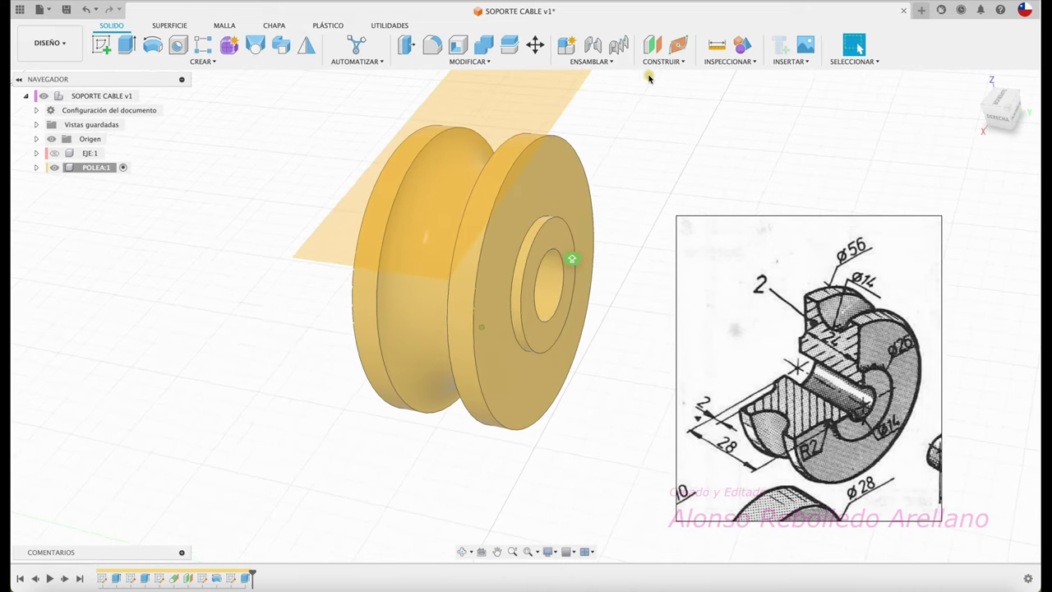
pyautogui.click(662, 62)
# Step: Create a midplane between the pulley's two side faces
pyautogui.click(669, 116)
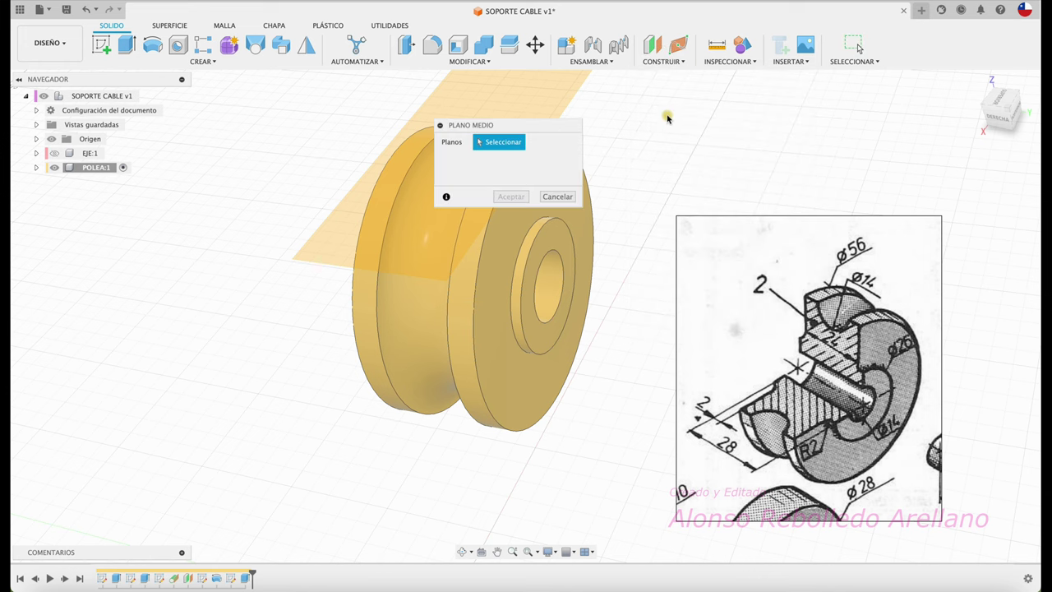
pyautogui.click(510, 282)
pyautogui.moveTo(510, 282)
pyautogui.keyDown('shift'); pyautogui.mouseDown(button='middle')
pyautogui.moveTo(399, 387)
pyautogui.moveTo(288, 342)
pyautogui.moveTo(254, 296)
pyautogui.moveTo(251, 171)
pyautogui.mouseUp(button='middle'); pyautogui.keyUp('shift')
pyautogui.click(469, 331)
pyautogui.press('Return')
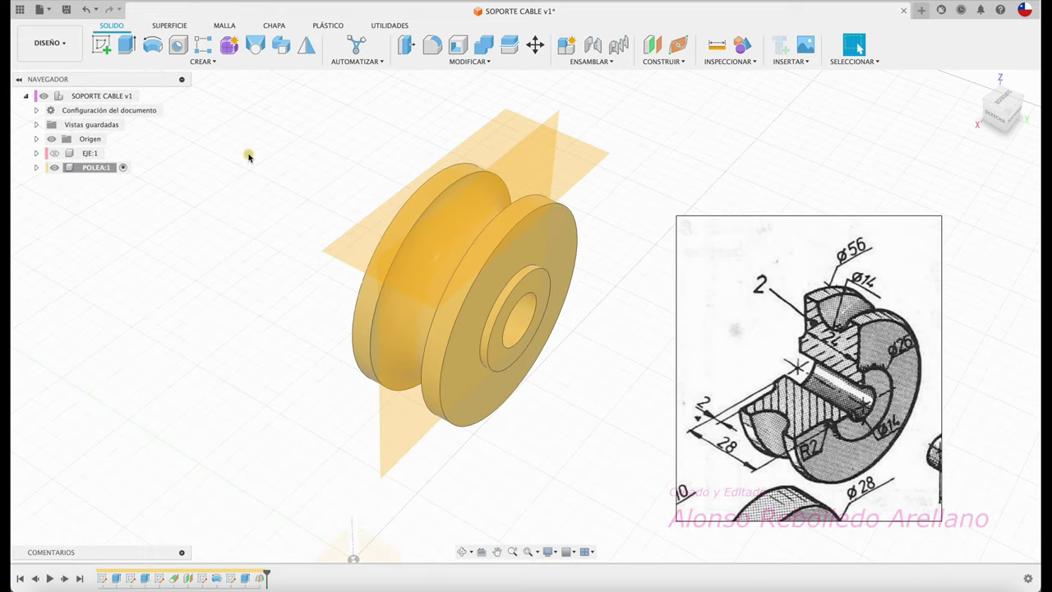
# Step: Mirror the hub extrusion feature across the new midplane
pyautogui.click(312, 51)
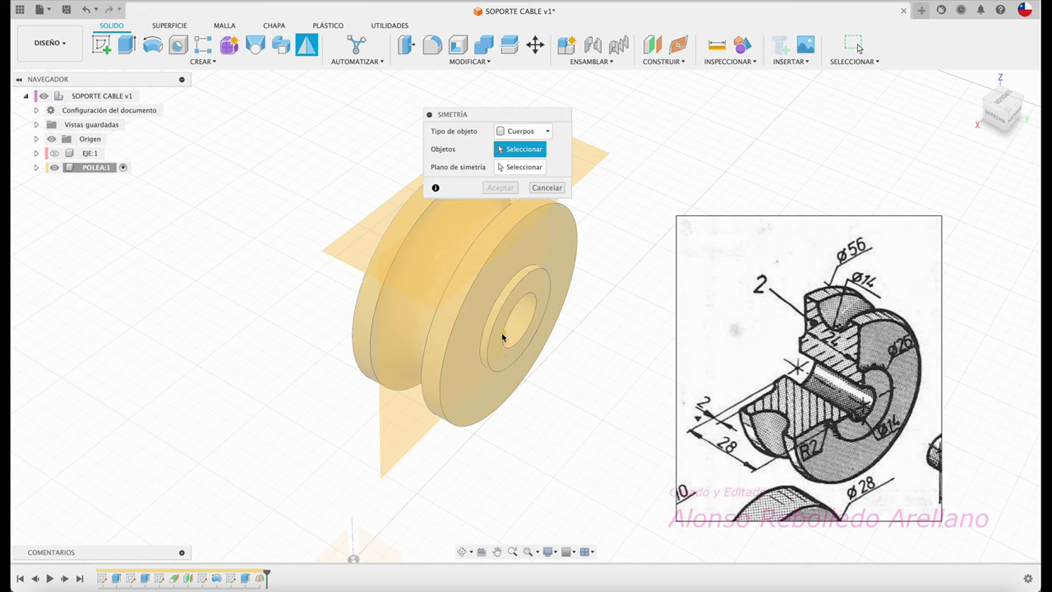
pyautogui.click(523, 131)
pyautogui.click(527, 172)
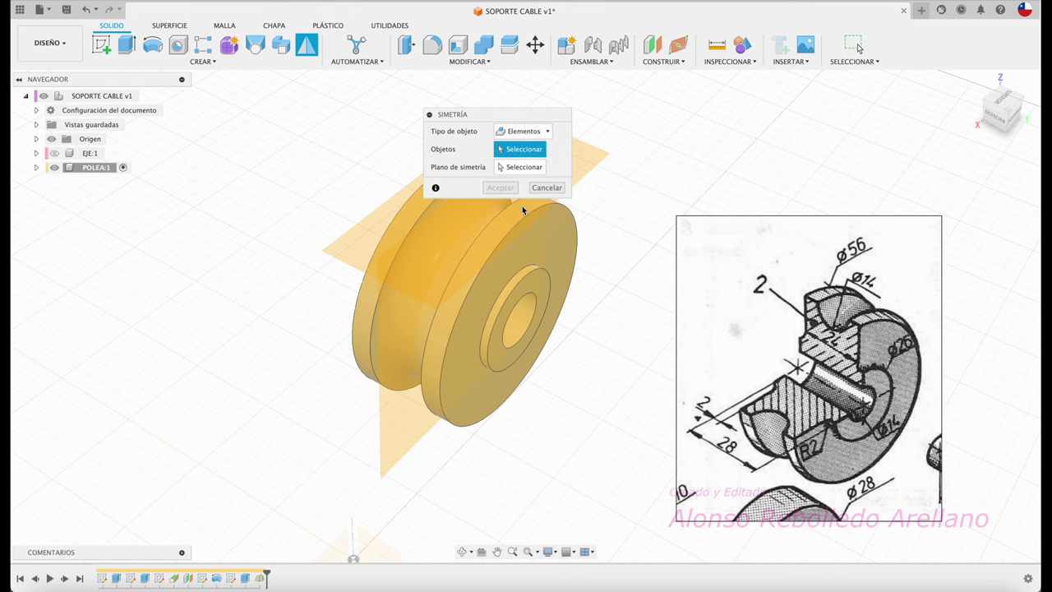
pyautogui.click(535, 285)
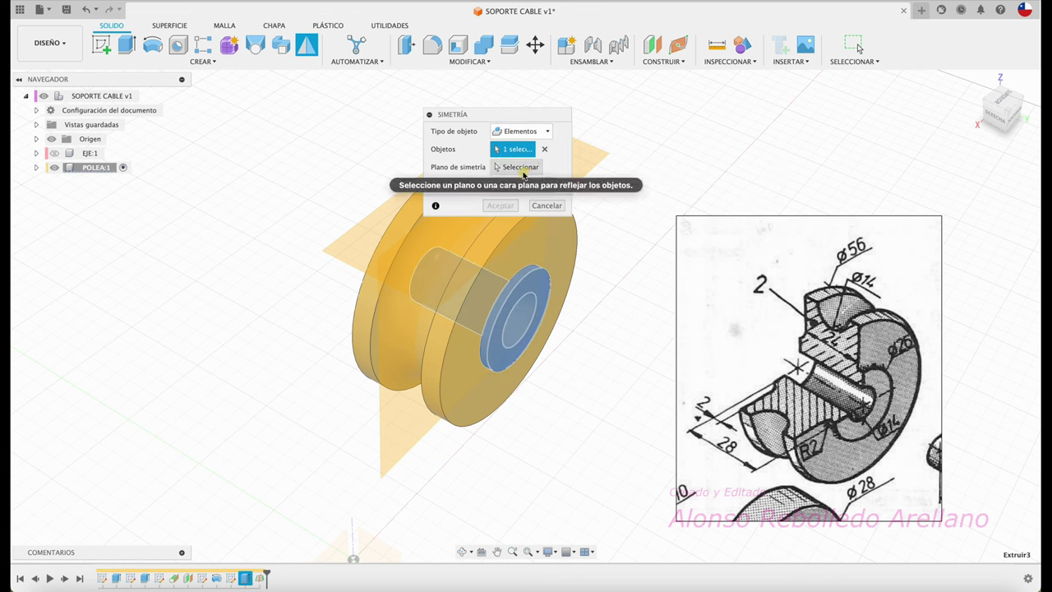
pyautogui.click(523, 167)
pyautogui.click(411, 424)
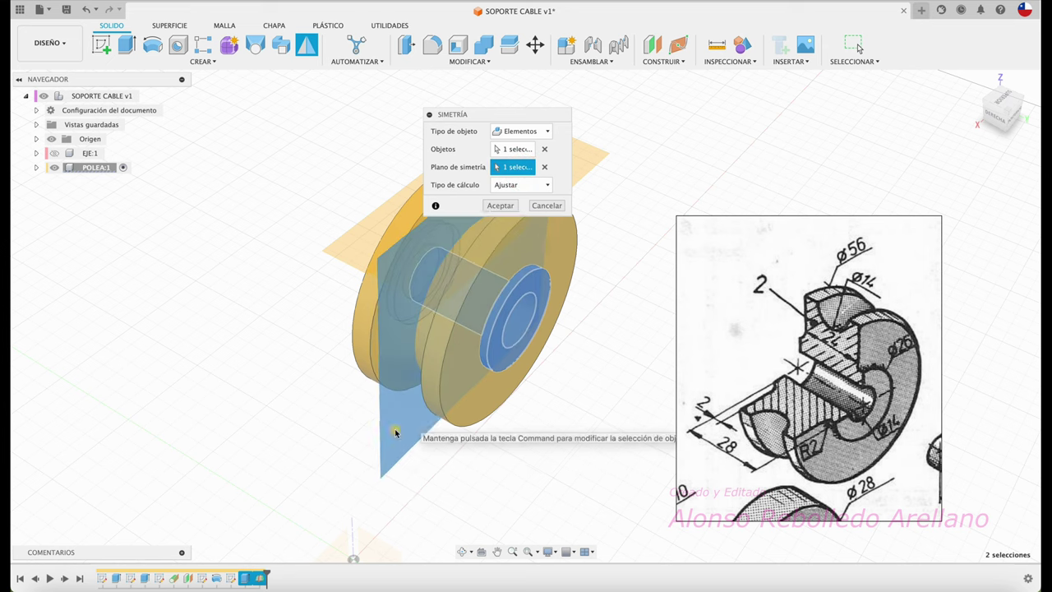
pyautogui.keyDown('shift'); pyautogui.moveTo(394, 432); pyautogui.dragTo(494, 206, button='middle'); pyautogui.keyUp('shift')
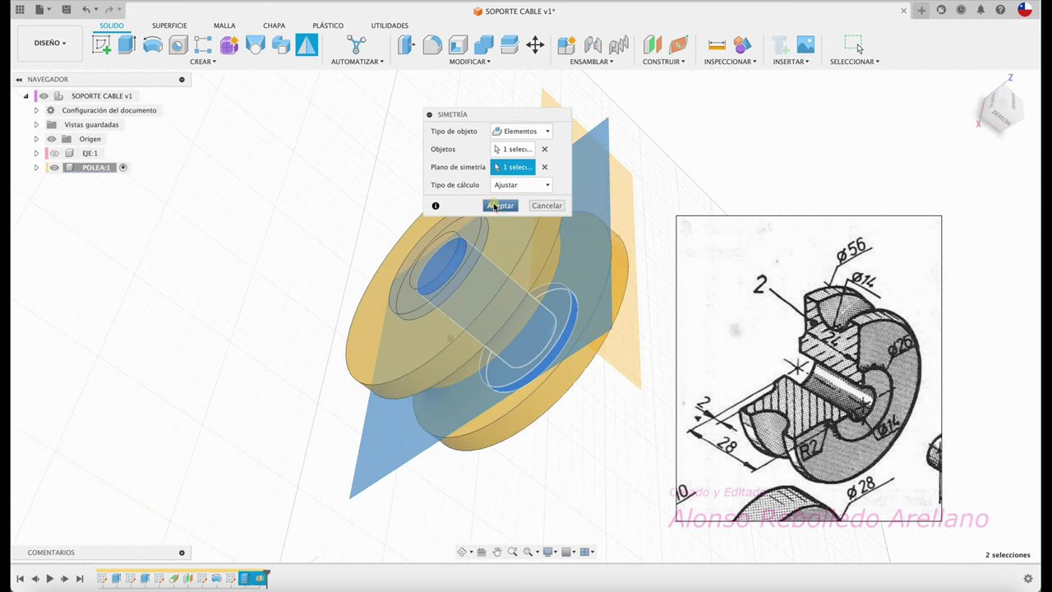
pyautogui.click(494, 207)
pyautogui.moveTo(494, 206)
pyautogui.keyDown('shift'); pyautogui.mouseDown(button='middle')
pyautogui.moveTo(219, 235)
pyautogui.moveTo(425, 273)
pyautogui.mouseUp(button='middle'); pyautogui.keyUp('shift')
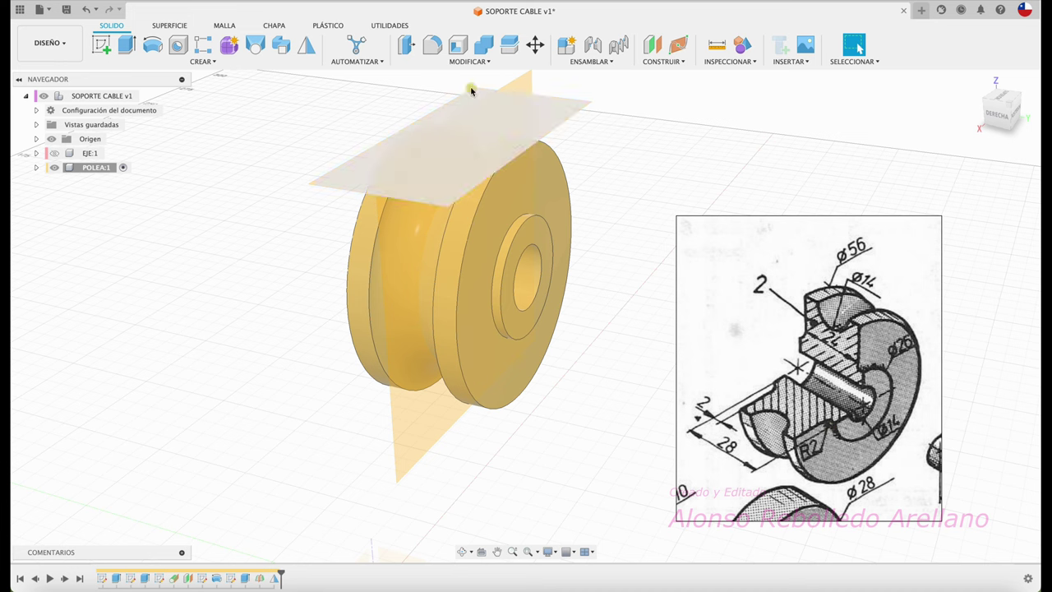
# Step: Fillet both hub edges with a 2 mm radius, then make the shaft visible again
pyautogui.click(433, 44)
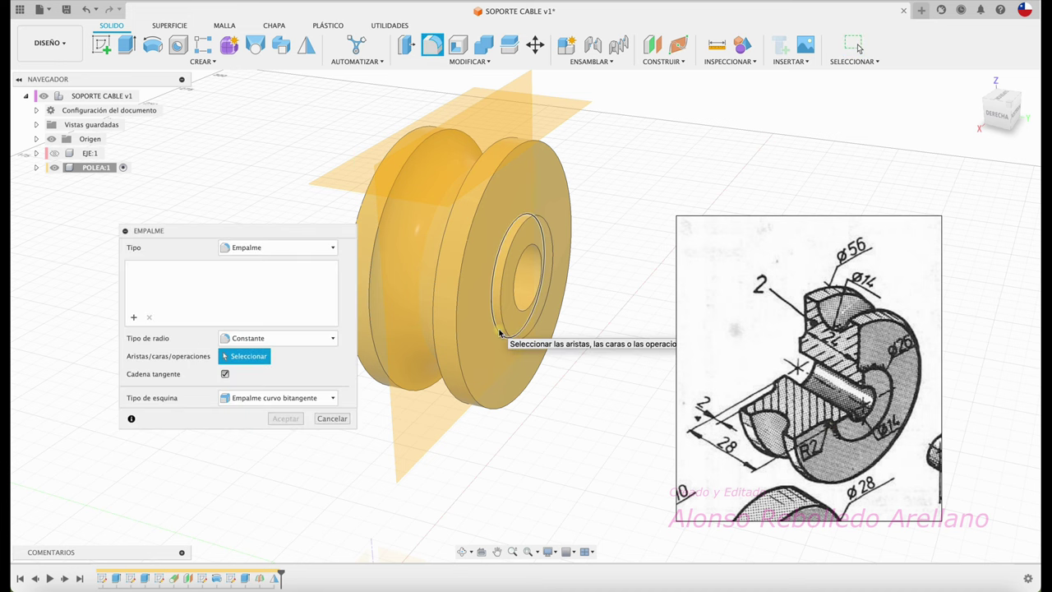
pyautogui.click(500, 331)
pyautogui.moveTo(500, 331)
pyautogui.keyDown('shift'); pyautogui.mouseDown(button='middle')
pyautogui.moveTo(378, 388)
pyautogui.moveTo(429, 305)
pyautogui.mouseUp(button='middle'); pyautogui.keyUp('shift')
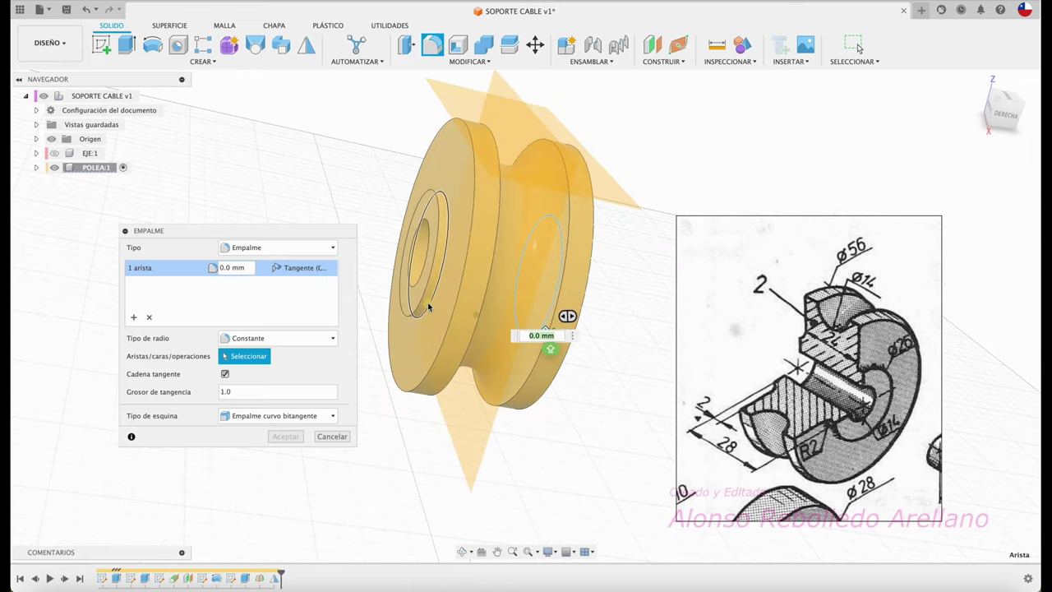
pyautogui.click(426, 306)
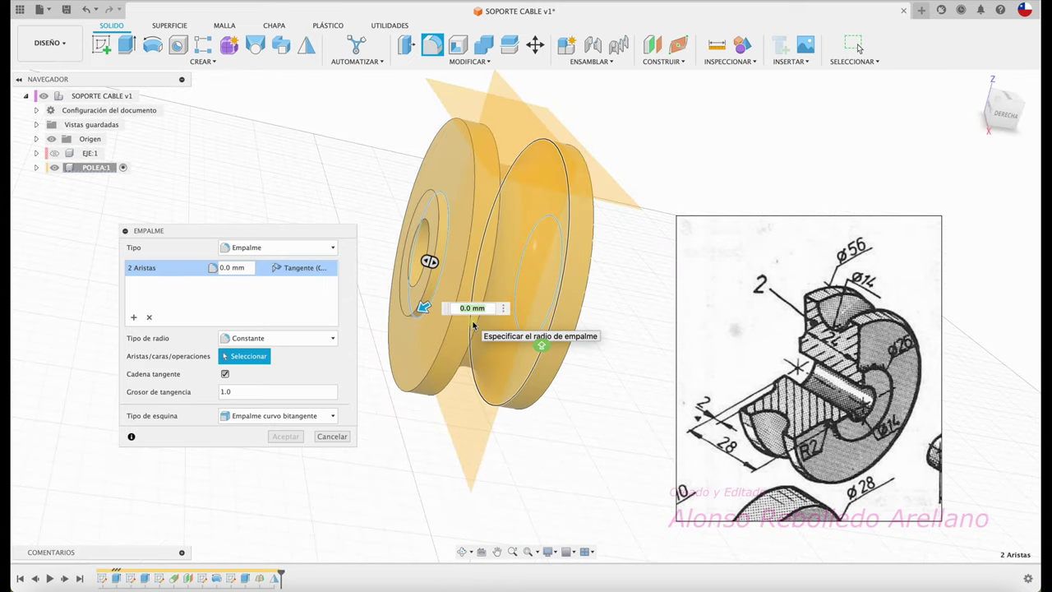
pyautogui.write('2')
pyautogui.click(284, 436)
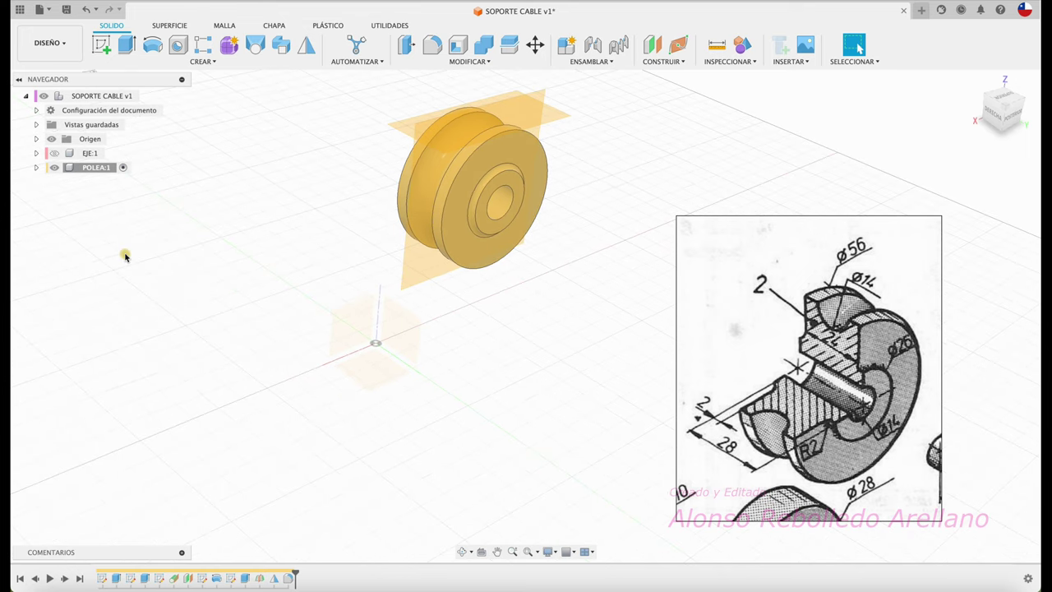
pyautogui.click(52, 153)
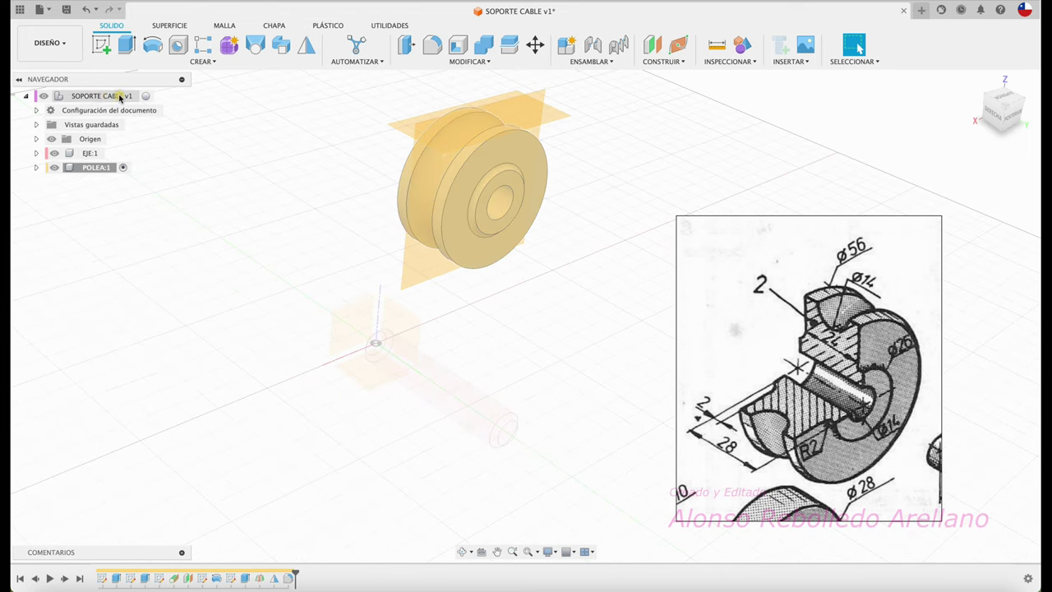
# Step: Activate the top-level assembly and move the pulley beside the end of the shaft
pyautogui.click(146, 96)
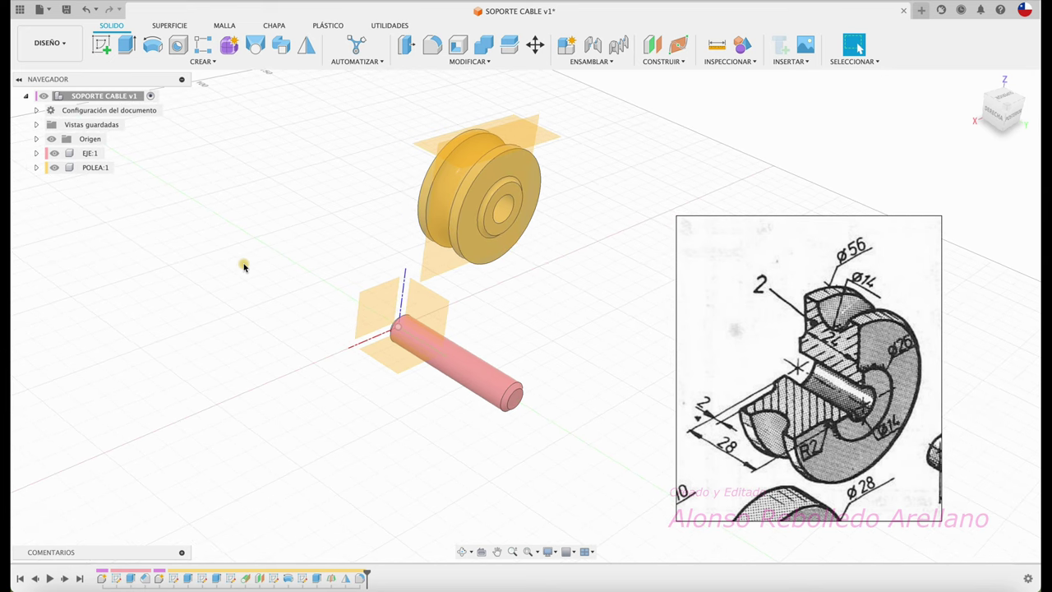
pyautogui.moveTo(482, 235); pyautogui.dragTo(551, 294)
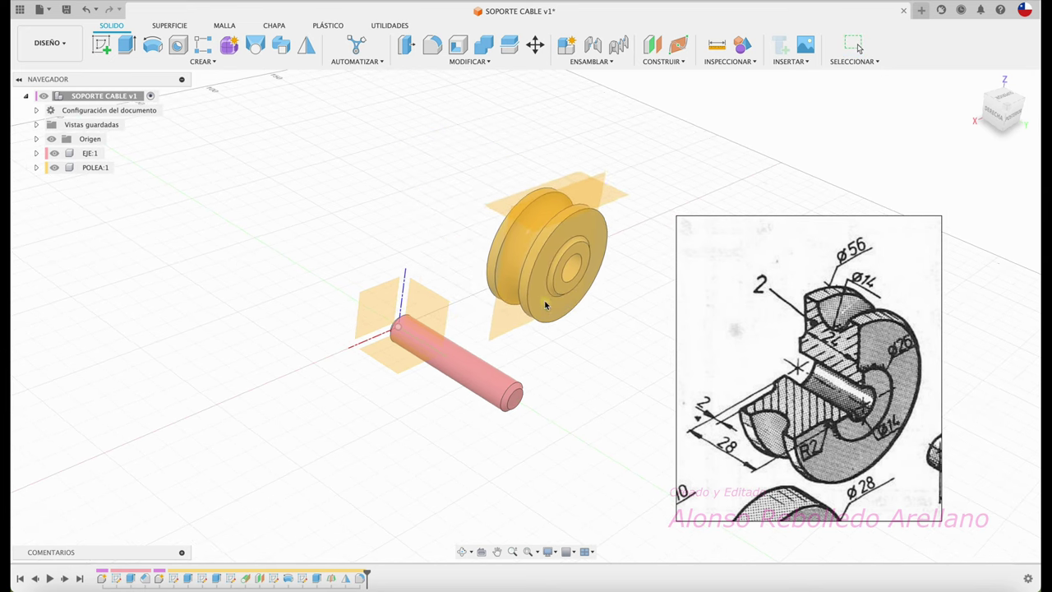
pyautogui.moveTo(486, 380); pyautogui.dragTo(403, 212)
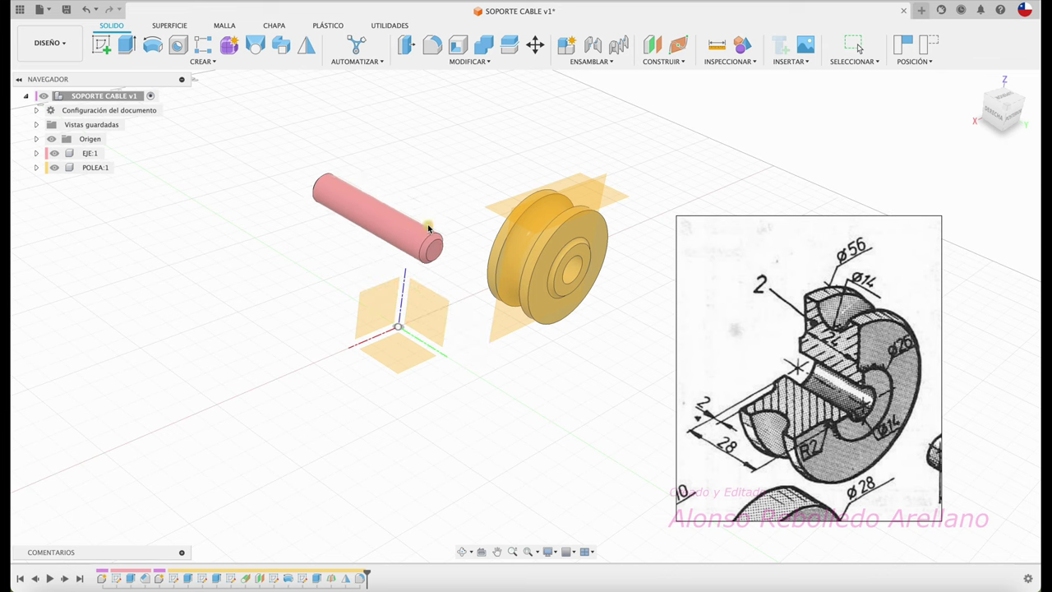
pyautogui.moveTo(548, 263); pyautogui.dragTo(509, 303)
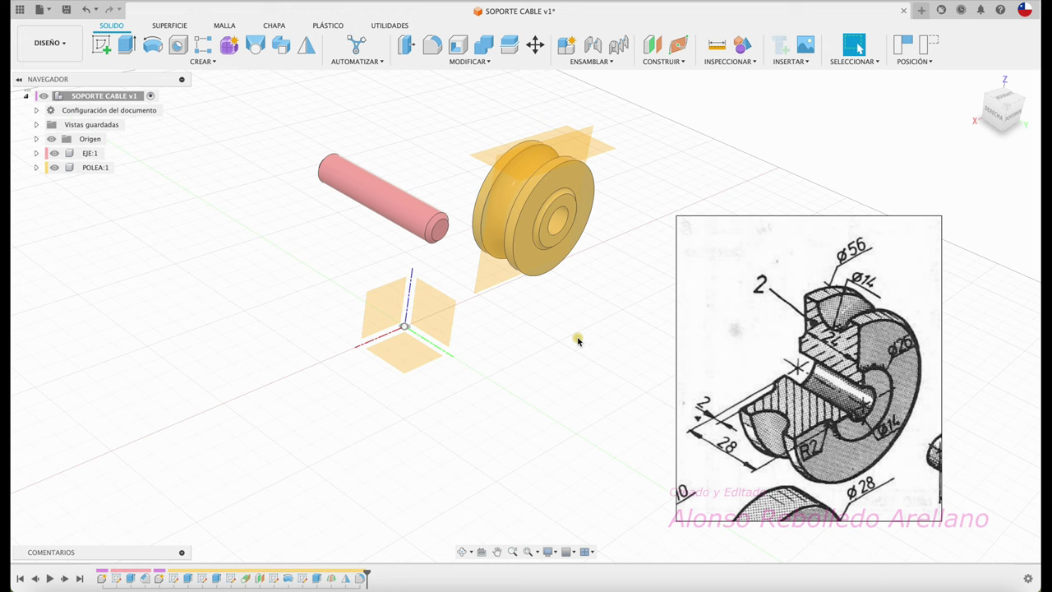
pyautogui.scroll(4, 577, 341)
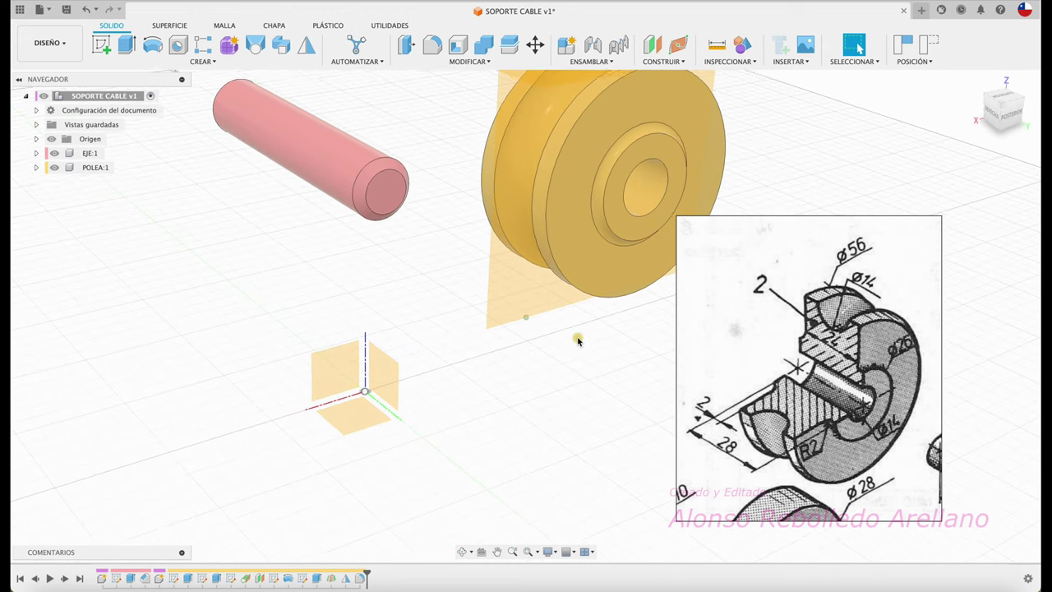
pyautogui.keyDown('shift'); pyautogui.moveTo(577, 341); pyautogui.dragTo(566, 384, button='middle'); pyautogui.keyUp('shift')
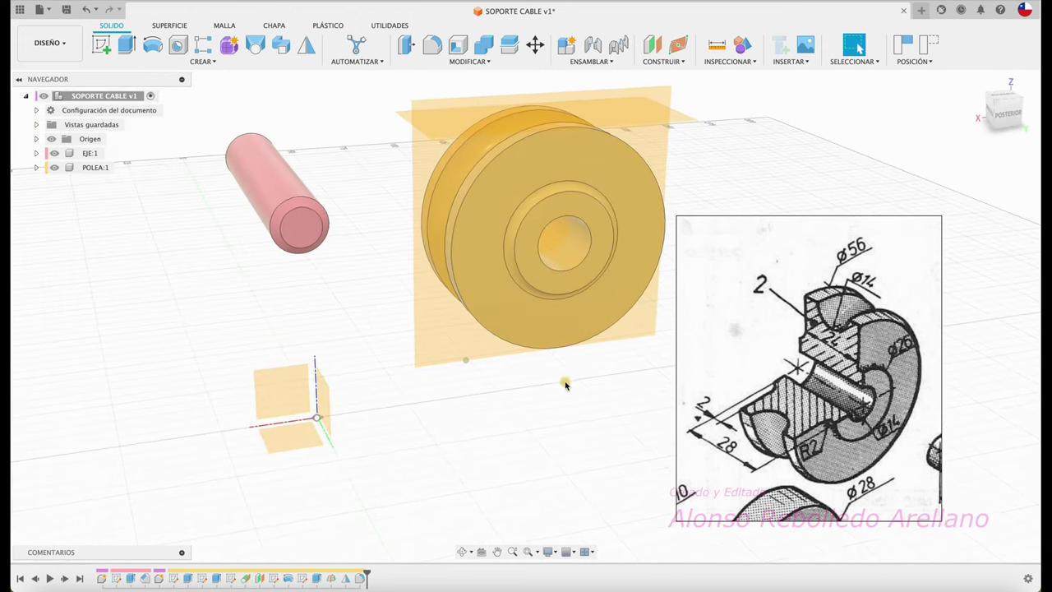
# Step: Expand POLEA:1 in the browser and hide its construction plane
pyautogui.click(440, 165)
pyautogui.click(487, 114)
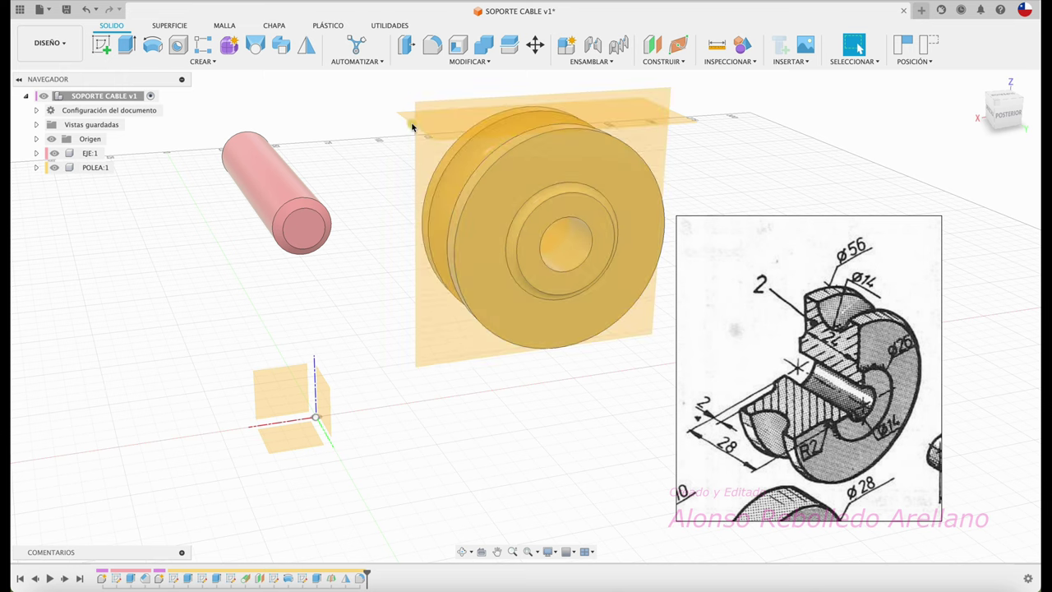
pyautogui.click(35, 169)
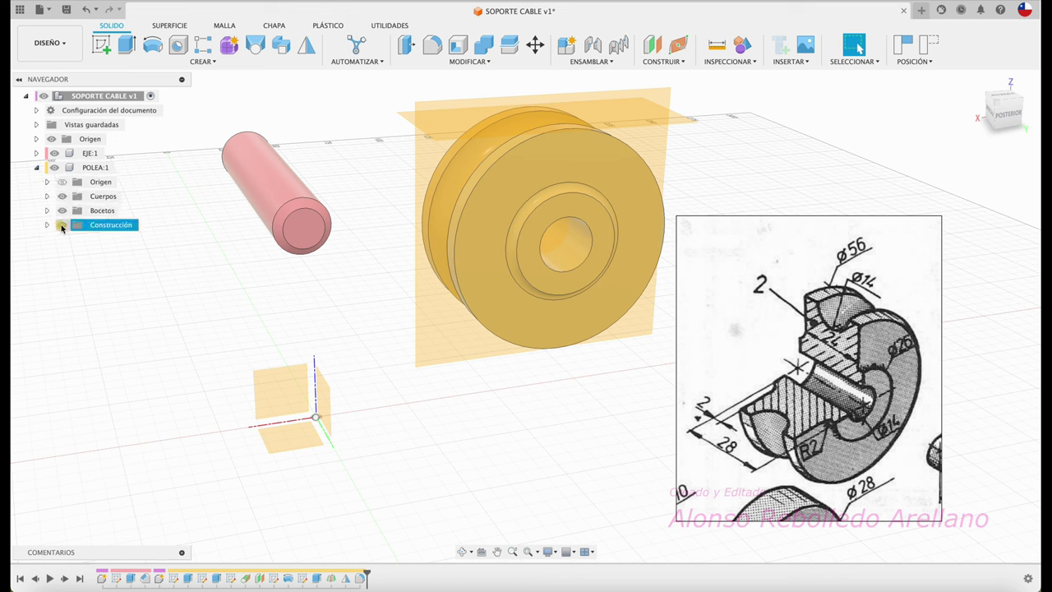
pyautogui.click(62, 225)
pyautogui.click(62, 226)
pyautogui.click(61, 226)
pyautogui.click(61, 226)
pyautogui.click(62, 226)
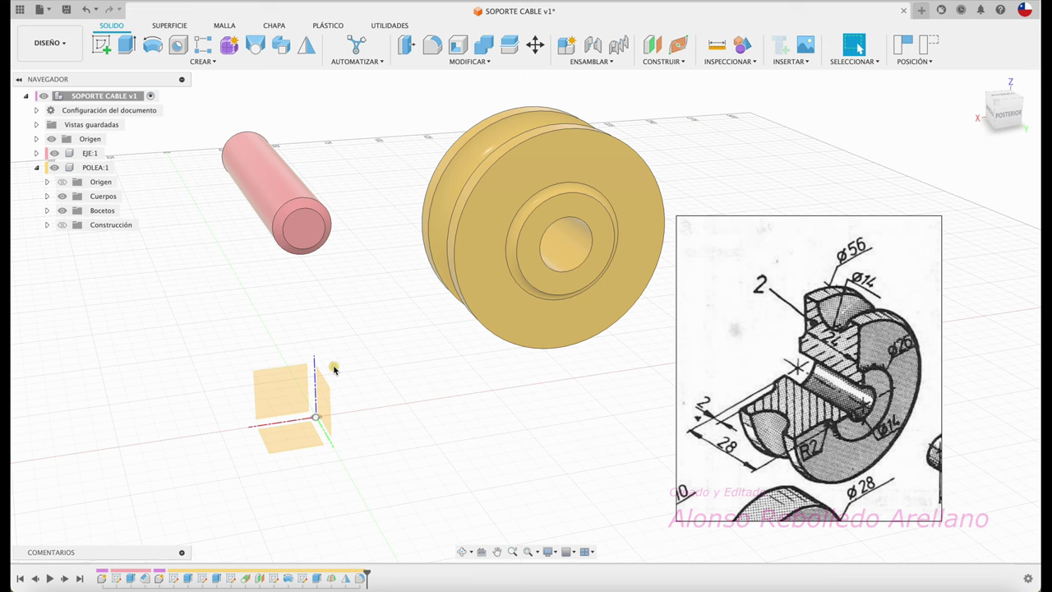
pyautogui.moveTo(500, 176)
pyautogui.keyDown('shift'); pyautogui.mouseDown(button='middle')
pyautogui.moveTo(554, 110)
pyautogui.moveTo(621, 101)
pyautogui.mouseUp(button='middle'); pyautogui.keyUp('shift')
# Step: Joint the pulley bore to the shaft end with Revolute motion about Z, previewing before confirming
pyautogui.press('j')
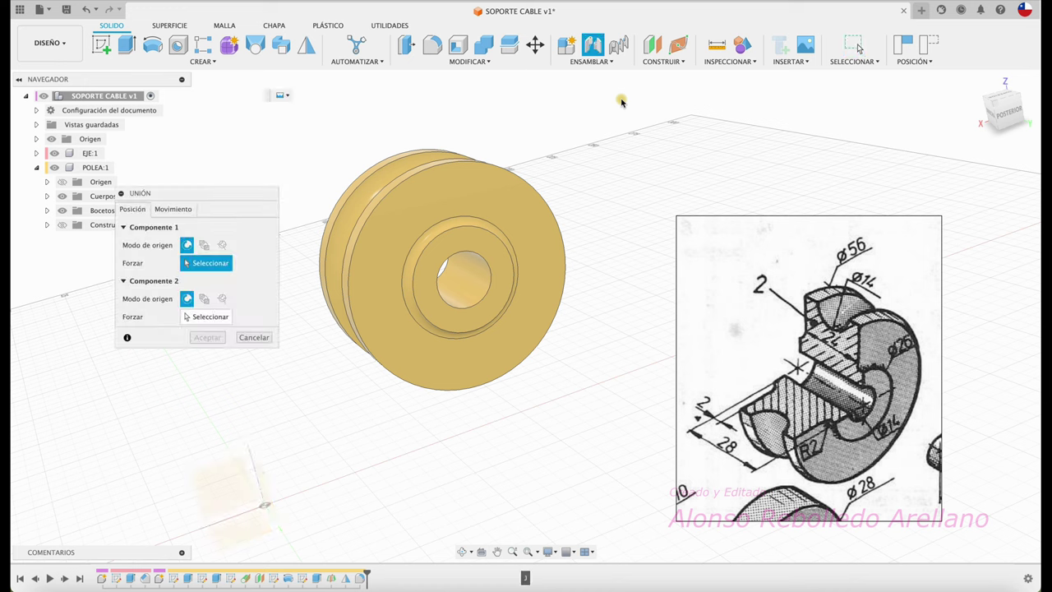
pyautogui.moveTo(493, 315)
pyautogui.keyDown('shift'); pyautogui.mouseDown(button='middle')
pyautogui.moveTo(482, 329)
pyautogui.moveTo(500, 329)
pyautogui.moveTo(458, 301)
pyautogui.mouseUp(button='middle'); pyautogui.keyUp('shift')
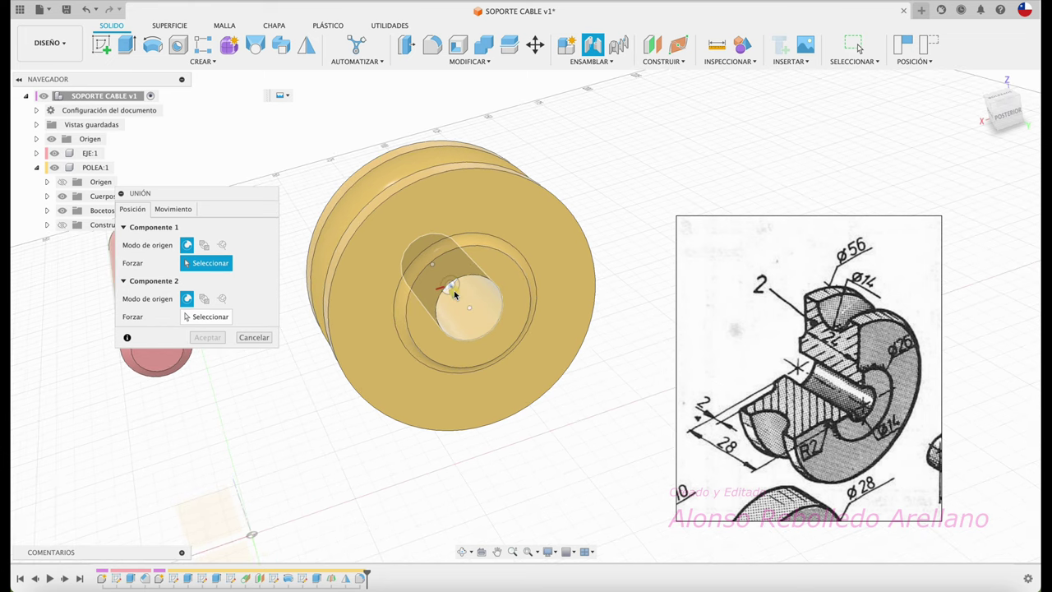
pyautogui.click(452, 294)
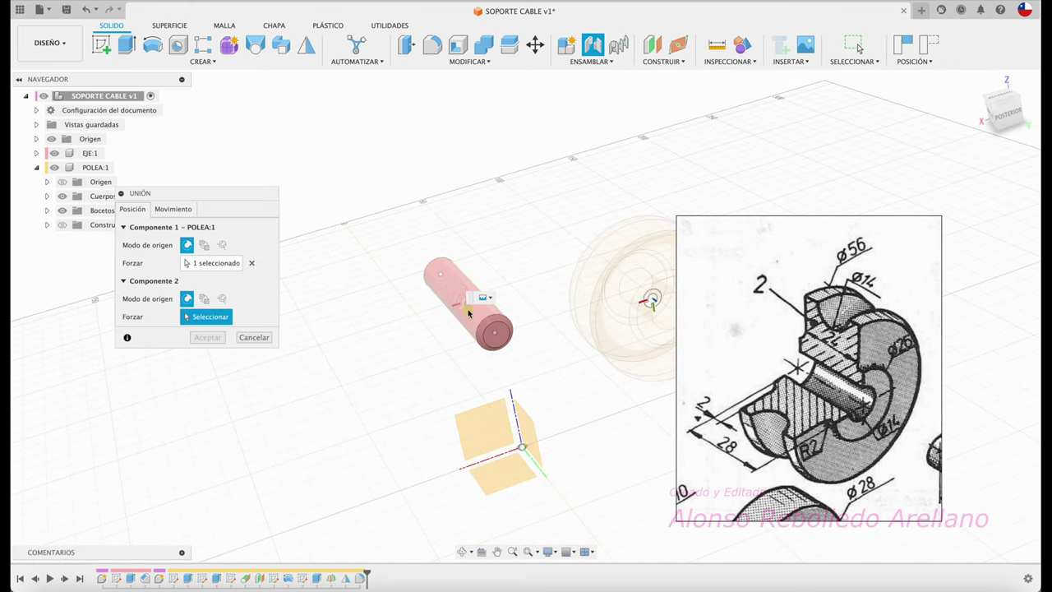
pyautogui.click(469, 309)
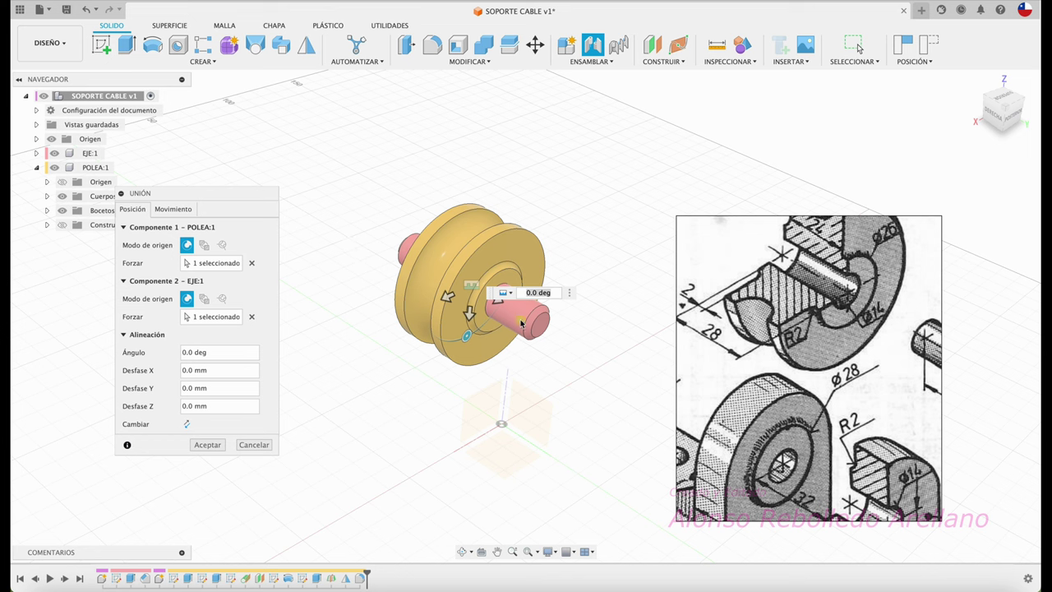
pyautogui.click(182, 209)
pyautogui.click(238, 227)
pyautogui.click(244, 254)
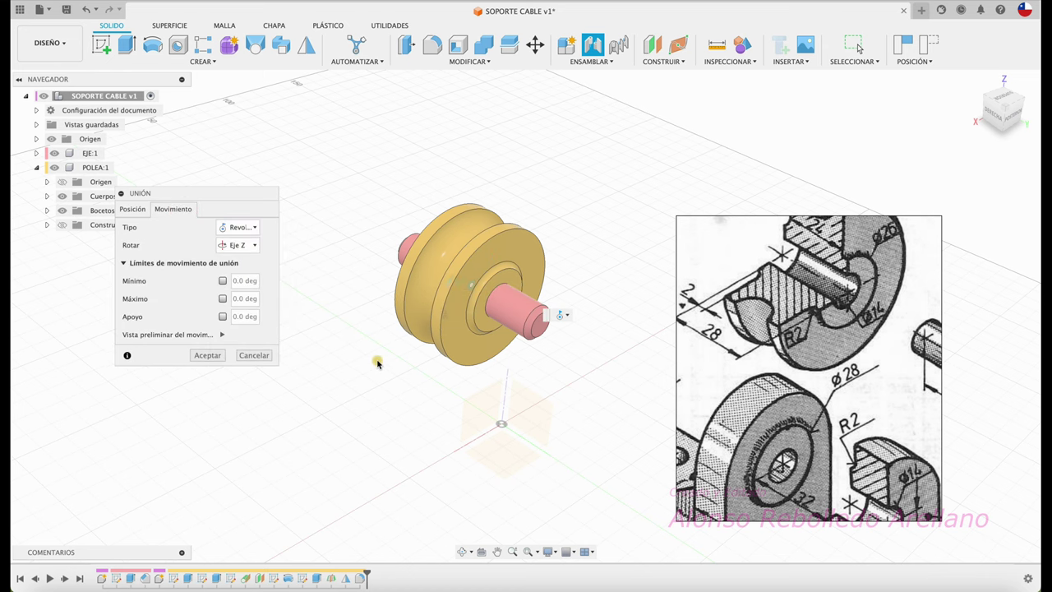
pyautogui.scroll(3, 378, 364)
pyautogui.scroll(2, 377, 364)
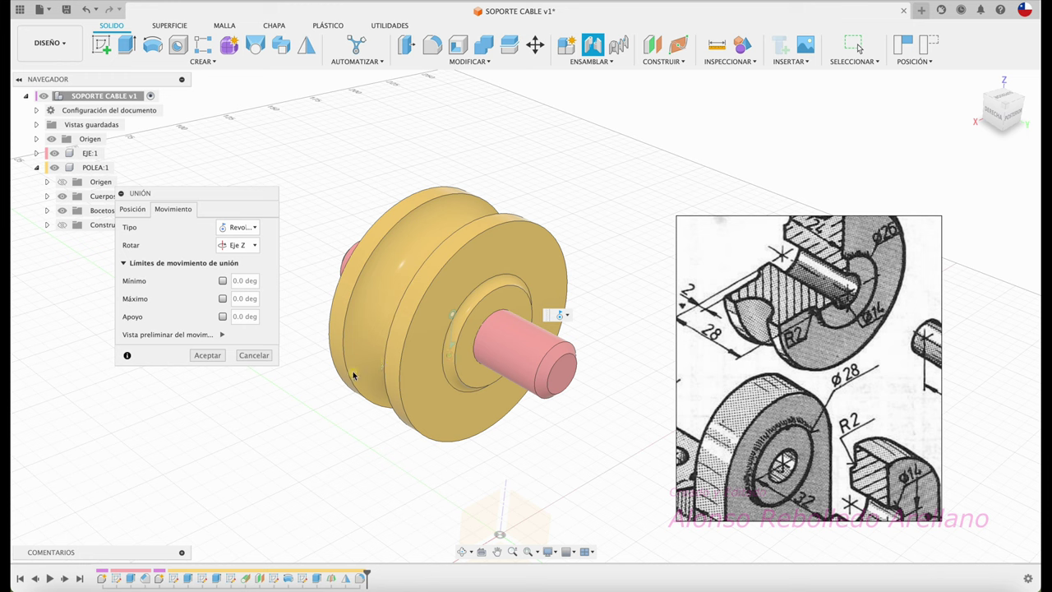
pyautogui.click(223, 336)
pyautogui.click(223, 358)
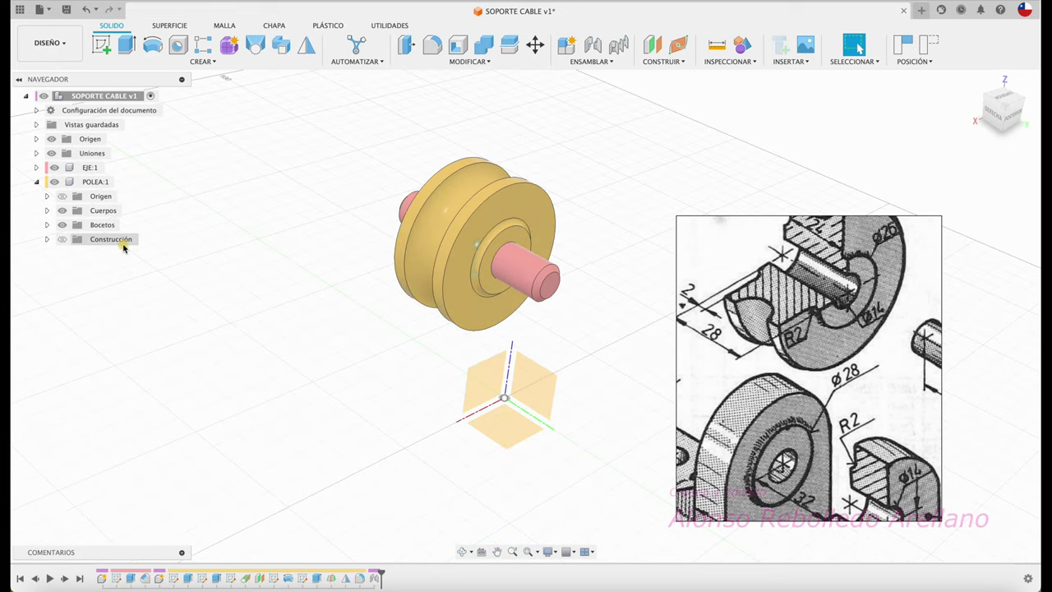
# Step: Move the pulley-and-shaft aside, enlarge the reference drawing, and hide POLEA:1 and EJE:1
pyautogui.click(37, 181)
pyautogui.moveTo(489, 285)
pyautogui.mouseDown()
pyautogui.moveTo(153, 256)
pyautogui.moveTo(458, 173)
pyautogui.mouseUp()
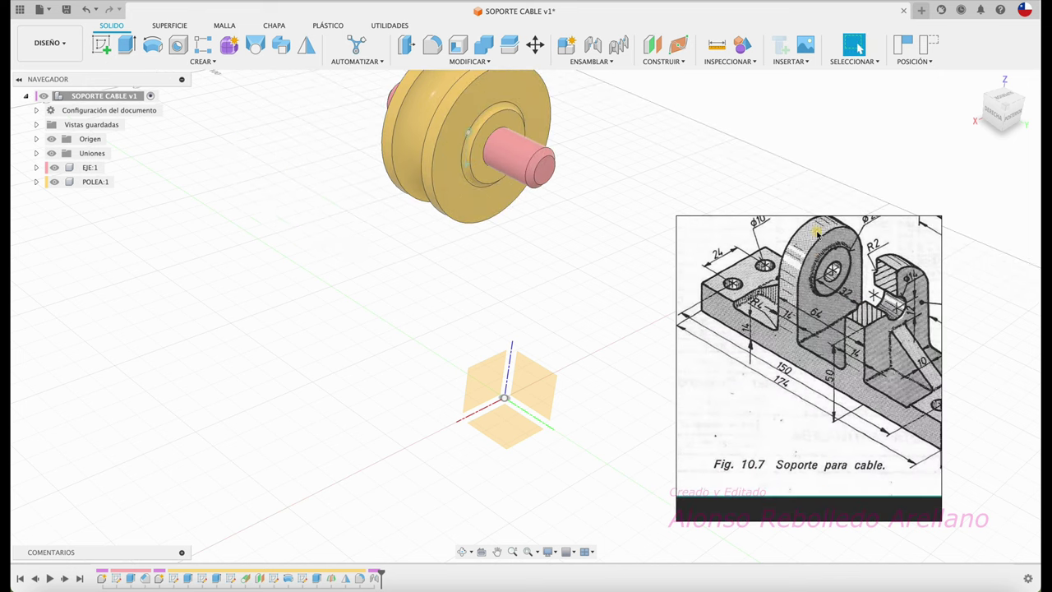
pyautogui.moveTo(675, 316); pyautogui.dragTo(631, 314)
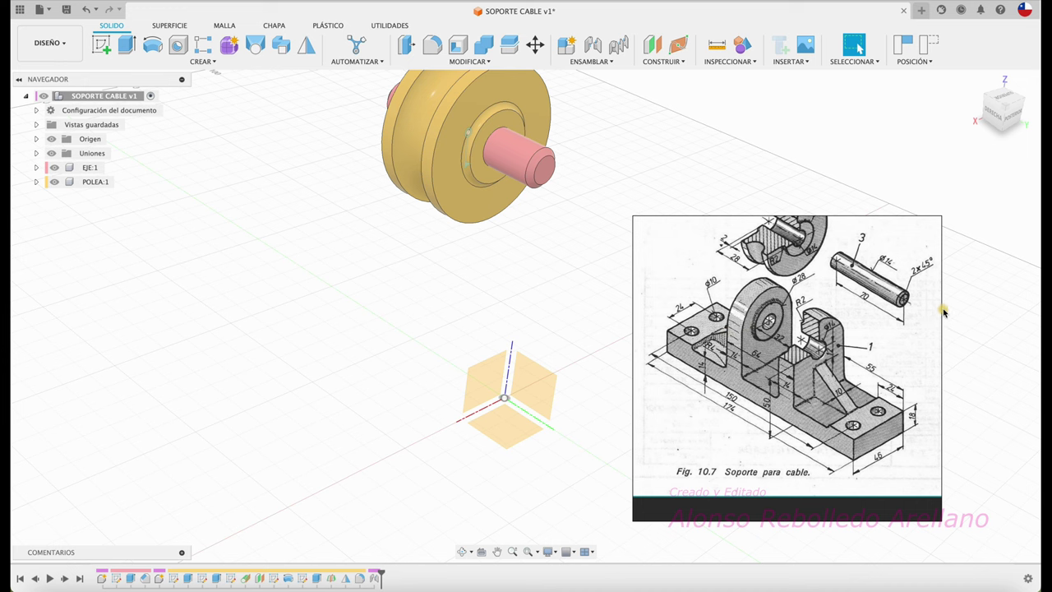
pyautogui.moveTo(940, 310); pyautogui.dragTo(1009, 305)
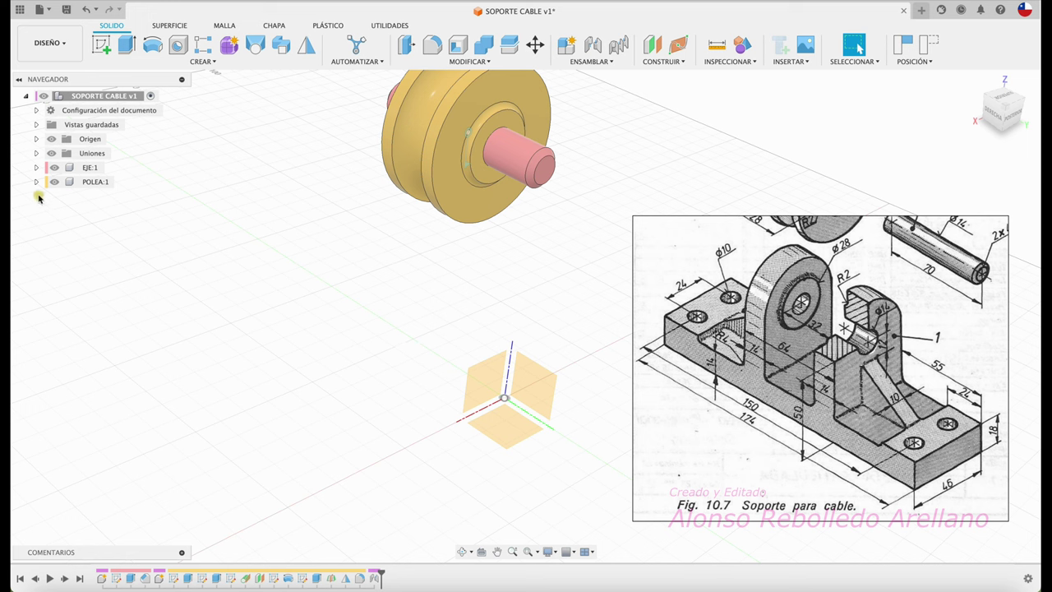
pyautogui.click(55, 185)
pyautogui.click(54, 168)
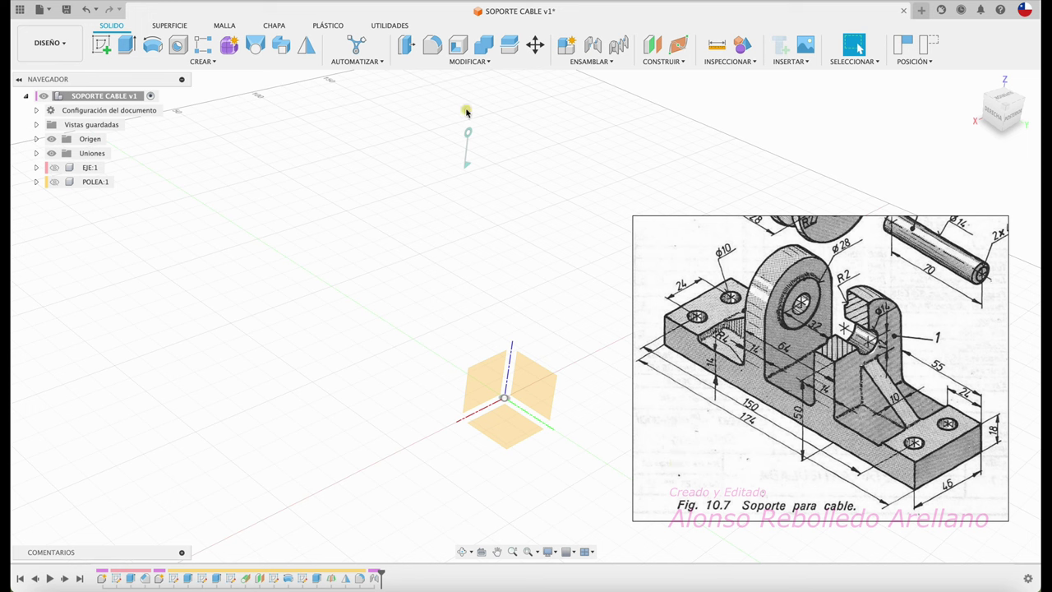
# Step: Create a new component named SOPORTE
pyautogui.click(566, 45)
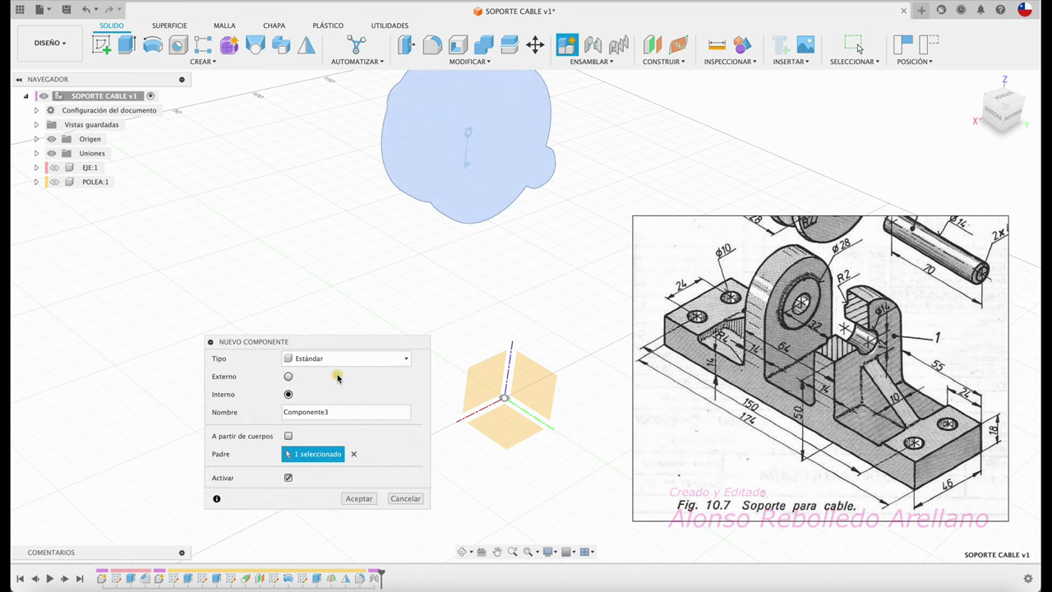
pyautogui.doubleClick(335, 412)
pyautogui.write('SOPORTE')
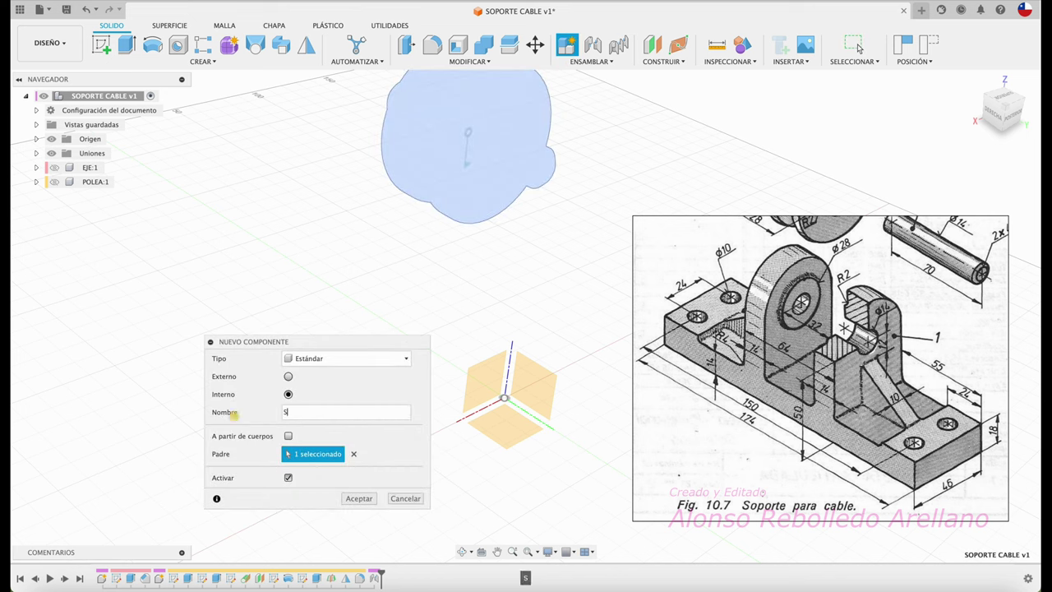
pyautogui.click(352, 498)
# Step: Start a YZ-plane sketch in SOPORTE, keeping component positions, and begin a rectangle at the origin
pyautogui.click(101, 45)
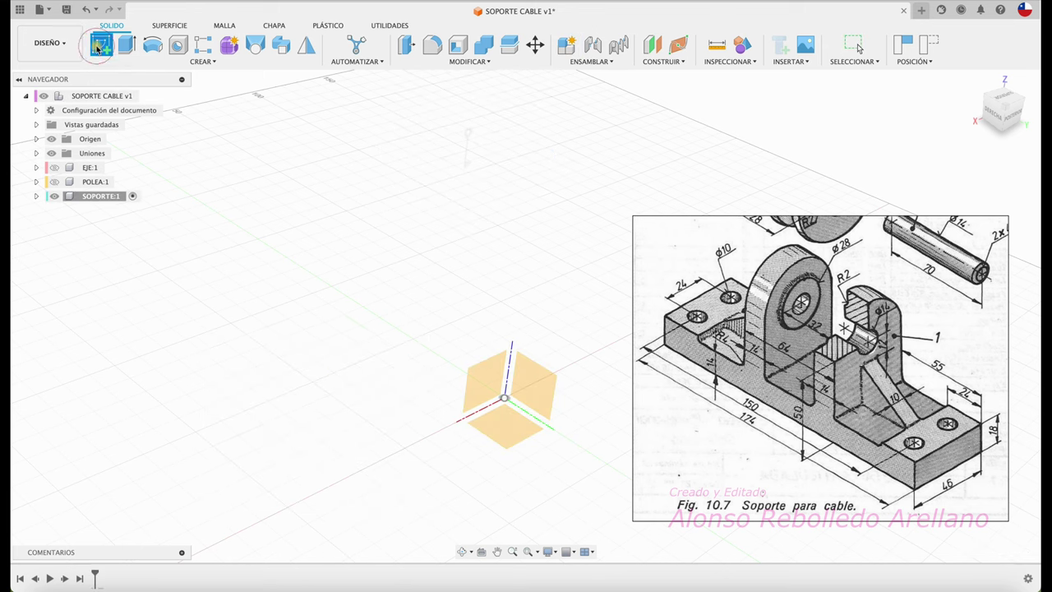
pyautogui.click(504, 377)
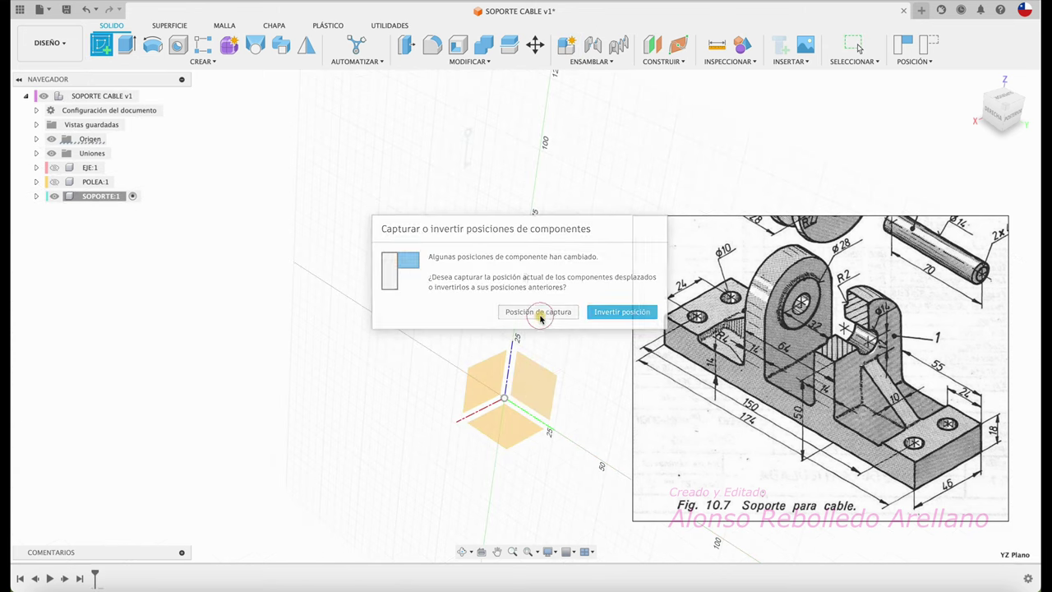
pyautogui.click(538, 311)
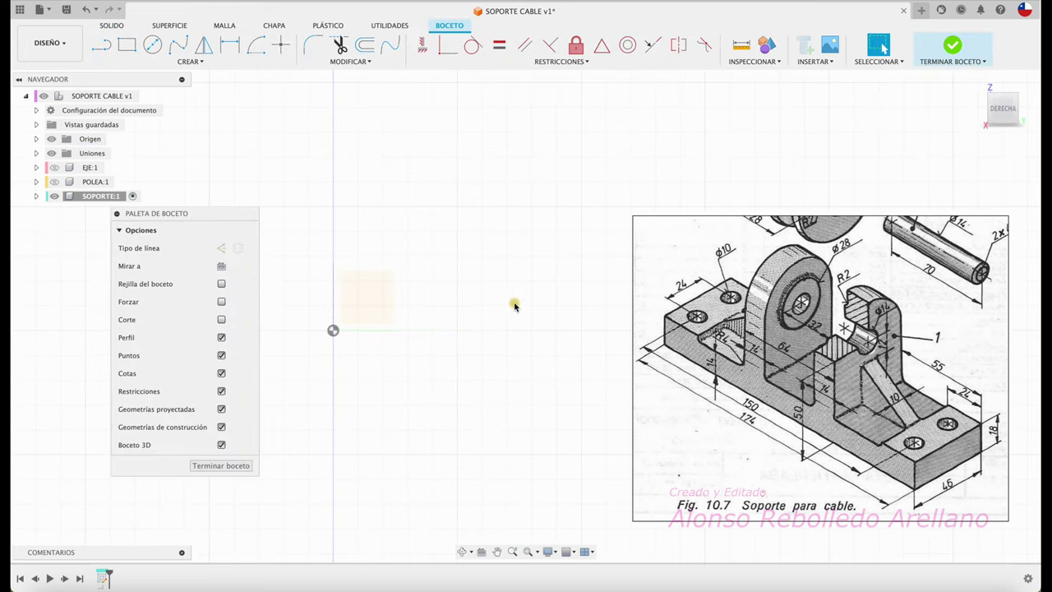
pyautogui.click(127, 45)
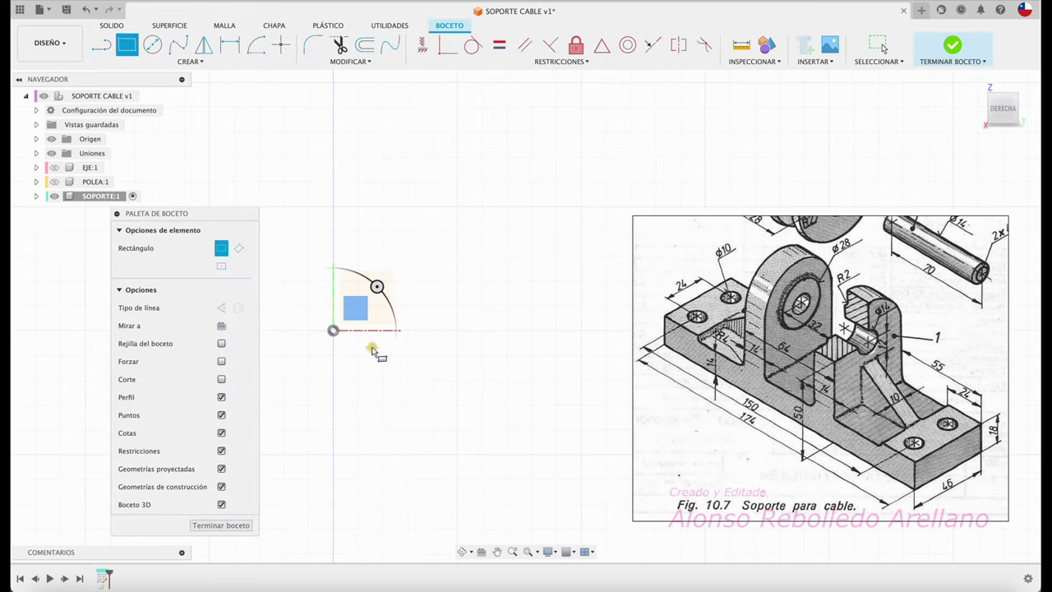
pyautogui.click(333, 331)
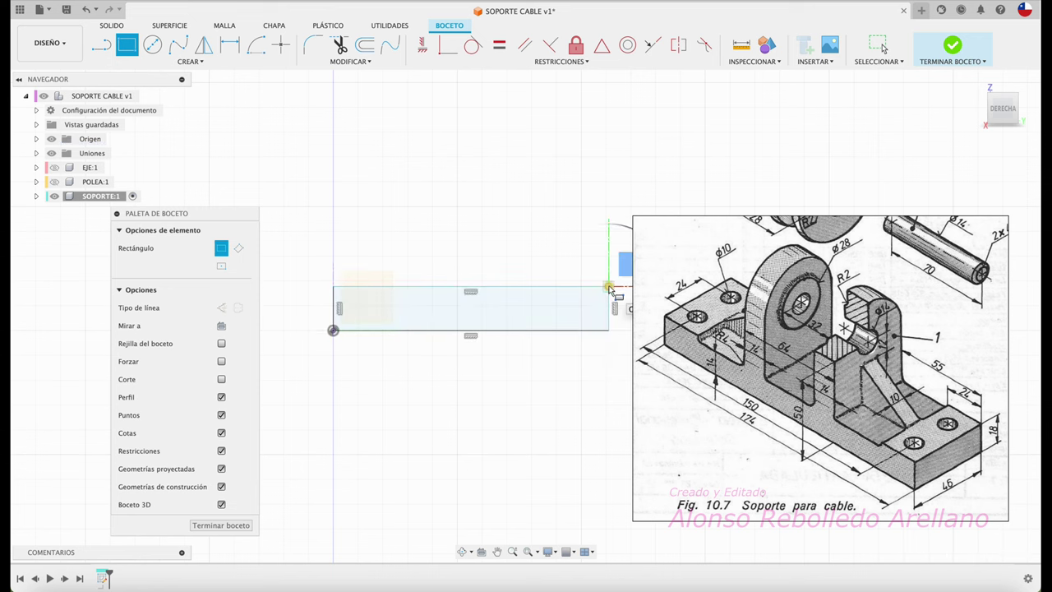
# Step: Finish the rectangle and dimension its bottom edge to 174 mm
pyautogui.click(608, 287)
pyautogui.press('Escape')
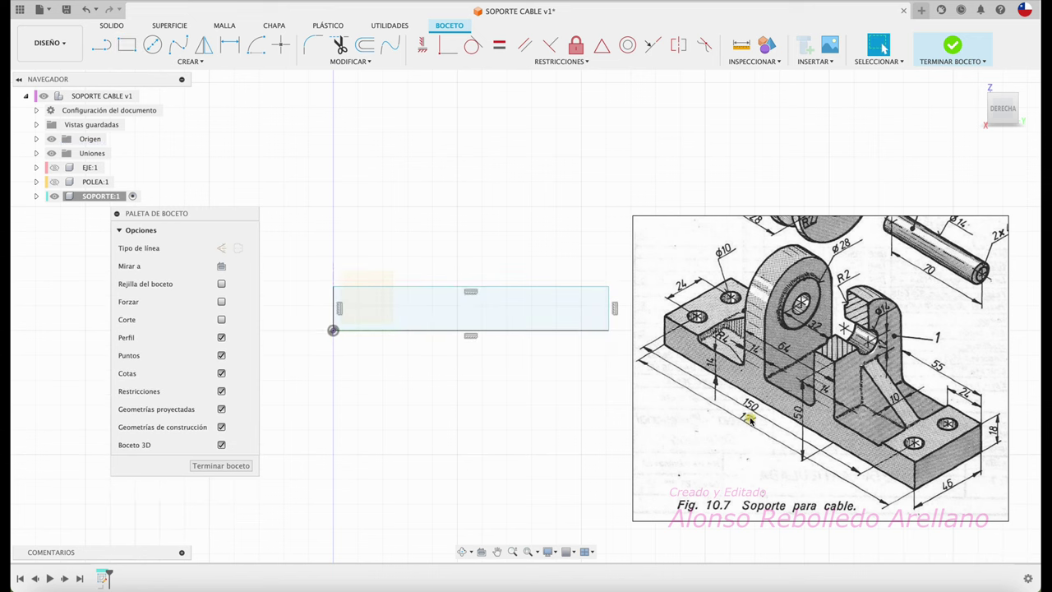
pyautogui.press('d')
pyautogui.click(510, 331)
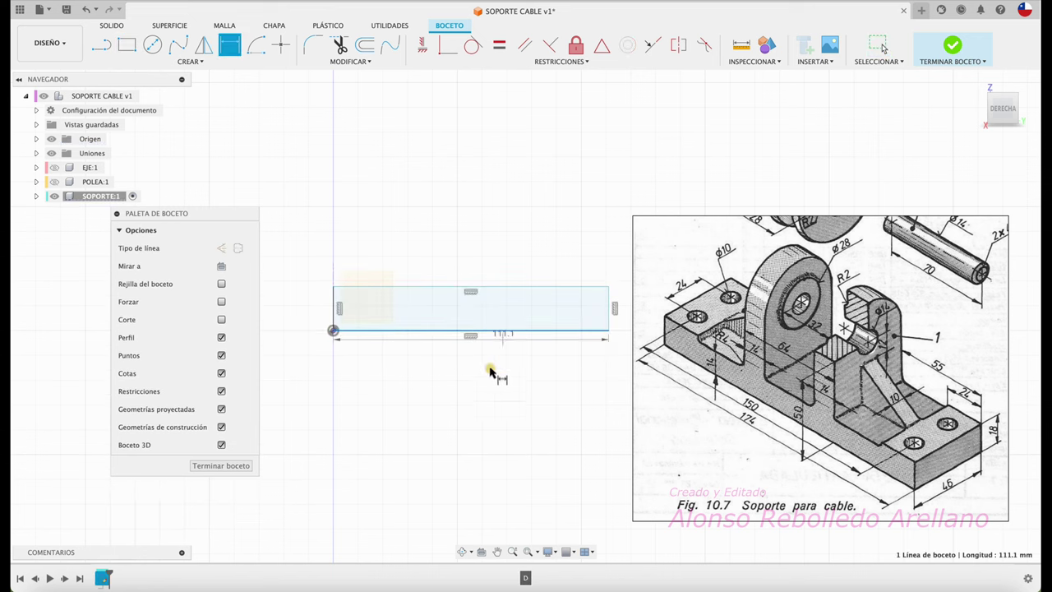
pyautogui.click(476, 437)
pyautogui.write('174')
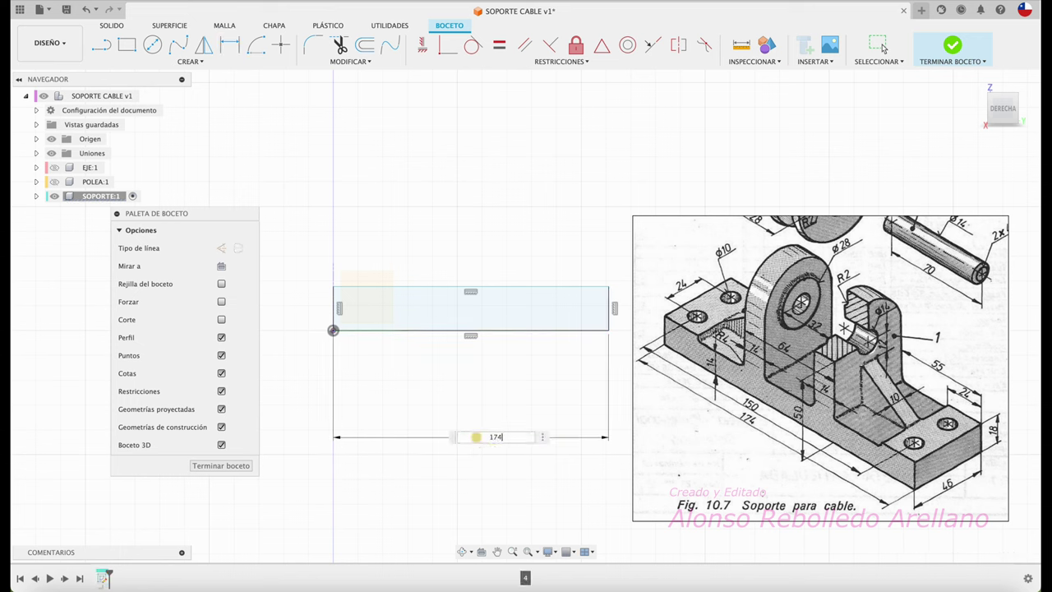
pyautogui.press('Return')
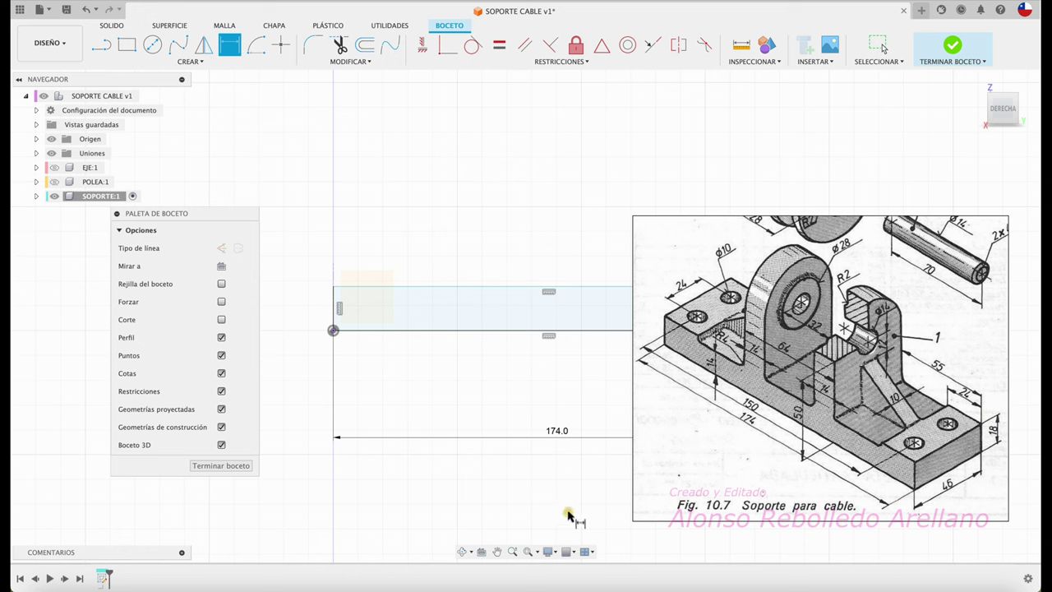
# Step: Dimension the rectangle's left edge to an 18 mm height and zoom to check the profile
pyautogui.click(334, 309)
pyautogui.click(284, 304)
pyautogui.write('18')
pyautogui.press('Return')
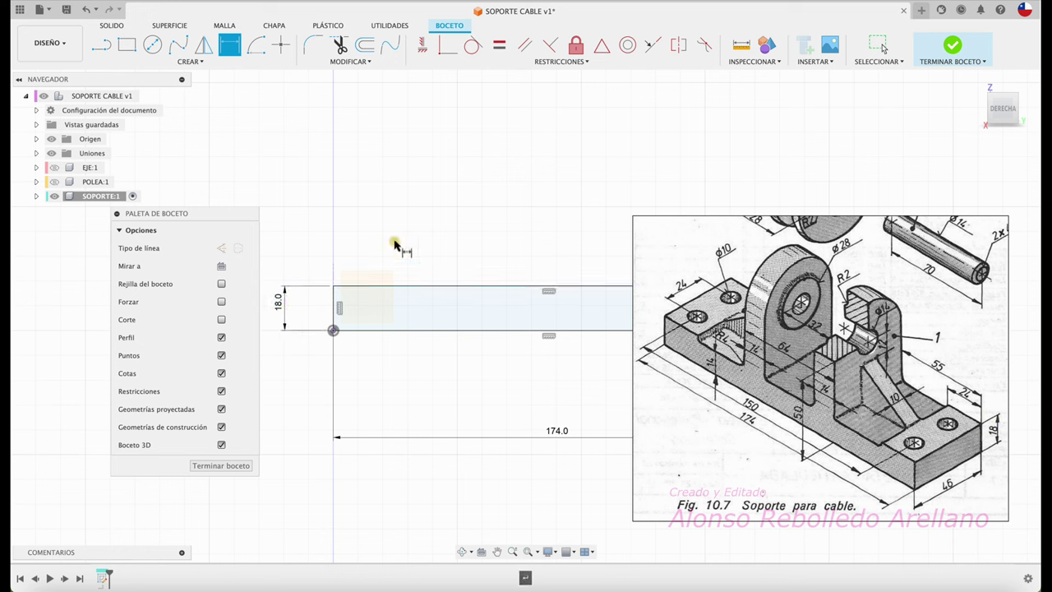
pyautogui.scroll(-2, 398, 246)
pyautogui.scroll(2, 394, 245)
pyautogui.scroll(1, 395, 245)
pyautogui.scroll(1, 395, 245)
pyautogui.scroll(-2, 395, 245)
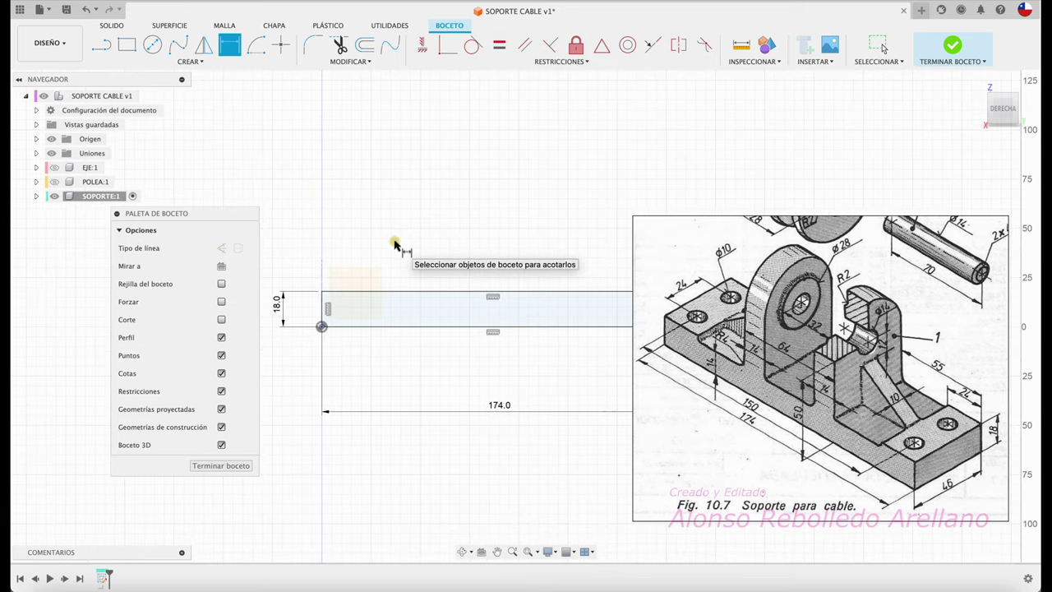
pyautogui.scroll(-2, 394, 245)
pyautogui.scroll(-2, 395, 245)
pyautogui.scroll(-2, 398, 247)
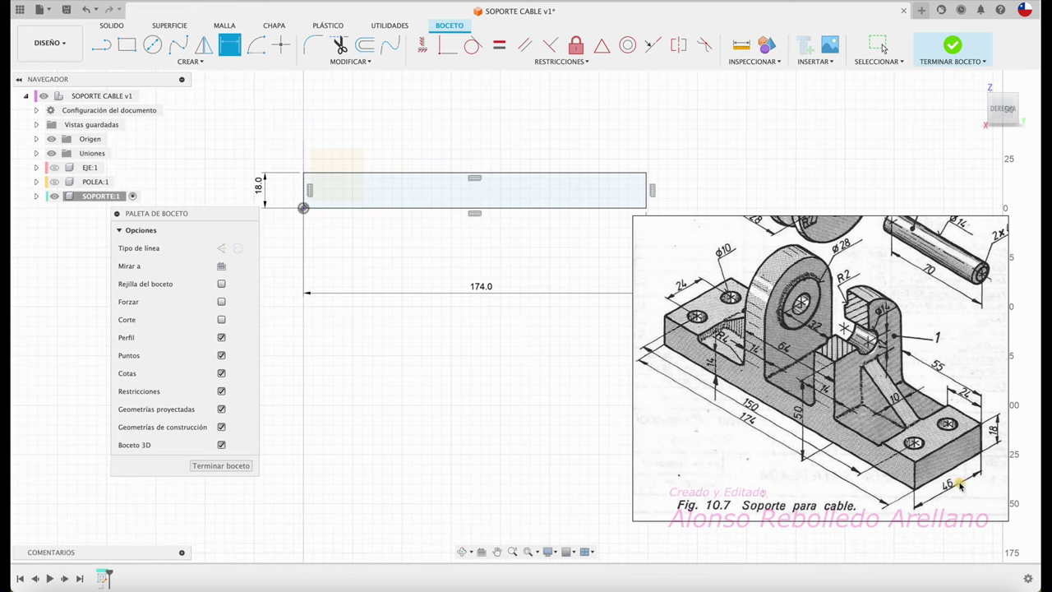
# Step: Finish the sketch and extrude the 174 × 18 mm rectangle 66.7 mm into a solid block
pyautogui.click(953, 45)
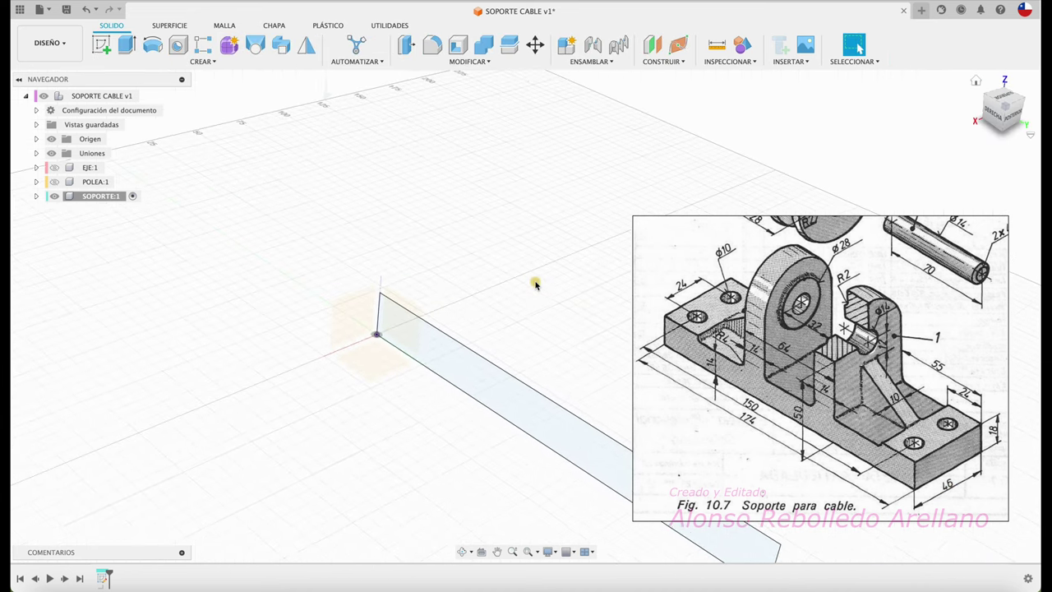
pyautogui.press('e')
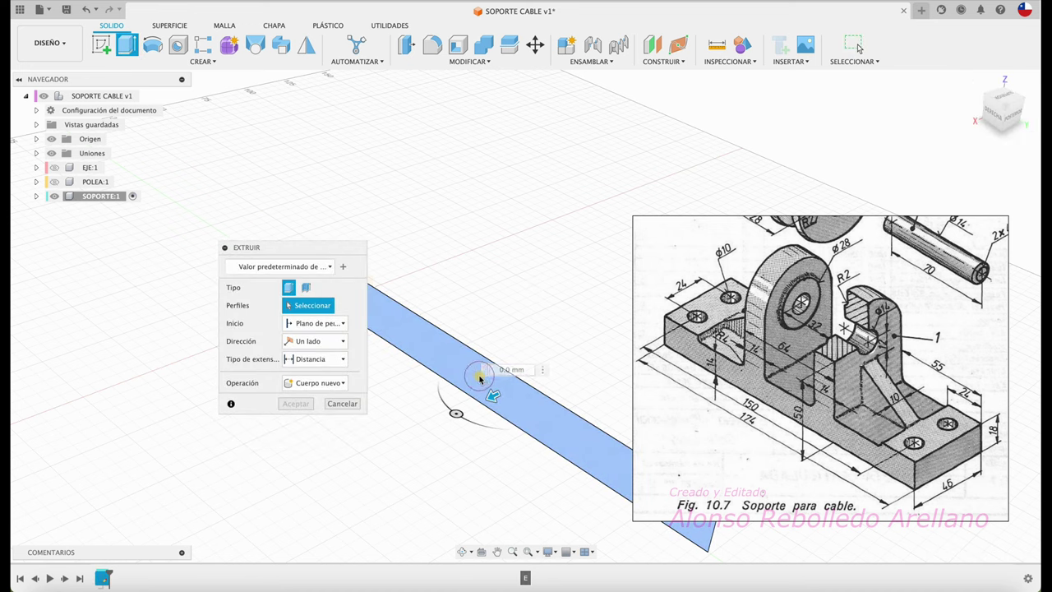
pyautogui.moveTo(490, 396); pyautogui.dragTo(603, 303)
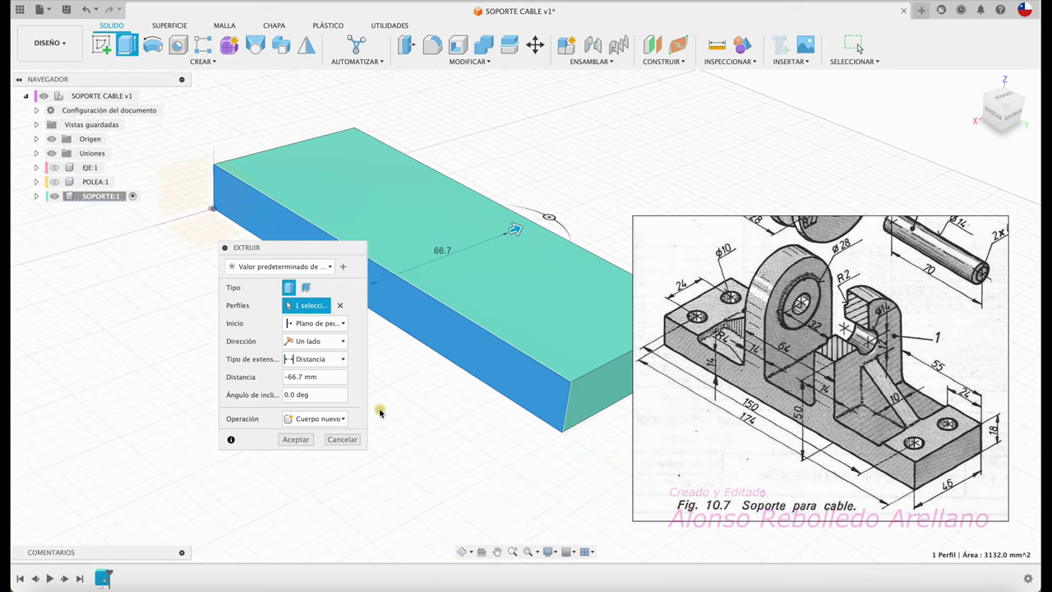
pyautogui.moveTo(318, 377); pyautogui.dragTo(273, 377)
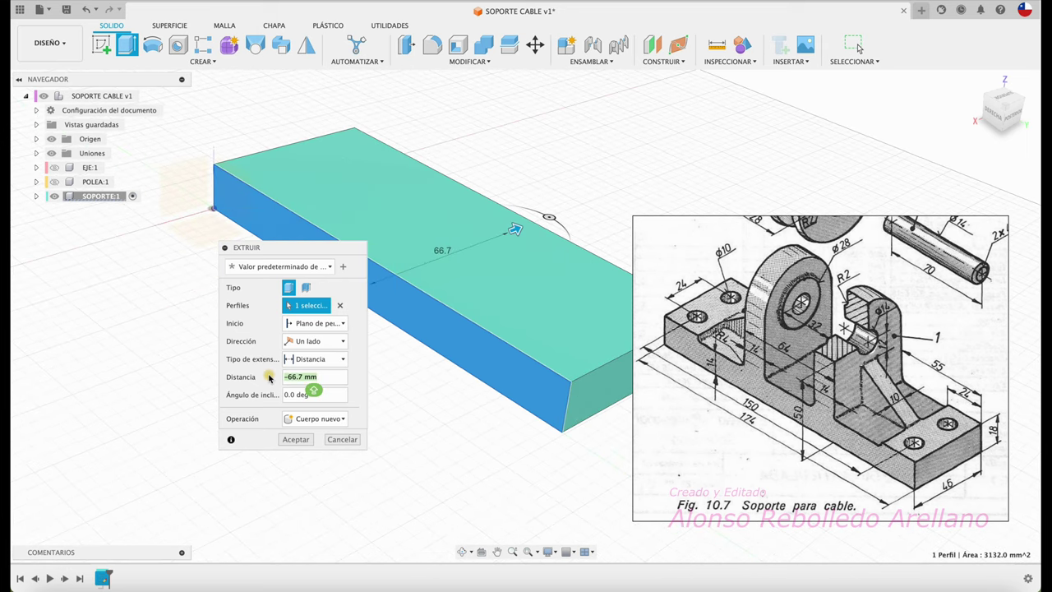
pyautogui.write('4')
pyautogui.press('Return')
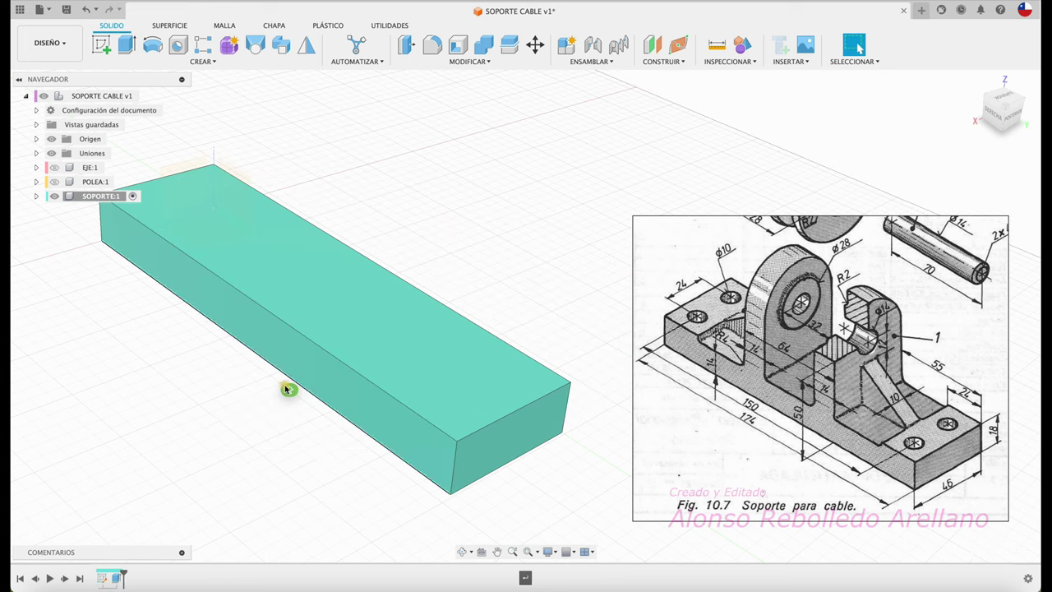
pyautogui.keyDown('shift'); pyautogui.moveTo(308, 459); pyautogui.dragTo(312, 458, button='middle'); pyautogui.keyUp('shift')
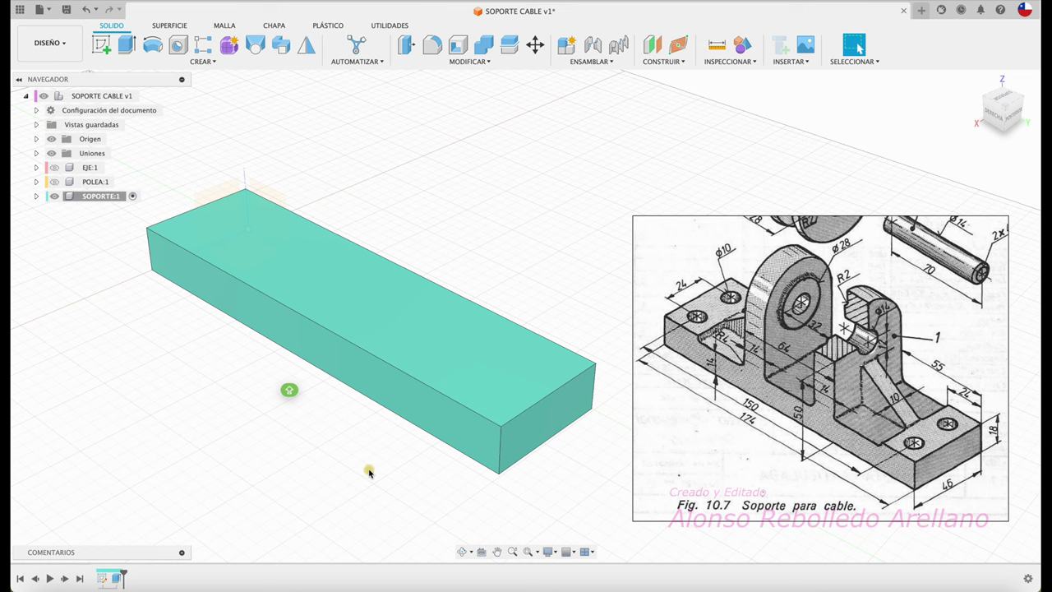
pyautogui.moveTo(365, 468); pyautogui.dragTo(388, 475, button='middle')
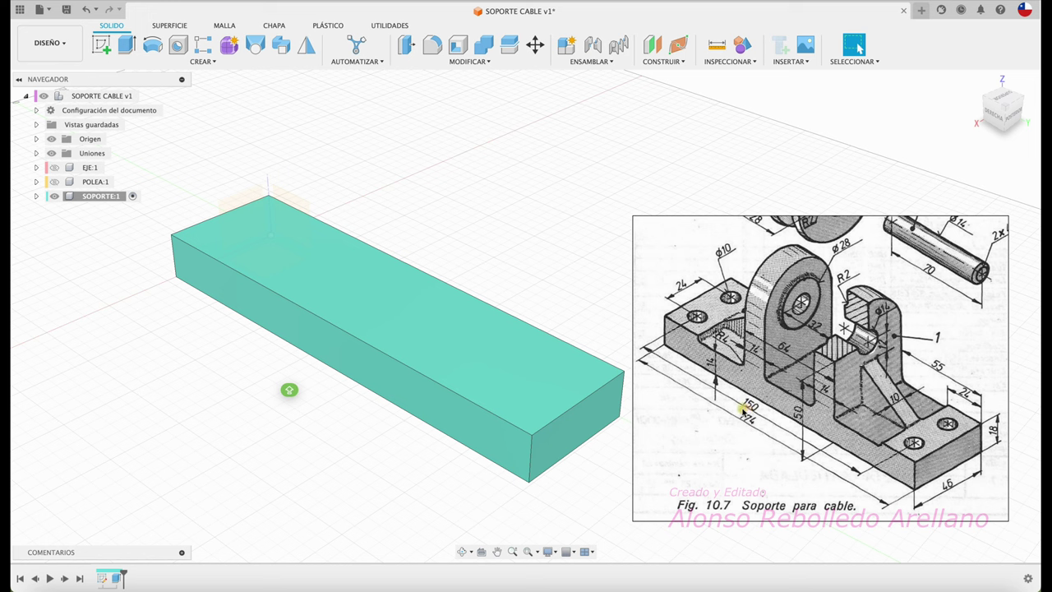
pyautogui.click(101, 44)
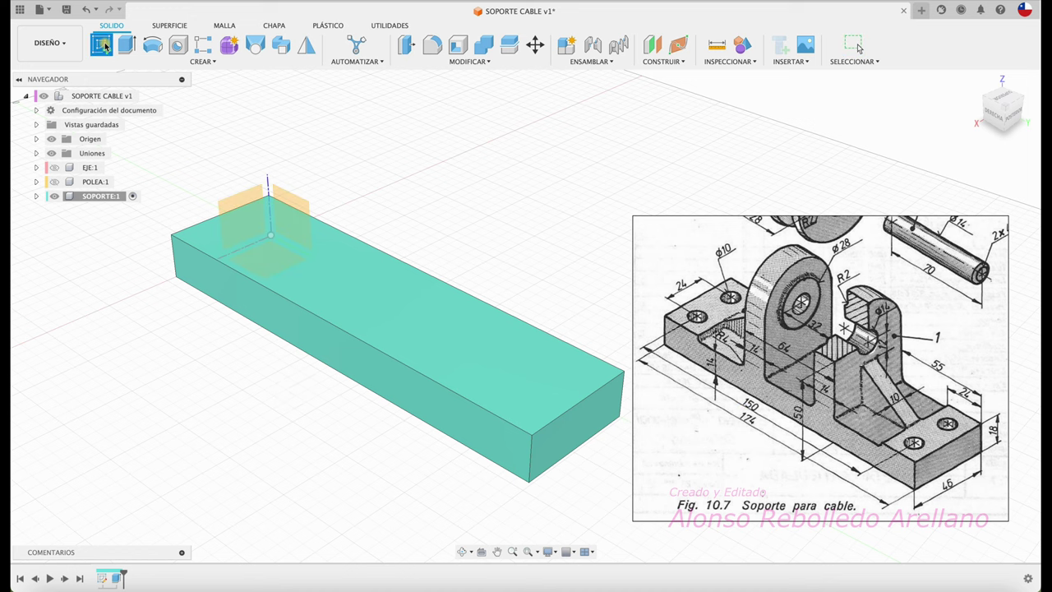
# Step: On the block's top face, draw a vertical line across it and make it a centerline
pyautogui.click(387, 294)
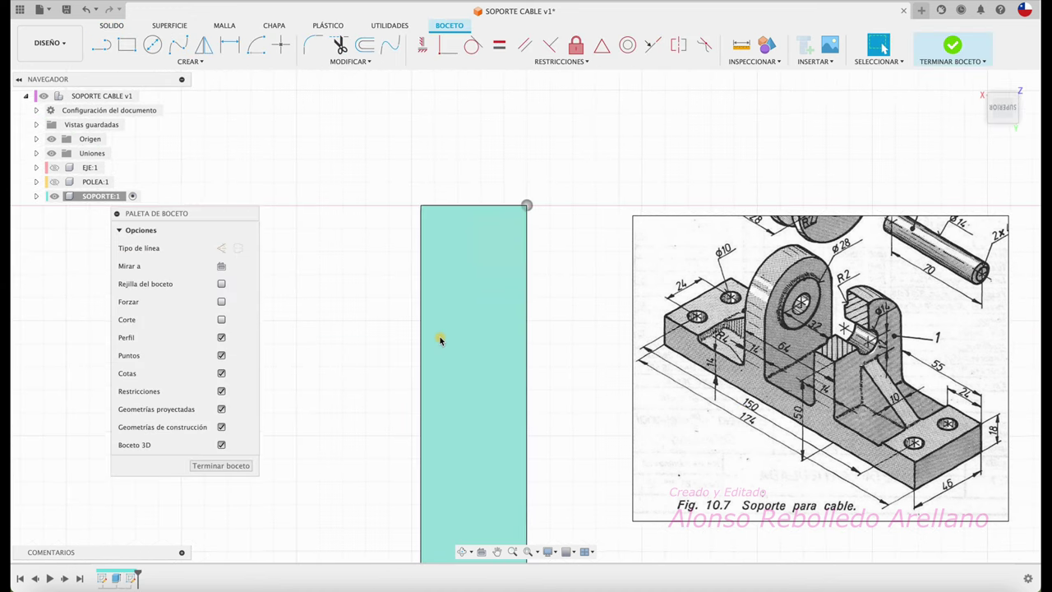
pyautogui.click(1023, 79)
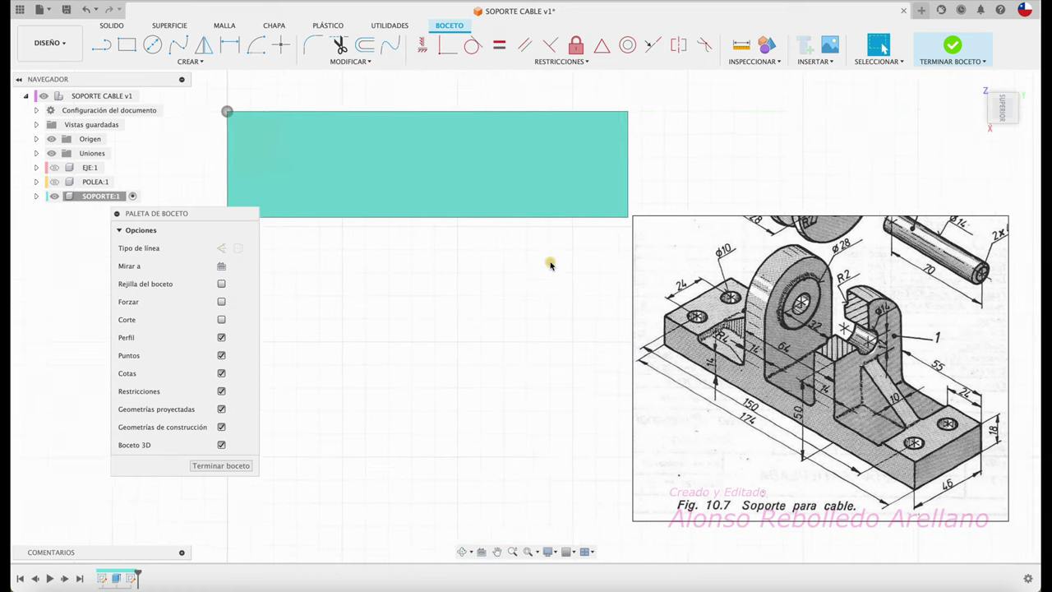
pyautogui.click(101, 45)
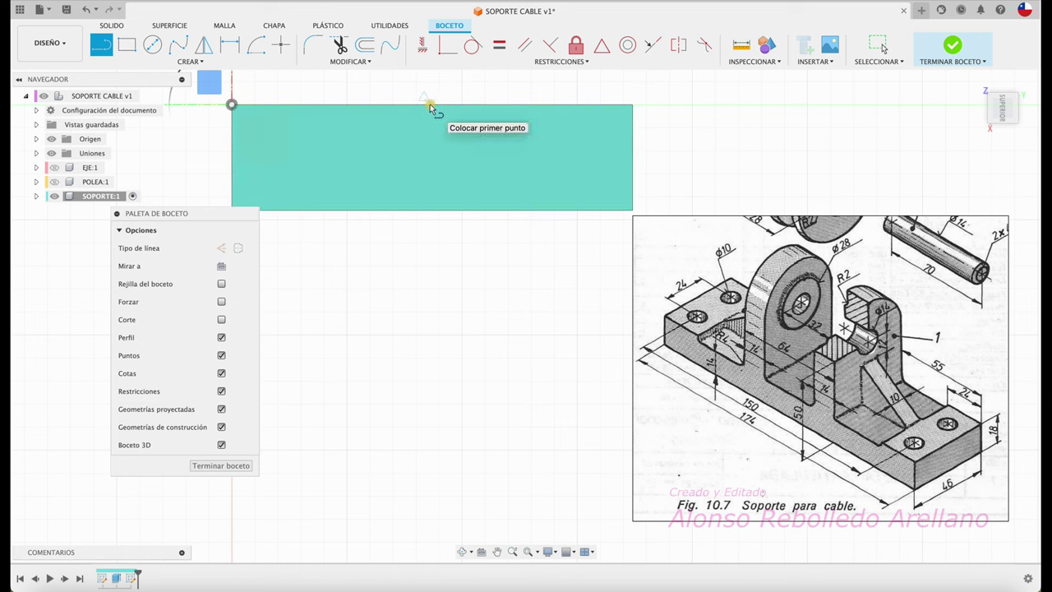
pyautogui.click(431, 107)
pyautogui.click(431, 235)
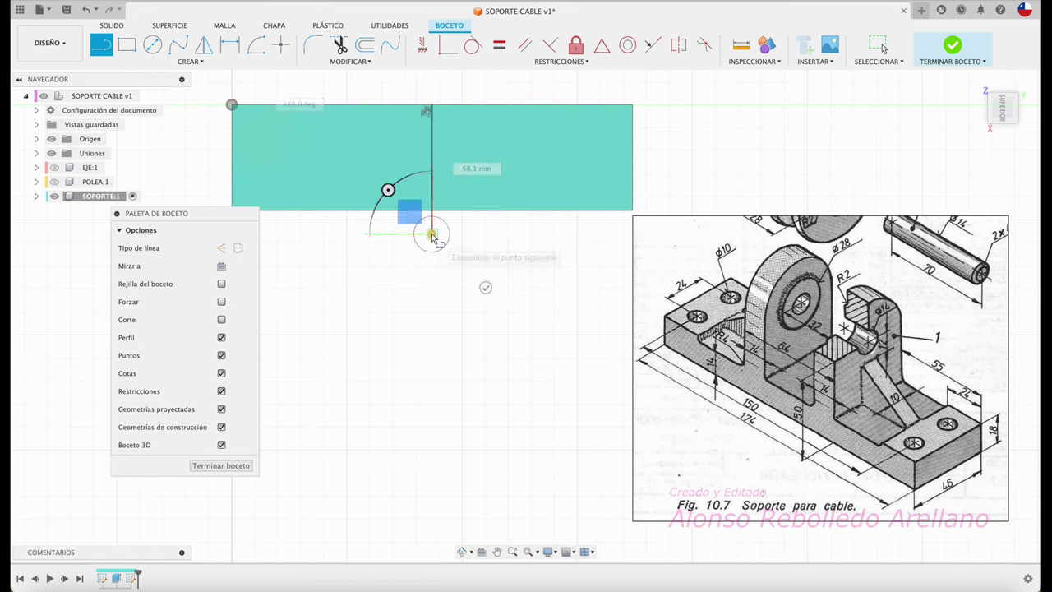
pyautogui.press('Escape')
pyautogui.click(433, 223)
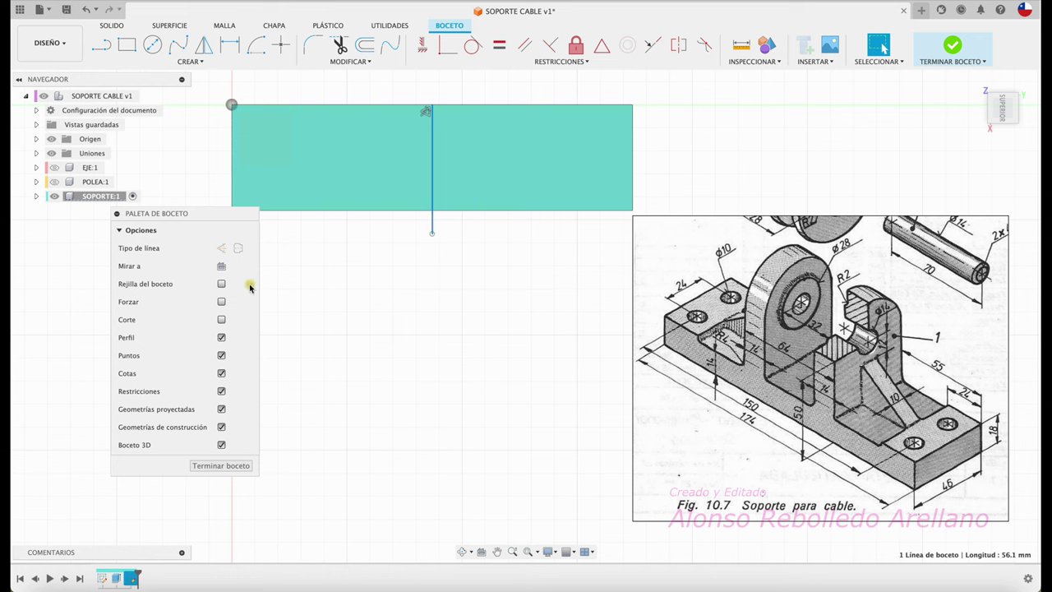
pyautogui.click(239, 249)
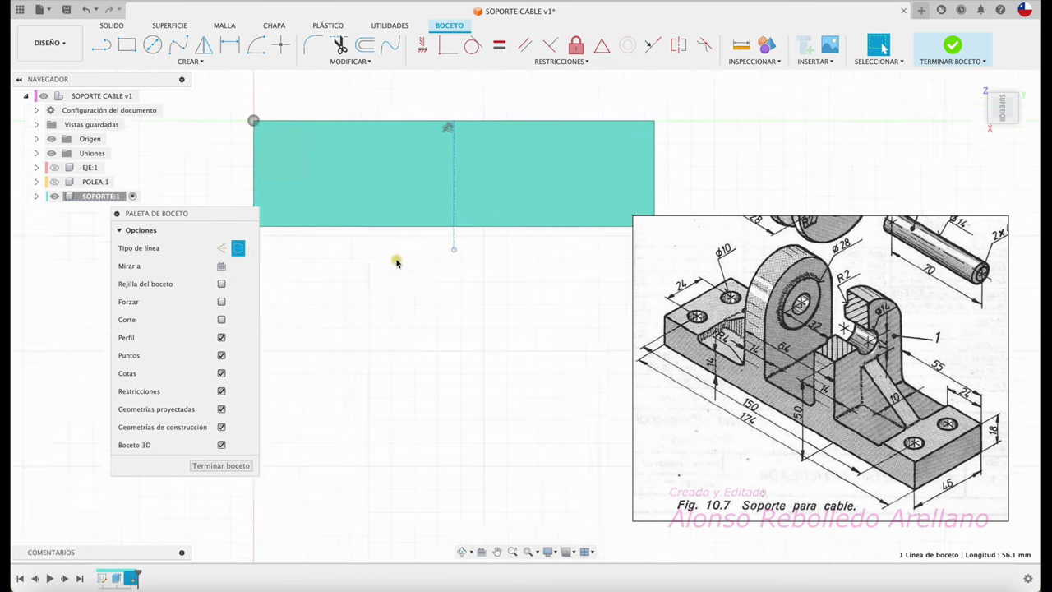
# Step: Draw two center-diameter circles near the block's left end and turn off component colours
pyautogui.click(152, 44)
pyautogui.click(313, 223)
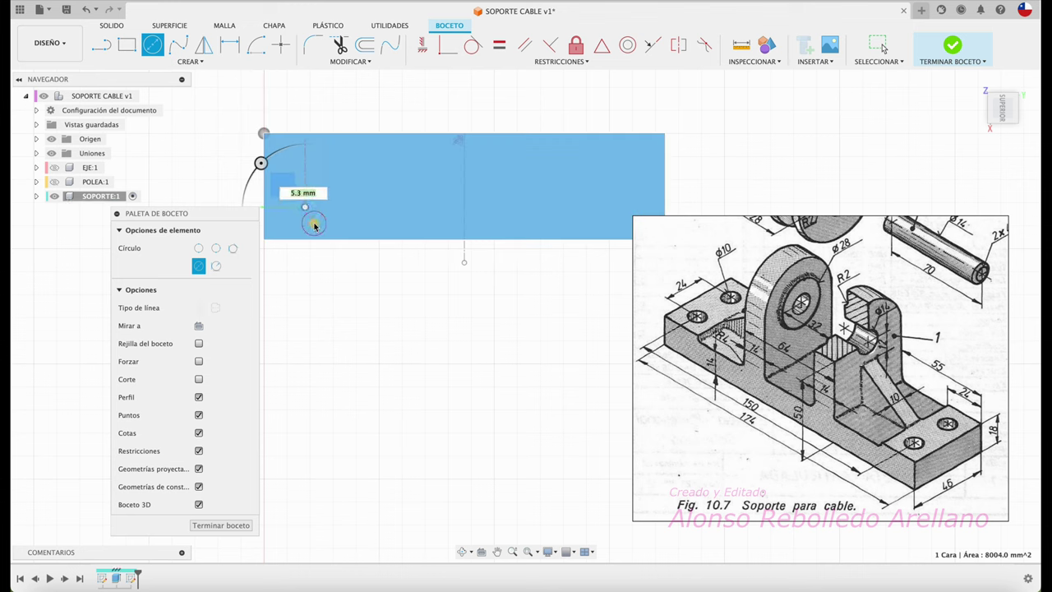
pyautogui.click(320, 157)
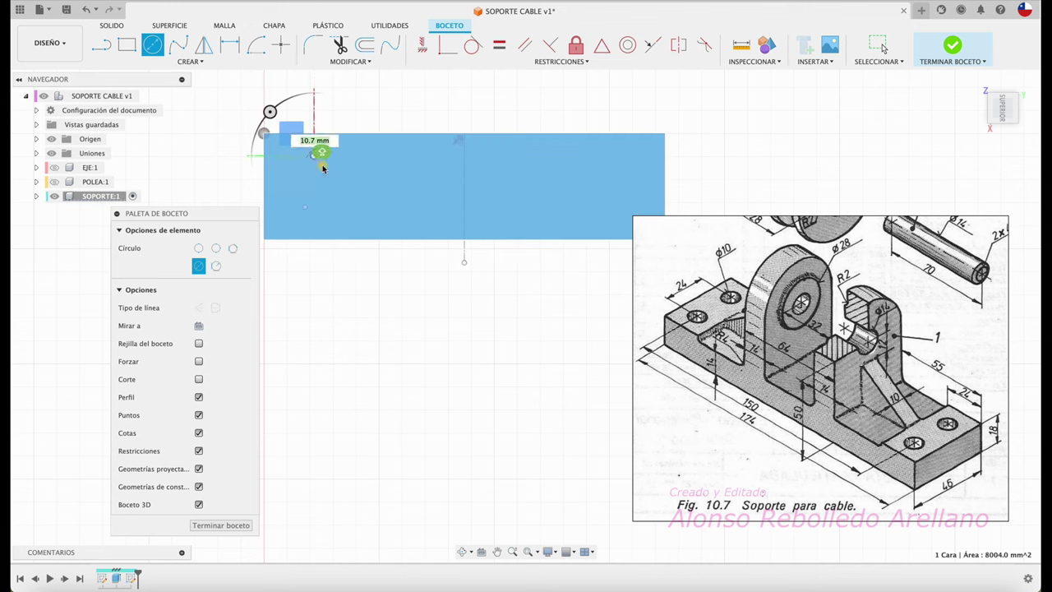
pyautogui.press('Escape')
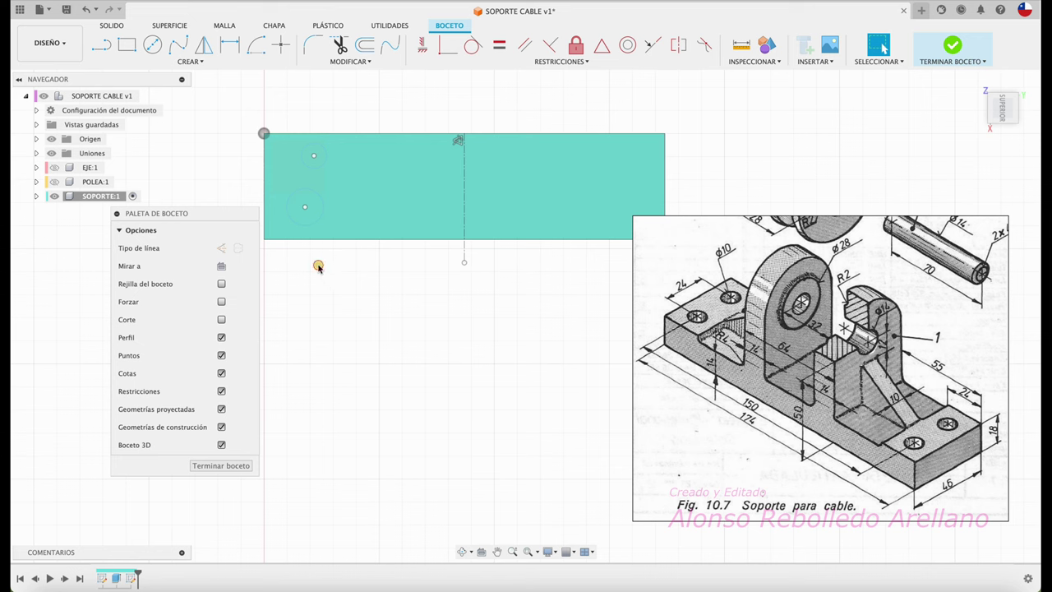
pyautogui.click(768, 50)
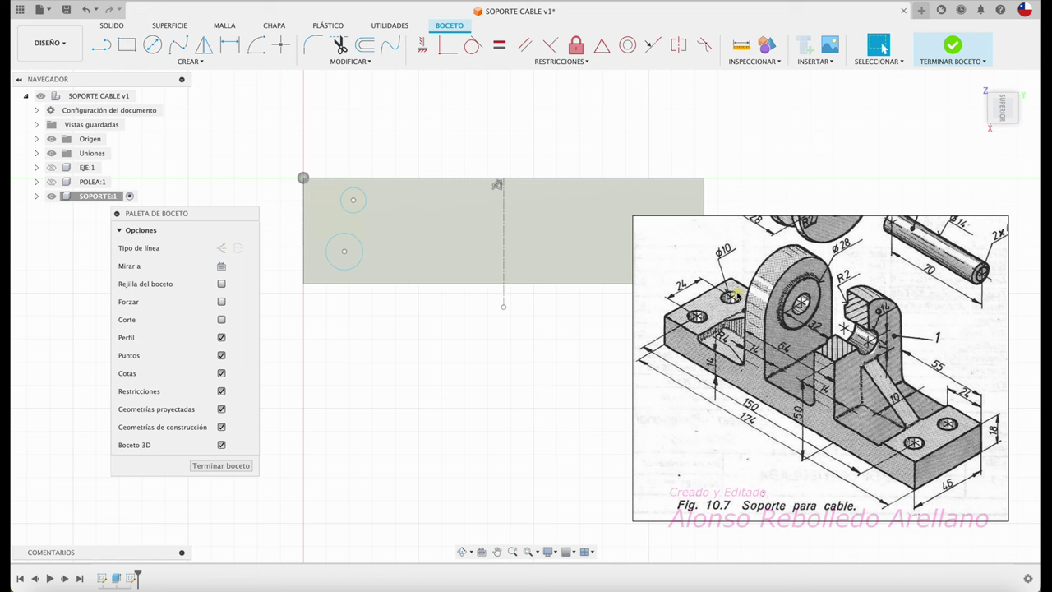
# Step: Dimension the lower circle at Ø10 and link the upper circle's diameter to it
pyautogui.press('d')
pyautogui.click(348, 269)
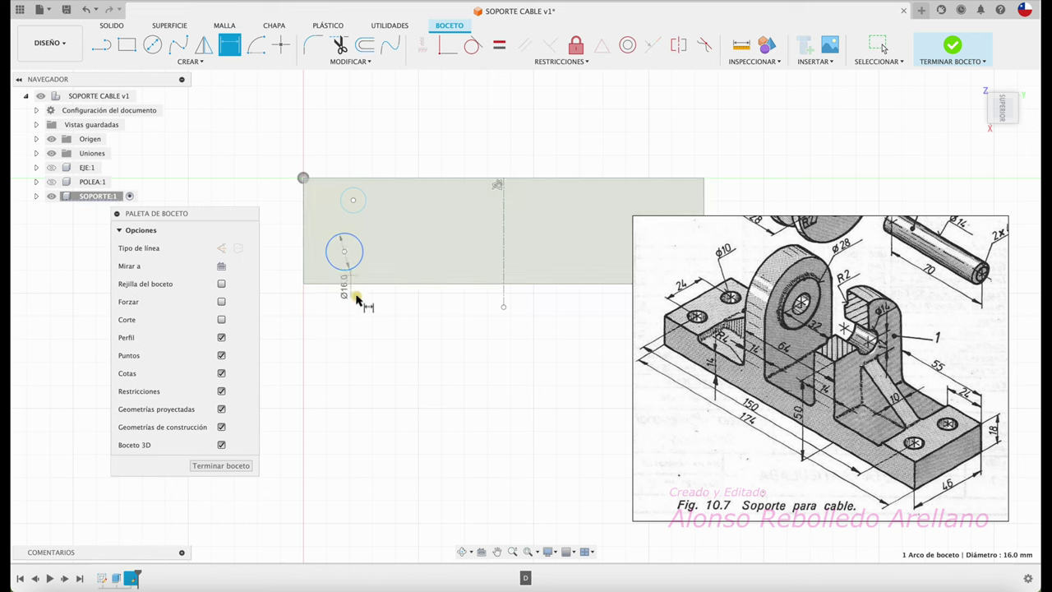
pyautogui.write('10')
pyautogui.press('Return')
pyautogui.click(362, 193)
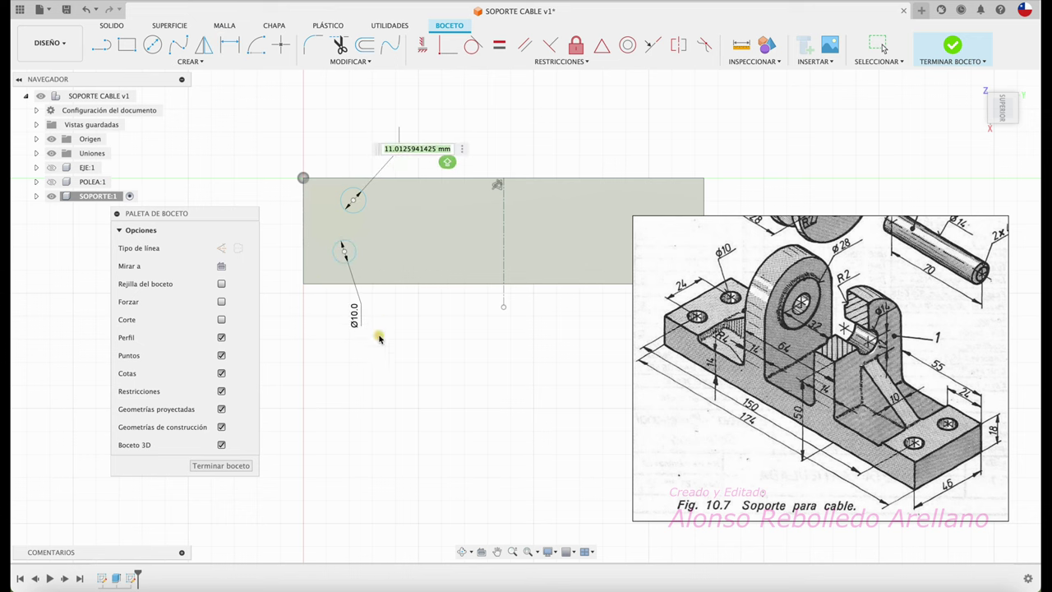
pyautogui.click(354, 322)
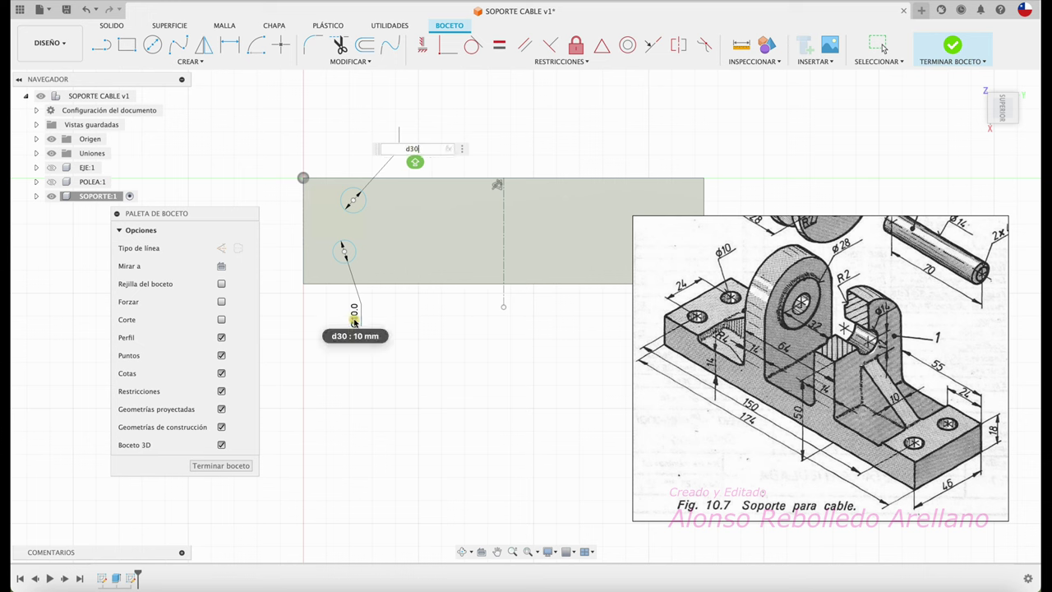
pyautogui.press('Return')
# Step: Test the link by changing the lower diameter to 12, then back to 10
pyautogui.doubleClick(355, 315)
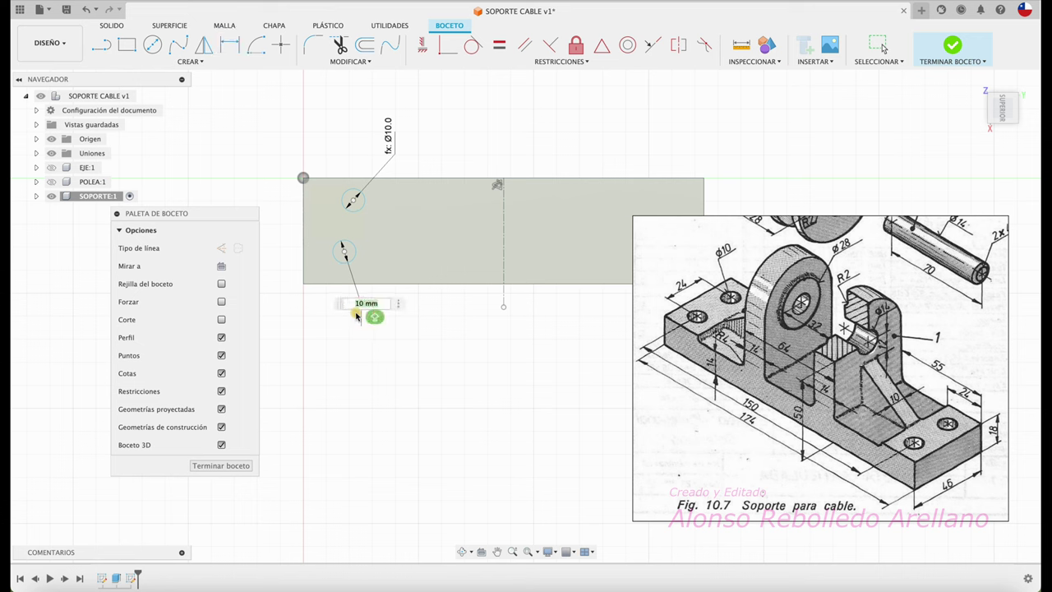
pyautogui.write('12')
pyautogui.press('Return')
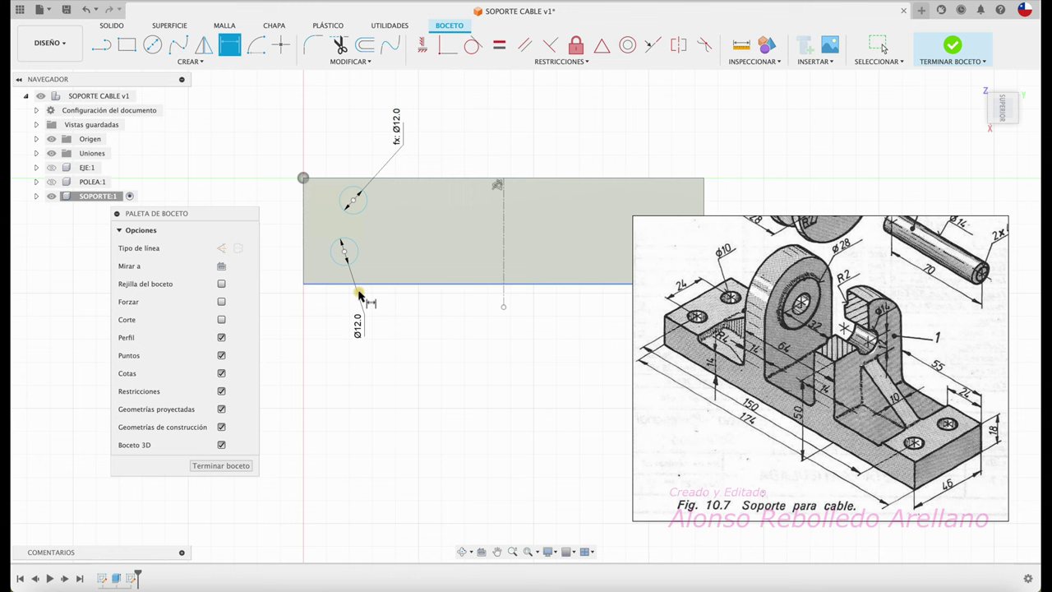
pyautogui.doubleClick(360, 325)
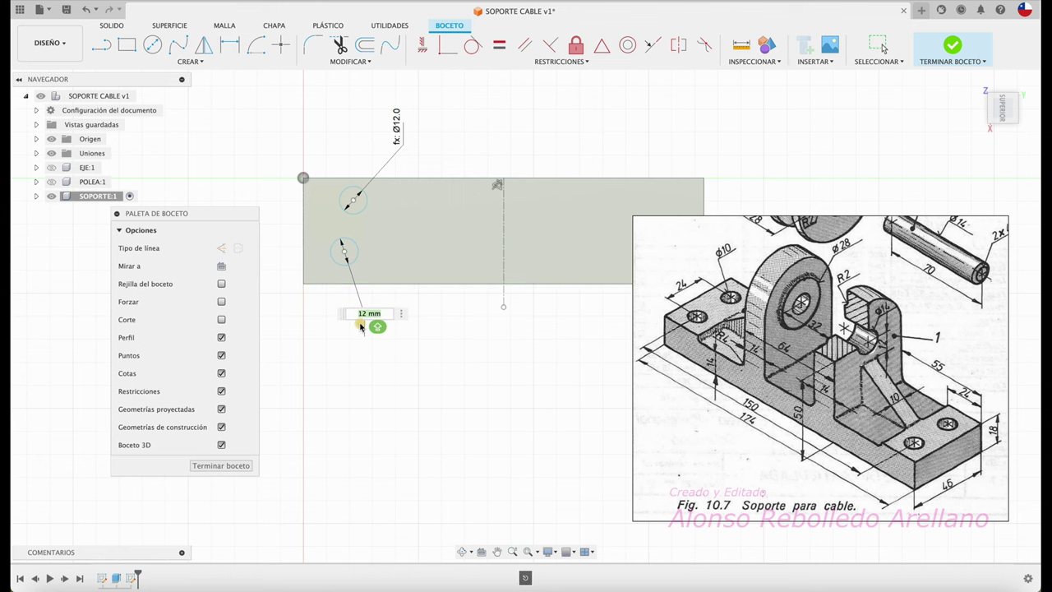
pyautogui.write('10')
pyautogui.press('Return')
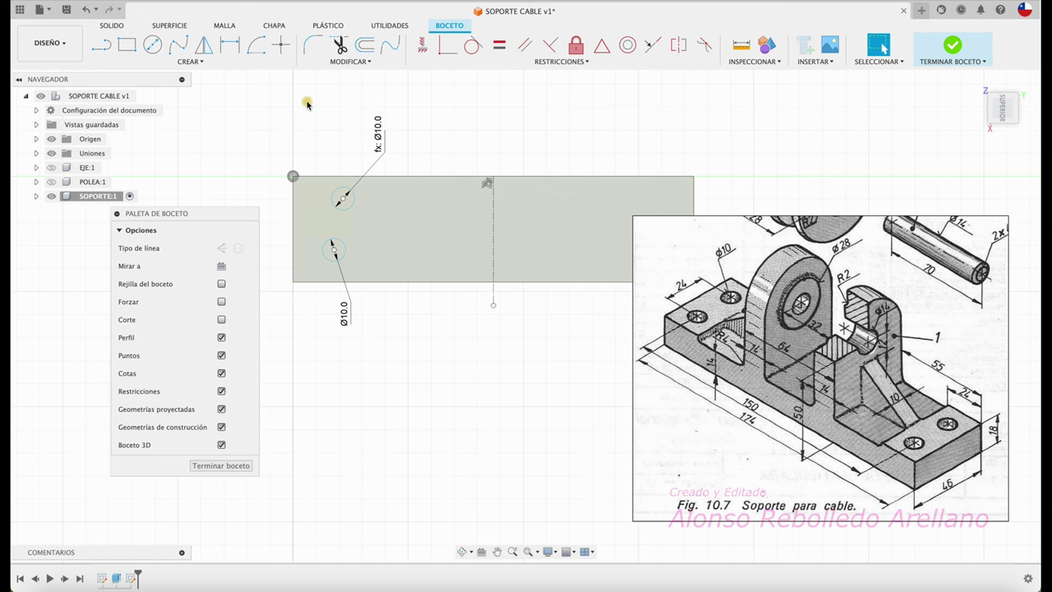
# Step: Dimension both circles 75 mm from the centerline, linking the upper distance to the lower
pyautogui.press('d')
pyautogui.click(336, 251)
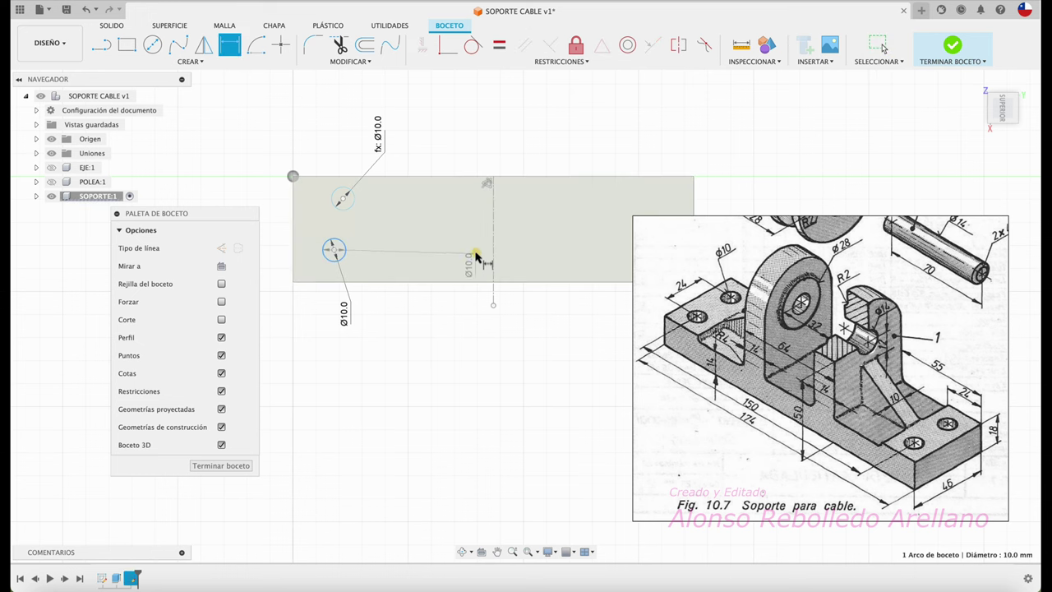
pyautogui.click(493, 243)
pyautogui.click(418, 364)
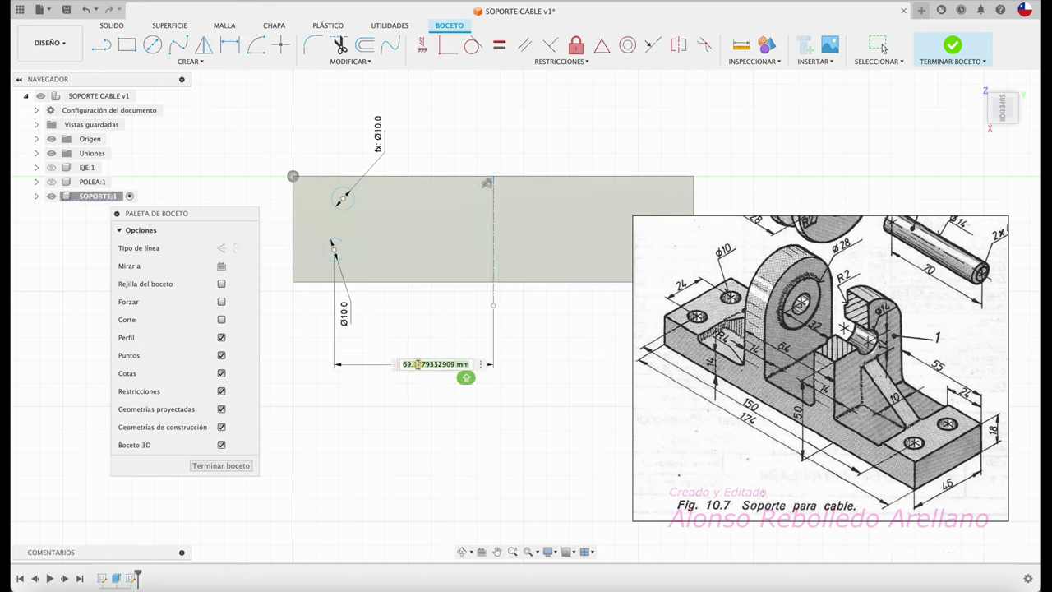
pyautogui.write('75')
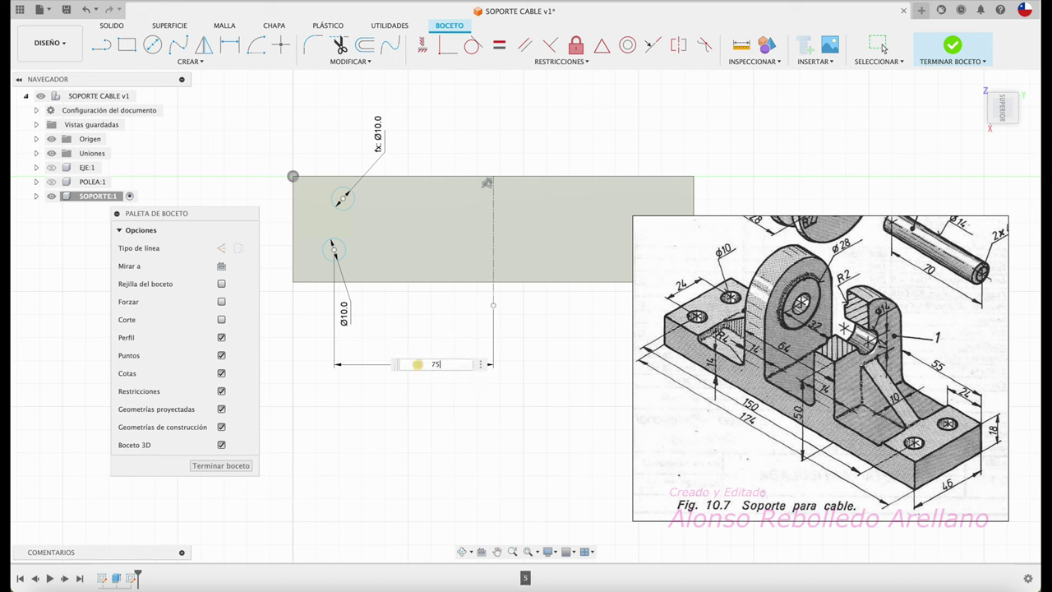
pyautogui.press('Return')
pyautogui.click(347, 203)
pyautogui.click(493, 210)
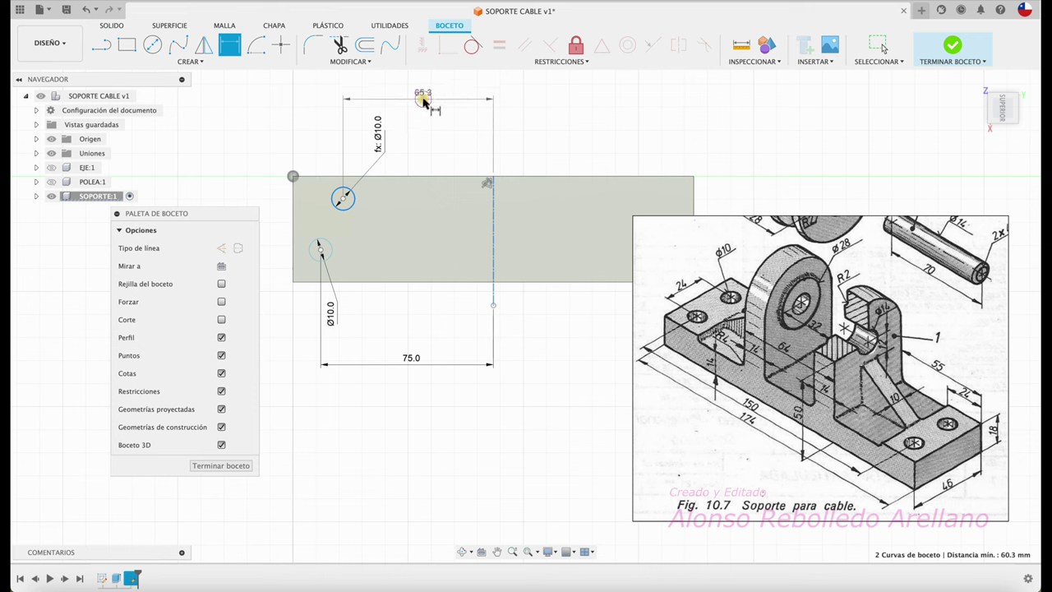
pyautogui.click(422, 97)
pyautogui.click(411, 358)
pyautogui.press('Return')
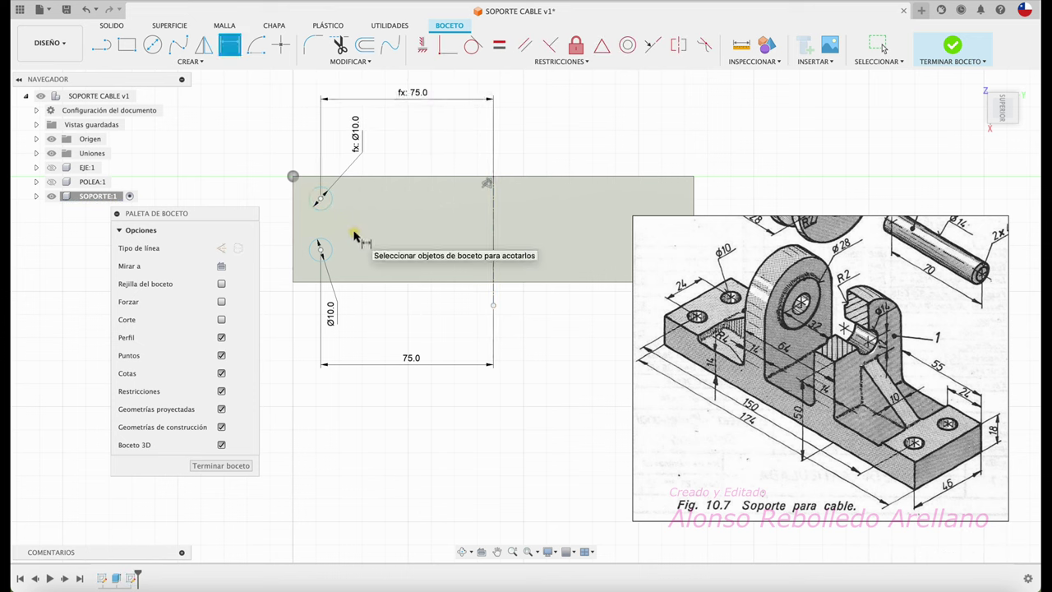
# Step: Set the vertical spacing between the two circles to 24 mm
pyautogui.click(321, 197)
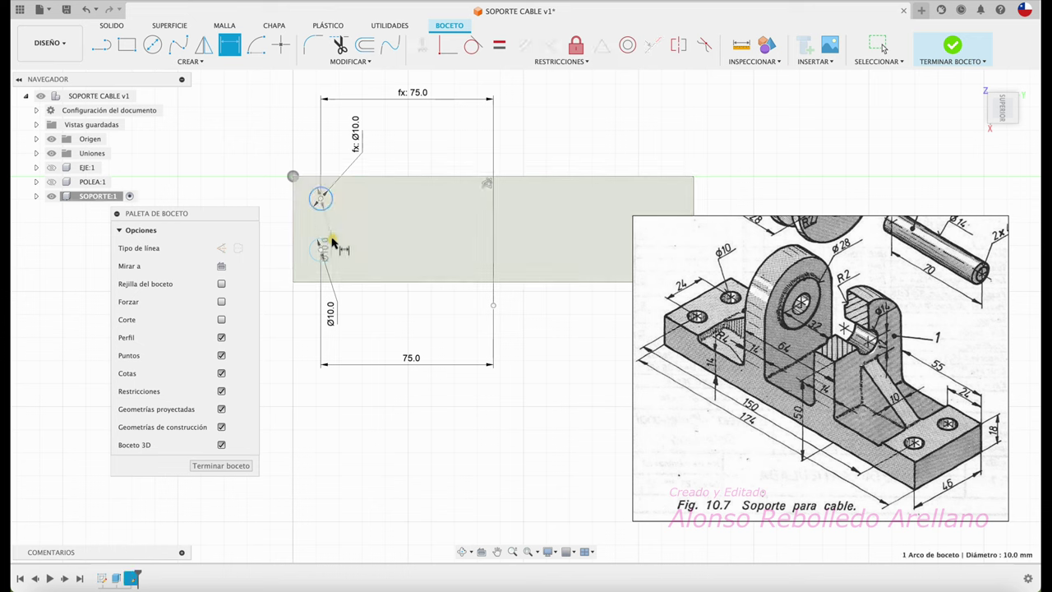
pyautogui.click(329, 245)
pyautogui.click(284, 226)
pyautogui.write('24')
pyautogui.press('Return')
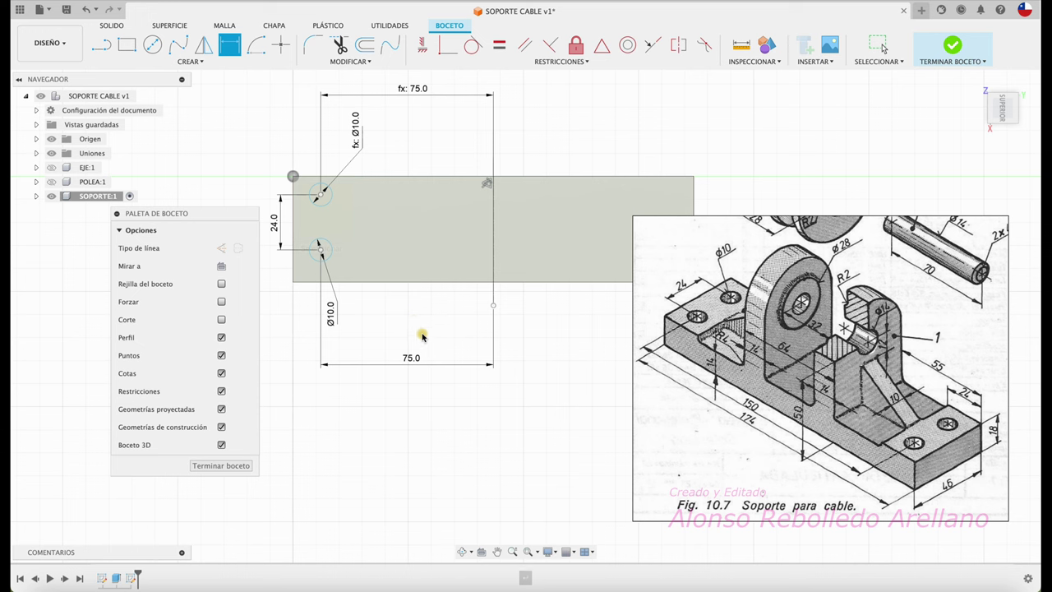
pyautogui.press('Escape')
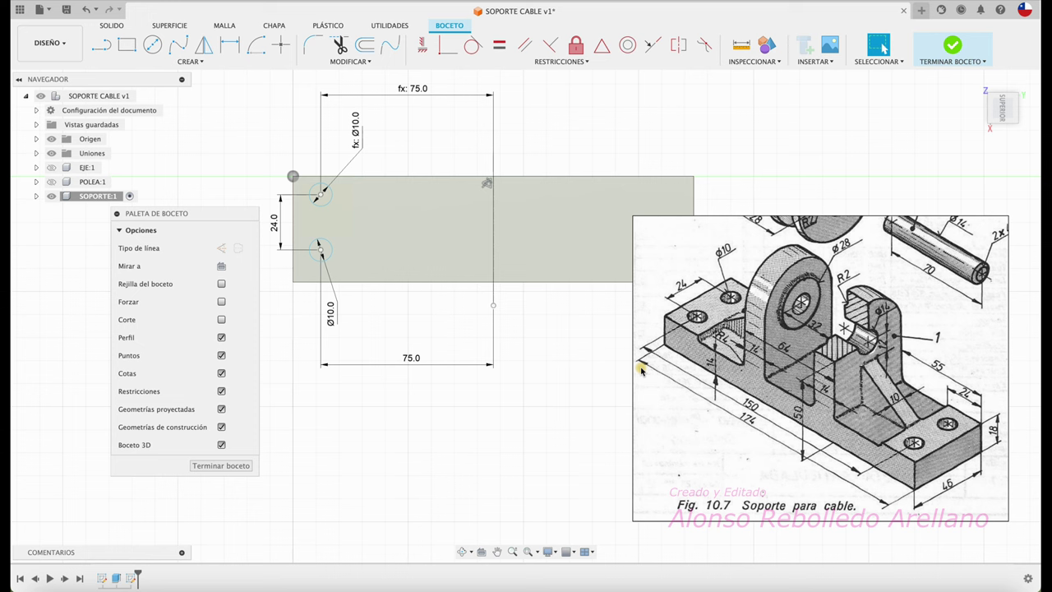
# Step: Dimension the lower circle 11 mm above the block's bottom edge
pyautogui.moveTo(254, 300); pyautogui.dragTo(278, 303, button='middle')
pyautogui.press('d')
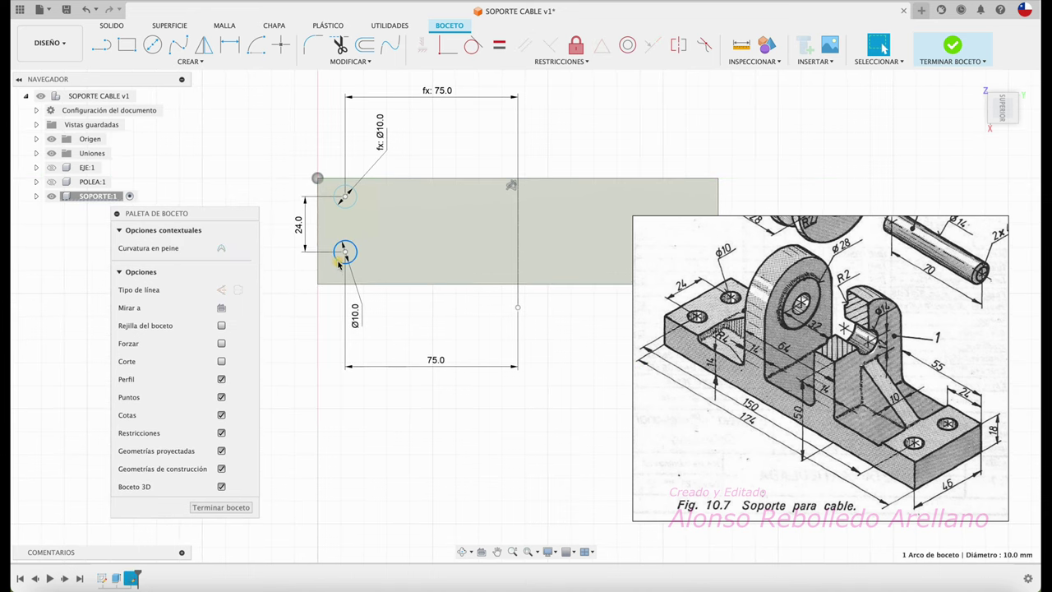
pyautogui.press('d')
pyautogui.click(342, 262)
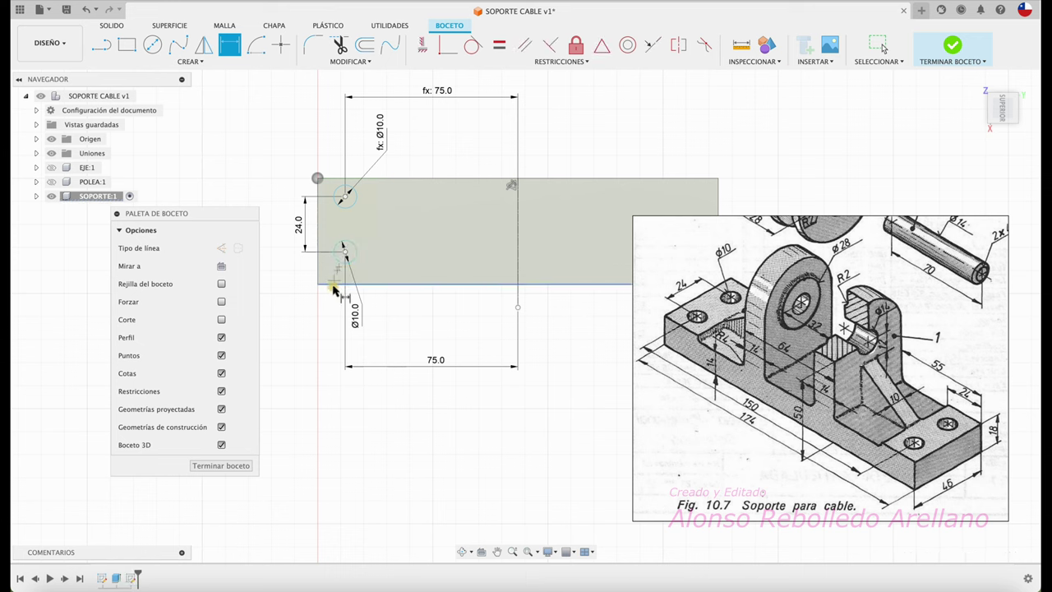
pyautogui.click(330, 284)
pyautogui.press('Escape')
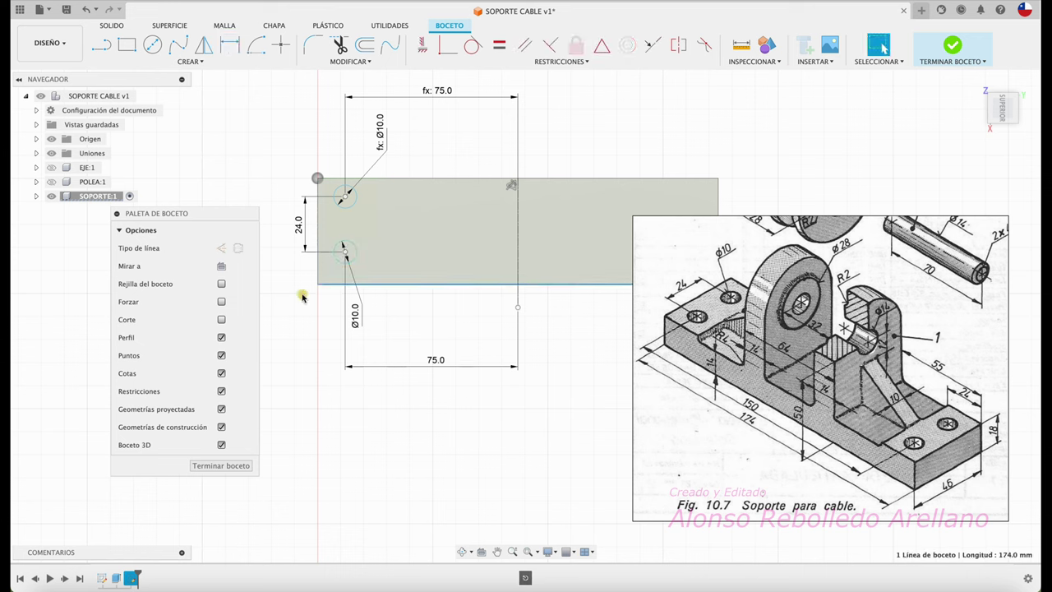
pyautogui.click(327, 316)
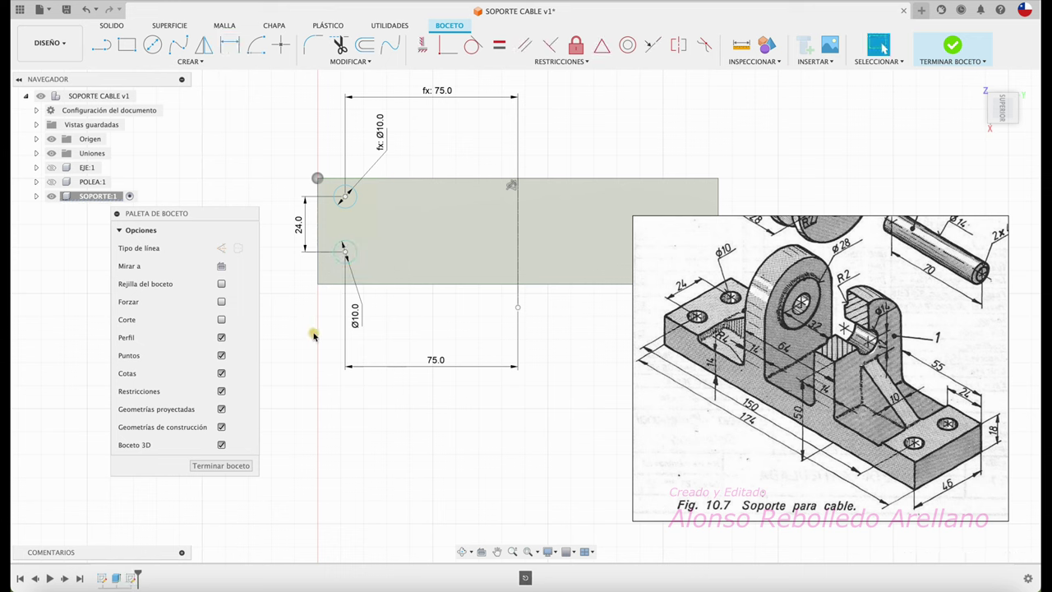
pyautogui.click(335, 263)
pyautogui.press('d')
pyautogui.click(344, 261)
pyautogui.click(339, 285)
pyautogui.click(297, 329)
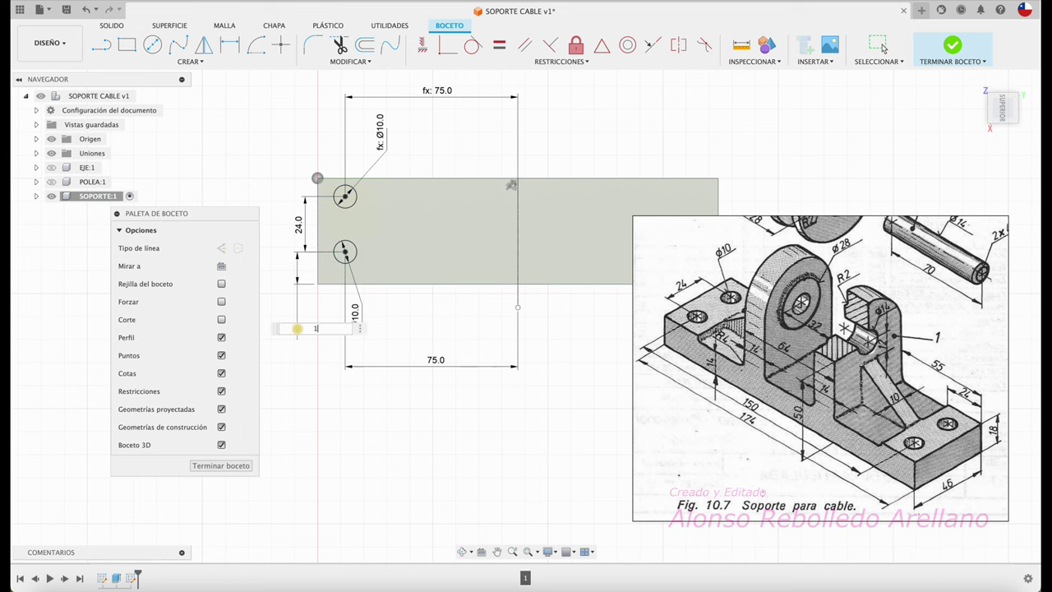
pyautogui.write('11')
pyautogui.press('Return')
pyautogui.scroll(-2, 373, 399)
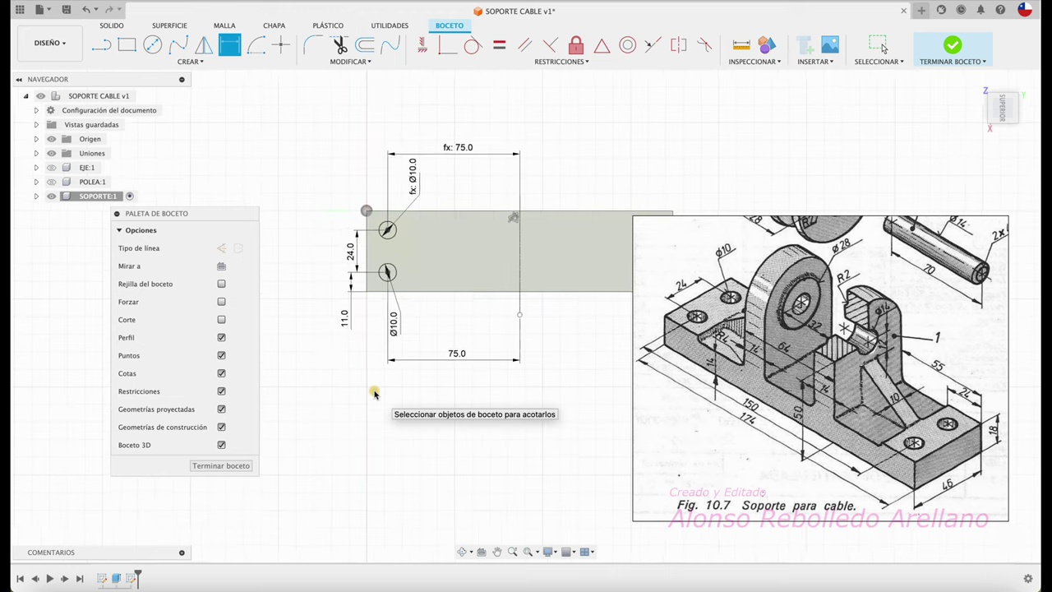
pyautogui.scroll(-1, 375, 395)
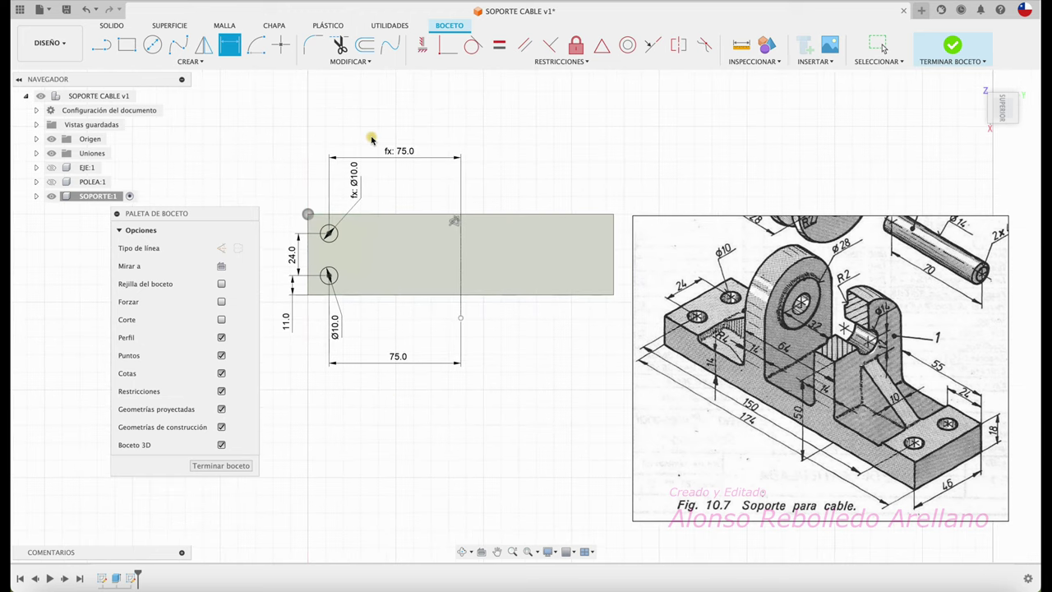
# Step: Mirror both left Ø10 circles across the vertical centerline, then return to the home view
pyautogui.press('Escape')
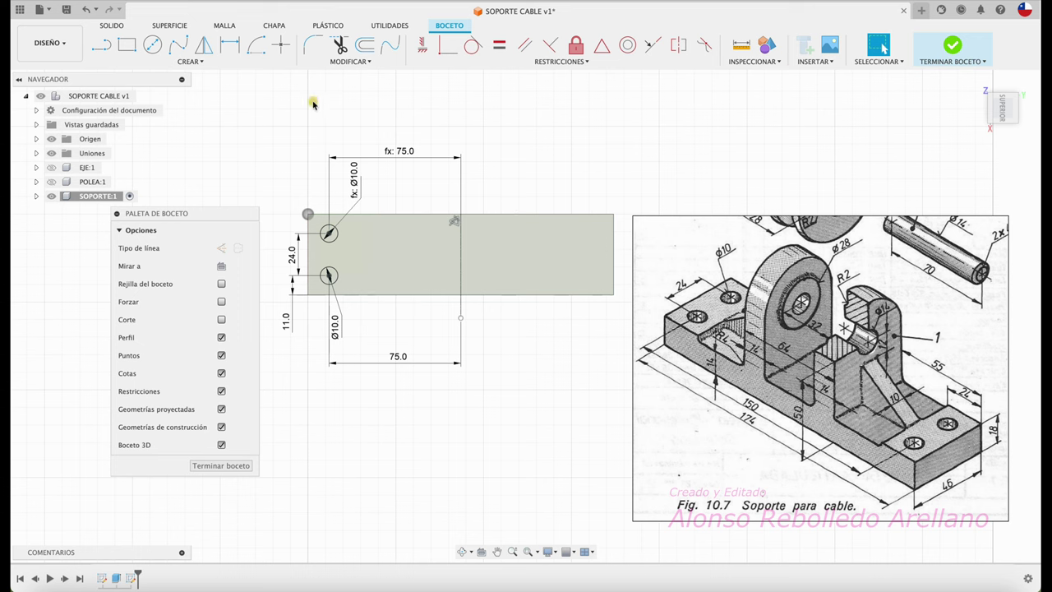
pyautogui.click(204, 46)
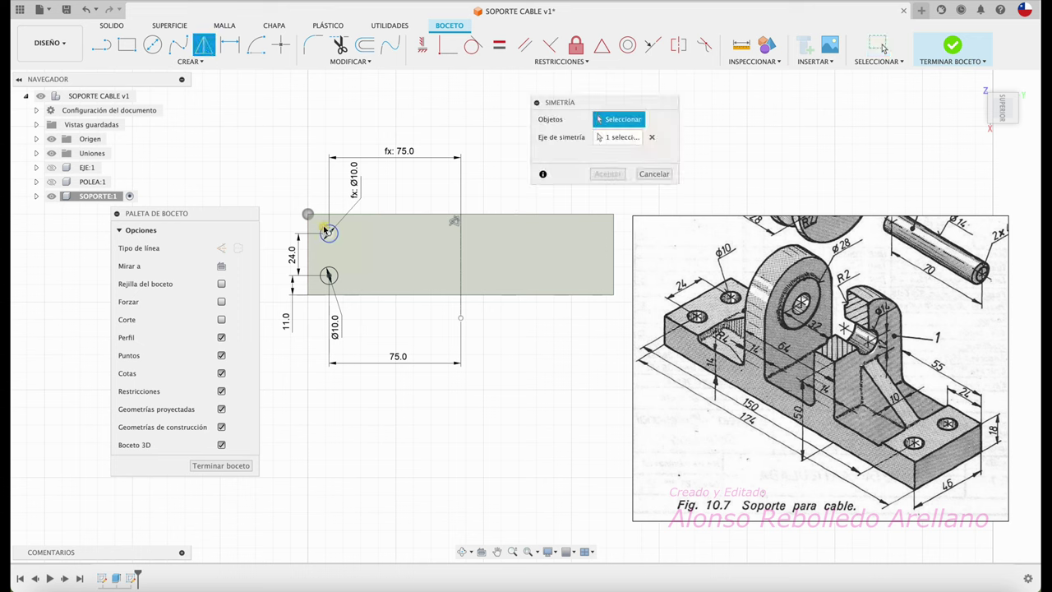
pyautogui.moveTo(302, 181); pyautogui.dragTo(360, 322)
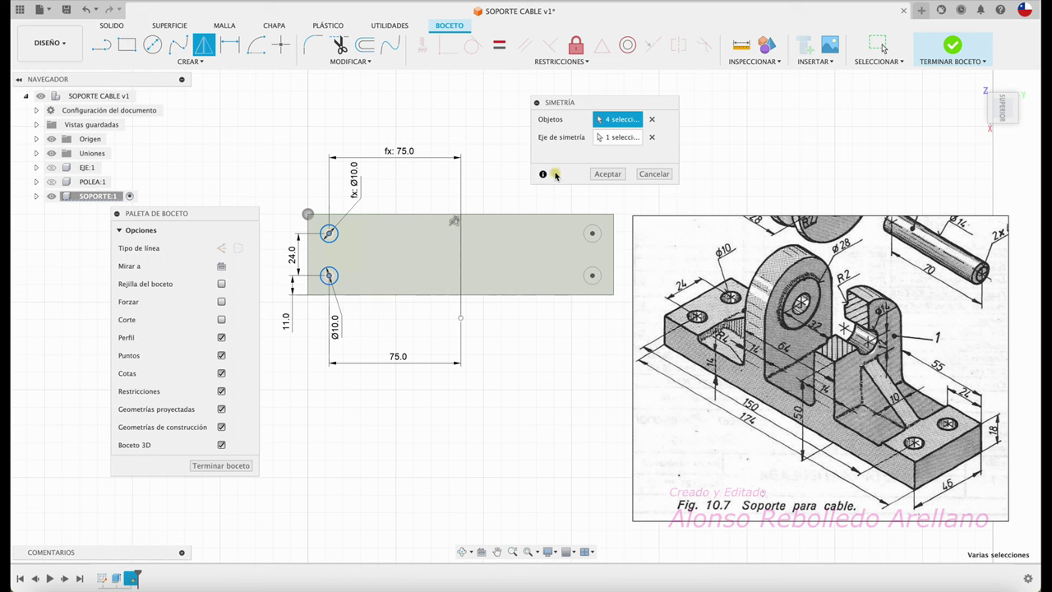
pyautogui.click(609, 178)
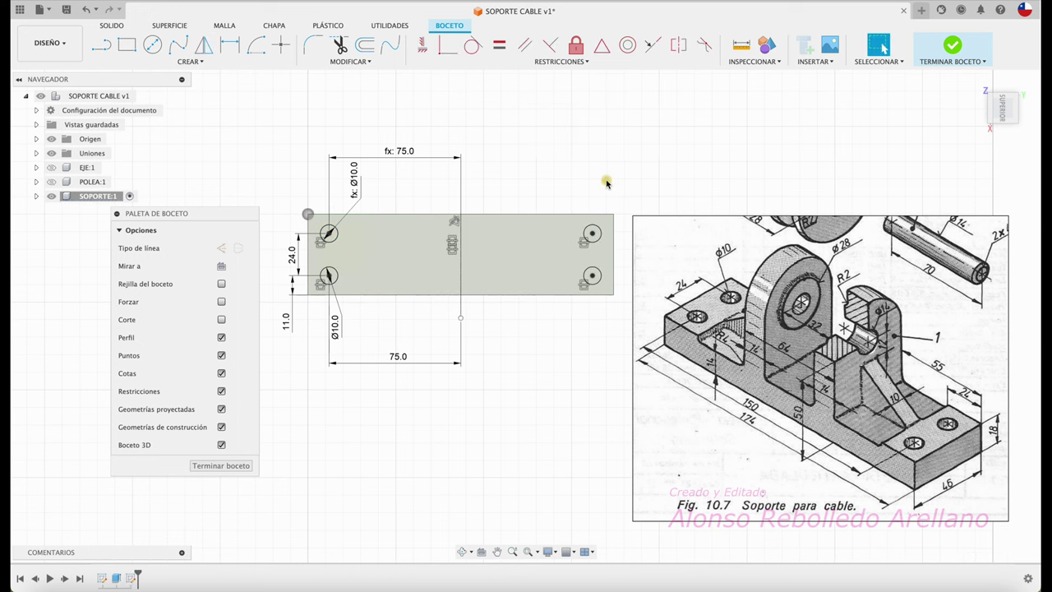
pyautogui.press('F6')
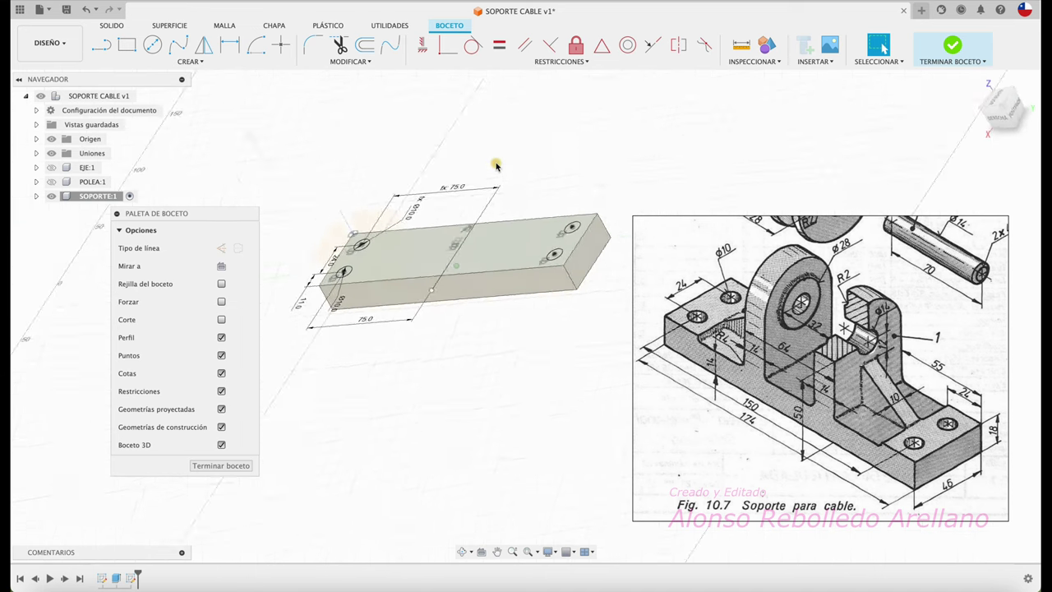
# Step: Extrude the four circle profiles downward as a cut through the whole block
pyautogui.press('e')
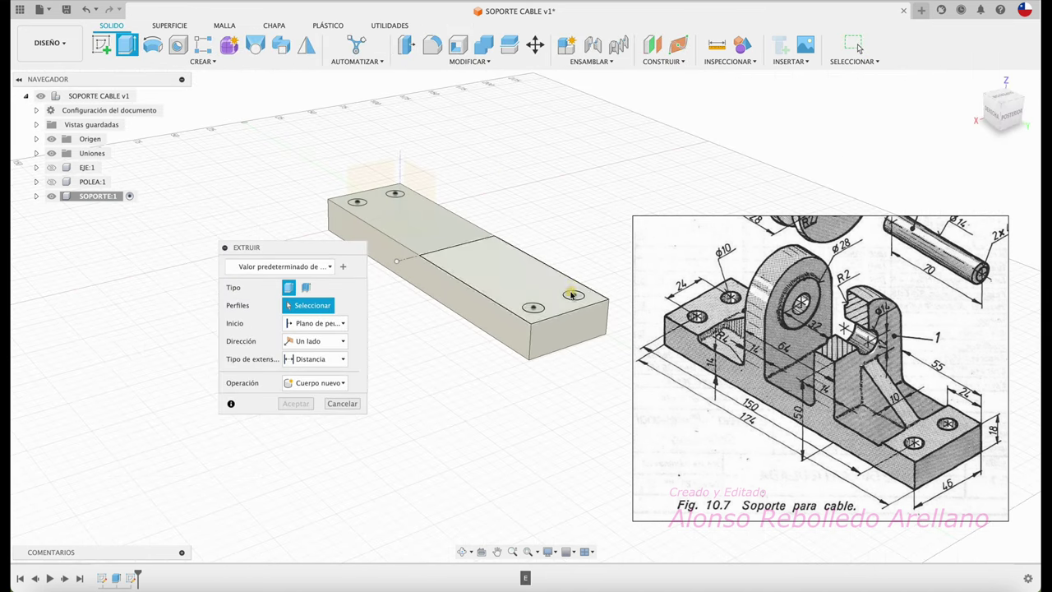
pyautogui.click(572, 295)
pyautogui.click(536, 308)
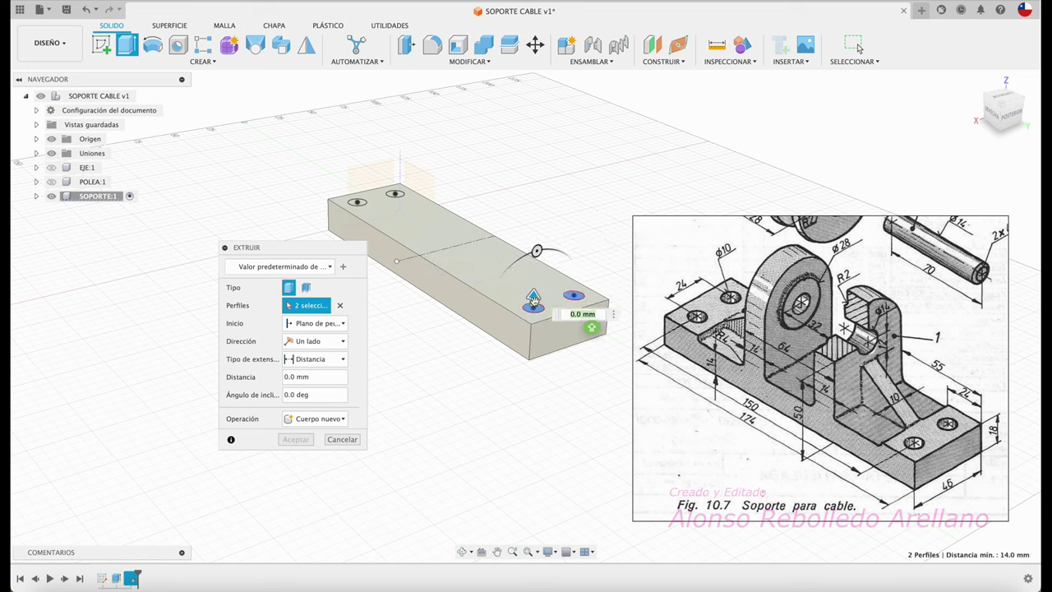
pyautogui.click(395, 194)
pyautogui.click(364, 207)
pyautogui.moveTo(357, 190); pyautogui.dragTo(342, 433)
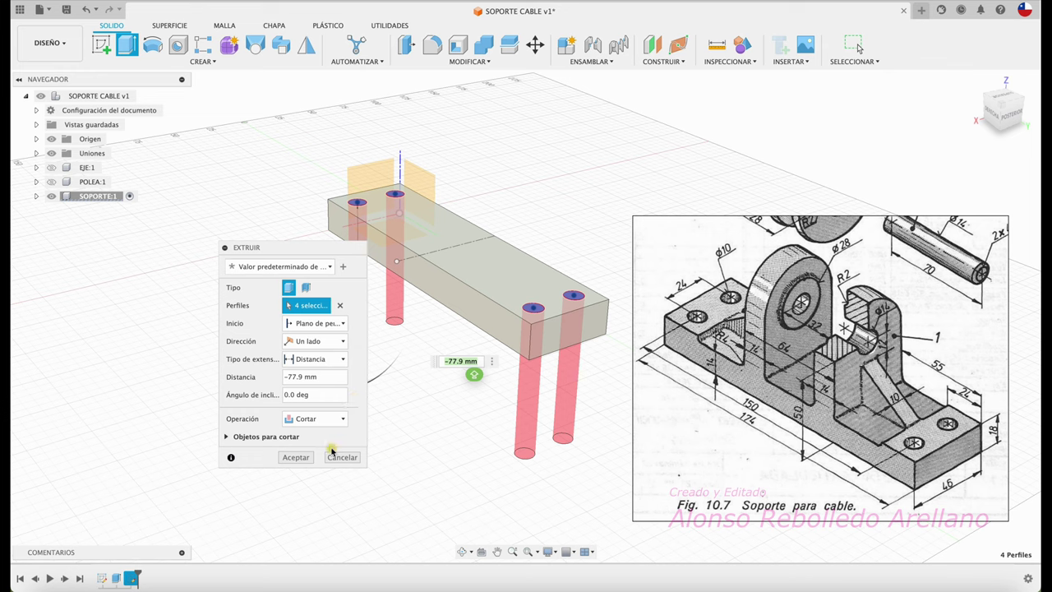
pyautogui.click(296, 457)
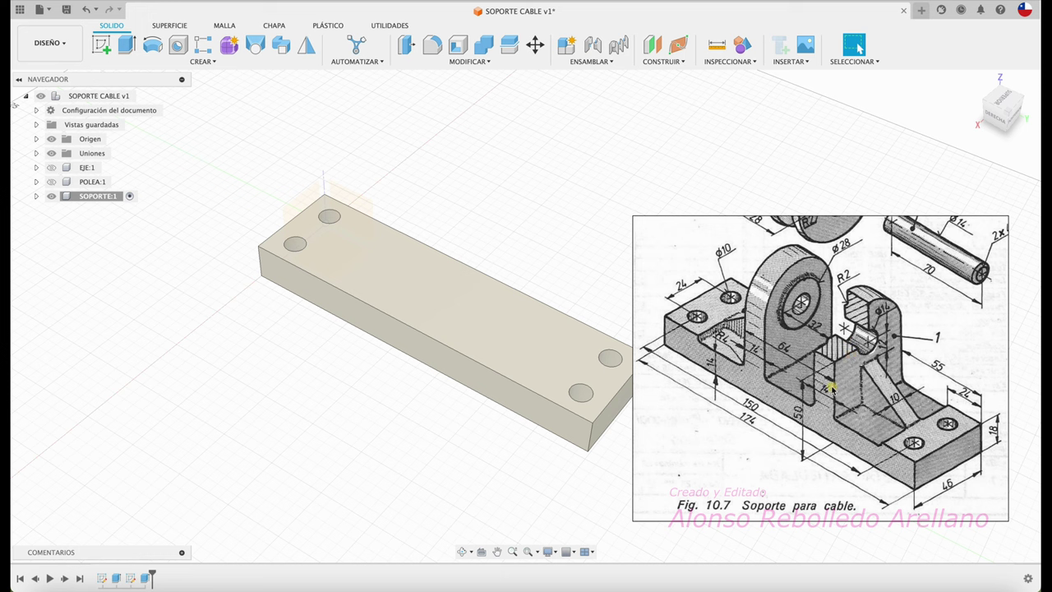
pyautogui.click(101, 44)
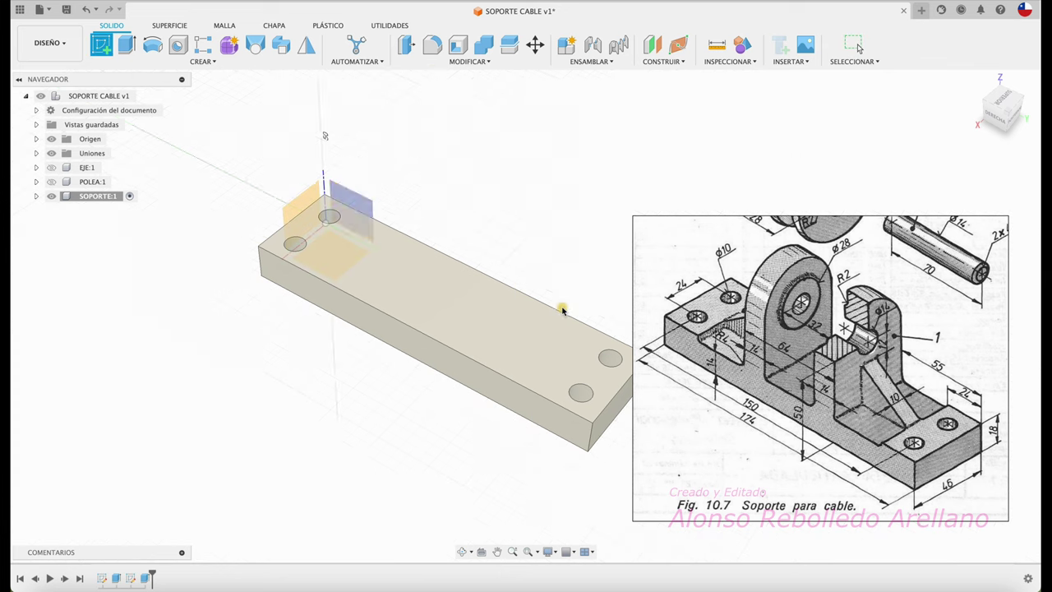
# Step: On the block's top face, draw a vertical line 24 mm from the left edge
pyautogui.click(546, 346)
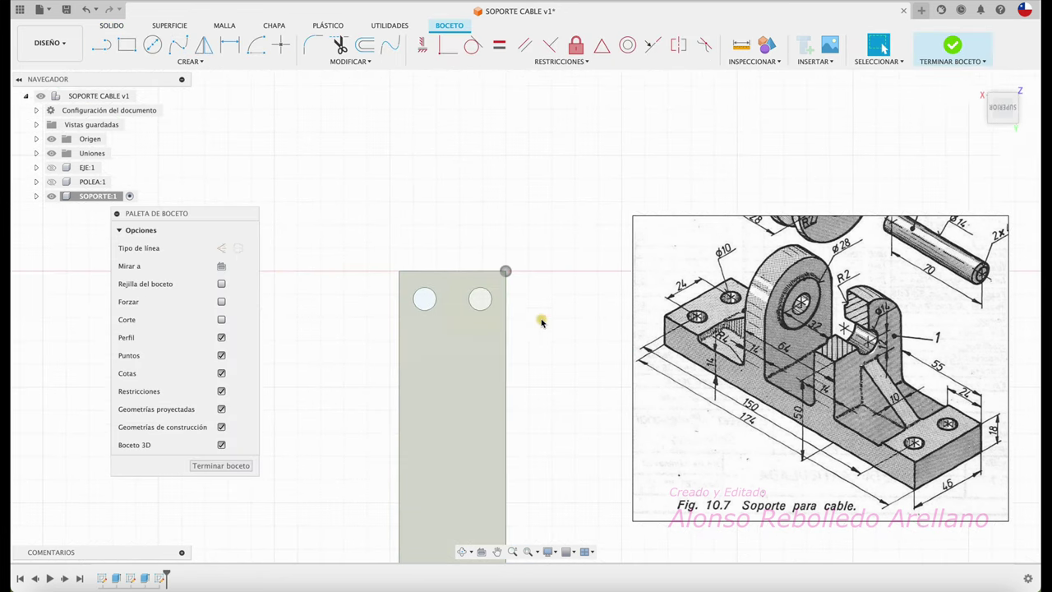
pyautogui.click(1019, 76)
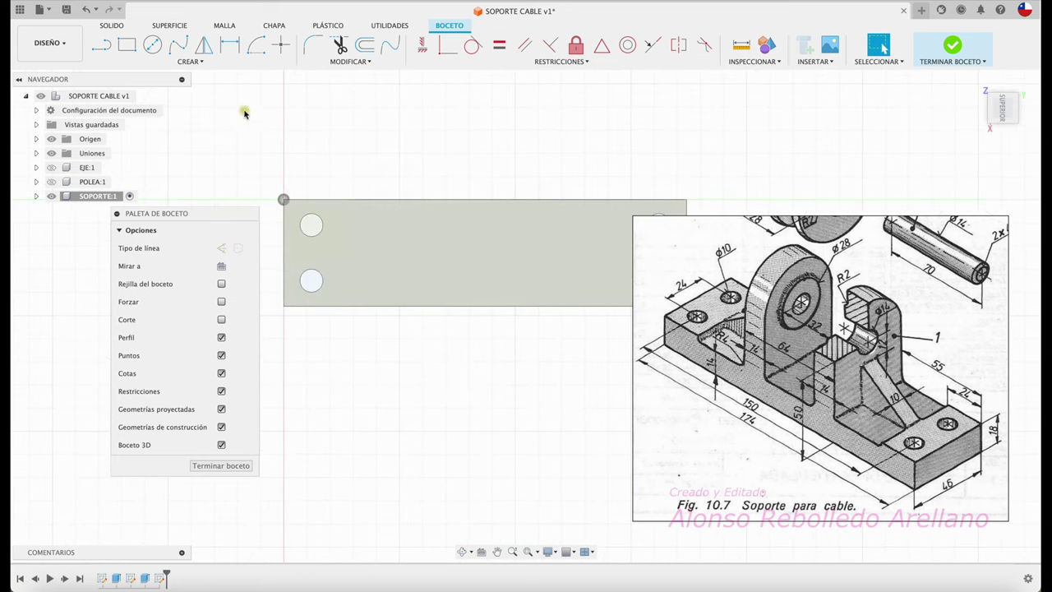
pyautogui.click(101, 44)
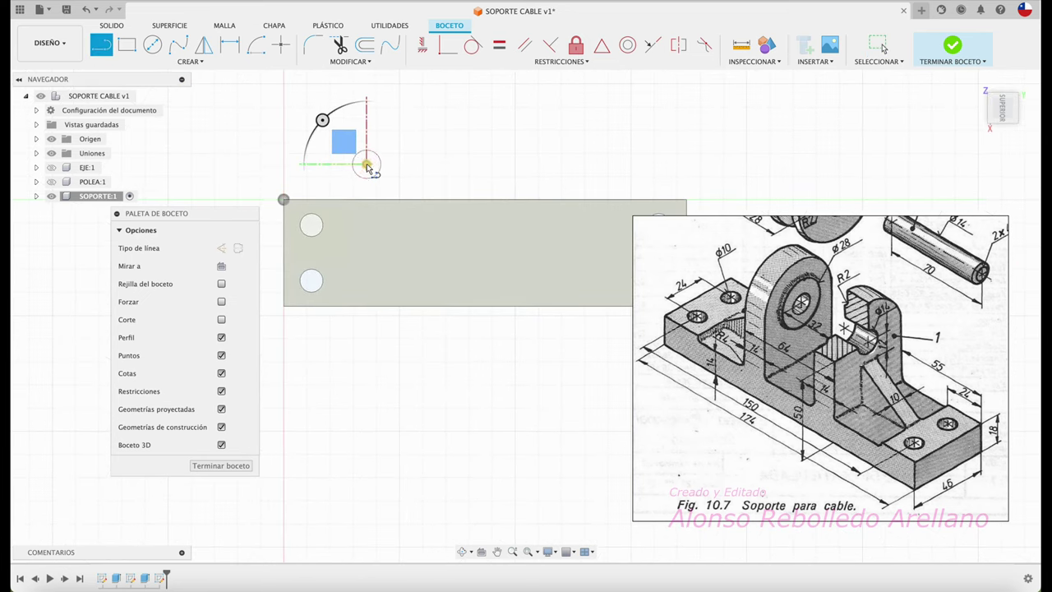
pyautogui.click(366, 340)
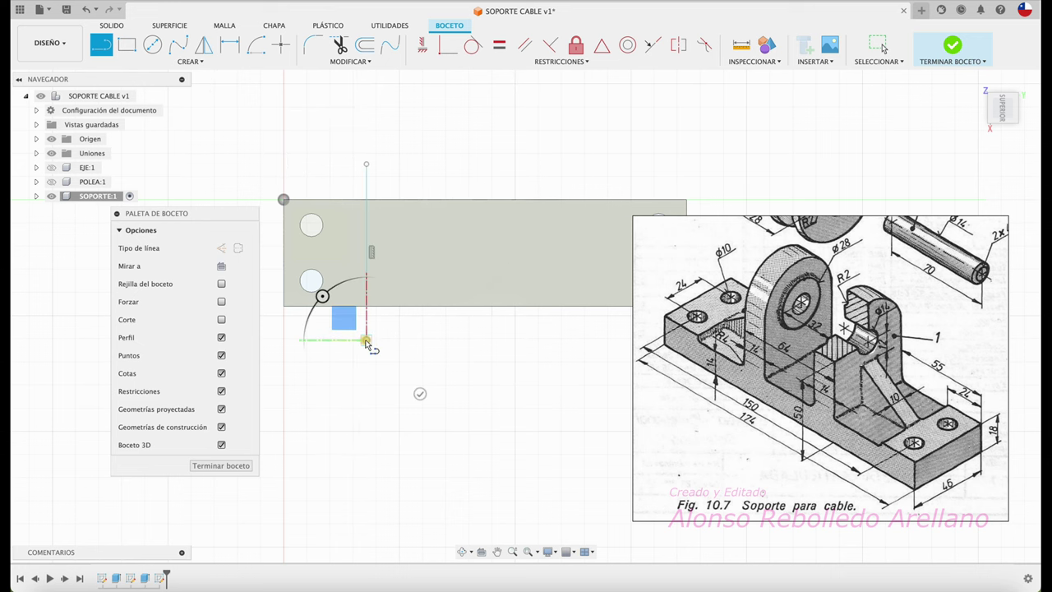
pyautogui.press('Escape')
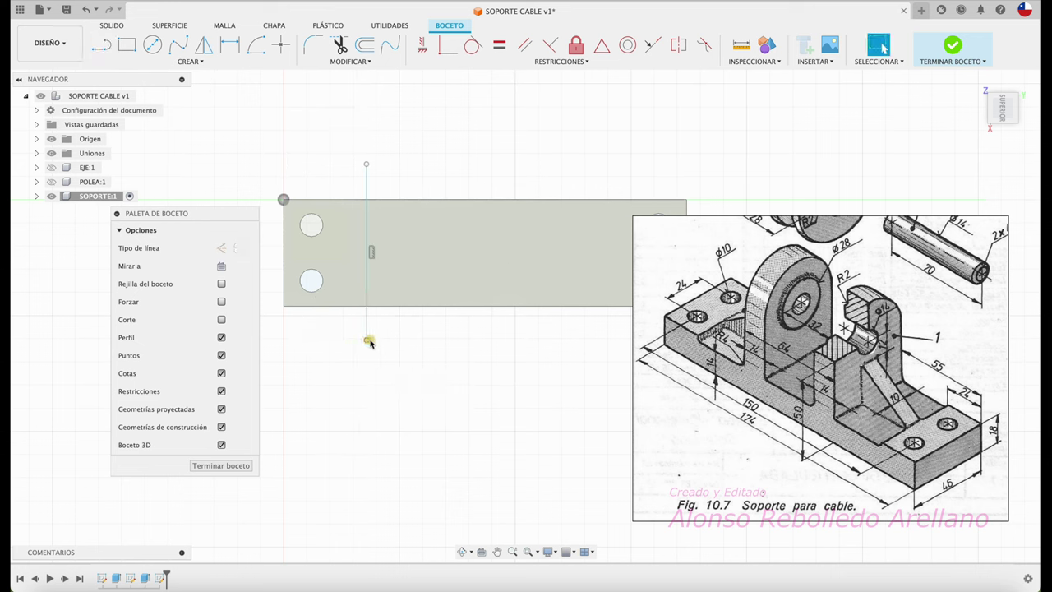
pyautogui.press('d')
pyautogui.click(367, 331)
pyautogui.click(283, 294)
pyautogui.click(324, 374)
pyautogui.write('2')
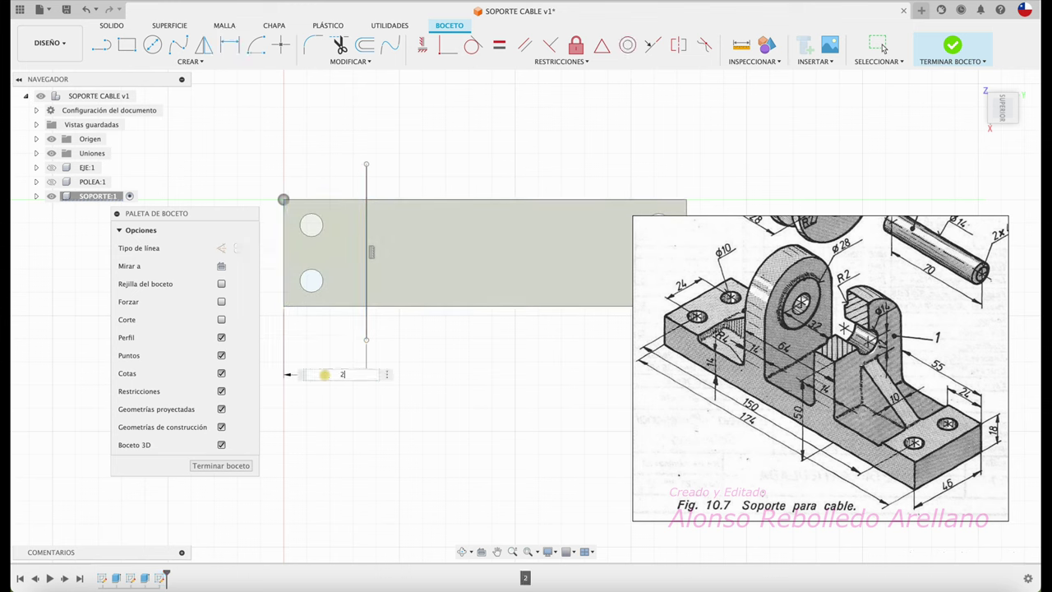
pyautogui.write('4')
pyautogui.press('Return')
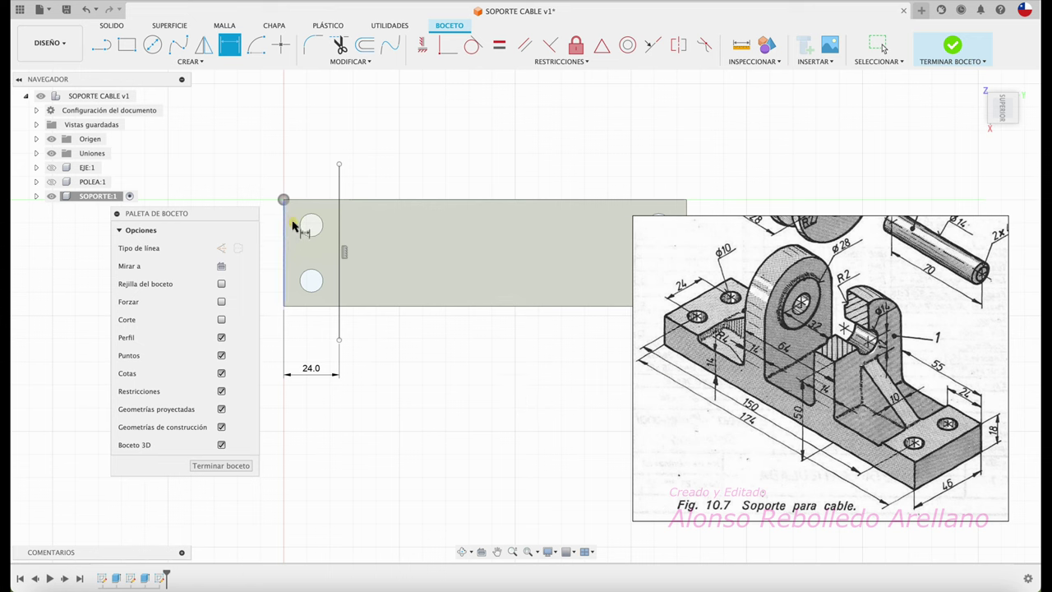
# Step: Add a second vertical line 55 mm from the left edge and finish the sketch
pyautogui.press('l')
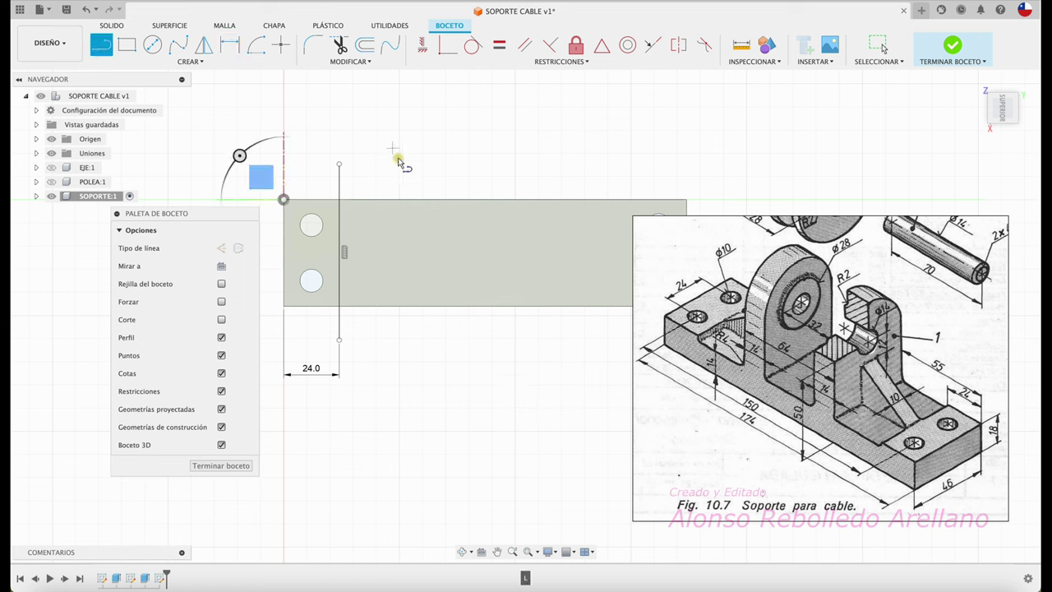
pyautogui.moveTo(411, 166); pyautogui.dragTo(406, 338)
pyautogui.click(411, 337)
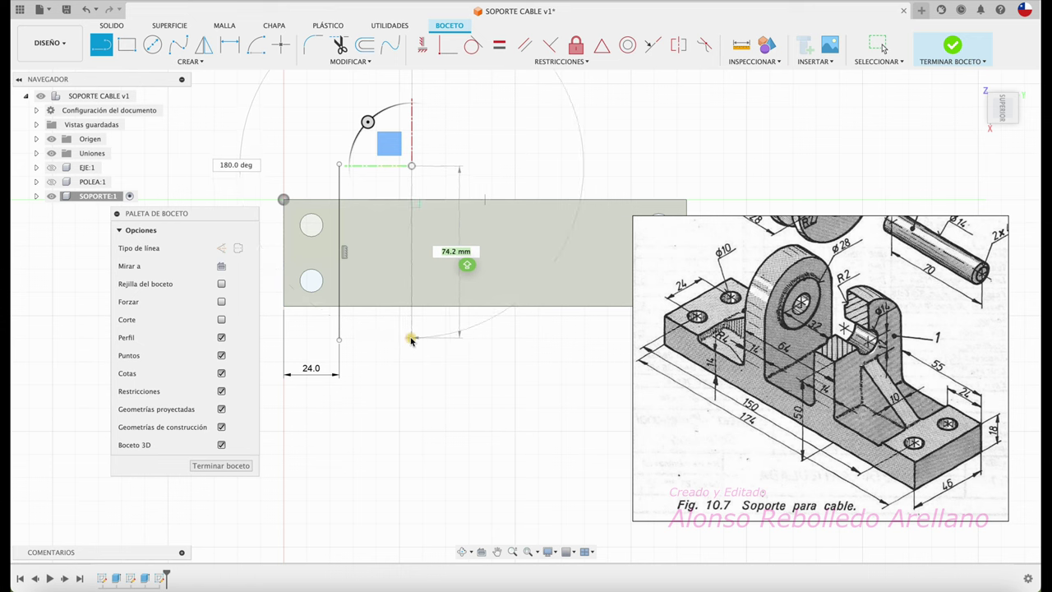
pyautogui.press('d')
pyautogui.click(411, 230)
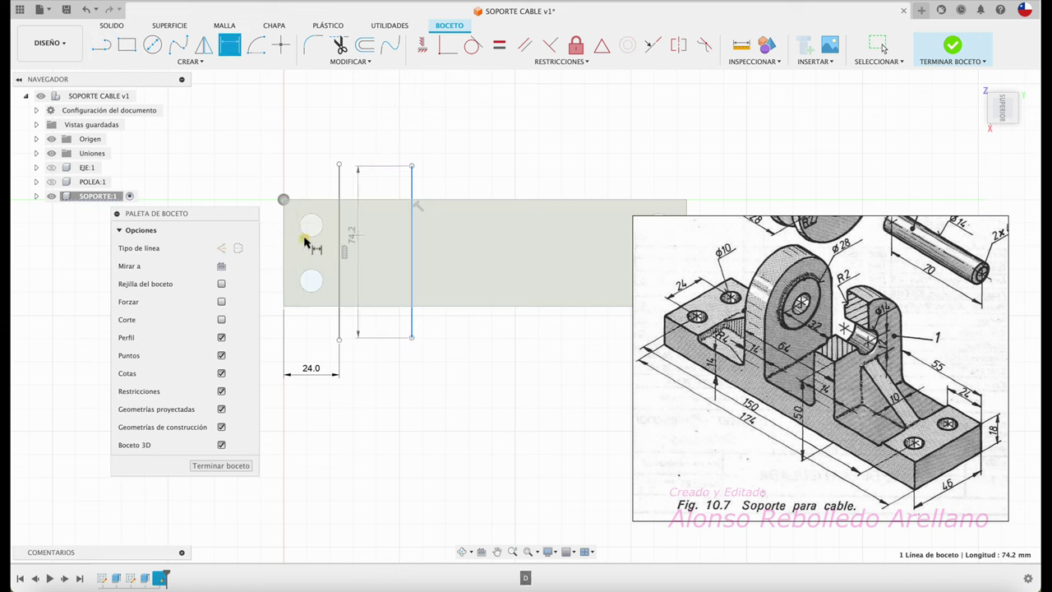
pyautogui.click(285, 218)
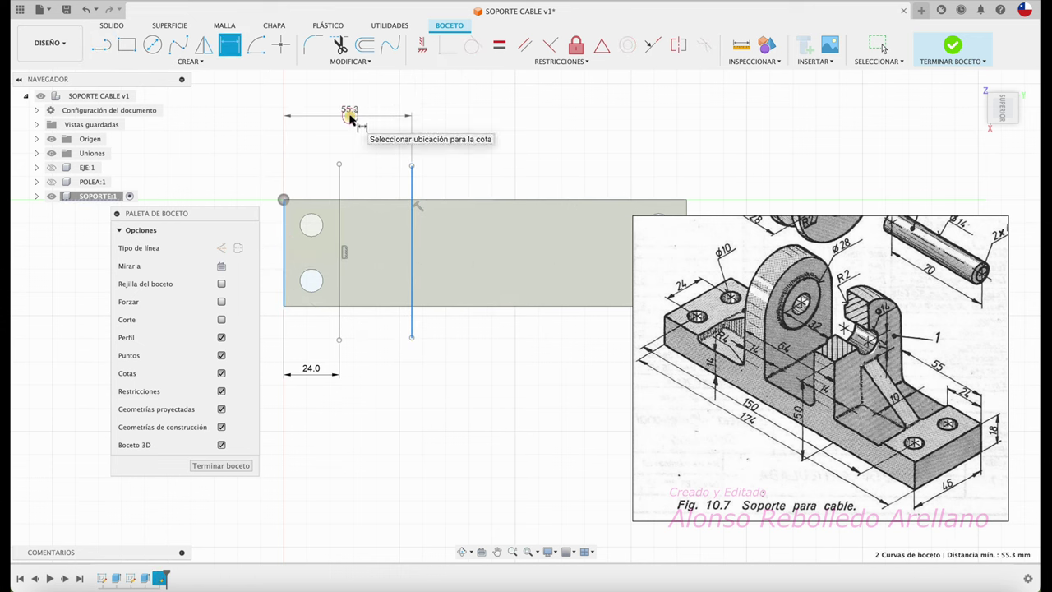
pyautogui.click(351, 118)
pyautogui.write('55')
pyautogui.press('Return')
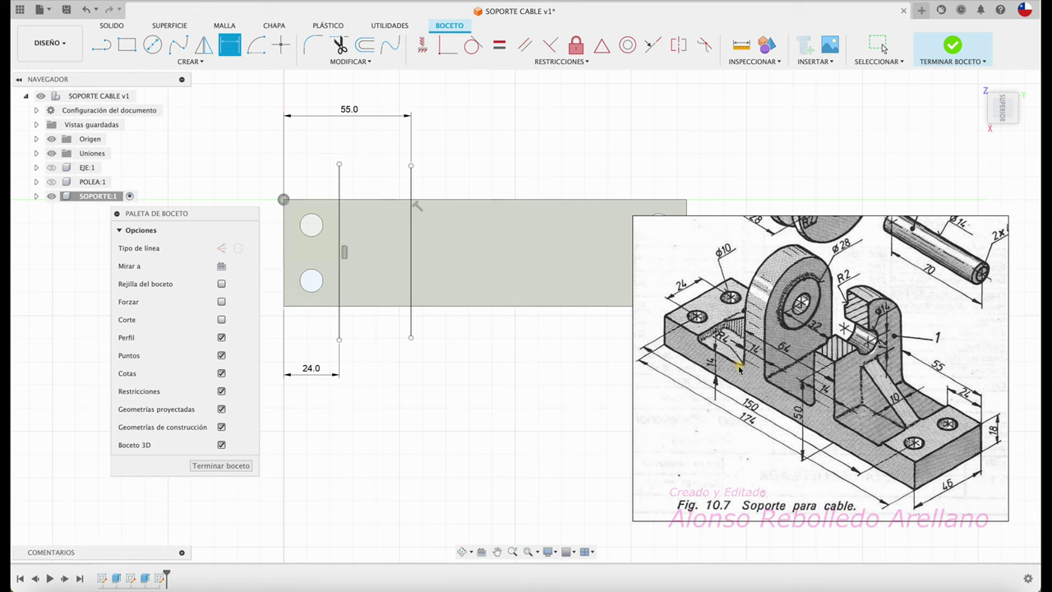
pyautogui.click(952, 45)
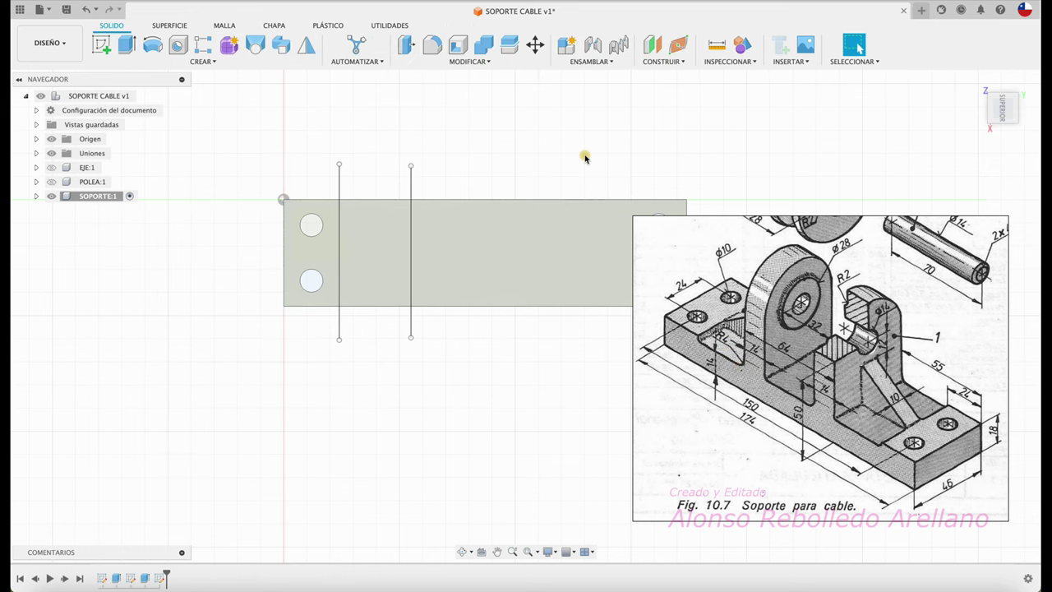
# Step: Extrude-cut the strip between the two lines to a depth of -4 mm
pyautogui.press('e')
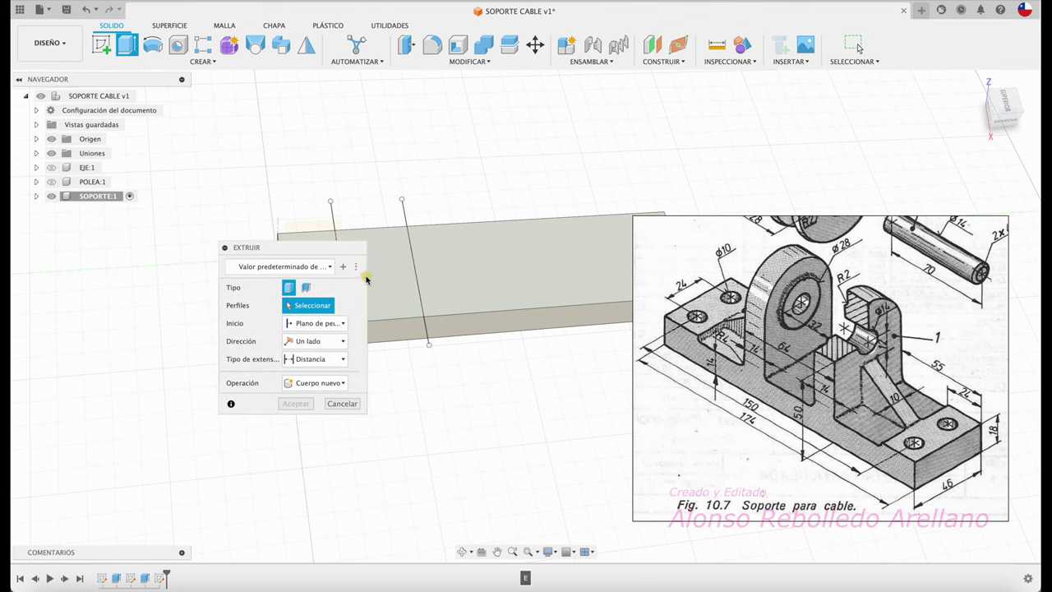
pyautogui.click(384, 266)
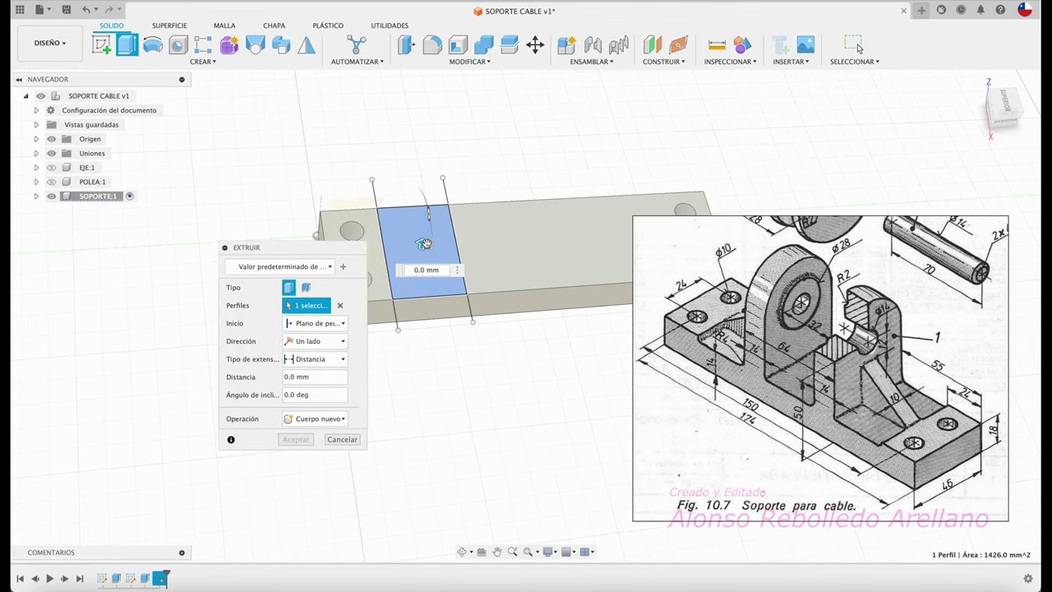
pyautogui.moveTo(422, 243); pyautogui.dragTo(417, 263)
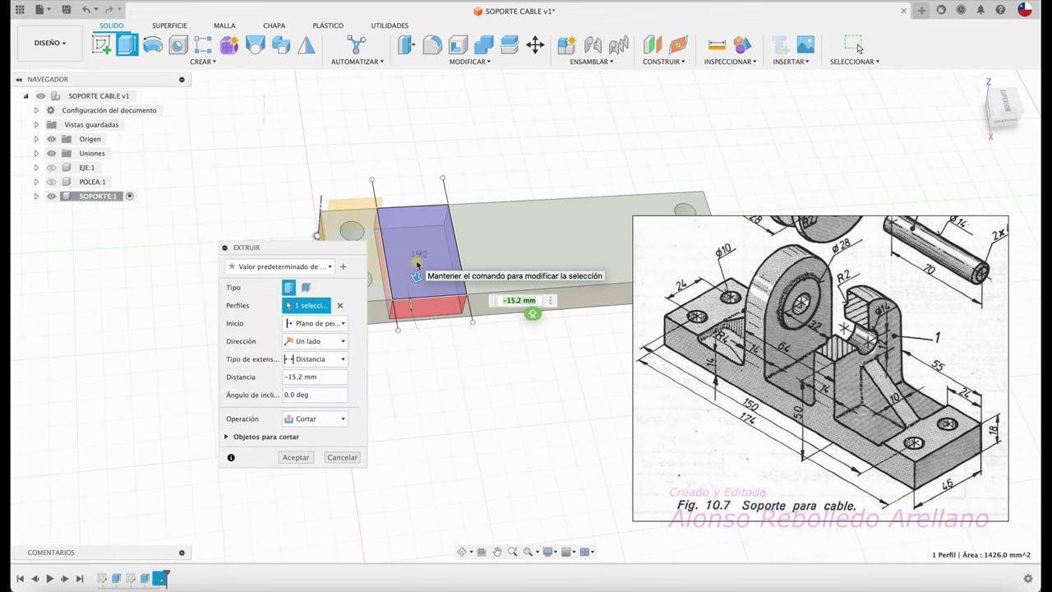
pyautogui.write('-4')
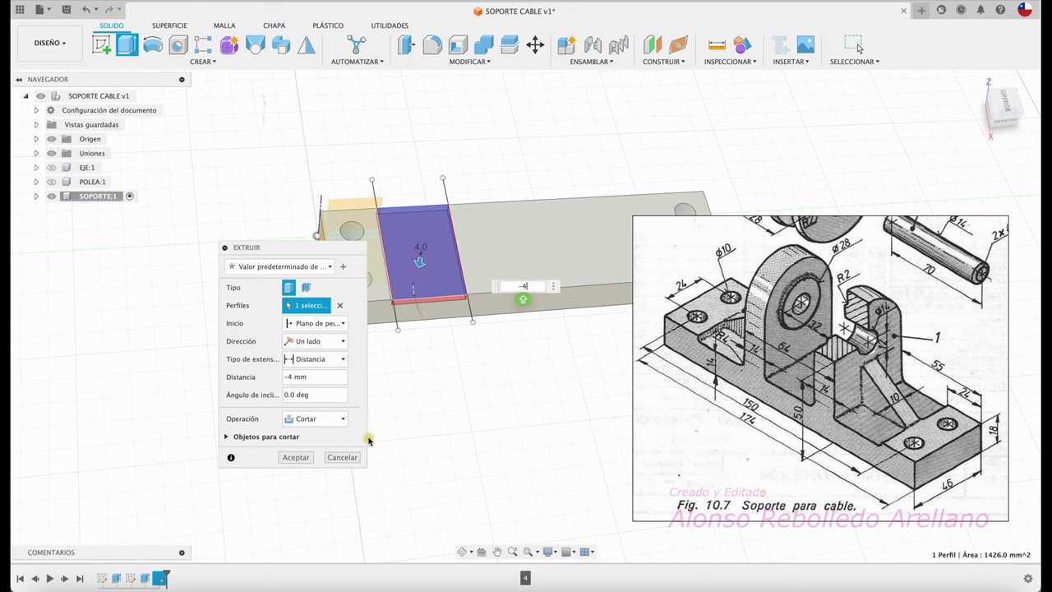
pyautogui.click(295, 457)
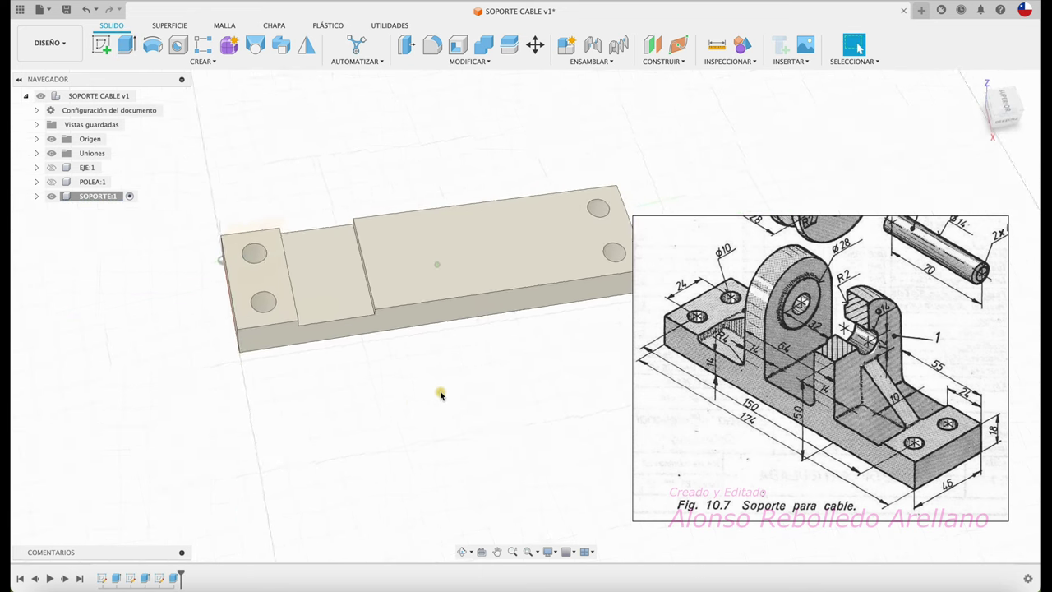
pyautogui.keyDown('shift'); pyautogui.moveTo(443, 390); pyautogui.dragTo(448, 375, button='middle'); pyautogui.keyUp('shift')
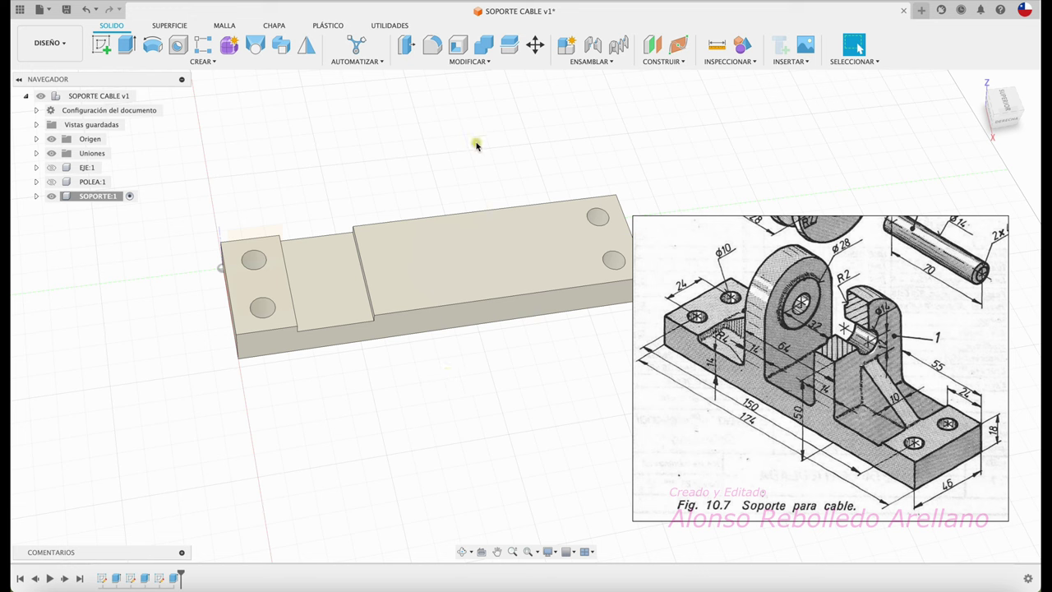
# Step: Create a midplane between the block's left and right end faces
pyautogui.click(672, 64)
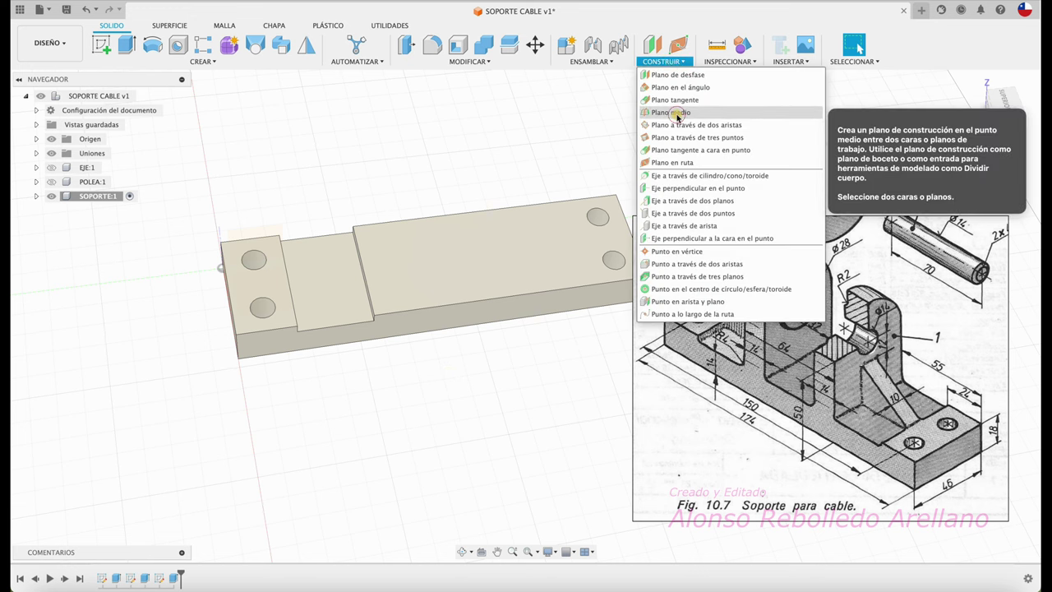
pyautogui.click(677, 113)
pyautogui.click(250, 315)
pyautogui.keyDown('shift'); pyautogui.moveTo(251, 317); pyautogui.dragTo(482, 281, button='middle'); pyautogui.keyUp('shift')
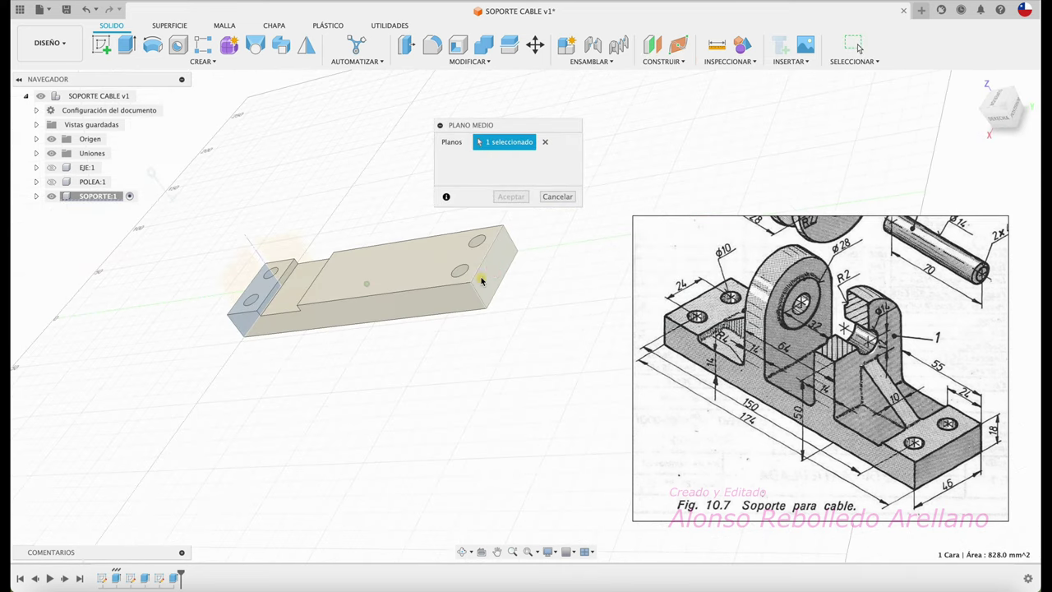
pyautogui.click(494, 271)
pyautogui.click(510, 196)
pyautogui.moveTo(515, 198)
pyautogui.keyDown('shift'); pyautogui.mouseDown(button='middle')
pyautogui.moveTo(423, 167)
pyautogui.moveTo(387, 140)
pyautogui.mouseUp(button='middle'); pyautogui.keyUp('shift')
# Step: Mirror the groove cut feature across the new midplane
pyautogui.click(305, 45)
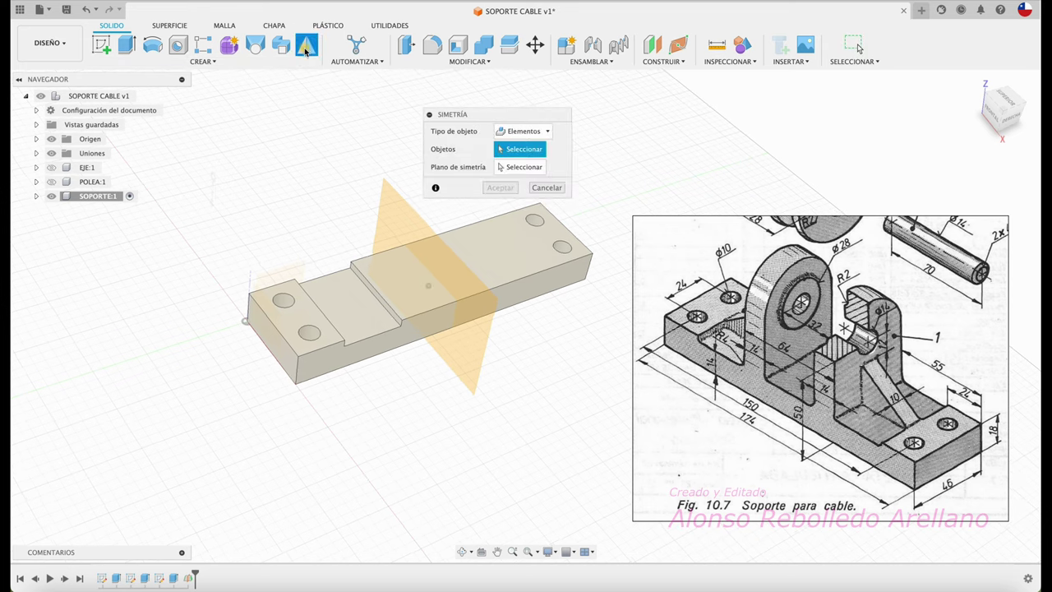
pyautogui.click(541, 132)
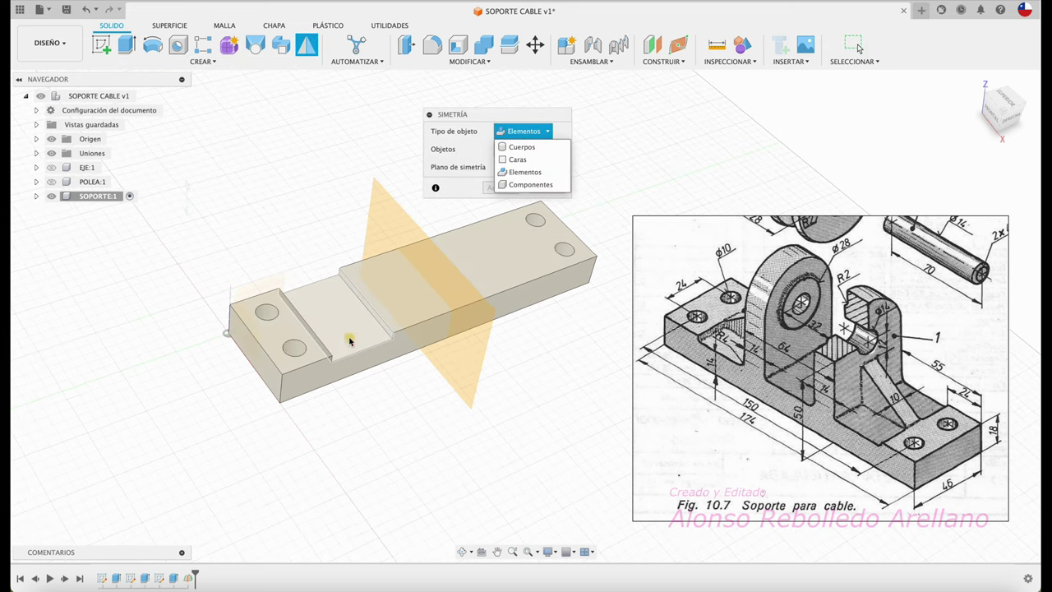
pyautogui.click(349, 336)
pyautogui.click(507, 168)
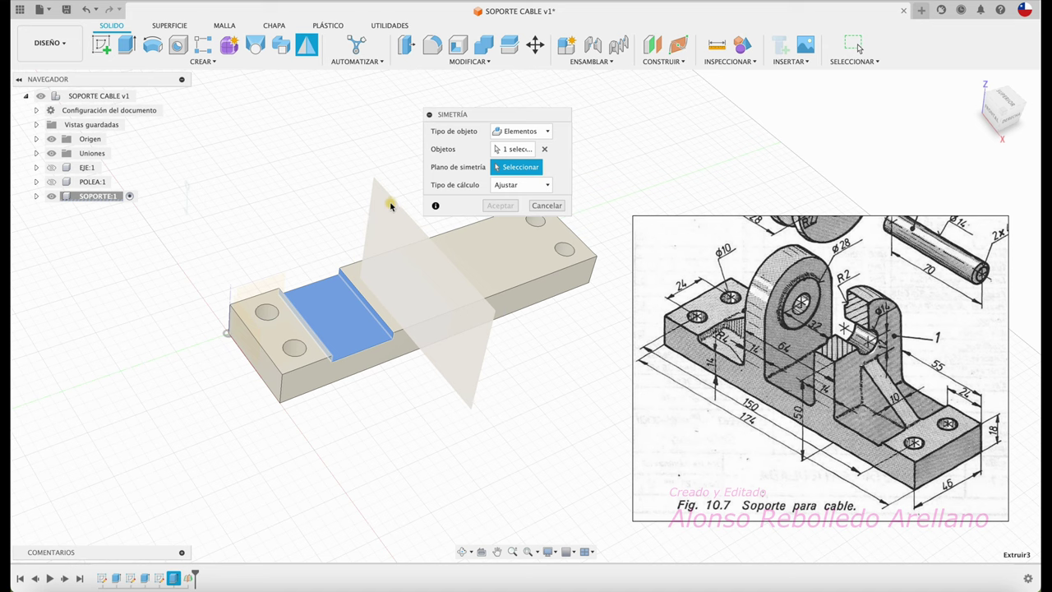
pyautogui.click(406, 198)
pyautogui.click(508, 204)
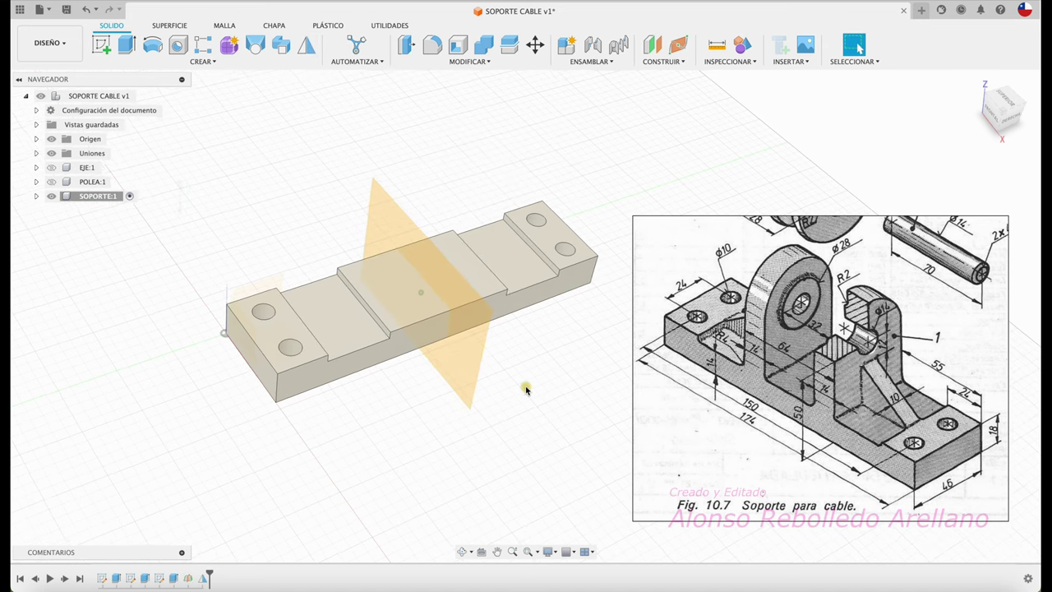
pyautogui.scroll(1, 848, 434)
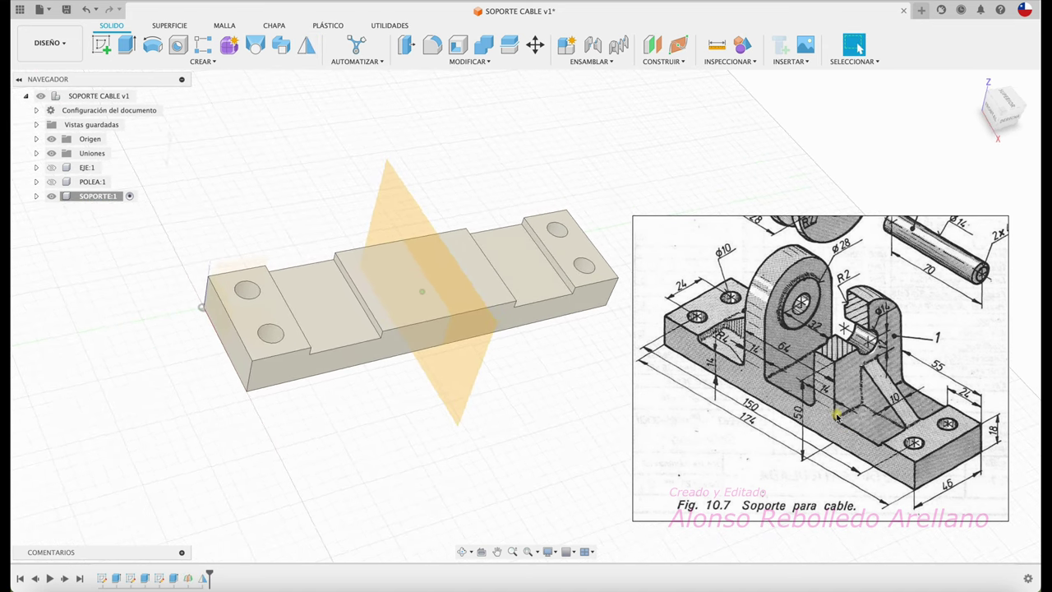
pyautogui.scroll(1, 810, 451)
pyautogui.keyDown('shift'); pyautogui.moveTo(887, 444); pyautogui.dragTo(437, 56, button='middle'); pyautogui.keyUp('shift')
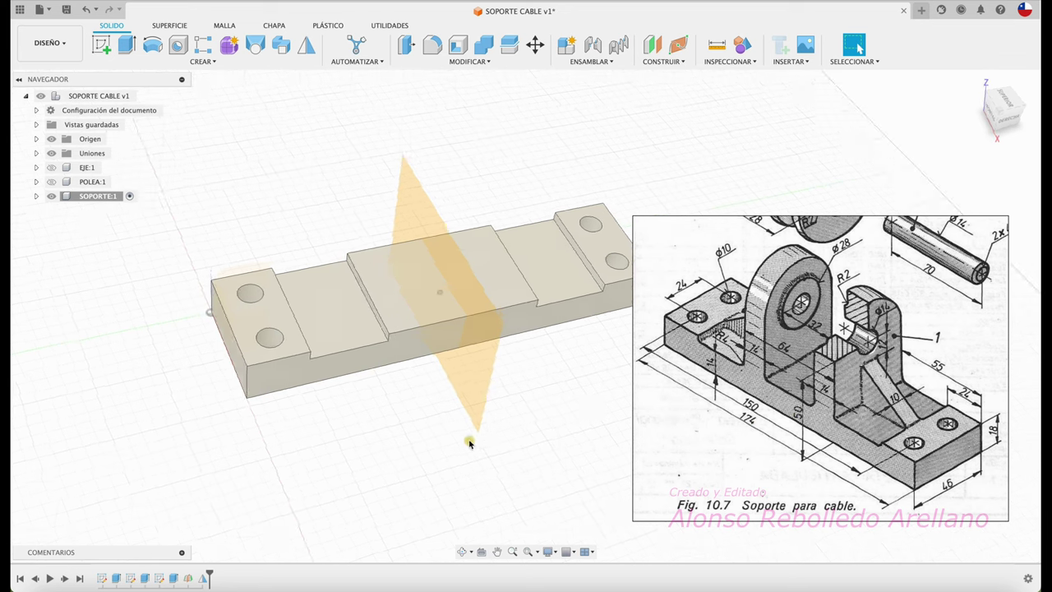
pyautogui.click(432, 46)
# Step: Fillet the four top edges of both grooves with a 4 mm radius
pyautogui.moveTo(374, 181)
pyautogui.keyDown('shift'); pyautogui.mouseDown(button='middle')
pyautogui.moveTo(430, 200)
pyautogui.moveTo(418, 187)
pyautogui.moveTo(471, 248)
pyautogui.moveTo(527, 240)
pyautogui.mouseUp(button='middle'); pyautogui.keyUp('shift')
pyautogui.click(418, 186)
pyautogui.click(496, 251)
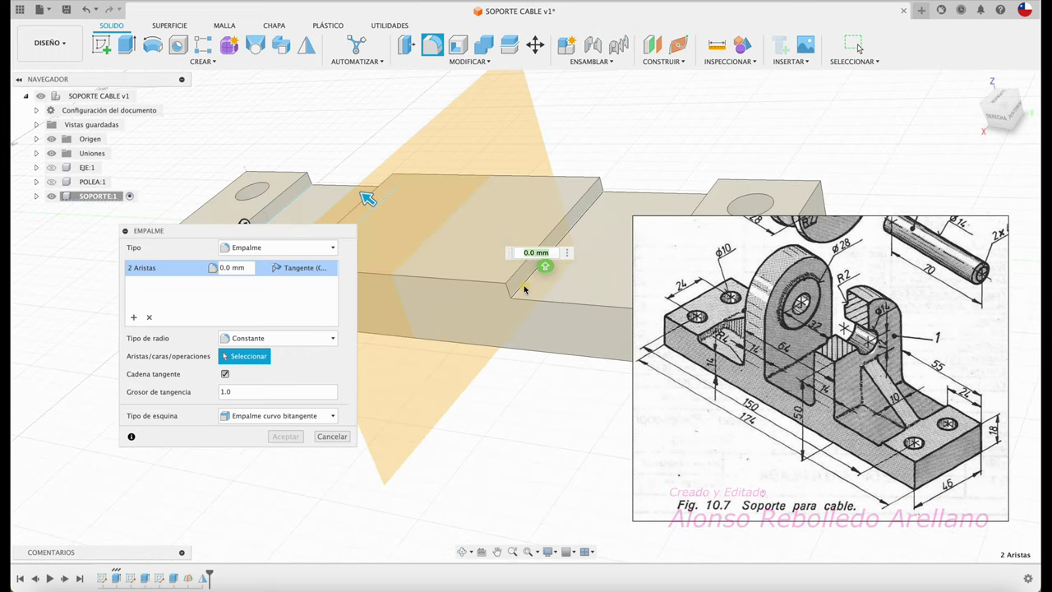
pyautogui.click(528, 278)
pyautogui.keyDown('shift'); pyautogui.moveTo(527, 278); pyautogui.dragTo(598, 203, button='middle'); pyautogui.keyUp('shift')
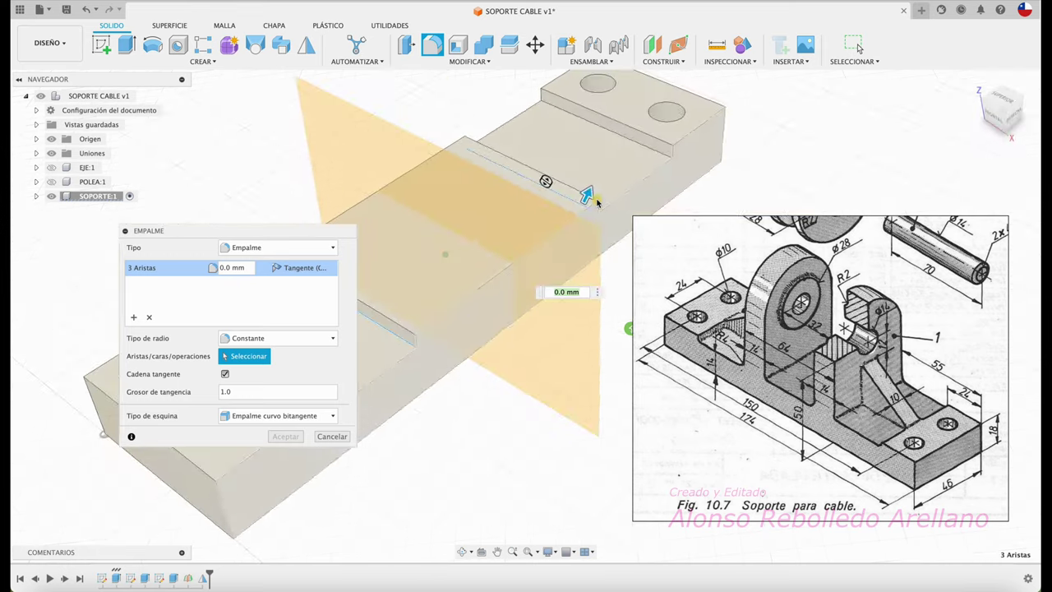
pyautogui.click(630, 139)
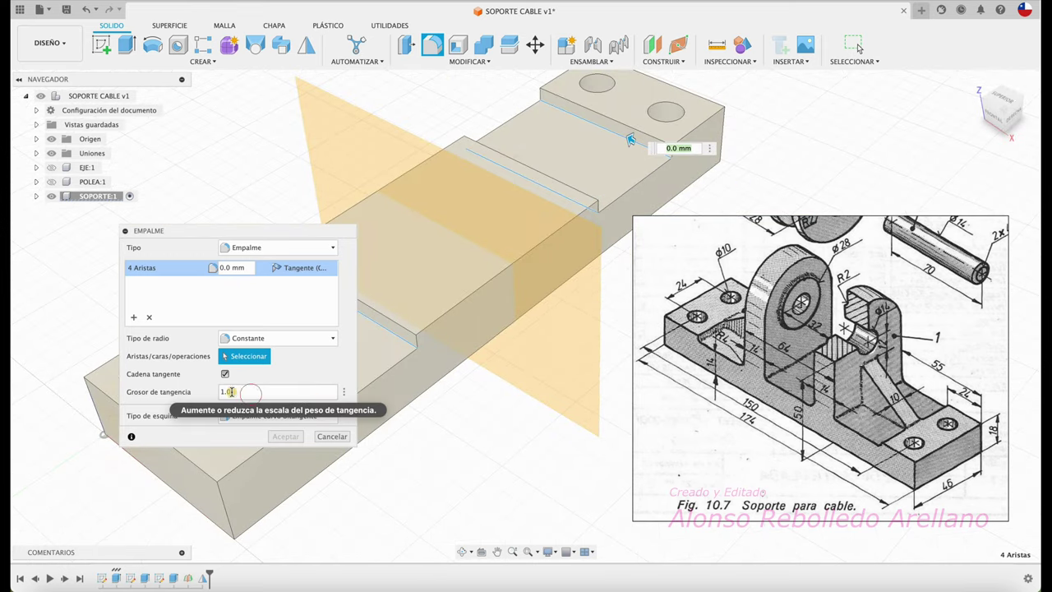
pyautogui.moveTo(238, 392); pyautogui.dragTo(184, 393)
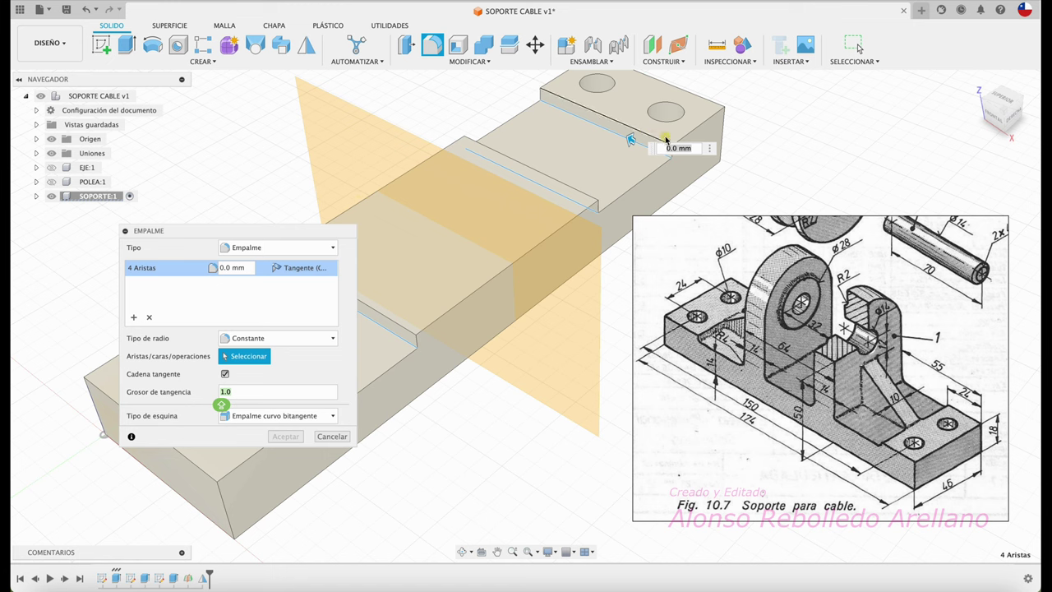
pyautogui.click(693, 148)
pyautogui.write('4')
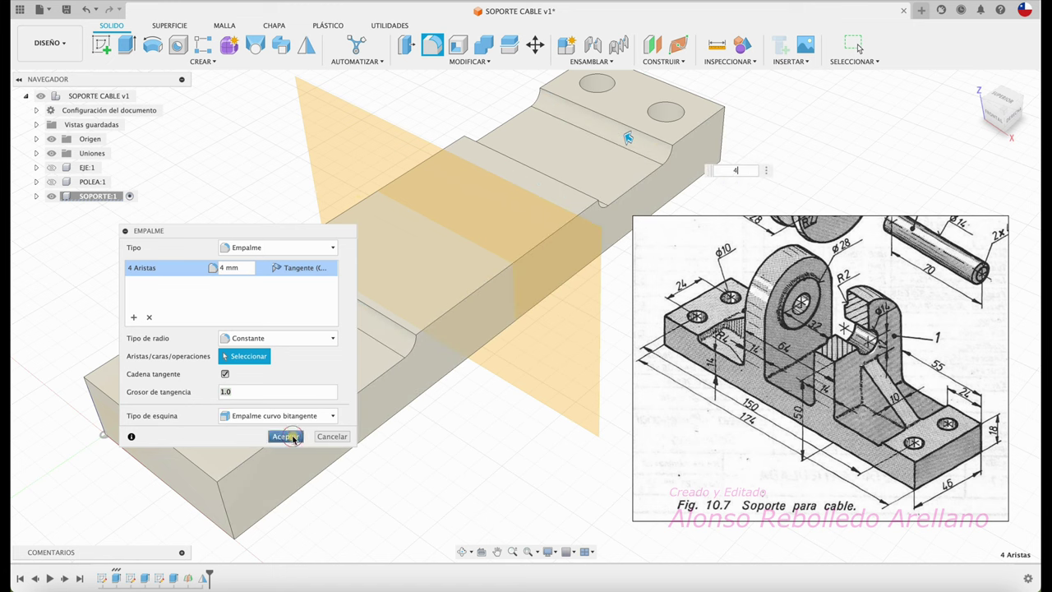
pyautogui.click(286, 436)
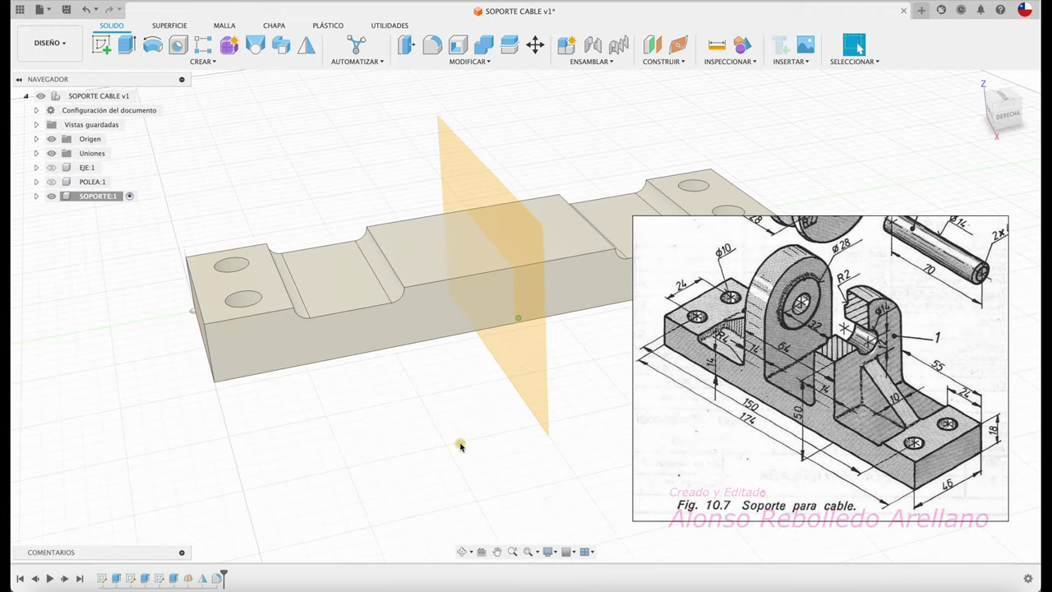
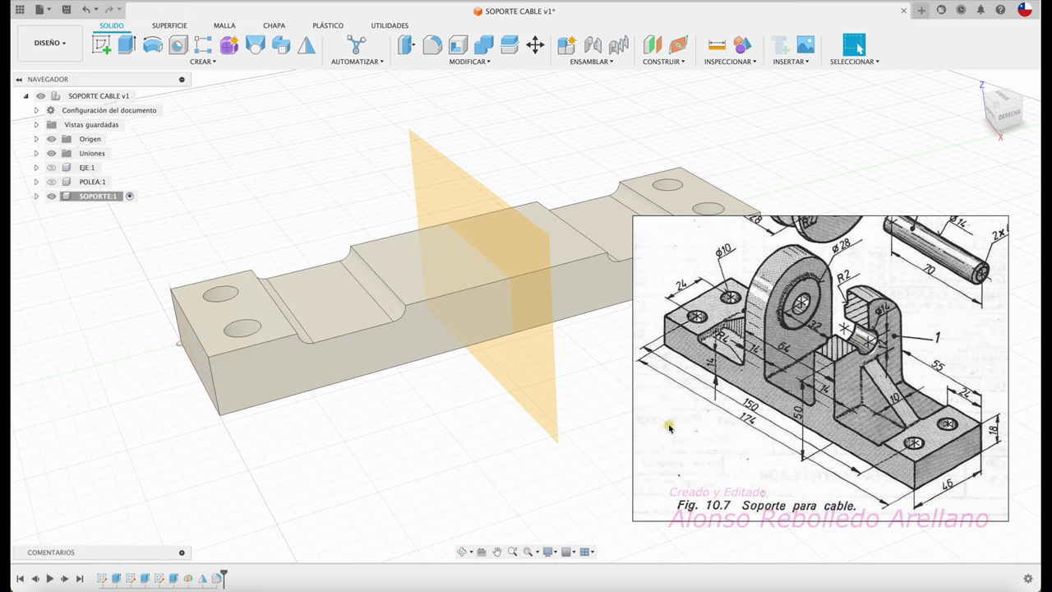
# Step: Start a sketch on the bracket's side face and draw a vertical line up from the notch corner
pyautogui.click(101, 44)
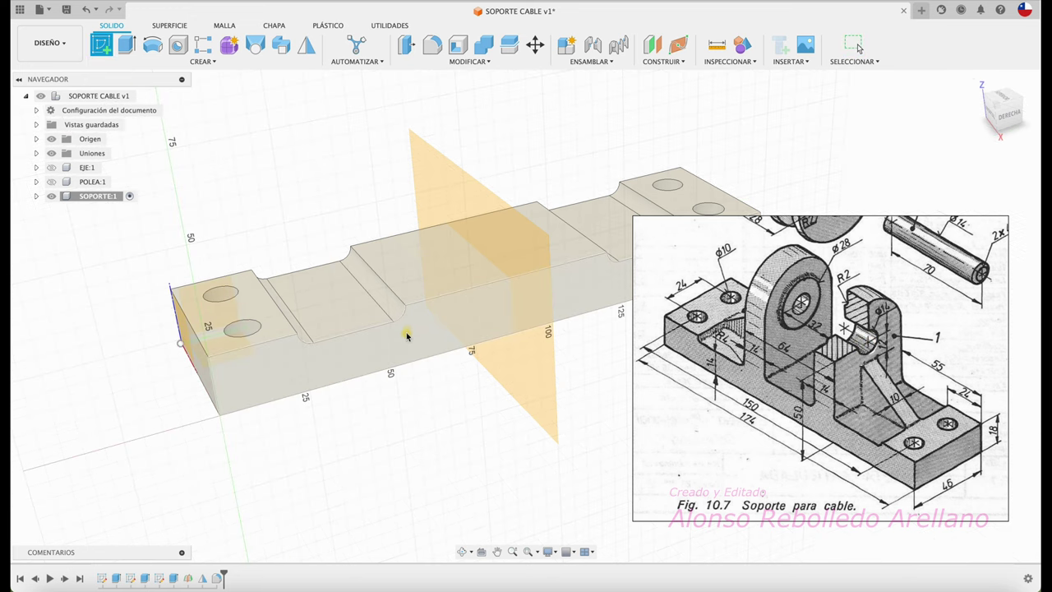
pyautogui.click(409, 333)
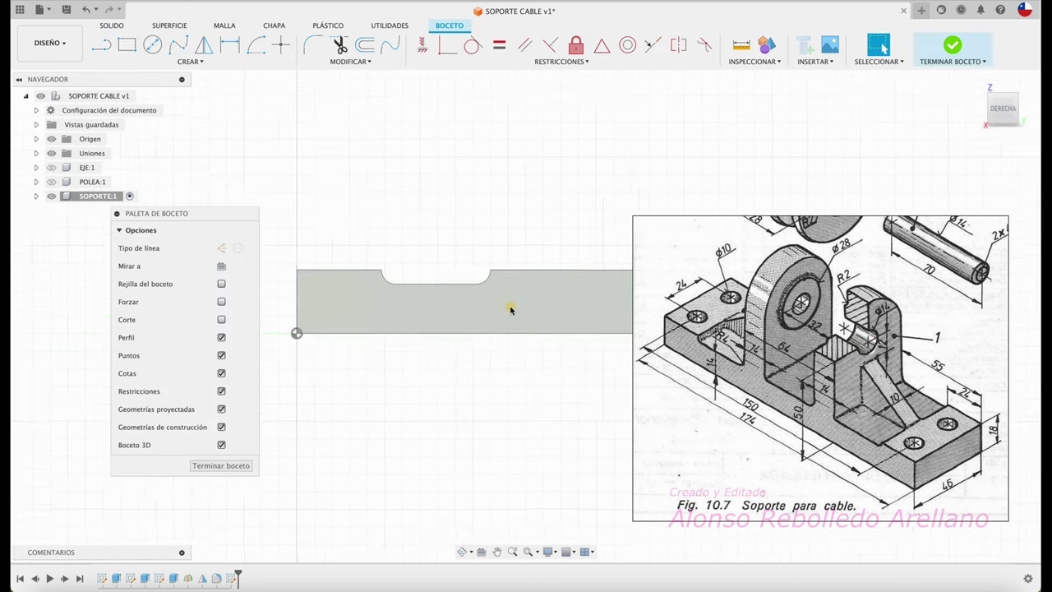
pyautogui.click(103, 46)
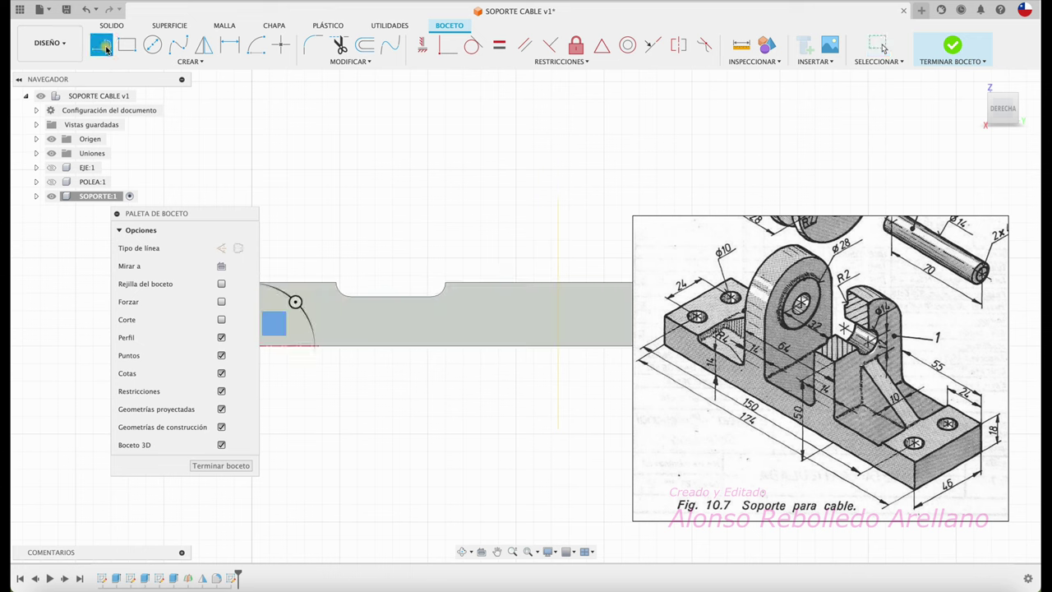
pyautogui.click(446, 284)
pyautogui.press('Escape')
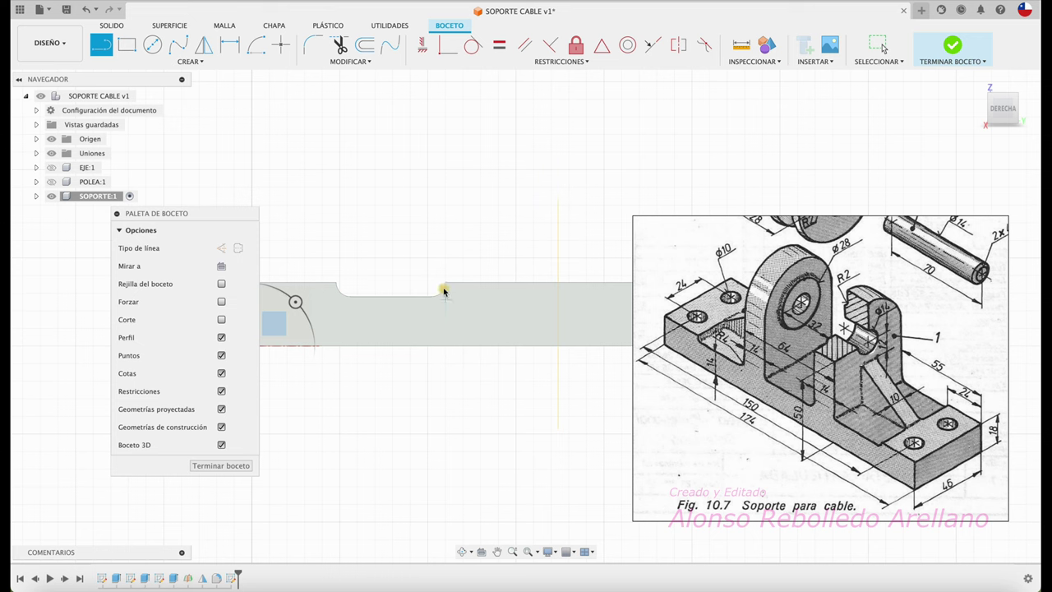
pyautogui.click(445, 286)
pyautogui.click(446, 346)
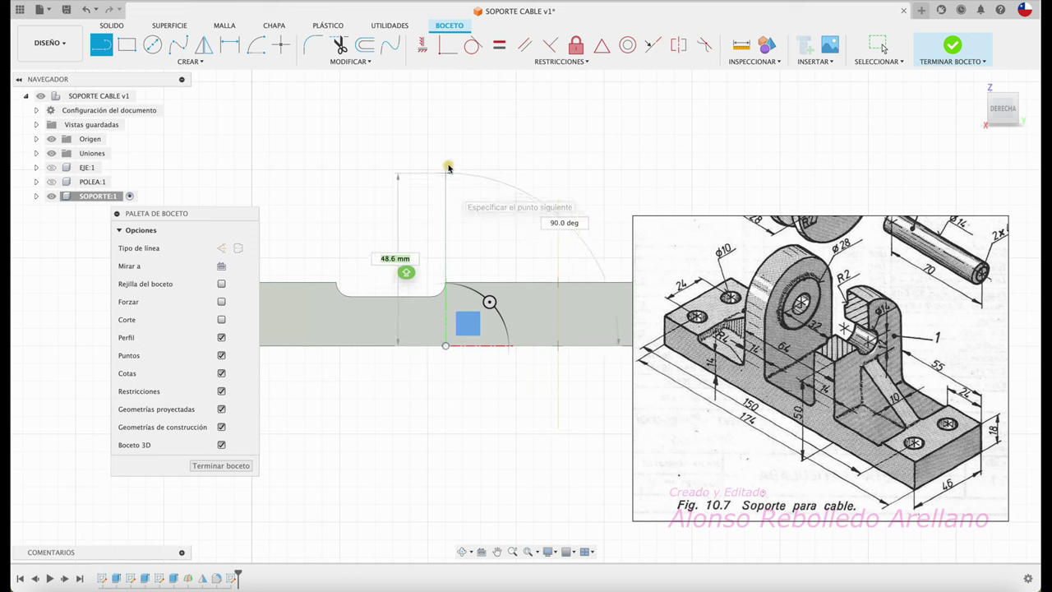
pyautogui.click(447, 166)
pyautogui.press('Escape')
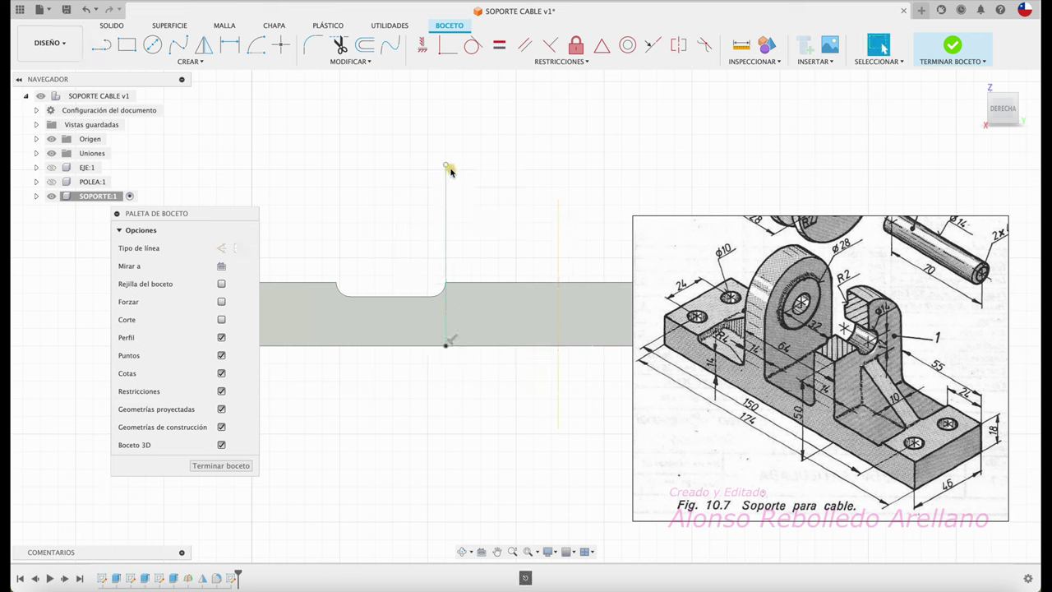
# Step: Dimension the vertical line to 50 mm
pyautogui.press('d')
pyautogui.click(447, 206)
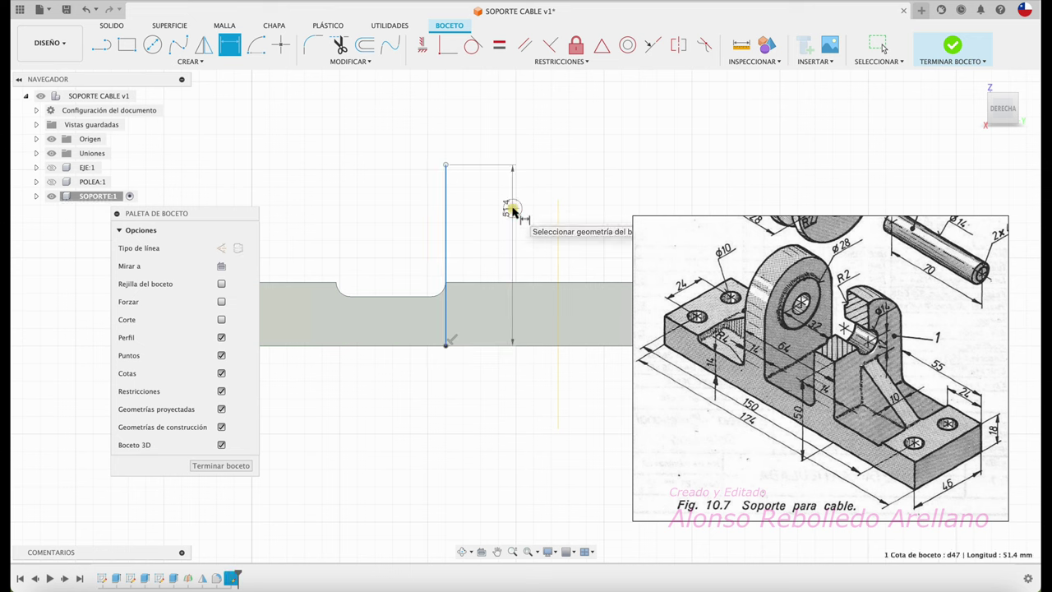
pyautogui.click(512, 209)
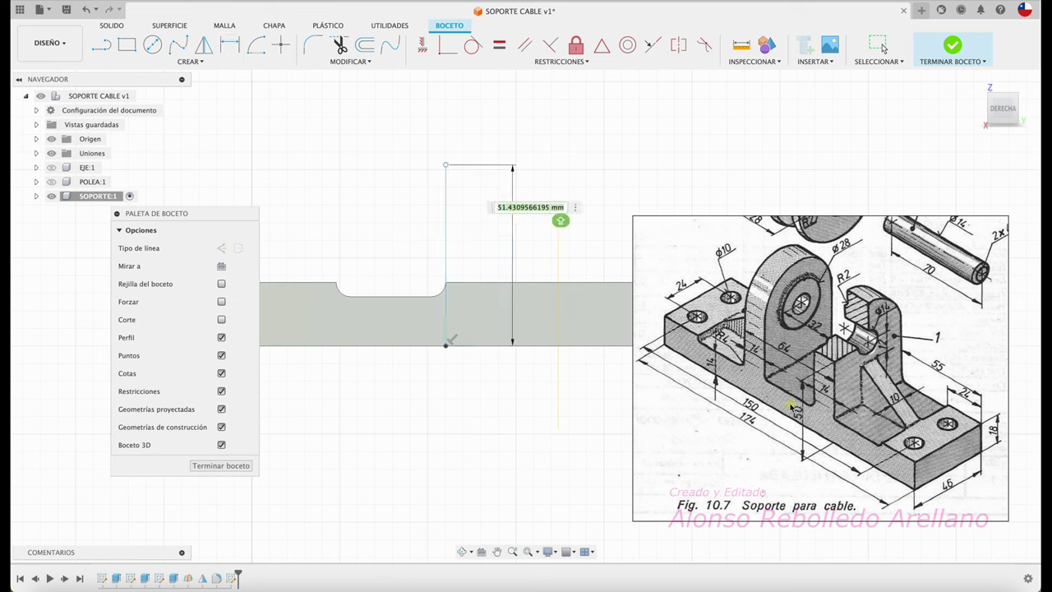
pyautogui.write('50')
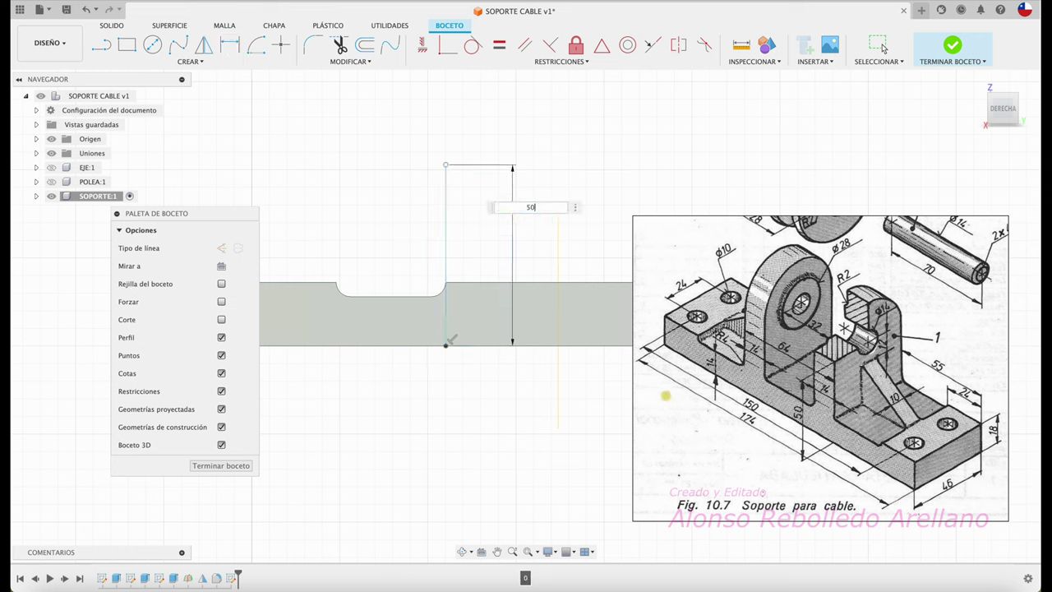
pyautogui.press('Return')
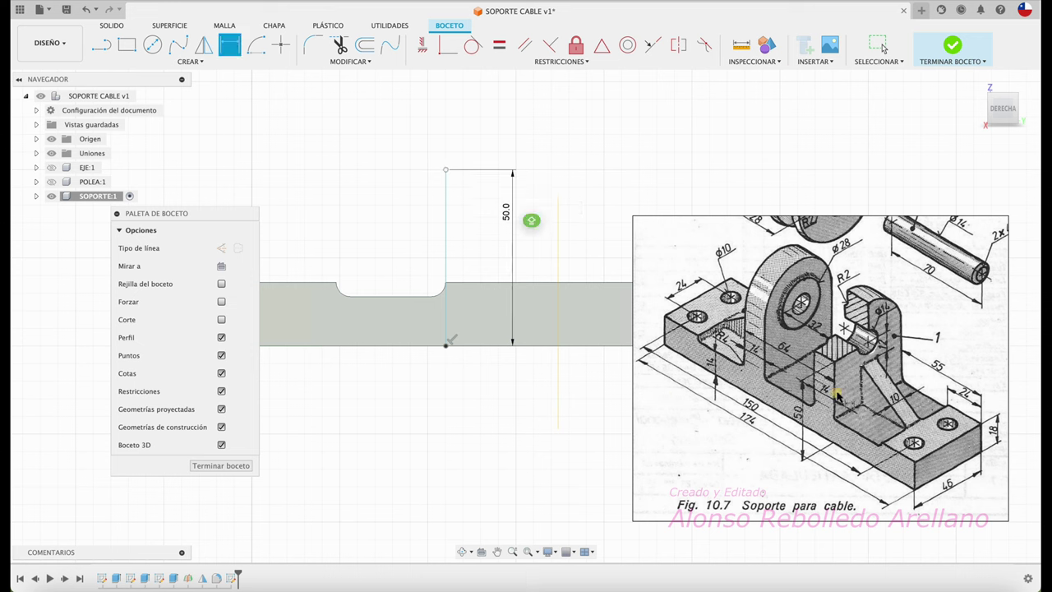
# Step: Offset the line 14 mm to the right, close the top, and finish the sketch
pyautogui.click(366, 48)
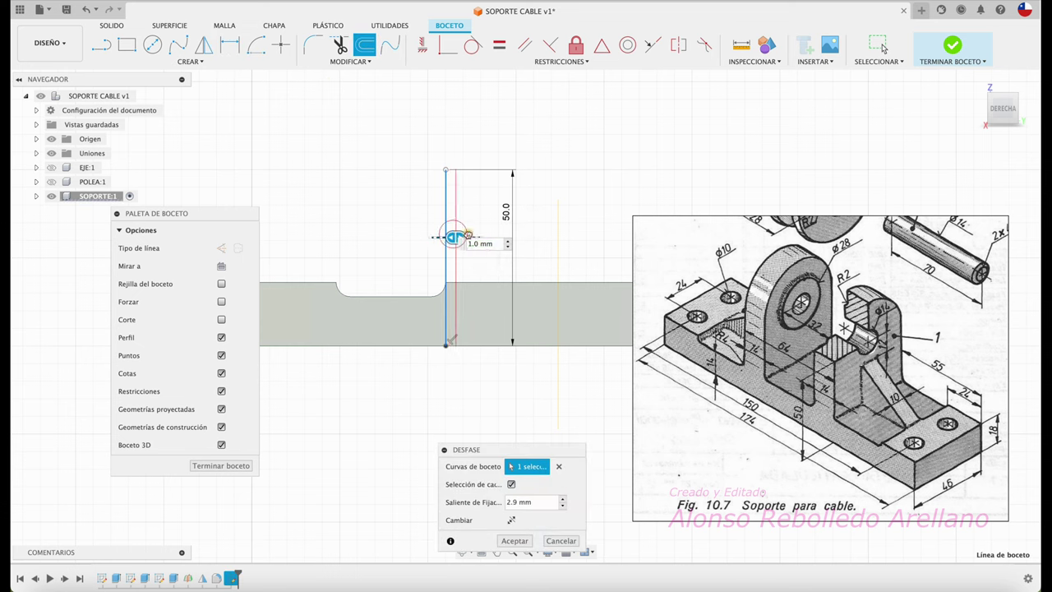
pyautogui.moveTo(448, 238); pyautogui.dragTo(474, 238)
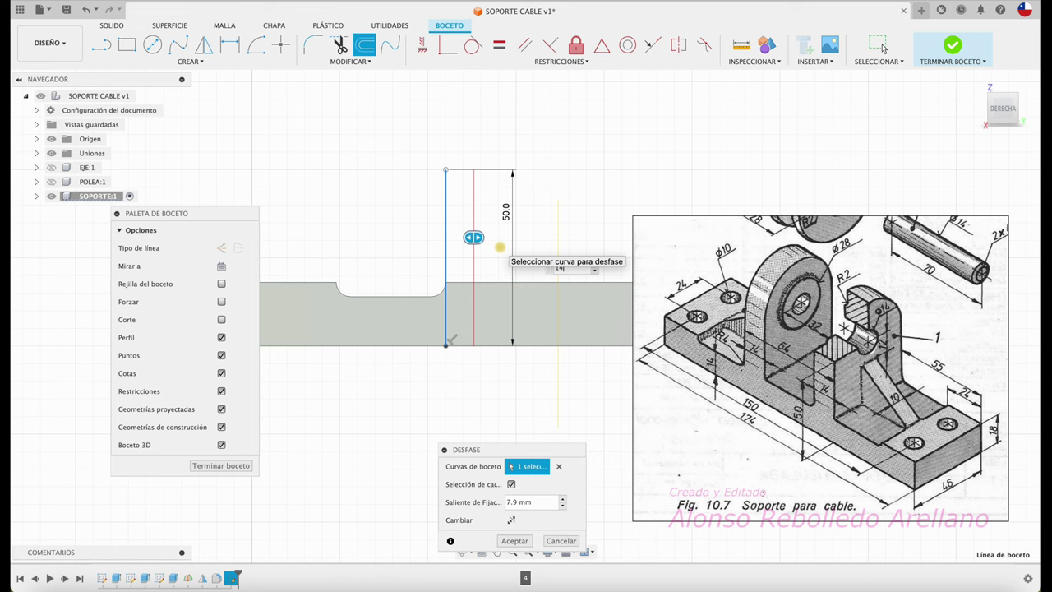
pyautogui.press('Return')
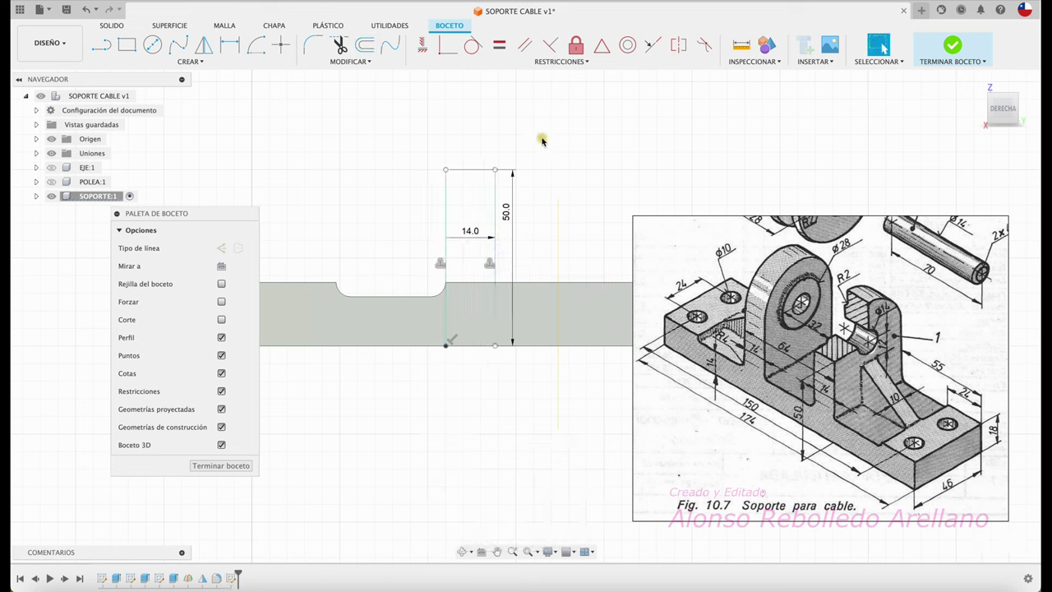
pyautogui.press('l')
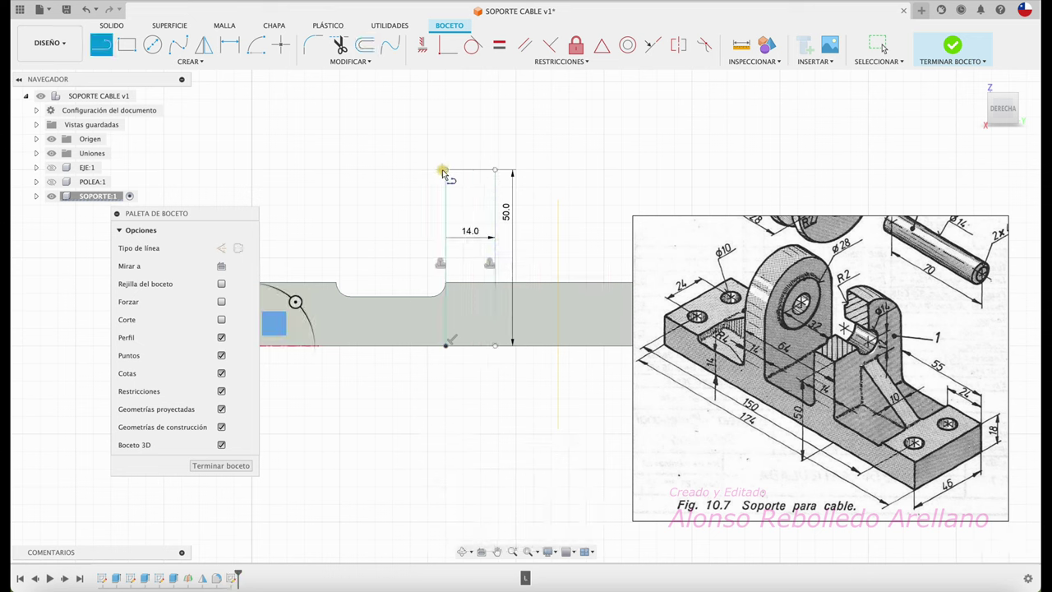
pyautogui.click(447, 170)
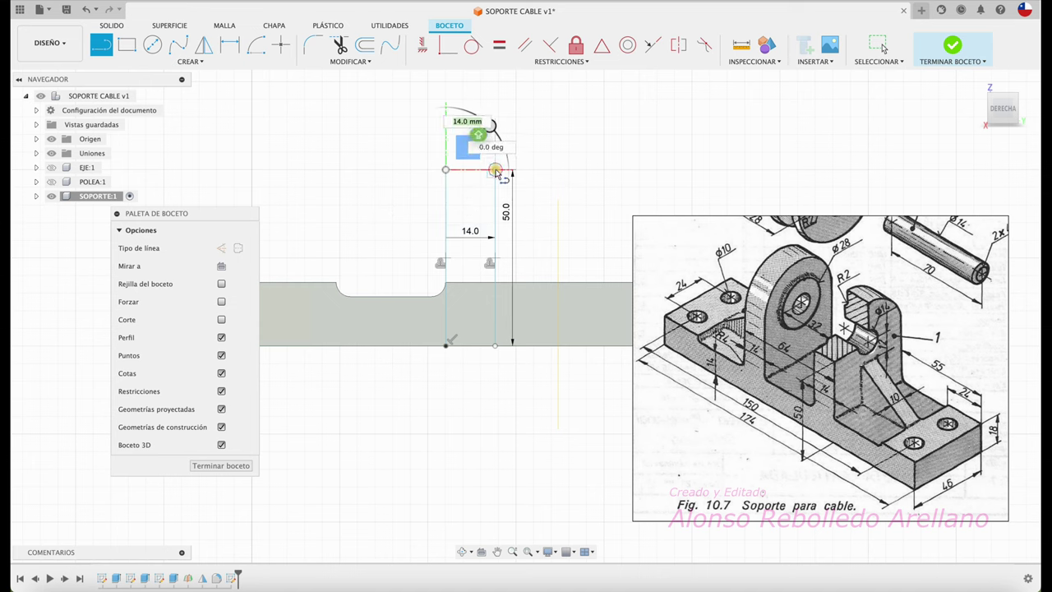
pyautogui.click(495, 170)
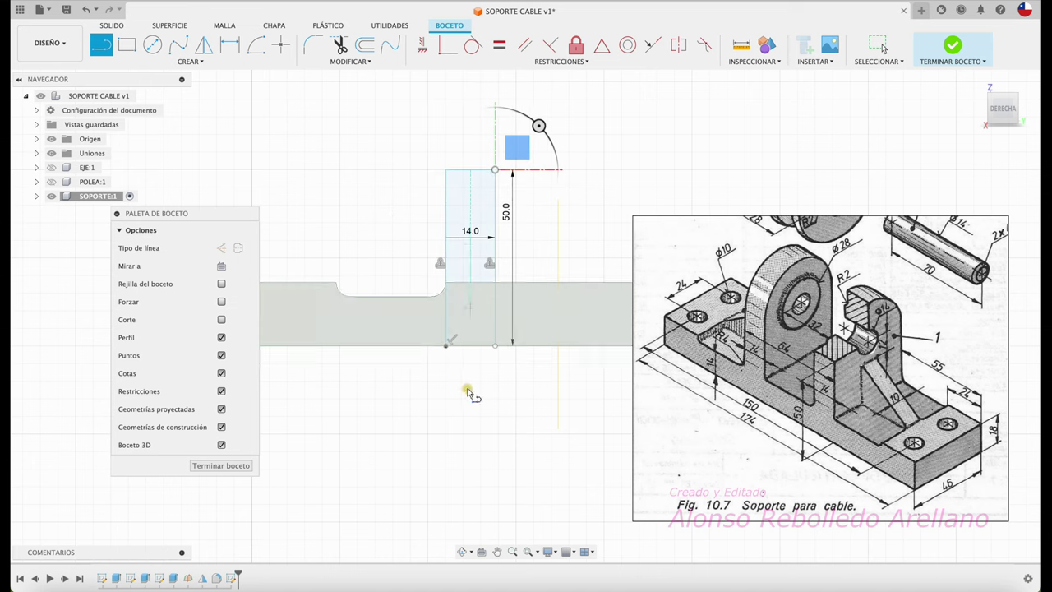
pyautogui.click(953, 45)
# Step: Extrude the 14 × 50 mm profile up to the far face, joined to the bracket
pyautogui.press('e')
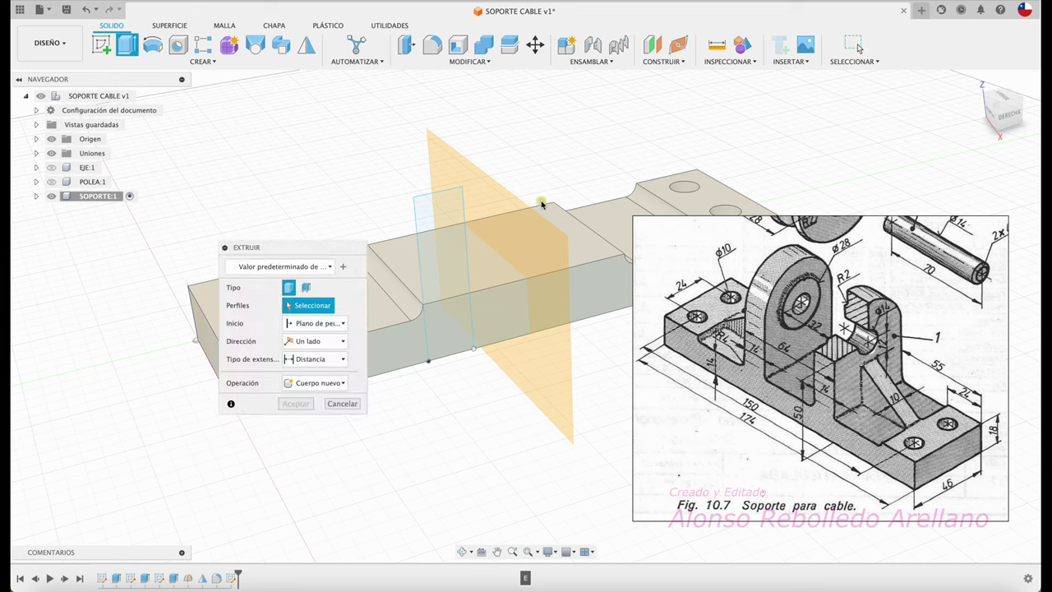
pyautogui.click(427, 238)
pyautogui.keyDown('shift'); pyautogui.moveTo(482, 239); pyautogui.dragTo(493, 292, button='middle'); pyautogui.keyUp('shift')
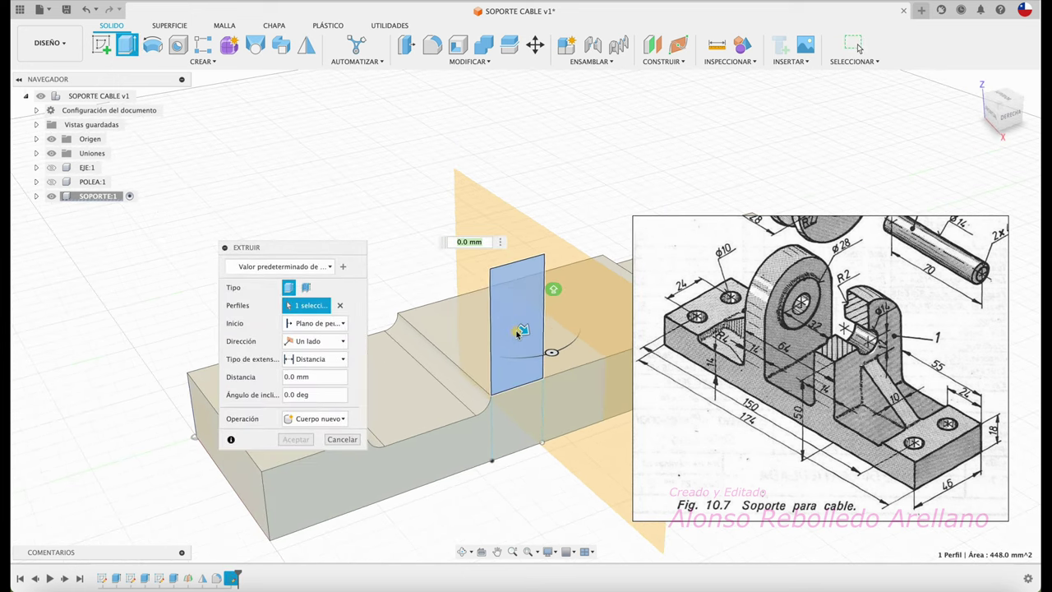
pyautogui.moveTo(493, 289); pyautogui.dragTo(427, 271)
pyautogui.moveTo(428, 271)
pyautogui.keyDown('shift'); pyautogui.mouseDown(button='middle')
pyautogui.moveTo(453, 278)
pyautogui.moveTo(340, 352)
pyautogui.mouseUp(button='middle'); pyautogui.keyUp('shift')
pyautogui.click(340, 358)
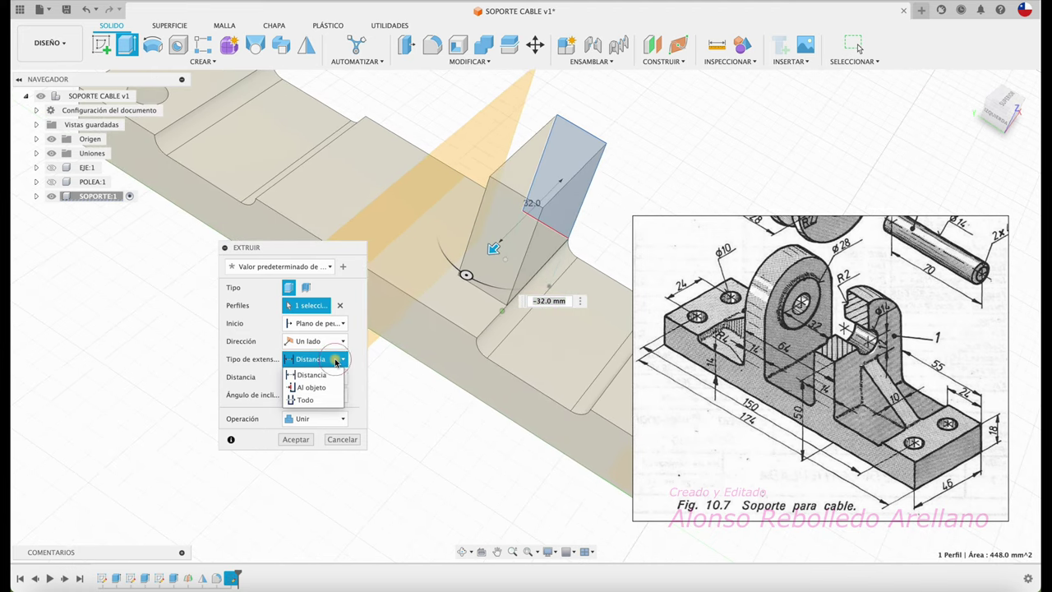
pyautogui.click(322, 392)
pyautogui.click(461, 371)
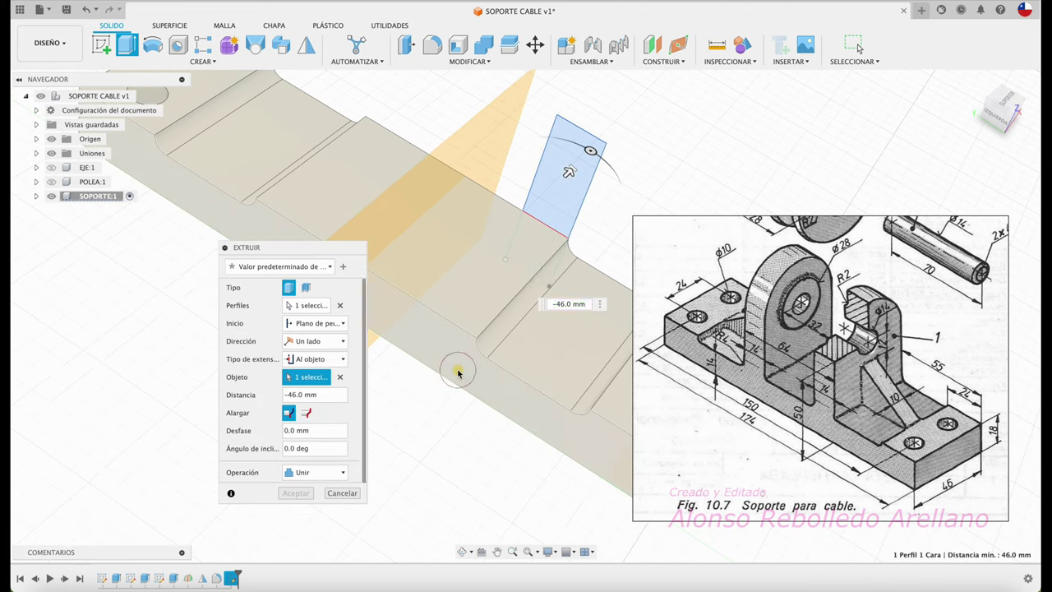
pyautogui.click(296, 493)
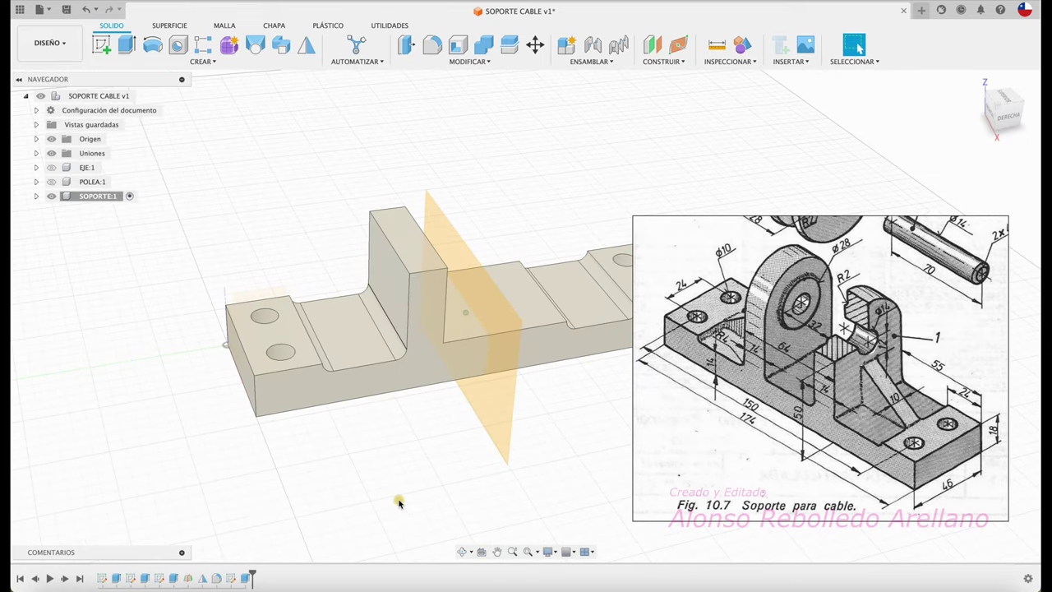
# Step: Zoom in and bring up the lug sketch's options in the timeline
pyautogui.scroll(3, 398, 503)
pyautogui.scroll(2, 399, 503)
pyautogui.scroll(2, 399, 503)
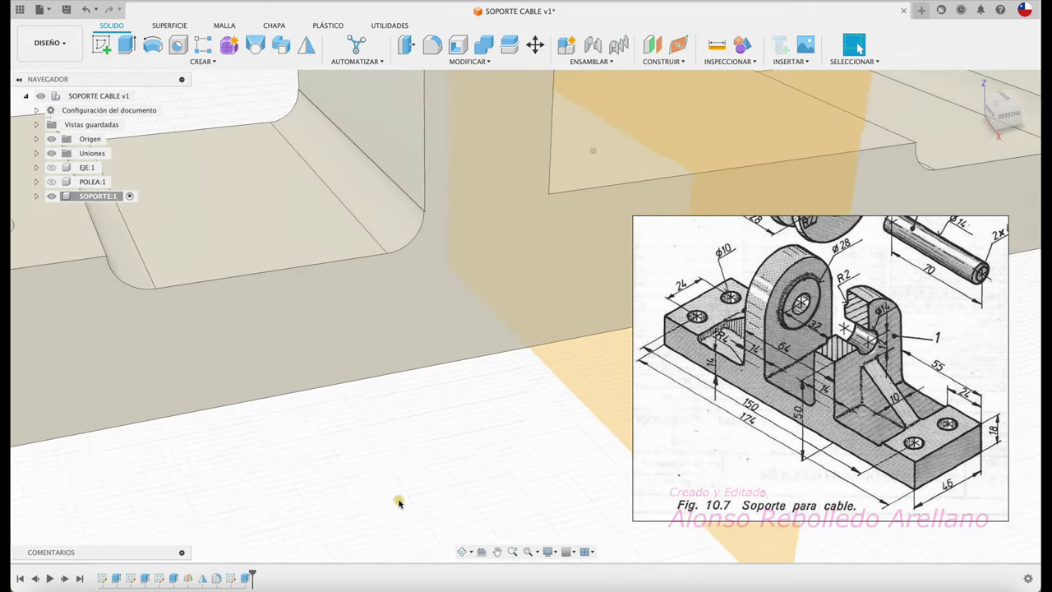
pyautogui.scroll(2, 399, 503)
pyautogui.scroll(2, 420, 271)
pyautogui.scroll(2, 430, 244)
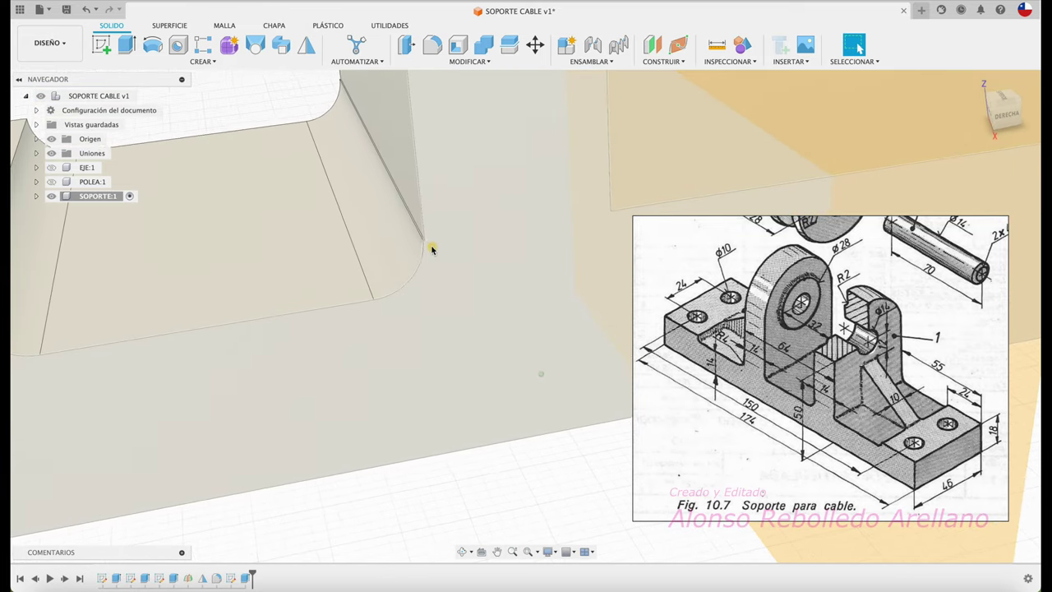
pyautogui.scroll(2, 430, 244)
pyautogui.scroll(2, 428, 268)
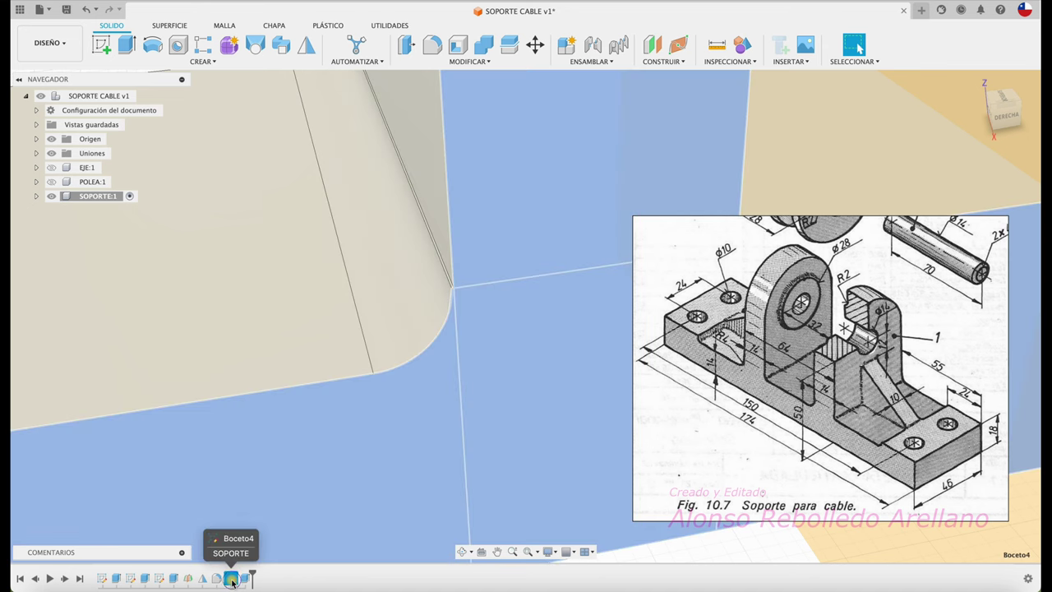
pyautogui.rightClick(232, 579)
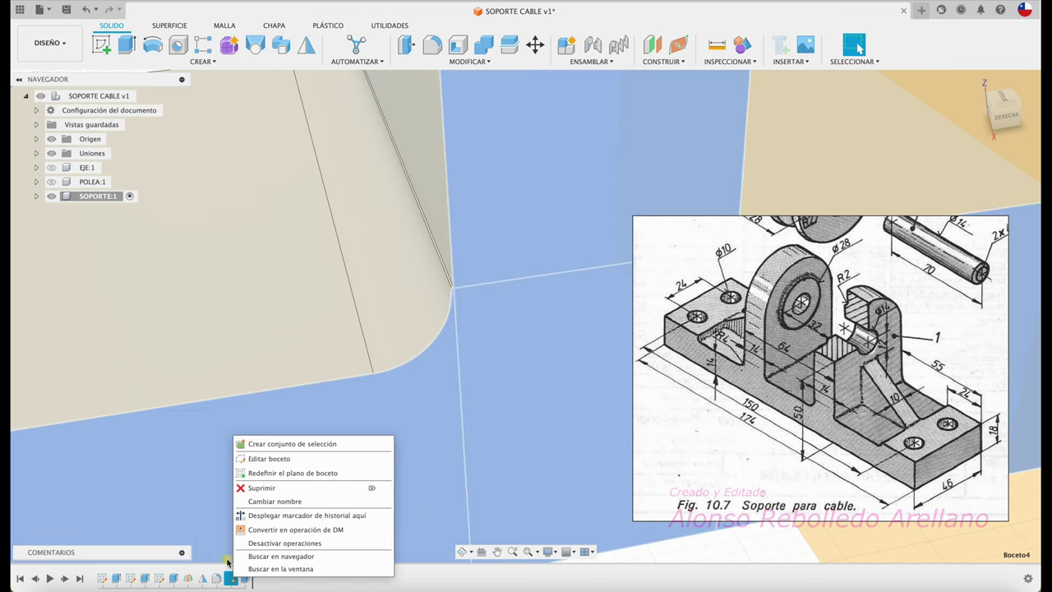
# Step: Edit the lug sketch, dragging its corner point down-left, and return to the side view
pyautogui.click(284, 458)
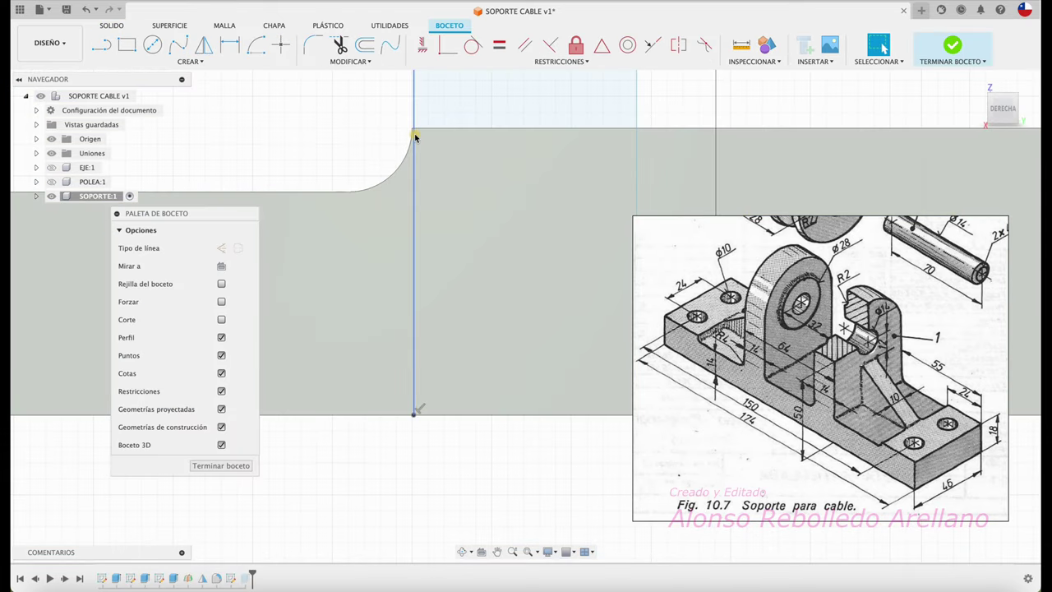
pyautogui.moveTo(415, 133); pyautogui.dragTo(335, 205)
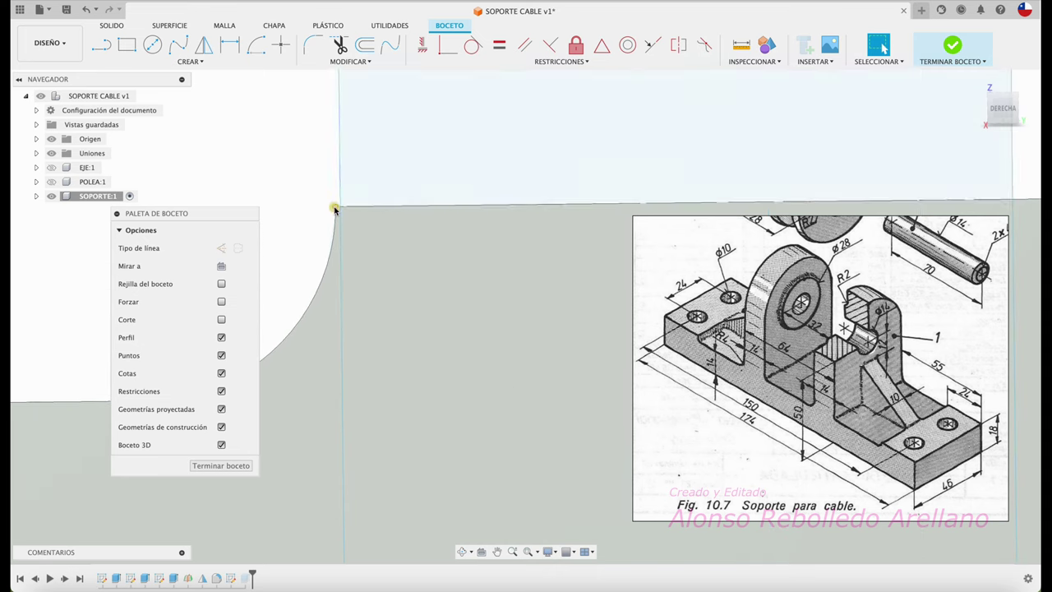
pyautogui.keyDown('shift'); pyautogui.moveTo(862, 153); pyautogui.dragTo(841, 160, button='middle'); pyautogui.keyUp('shift')
pyautogui.click(1011, 110)
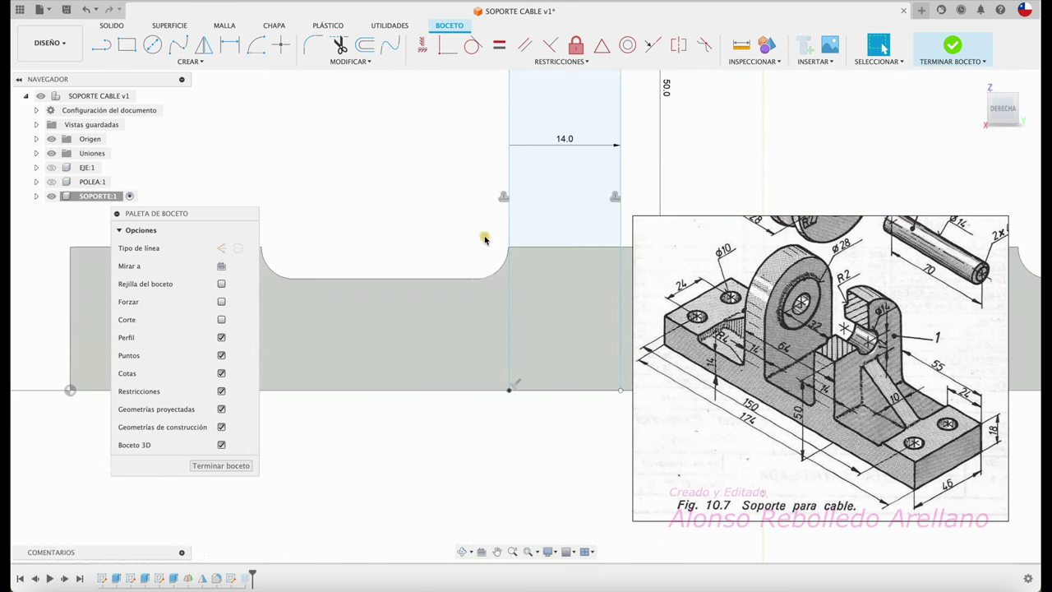
# Step: Delete the old vertical line and draw a new vertical line rising from the notch corner
pyautogui.click(510, 231)
pyautogui.press('Delete')
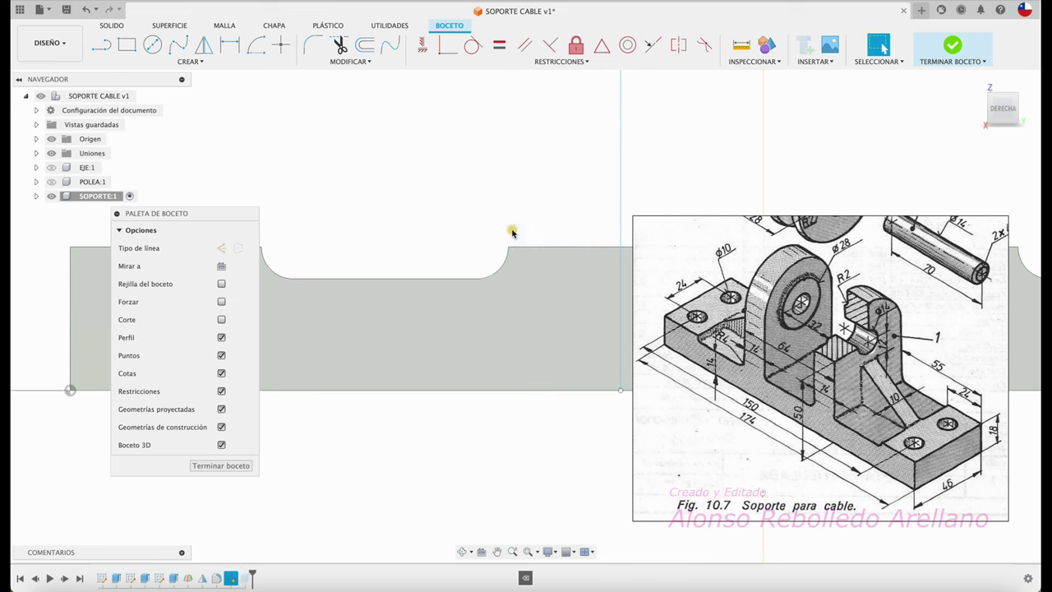
pyautogui.click(101, 45)
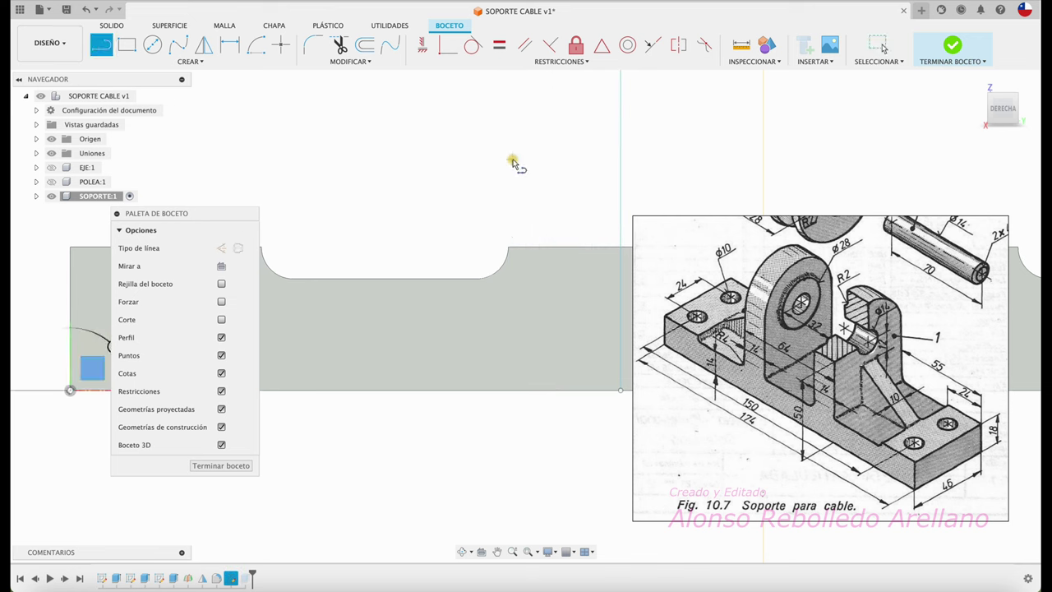
pyautogui.click(510, 247)
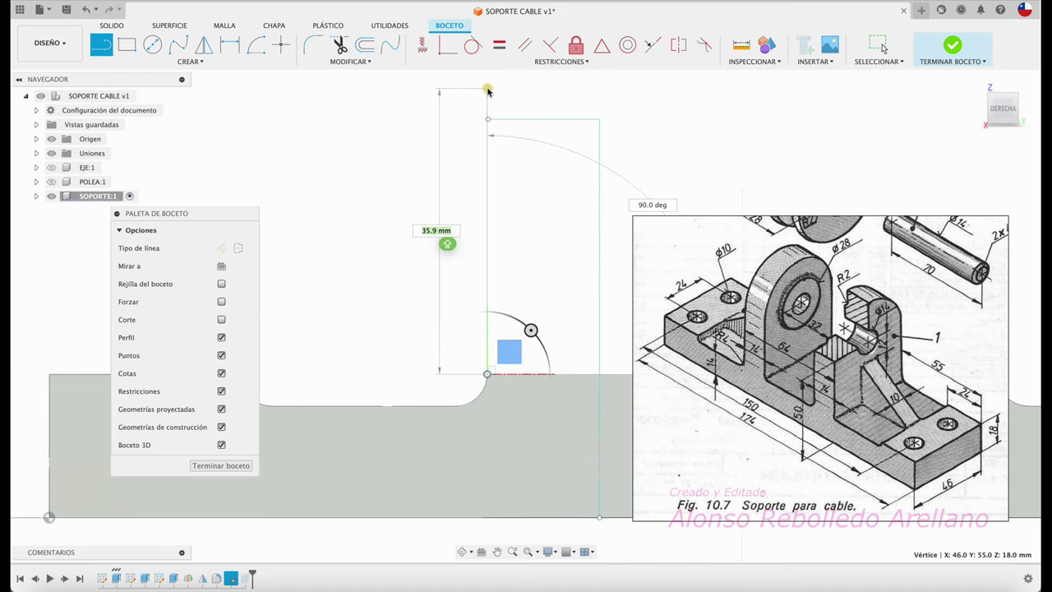
pyautogui.click(487, 88)
pyautogui.press('Escape')
pyautogui.click(498, 122)
pyautogui.click(474, 122)
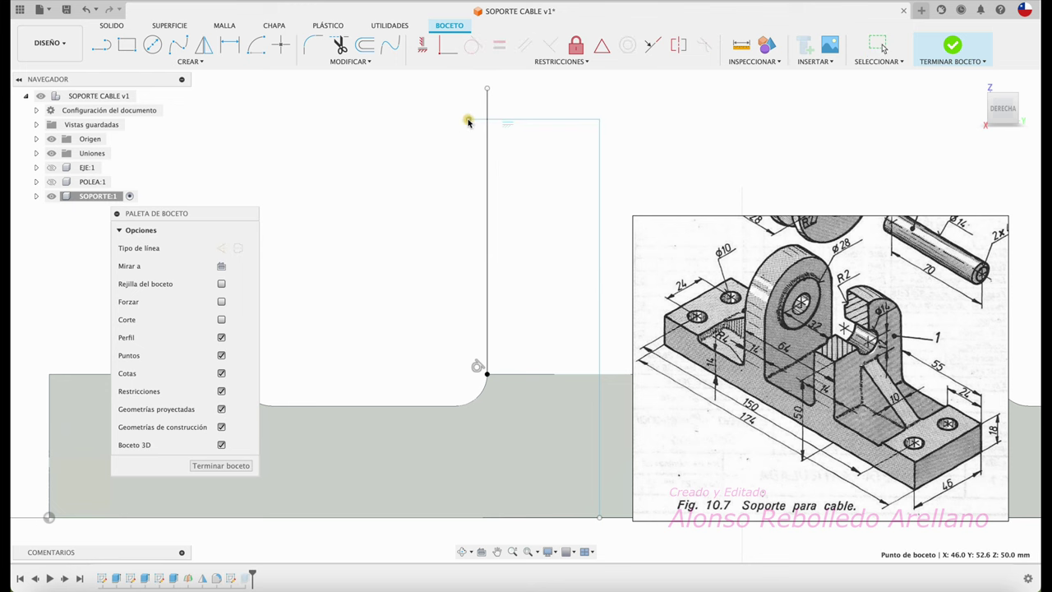
# Step: Cancel the pending extrusion, finish the sketch, and roll the timeline back before it
pyautogui.scroll(-3, 446, 238)
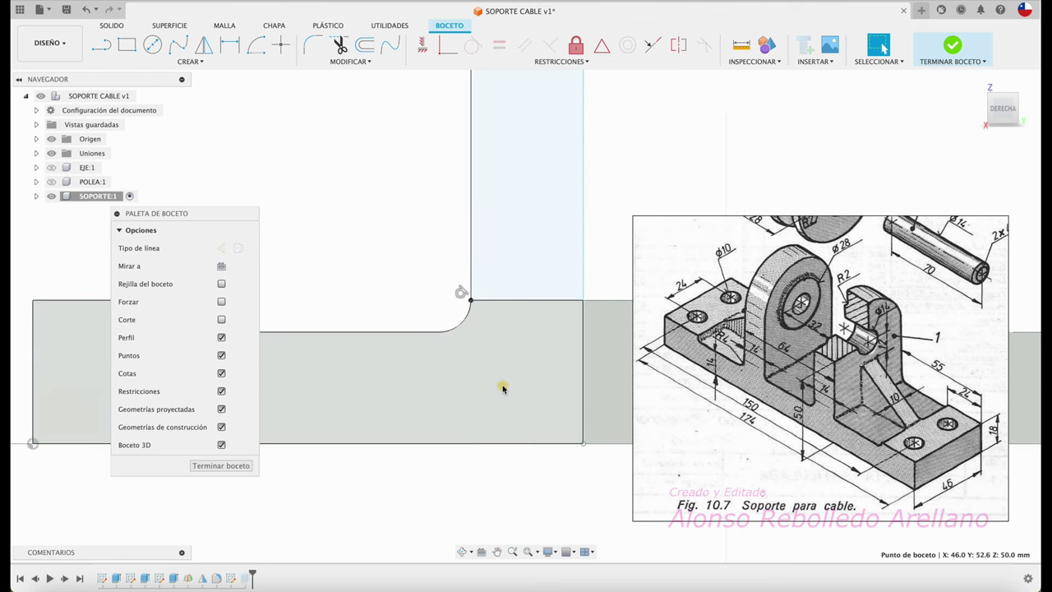
pyautogui.keyDown('shift'); pyautogui.moveTo(465, 424); pyautogui.dragTo(536, 97, button='middle'); pyautogui.keyUp('shift')
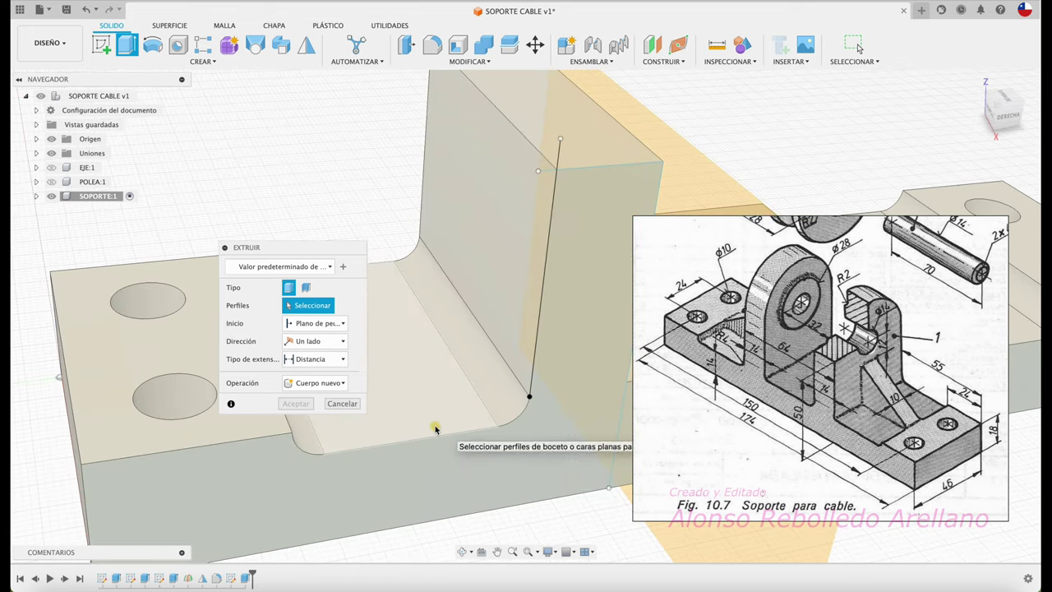
pyautogui.click(342, 403)
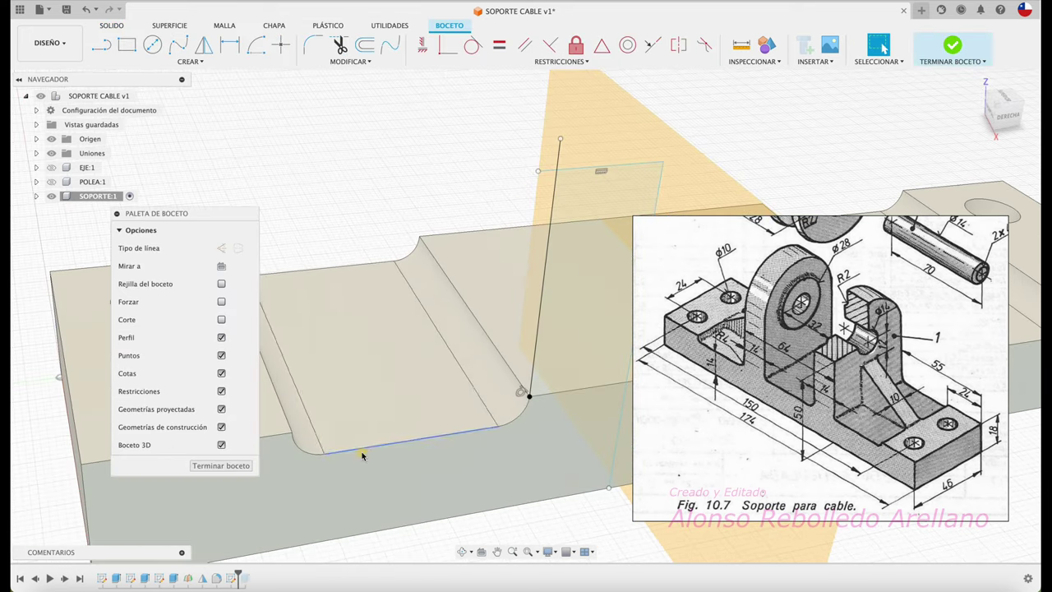
pyautogui.click(248, 573)
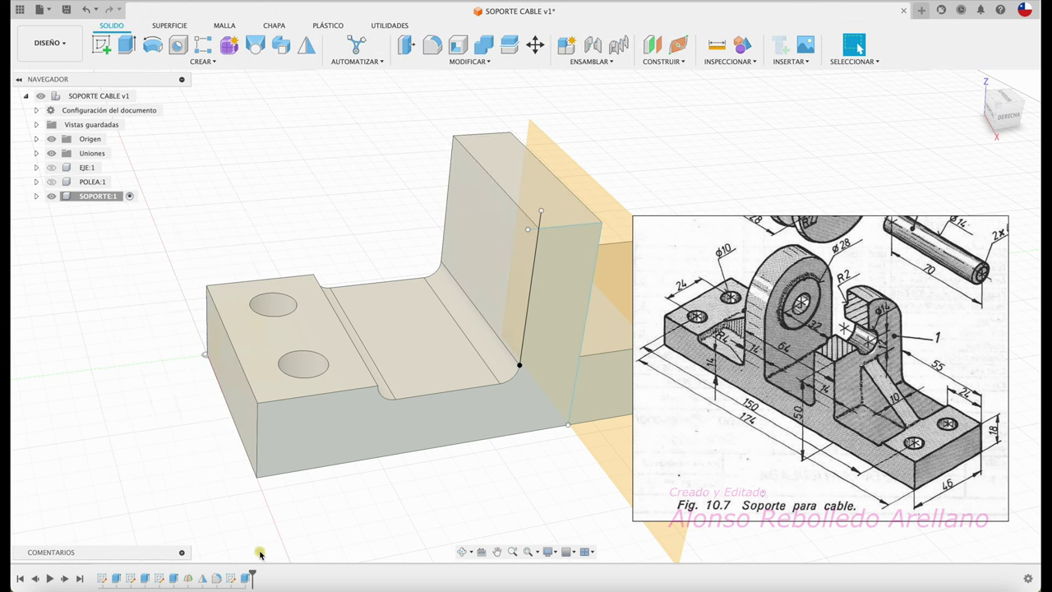
pyautogui.moveTo(253, 573); pyautogui.dragTo(230, 571)
# Step: Mirror the SOPORTE body across the middle plane to add a second upright, then start a new sketch
pyautogui.keyDown('shift'); pyautogui.moveTo(370, 495); pyautogui.dragTo(503, 330, button='middle'); pyautogui.keyUp('shift')
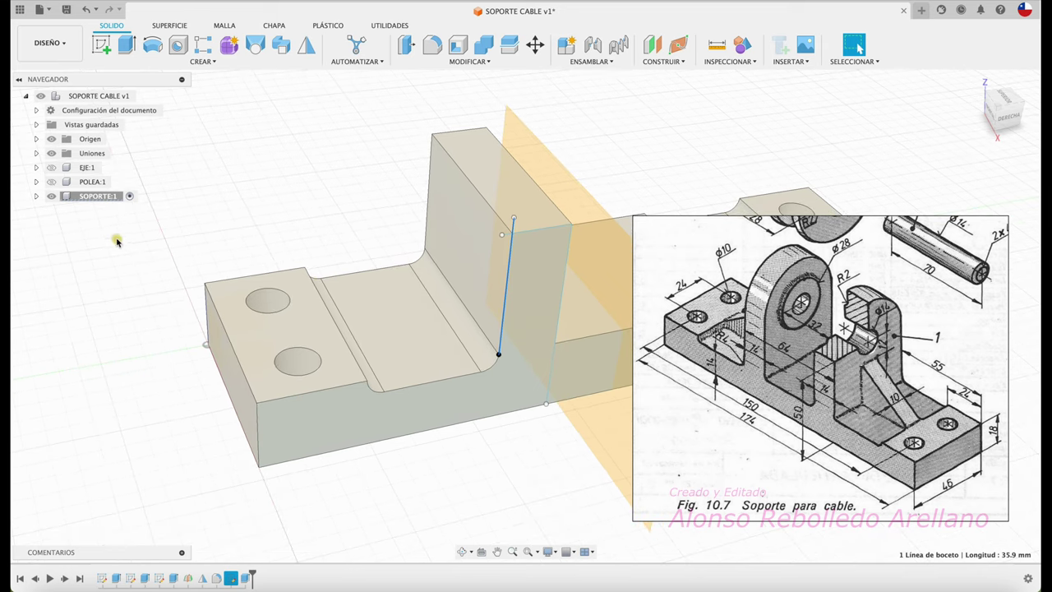
pyautogui.moveTo(65, 214)
pyautogui.keyDown('shift'); pyautogui.mouseDown(button='middle')
pyautogui.moveTo(216, 198)
pyautogui.moveTo(347, 83)
pyautogui.mouseUp(button='middle'); pyautogui.keyUp('shift')
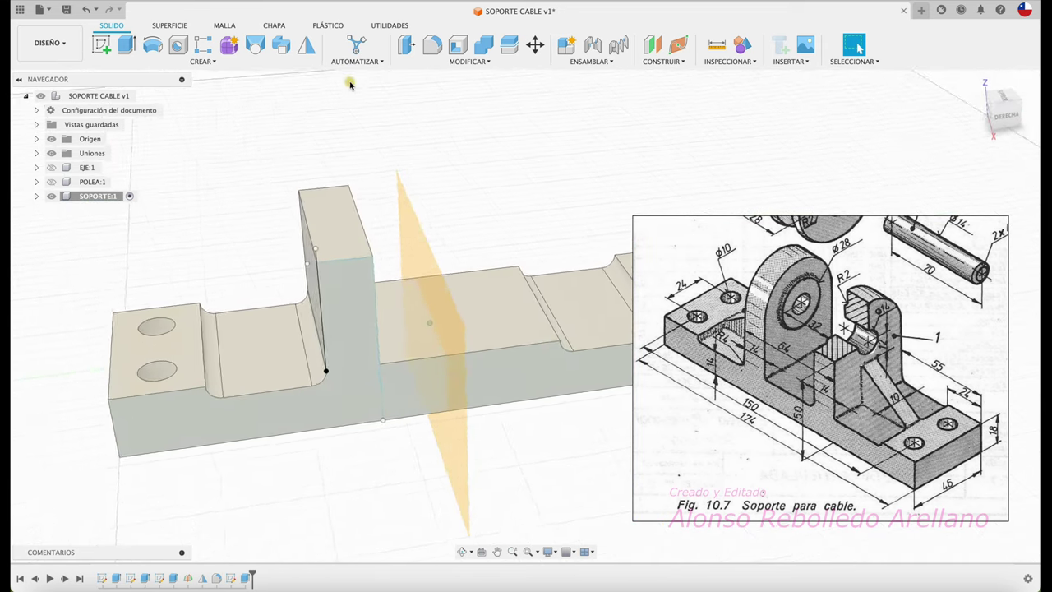
pyautogui.click(309, 48)
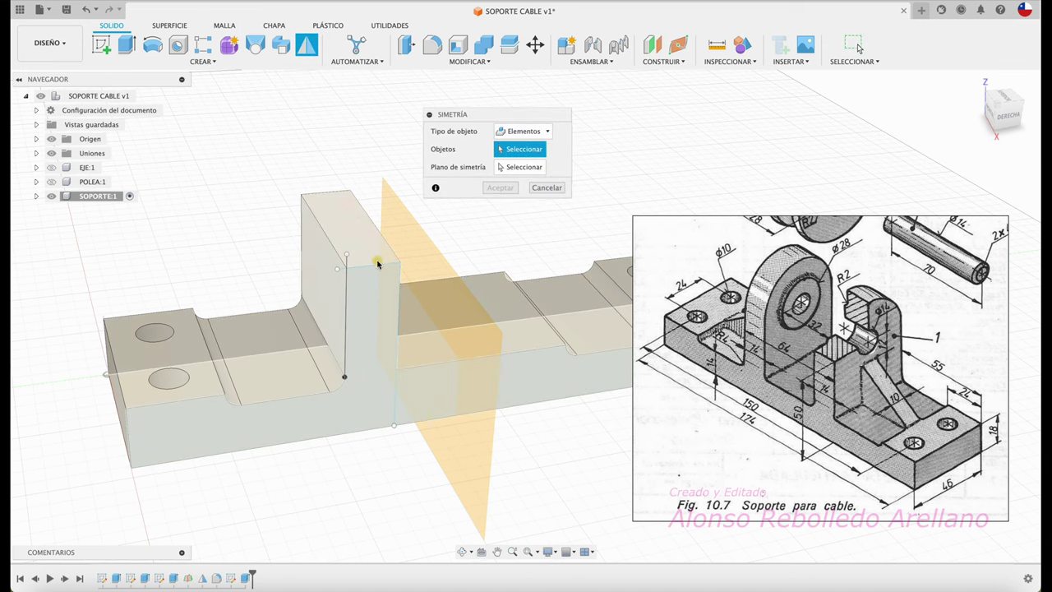
pyautogui.click(334, 238)
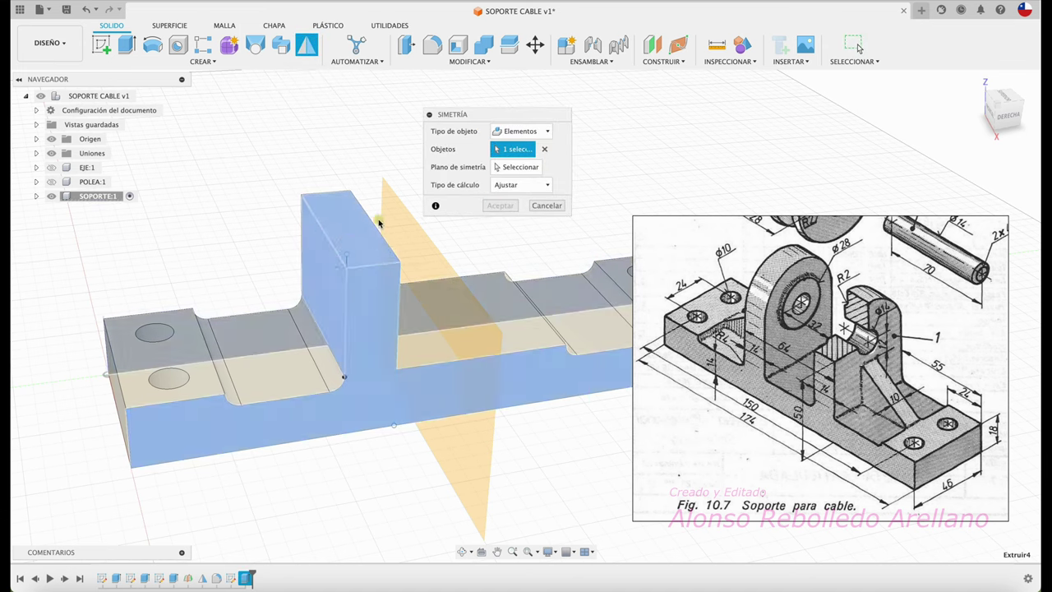
pyautogui.click(433, 252)
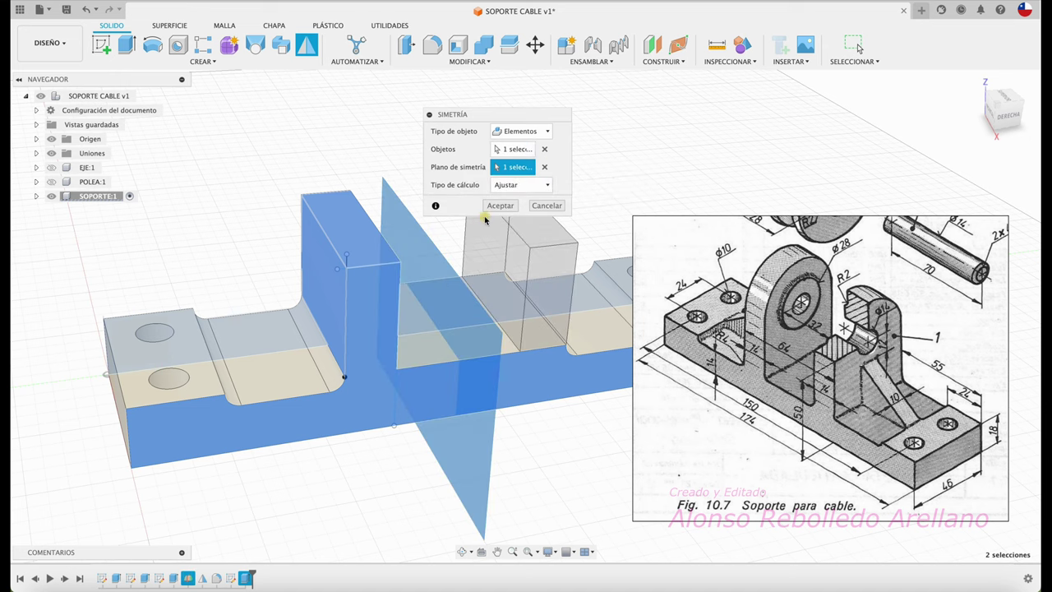
pyautogui.click(498, 206)
pyautogui.scroll(-3, 436, 182)
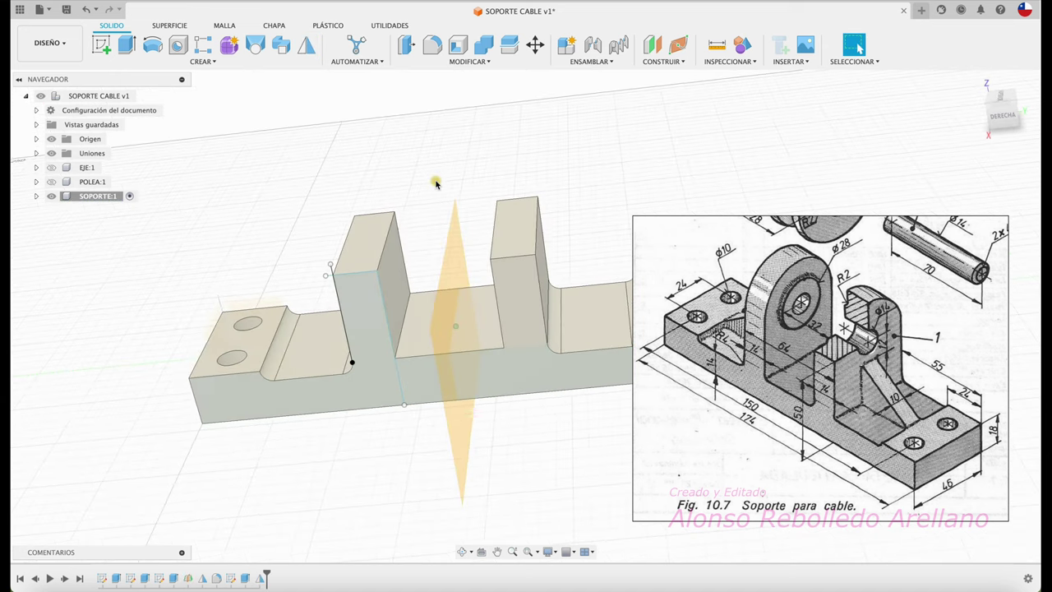
pyautogui.moveTo(436, 183)
pyautogui.keyDown('shift'); pyautogui.mouseDown(button='middle')
pyautogui.moveTo(836, 347)
pyautogui.moveTo(699, 279)
pyautogui.mouseUp(button='middle'); pyautogui.keyUp('shift')
pyautogui.click(101, 44)
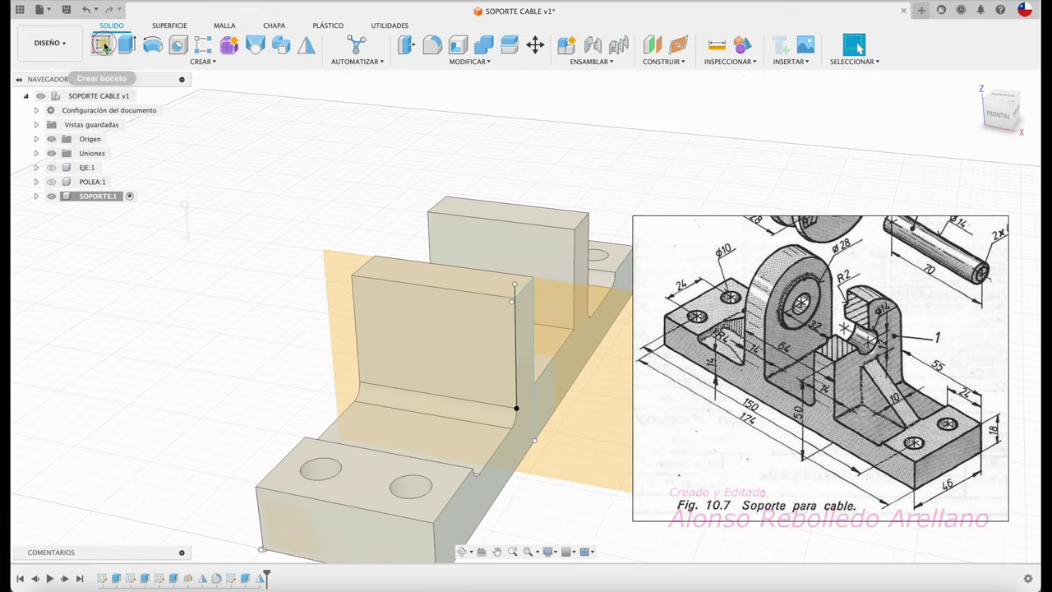
# Step: On the first upright's face, draw a circle centred on its top edge spanning the upright's width
pyautogui.click(422, 324)
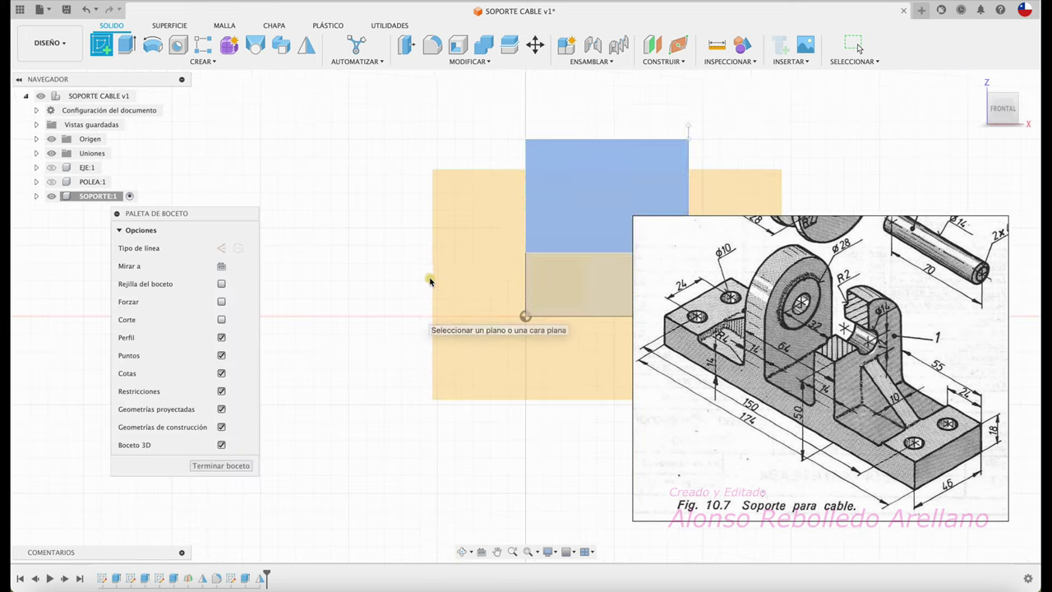
pyautogui.click(153, 45)
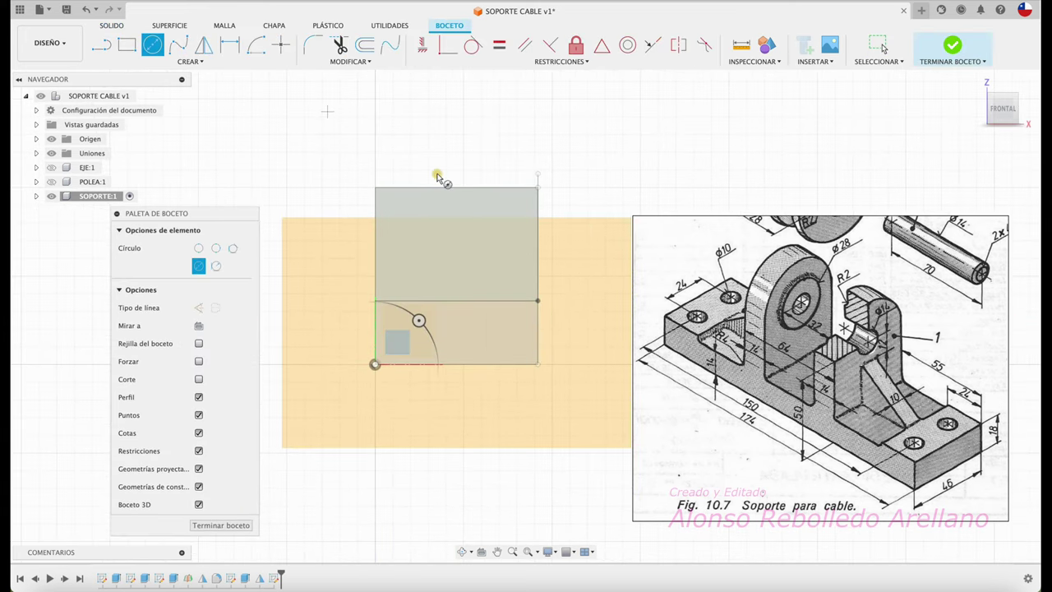
pyautogui.click(457, 187)
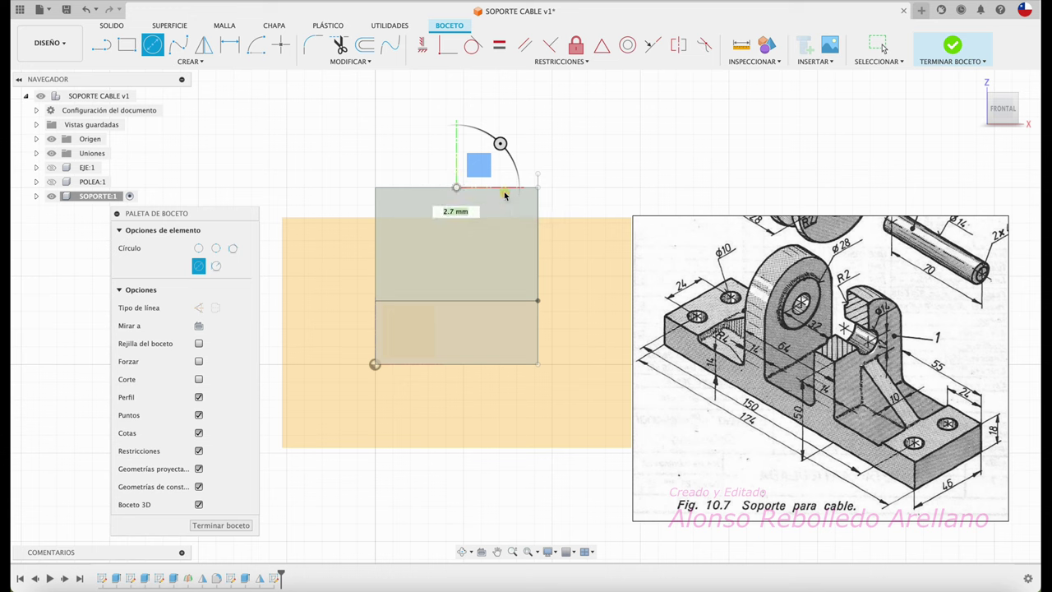
pyautogui.click(535, 189)
pyautogui.keyDown('shift'); pyautogui.moveTo(576, 187); pyautogui.dragTo(505, 133, button='middle'); pyautogui.keyUp('shift')
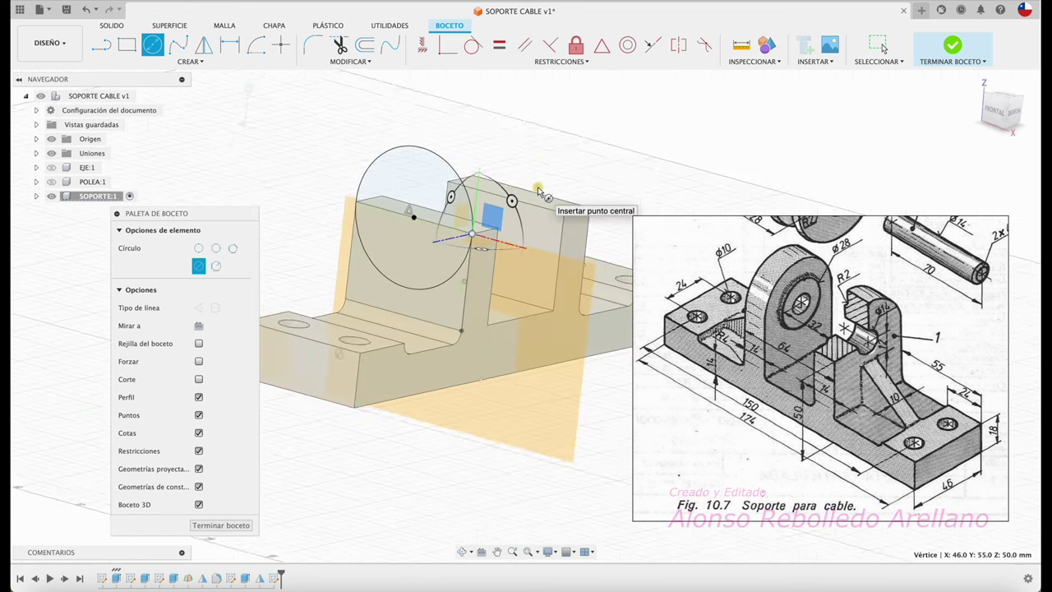
# Step: Extrude the circle's upper half up to the upright's back face, joined, forming a rounded top
pyautogui.press('e')
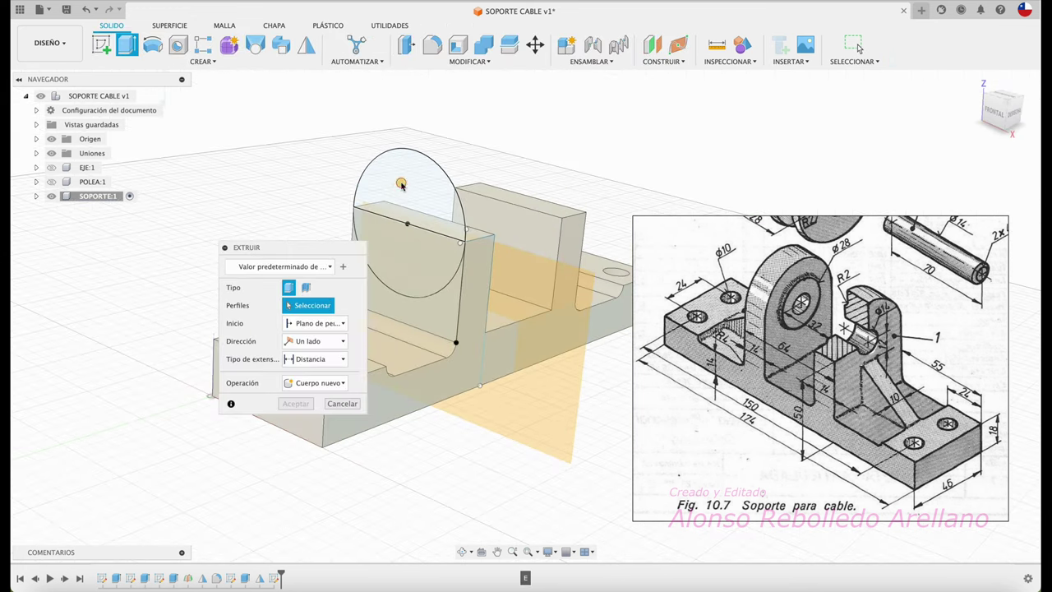
pyautogui.click(403, 187)
pyautogui.keyDown('shift'); pyautogui.moveTo(403, 187); pyautogui.dragTo(361, 197, button='middle'); pyautogui.keyUp('shift')
pyautogui.moveTo(366, 201); pyautogui.dragTo(394, 207)
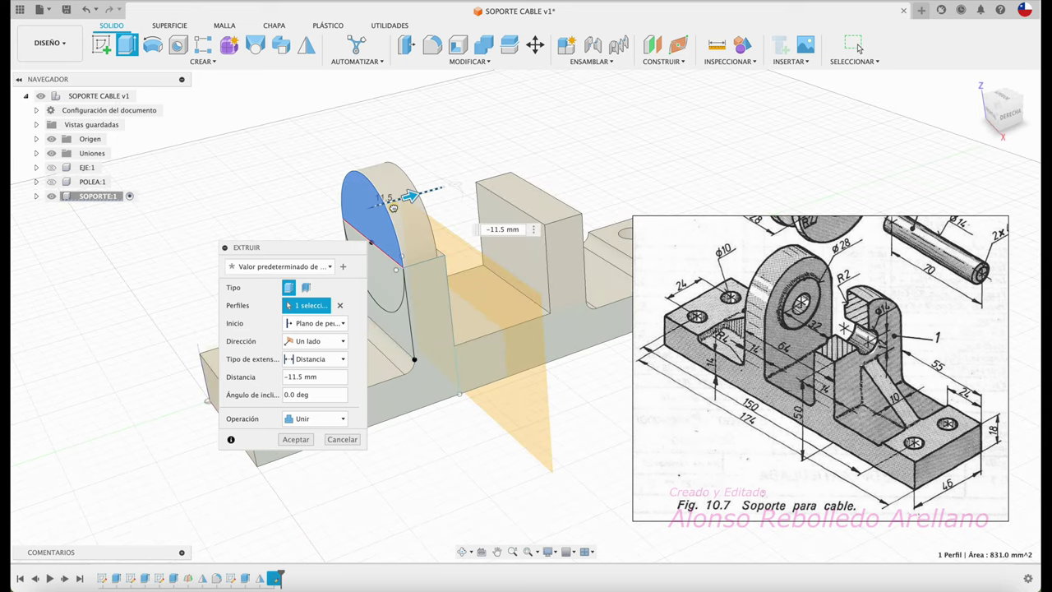
pyautogui.click(316, 359)
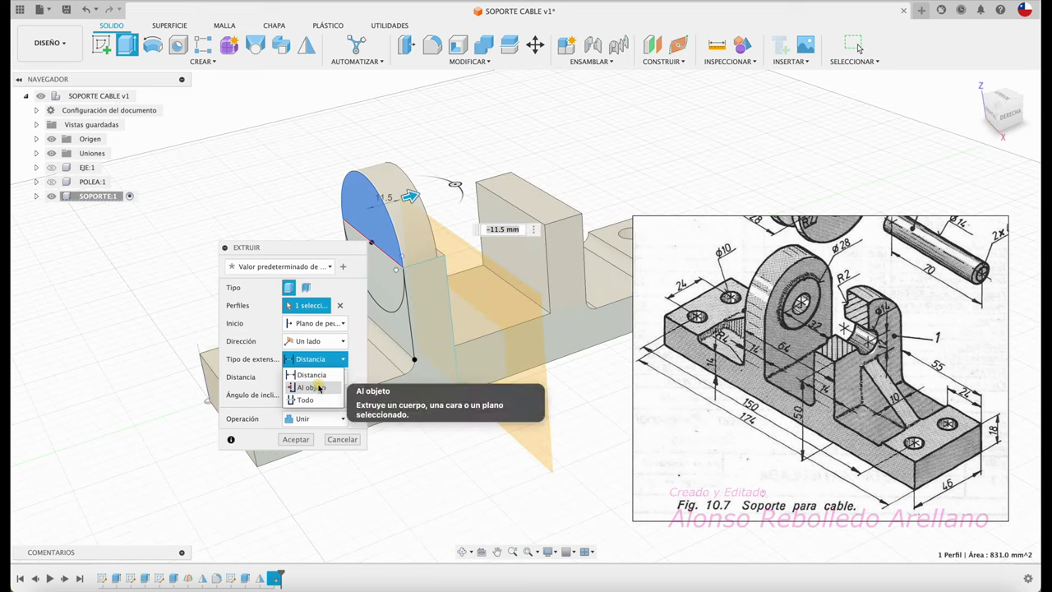
pyautogui.click(316, 382)
pyautogui.keyDown('shift'); pyautogui.moveTo(319, 388); pyautogui.dragTo(399, 269, button='middle'); pyautogui.keyUp('shift')
pyautogui.click(415, 244)
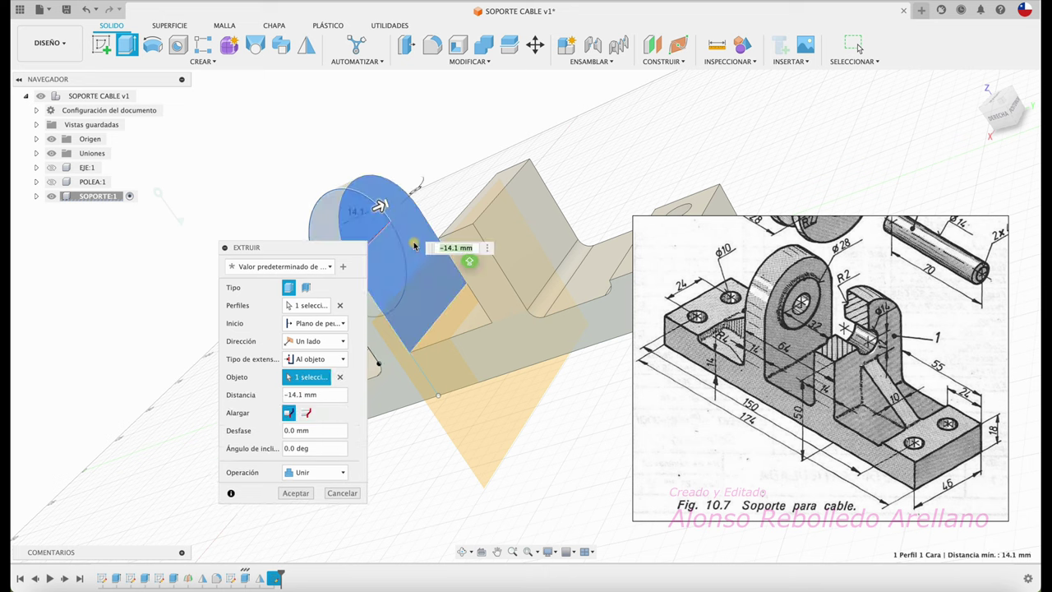
pyautogui.click(293, 495)
pyautogui.keyDown('shift'); pyautogui.moveTo(294, 491); pyautogui.dragTo(322, 482, button='middle'); pyautogui.keyUp('shift')
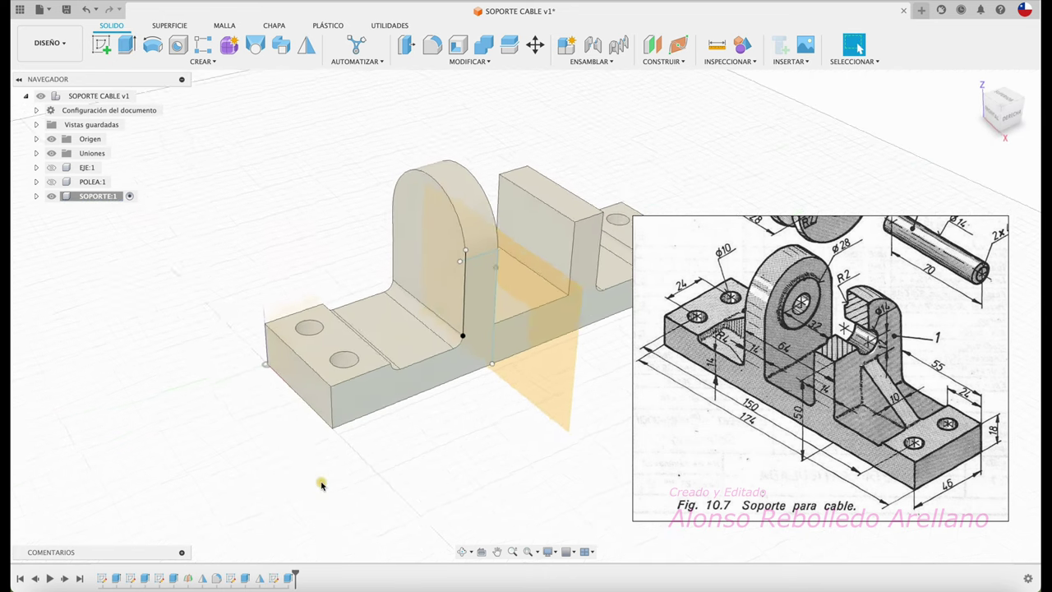
pyautogui.keyDown('shift'); pyautogui.moveTo(374, 349); pyautogui.dragTo(394, 348, button='middle'); pyautogui.keyUp('shift')
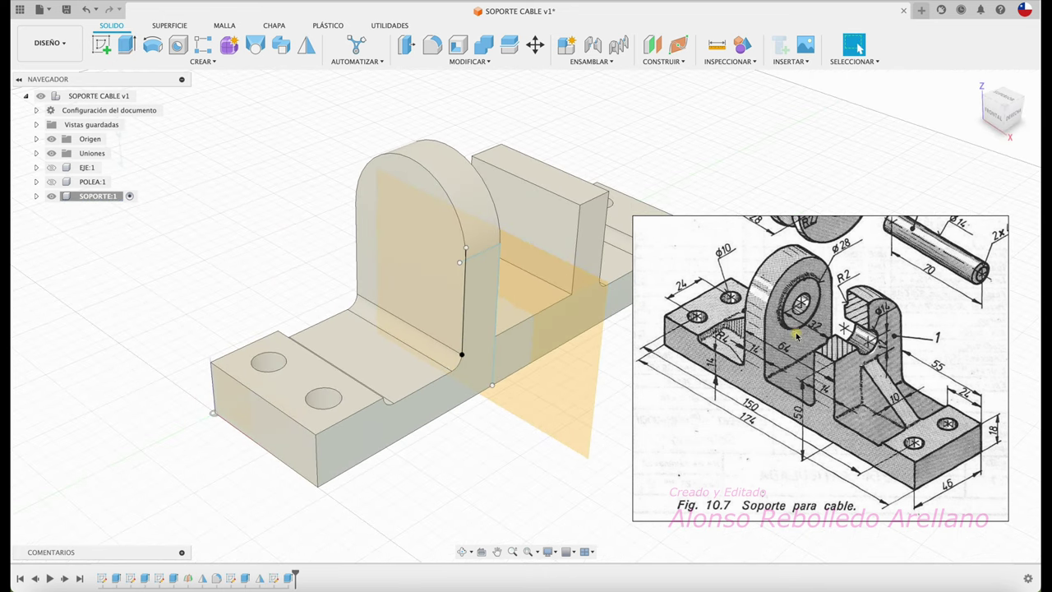
# Step: Sketch a 14 mm diameter circle on the rounded upright's face
pyautogui.keyDown('shift'); pyautogui.moveTo(796, 335); pyautogui.dragTo(789, 323, button='middle'); pyautogui.keyUp('shift')
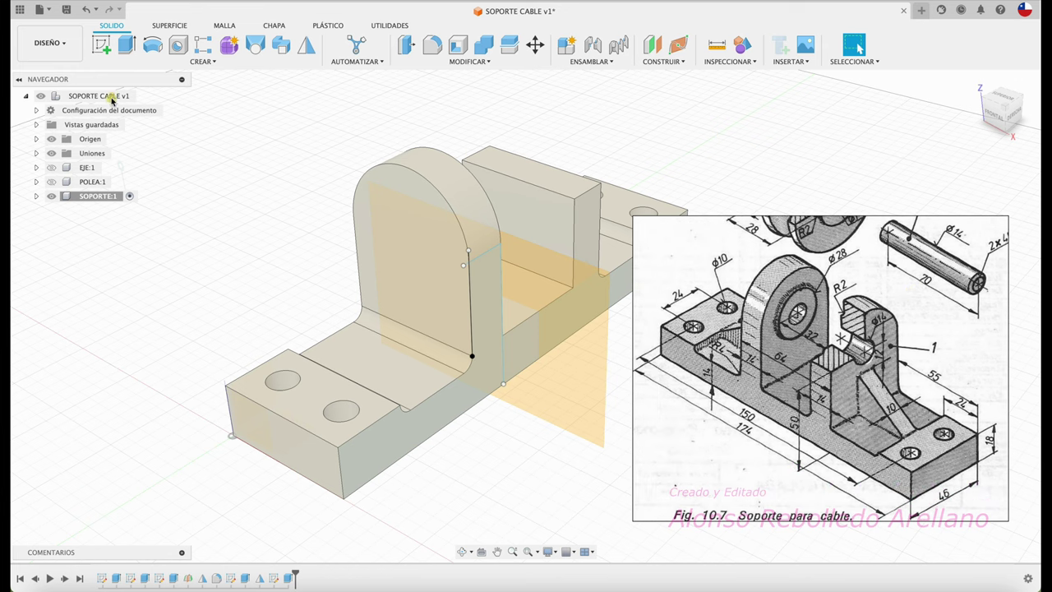
pyautogui.click(100, 47)
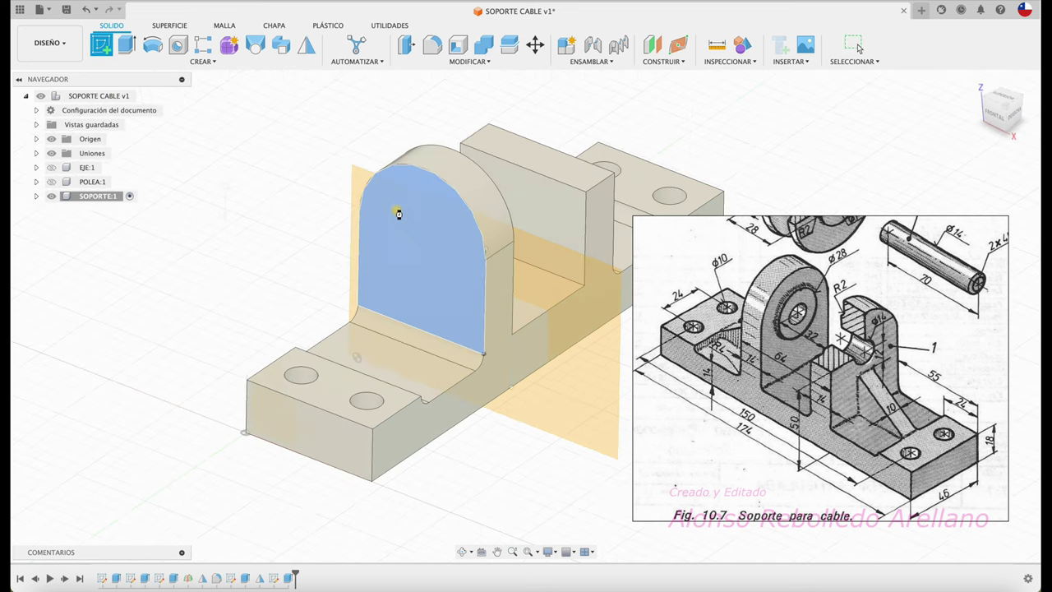
pyautogui.click(394, 213)
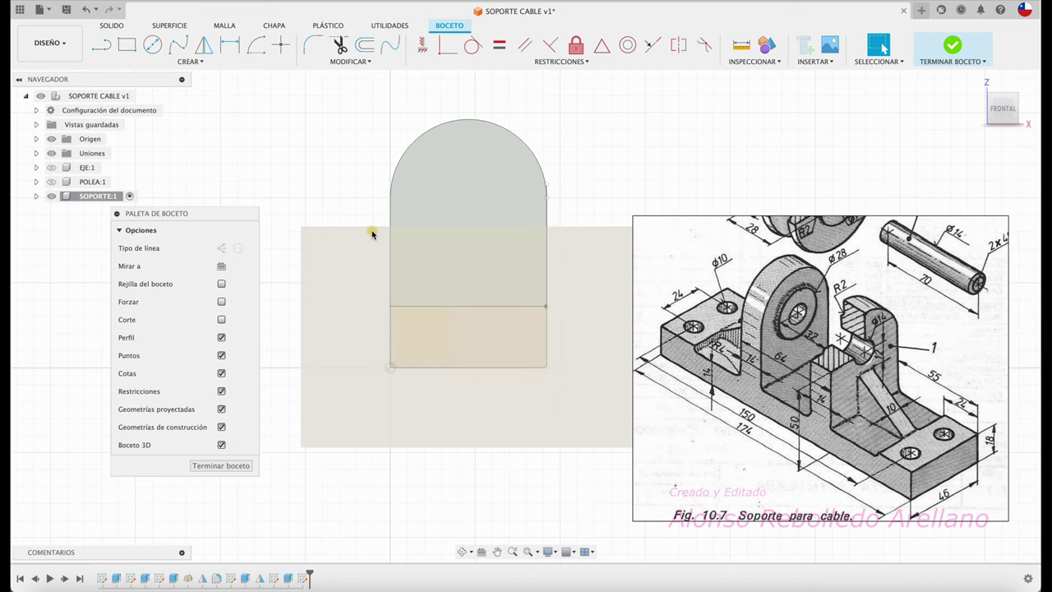
pyautogui.press('c')
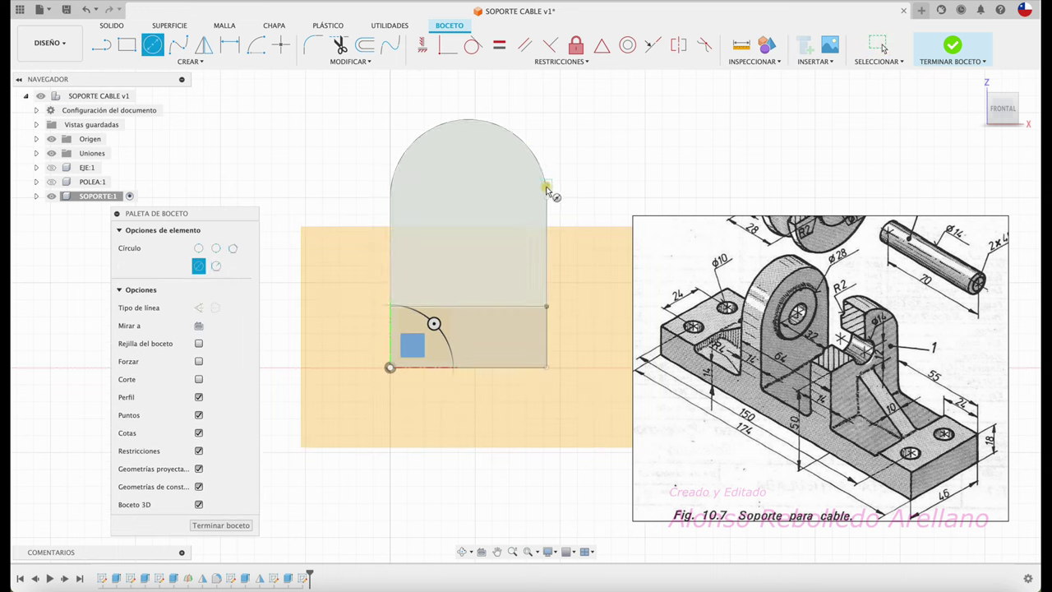
pyautogui.click(468, 198)
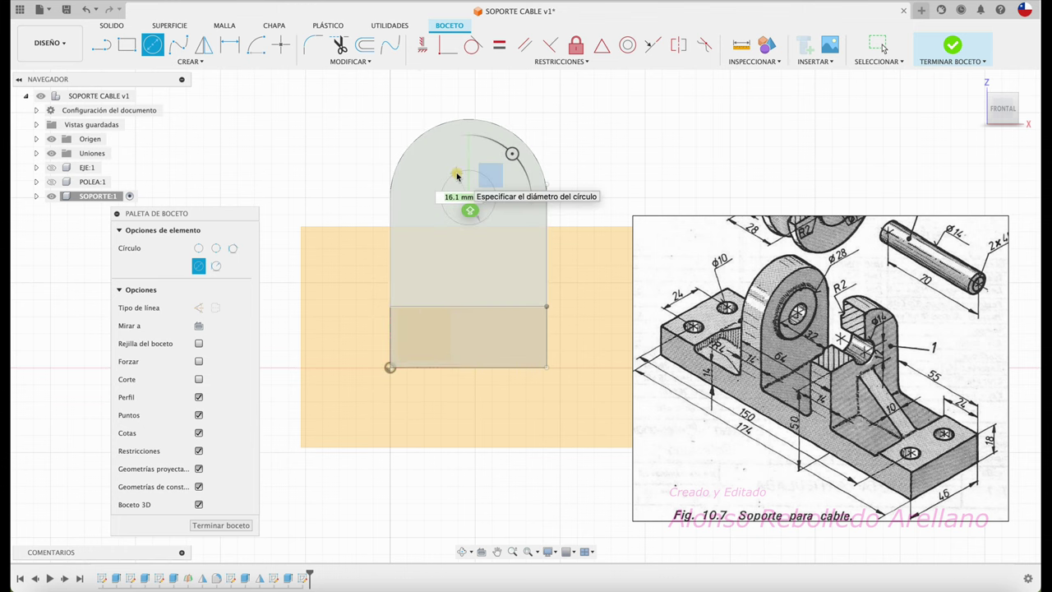
pyautogui.write('14')
pyautogui.press('Return')
pyautogui.click(882, 45)
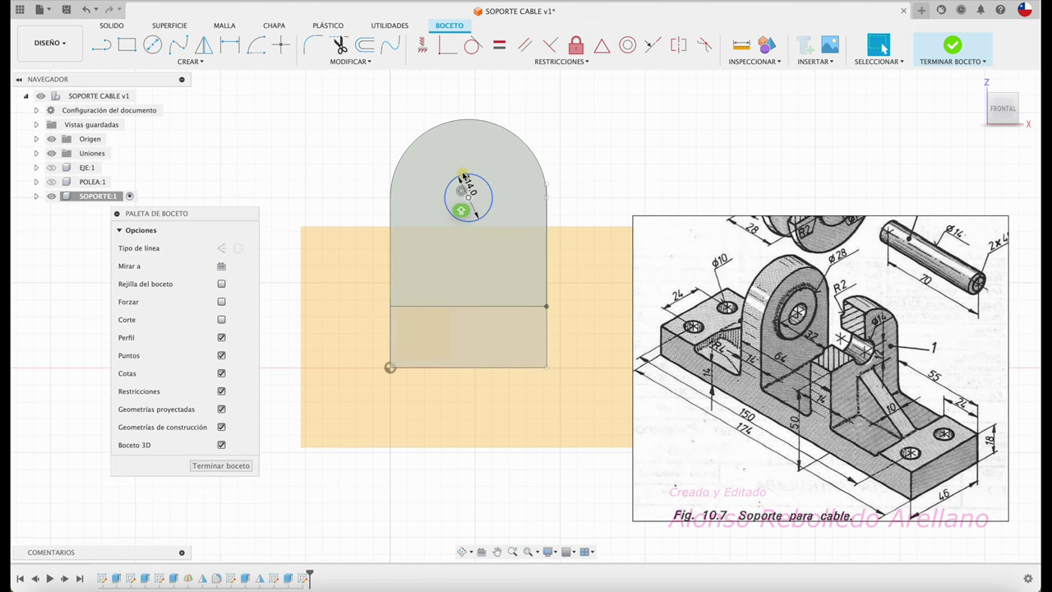
# Step: Extrude the circle -16.1 mm as a cut through the lug
pyautogui.press('e')
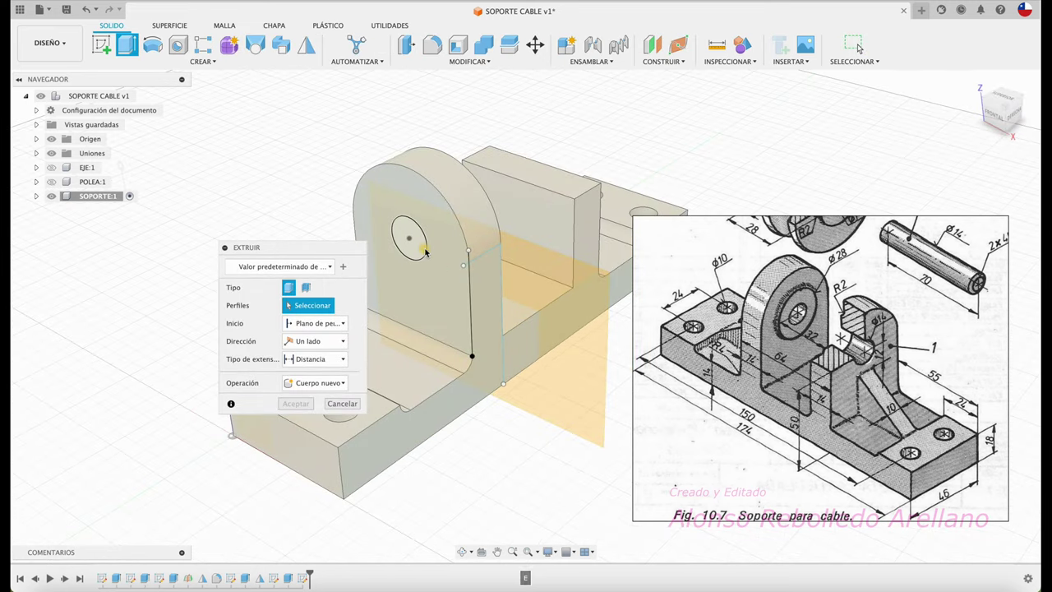
pyautogui.click(425, 252)
pyautogui.moveTo(411, 239); pyautogui.dragTo(452, 213)
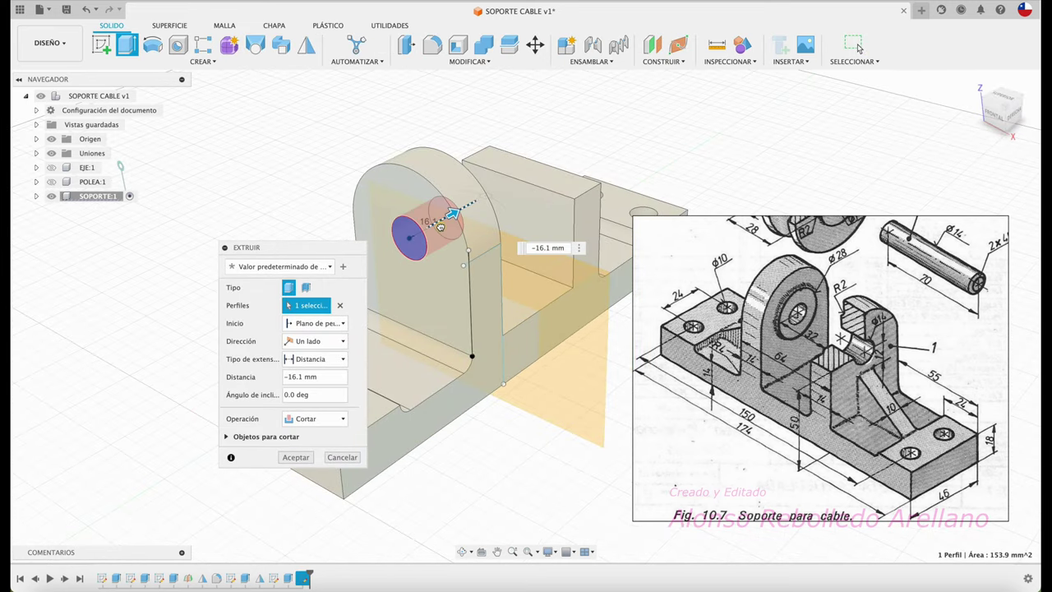
pyautogui.click(293, 457)
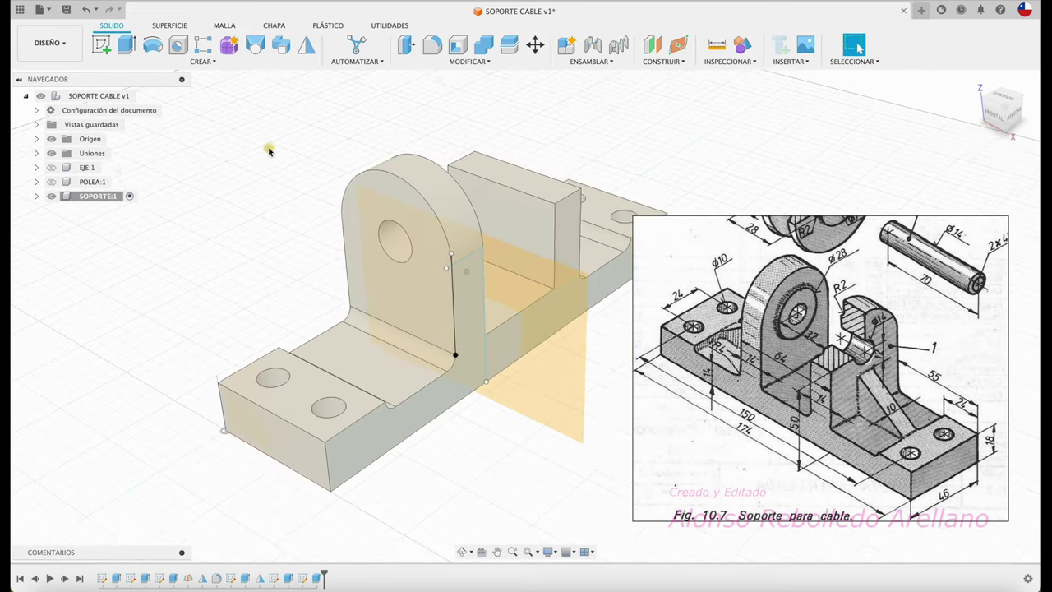
# Step: Mirror the rounded upright and its hole across the central plane, then return to the home view
pyautogui.click(308, 46)
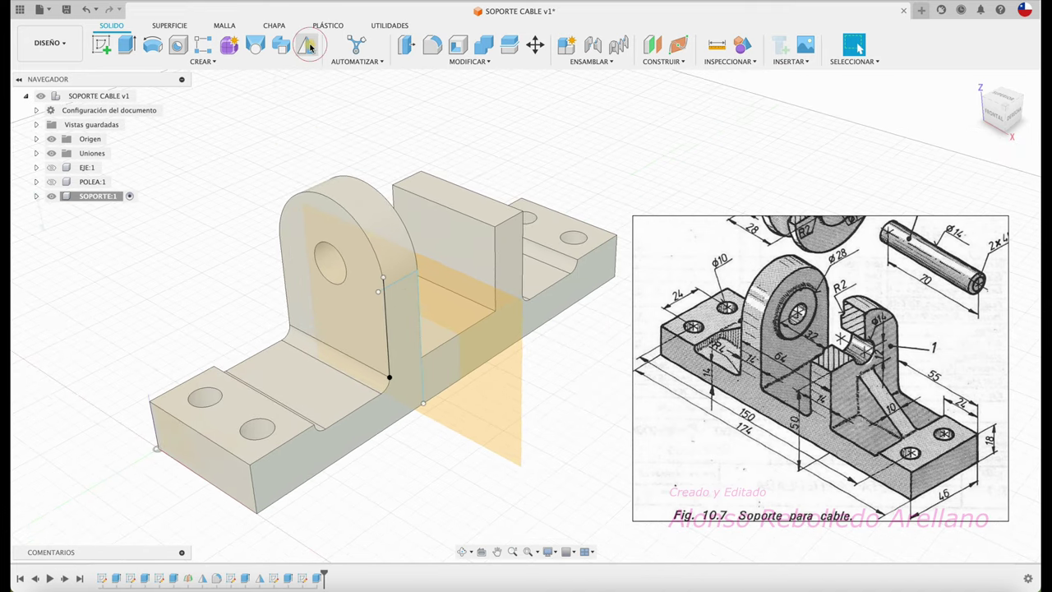
pyautogui.click(372, 212)
pyautogui.click(331, 262)
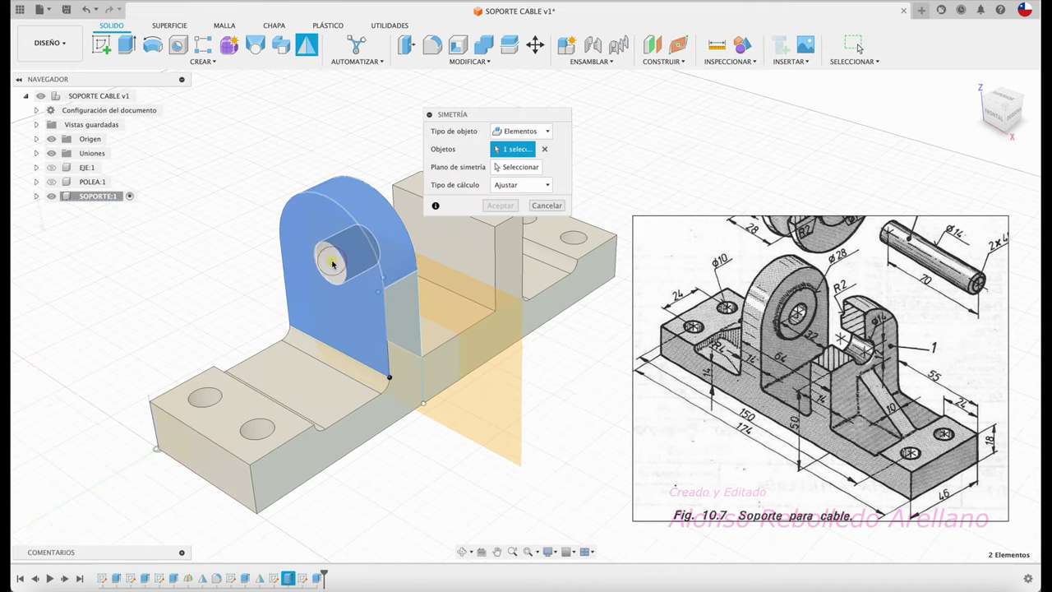
pyautogui.click(510, 168)
pyautogui.click(507, 405)
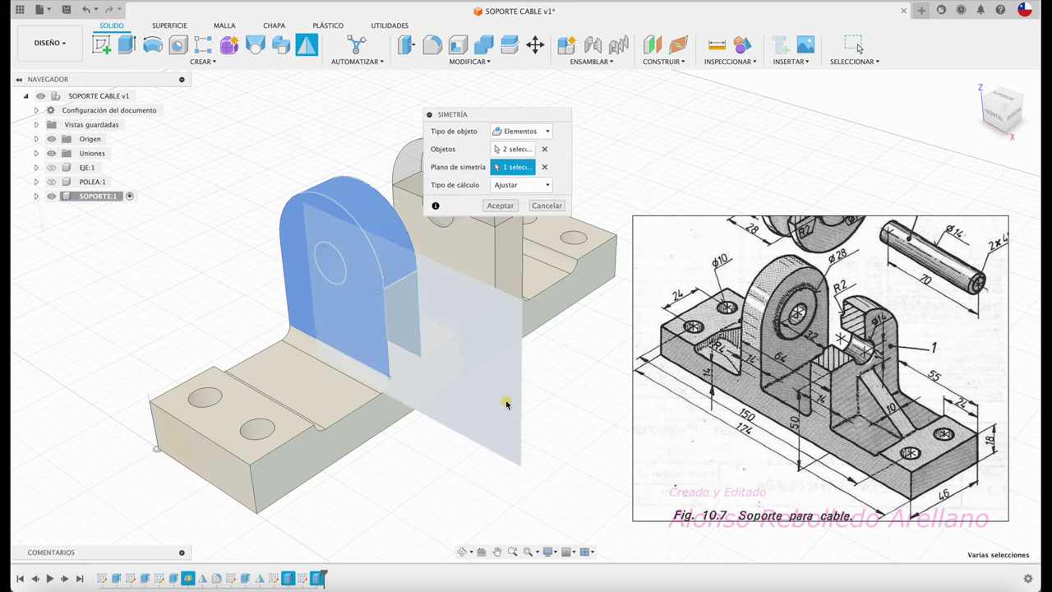
pyautogui.click(502, 205)
pyautogui.moveTo(507, 207)
pyautogui.keyDown('shift'); pyautogui.mouseDown(button='middle')
pyautogui.moveTo(417, 195)
pyautogui.moveTo(391, 252)
pyautogui.mouseUp(button='middle'); pyautogui.keyUp('shift')
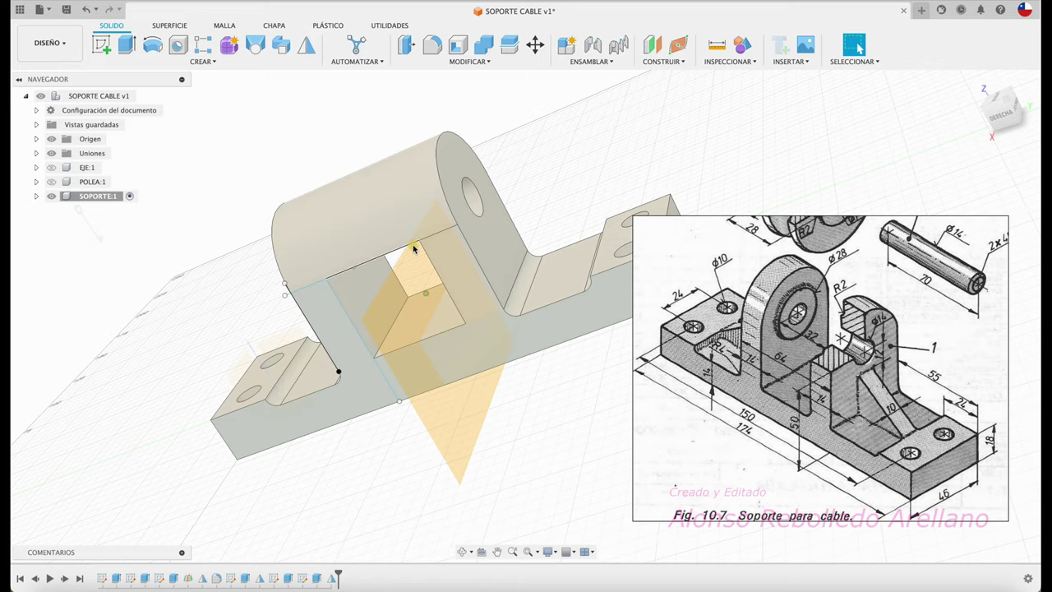
pyautogui.click(401, 237)
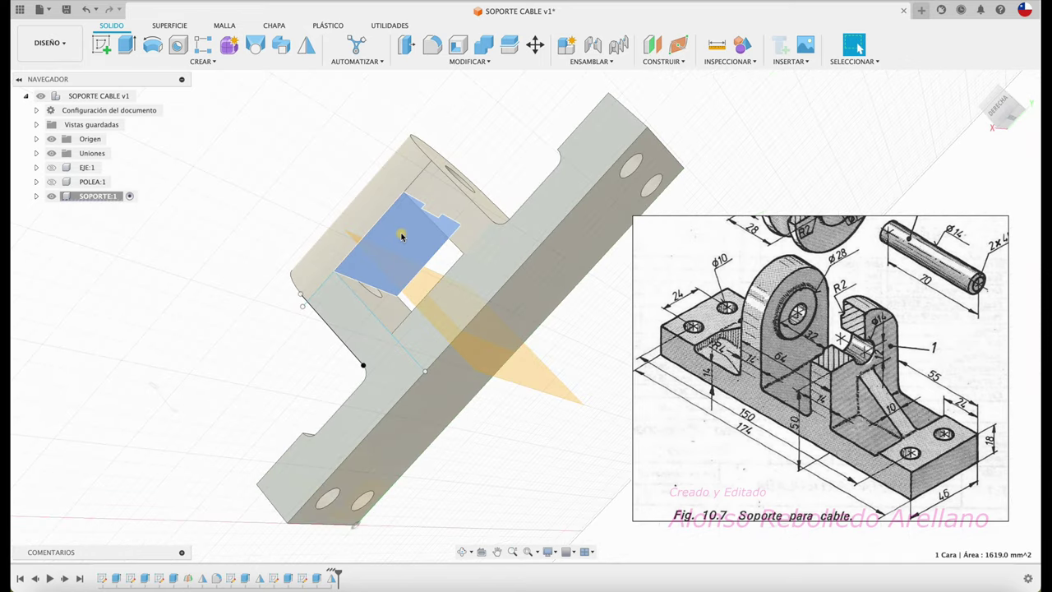
pyautogui.press('F6')
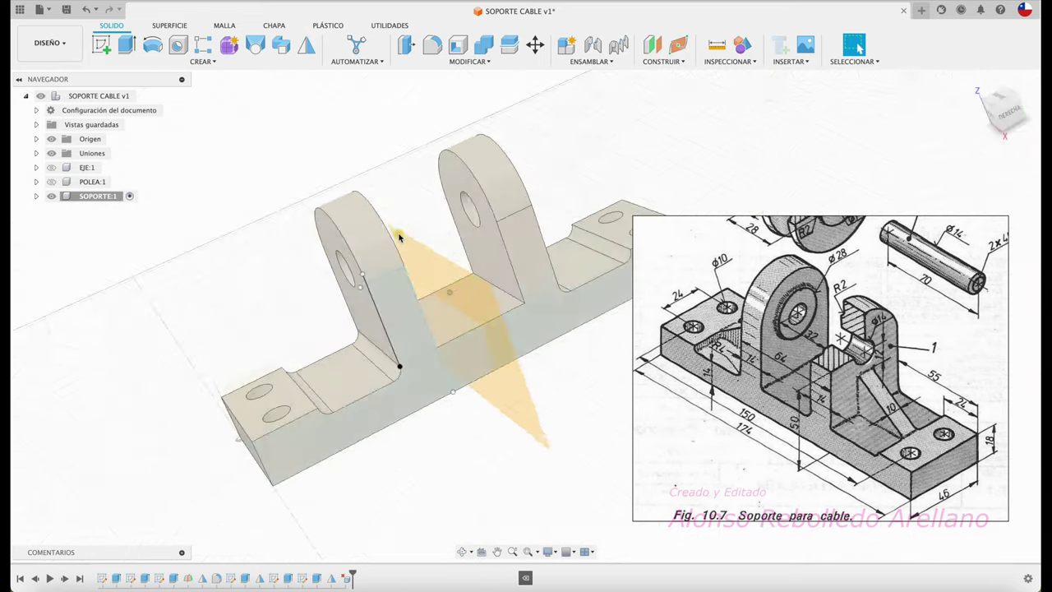
pyautogui.scroll(3, 324, 144)
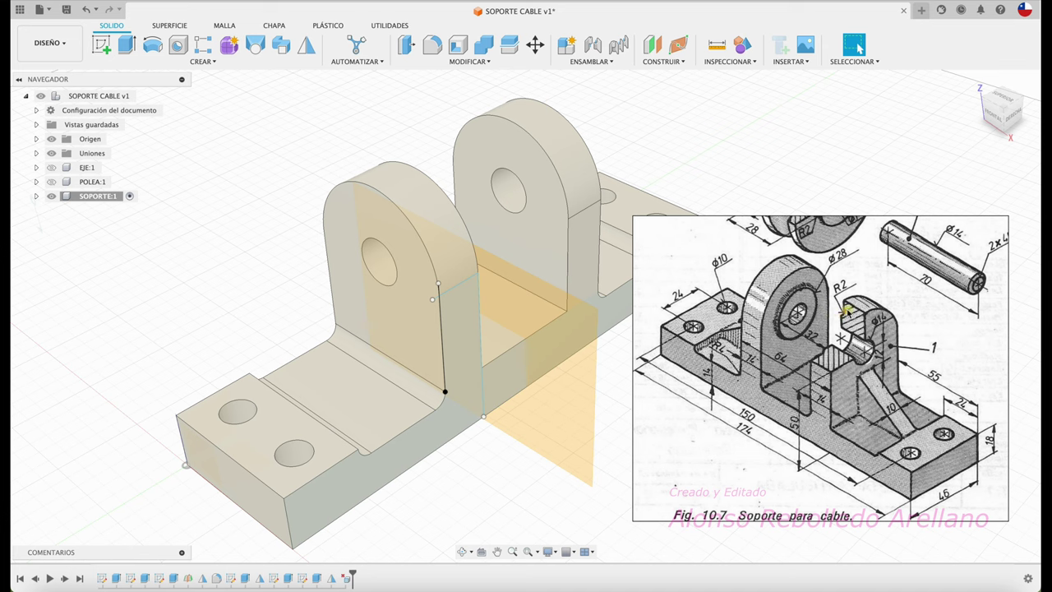
pyautogui.keyDown('shift'); pyautogui.moveTo(493, 282); pyautogui.dragTo(261, 123, button='middle'); pyautogui.keyUp('shift')
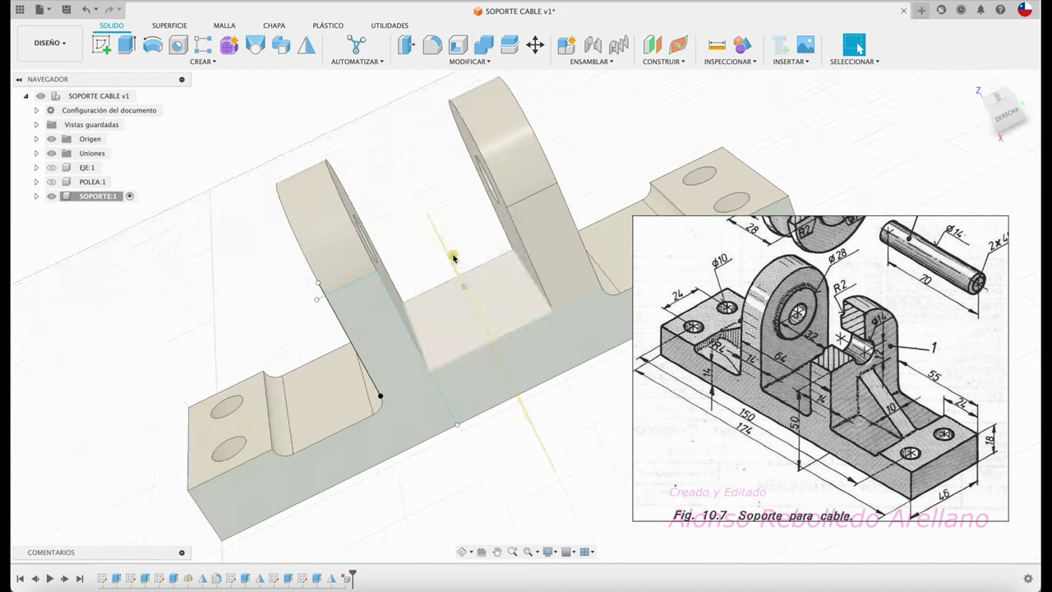
# Step: Sketch a 28 mm circle concentric with the hole on the lug face
pyautogui.click(104, 52)
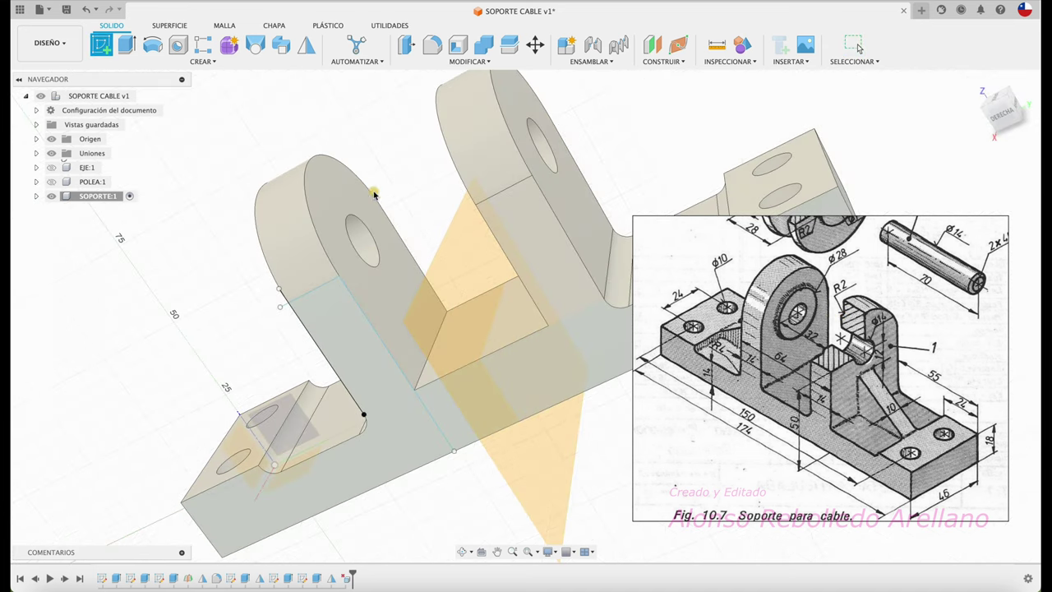
pyautogui.click(335, 189)
pyautogui.click(335, 189)
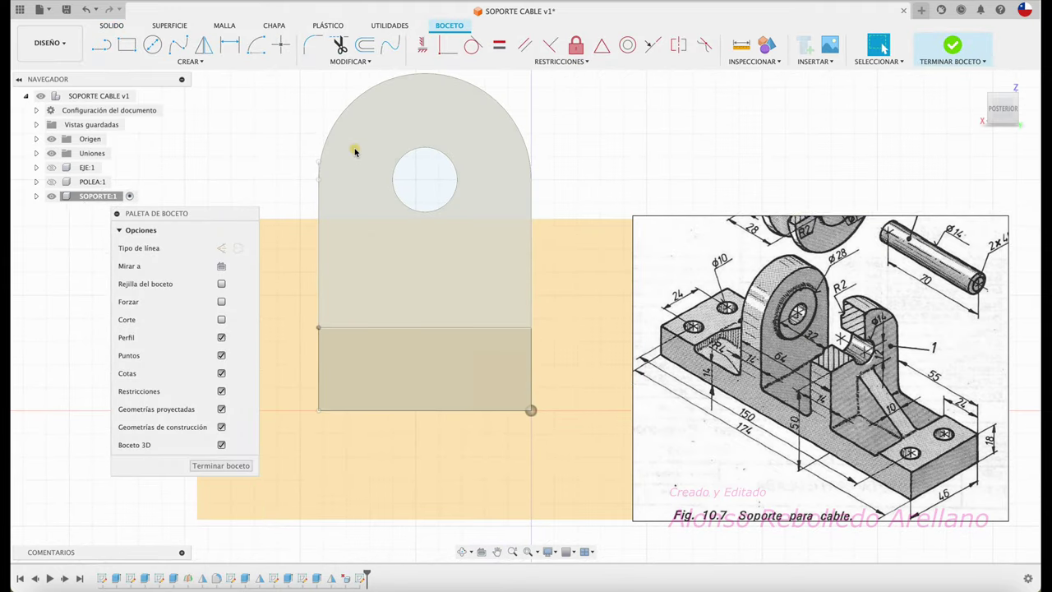
pyautogui.click(222, 320)
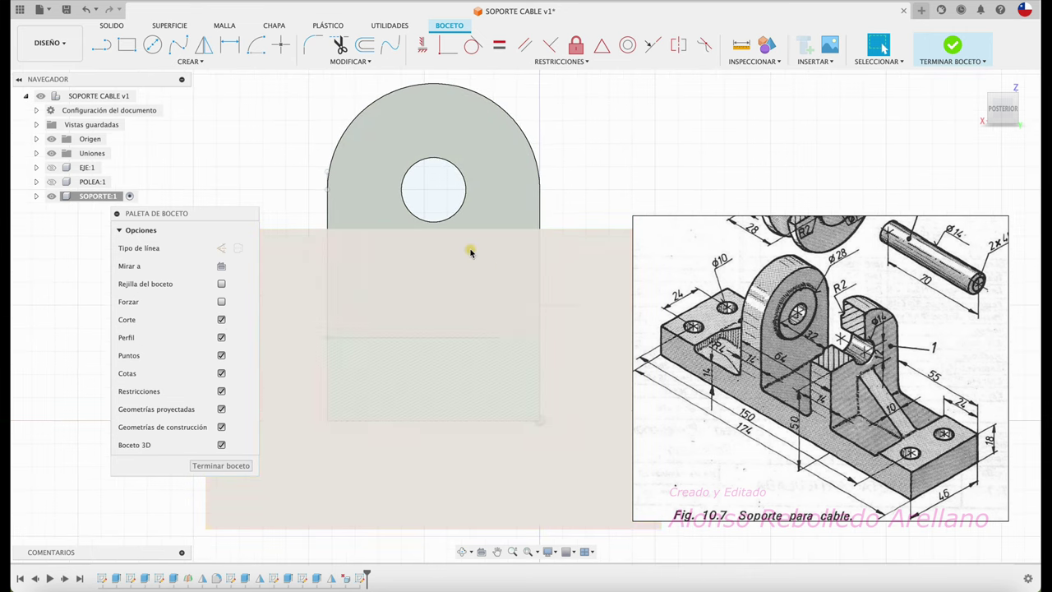
pyautogui.press('c')
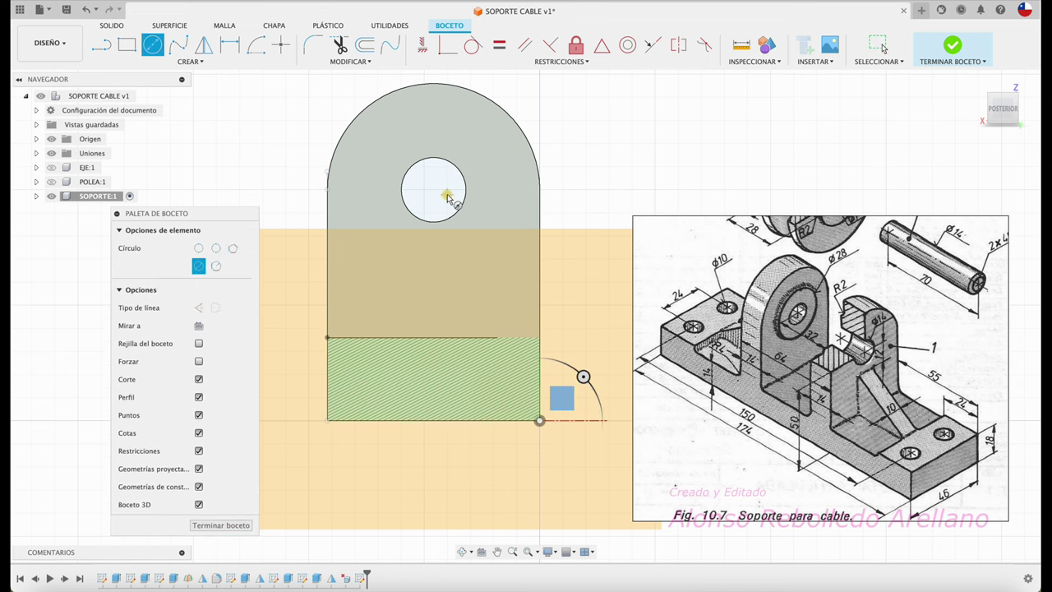
pyautogui.click(434, 190)
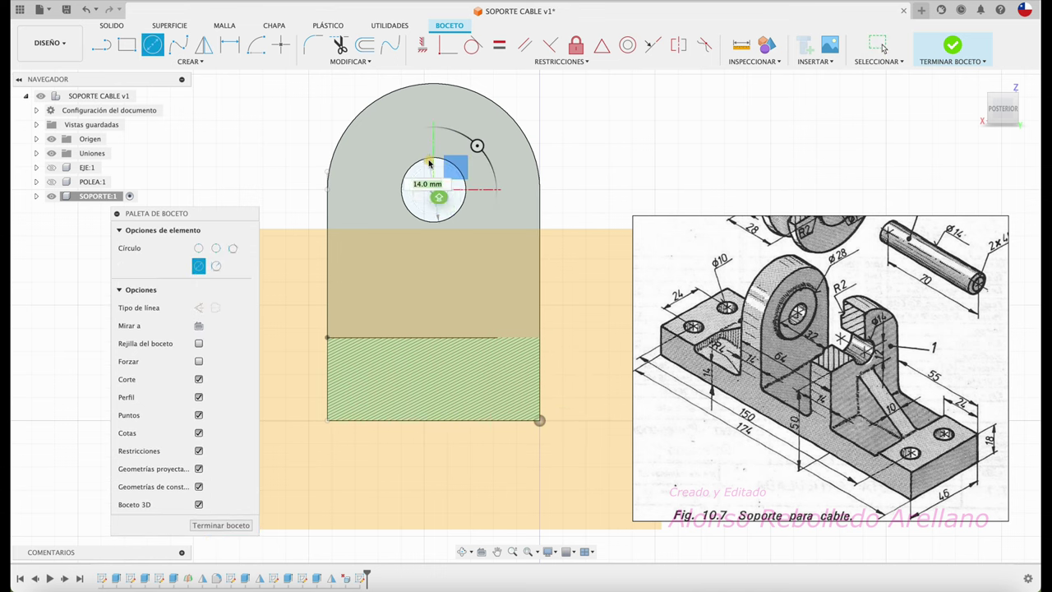
pyautogui.click(427, 157)
pyautogui.click(434, 191)
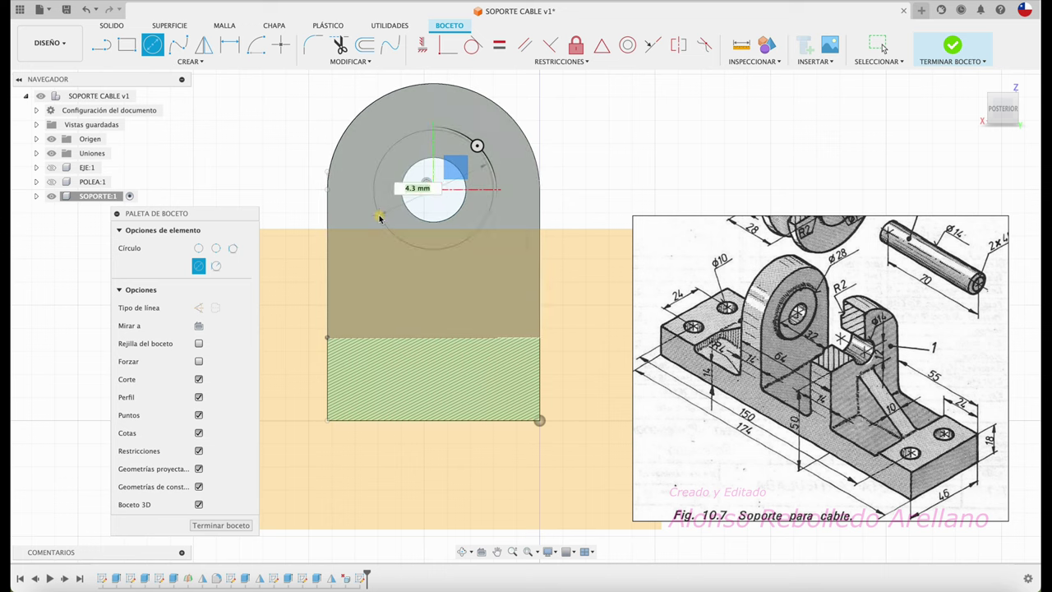
pyautogui.write('28')
pyautogui.press('Return')
pyautogui.press('Escape')
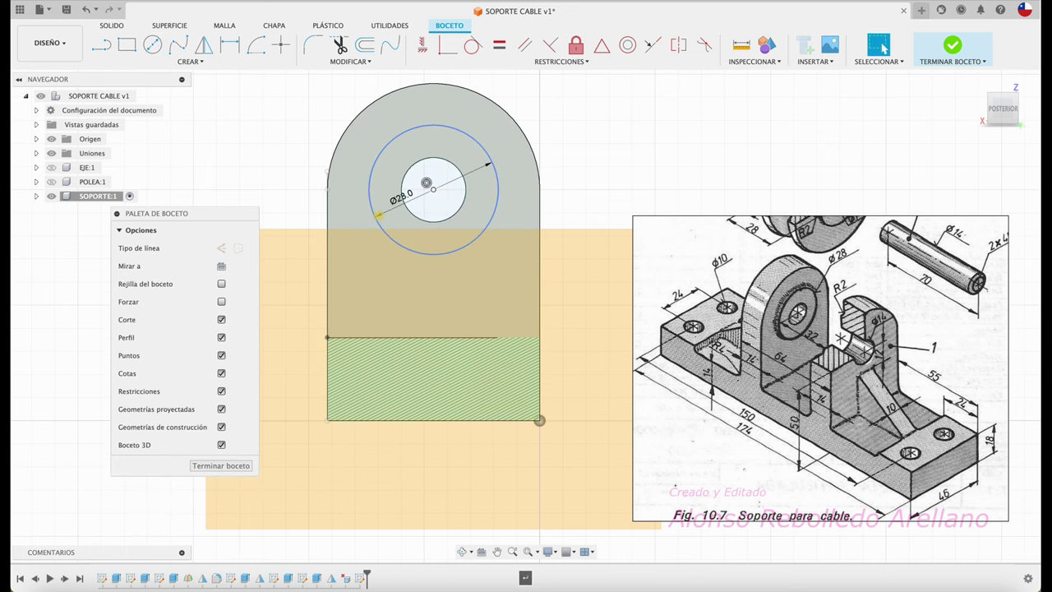
pyautogui.click(952, 46)
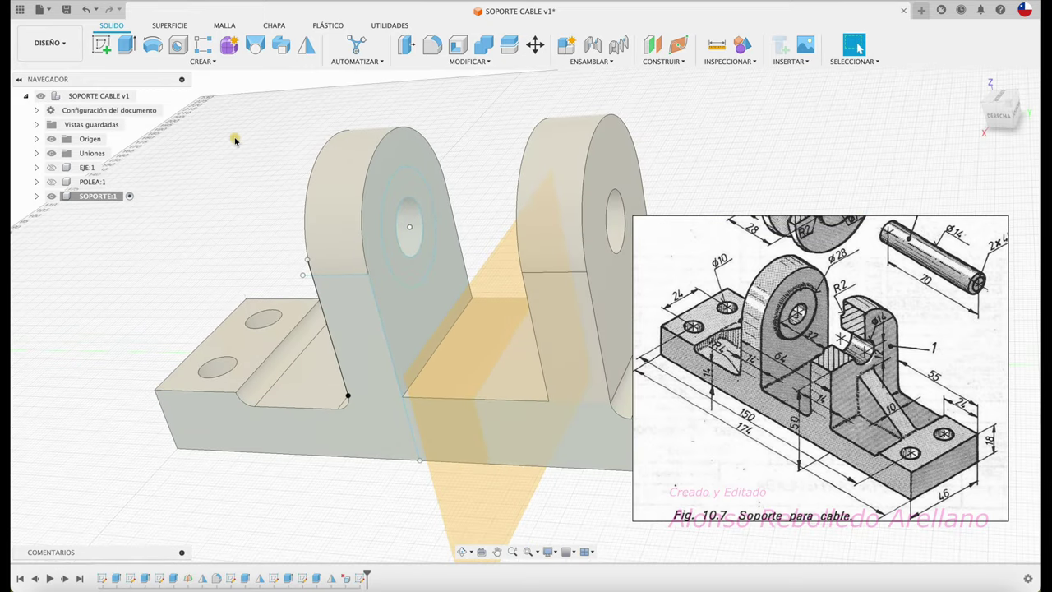
# Step: Extrude the ring around the hole 2 mm, joined to the lug
pyautogui.press('e')
pyautogui.click(409, 179)
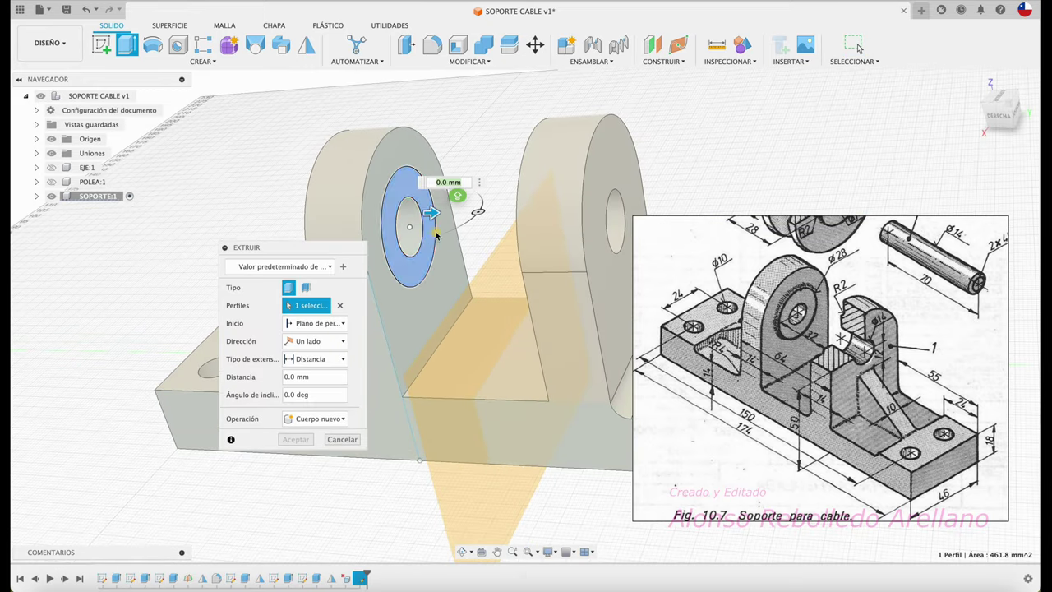
pyautogui.write('2')
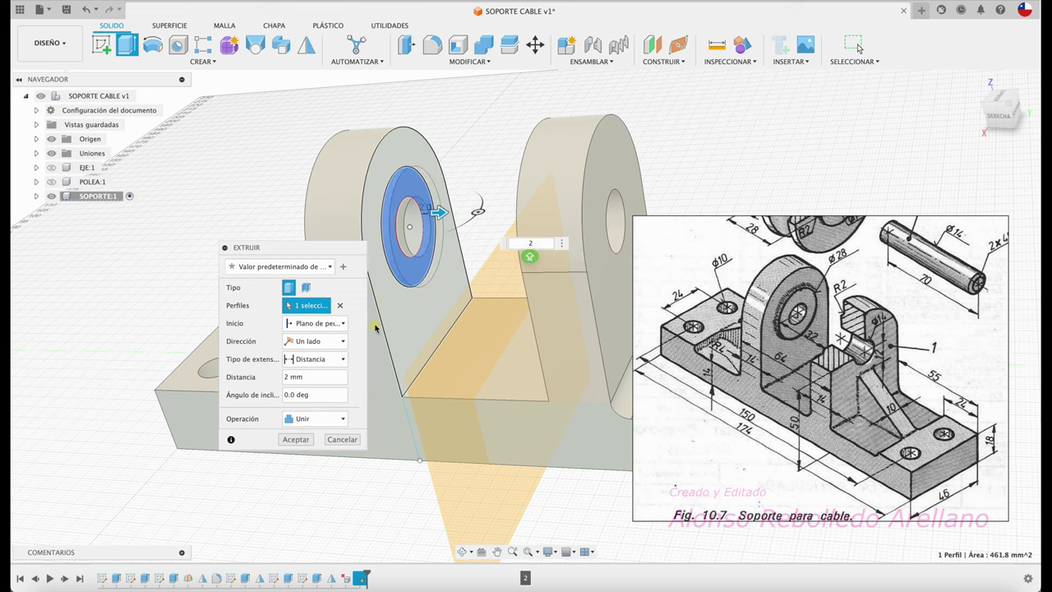
pyautogui.click(297, 440)
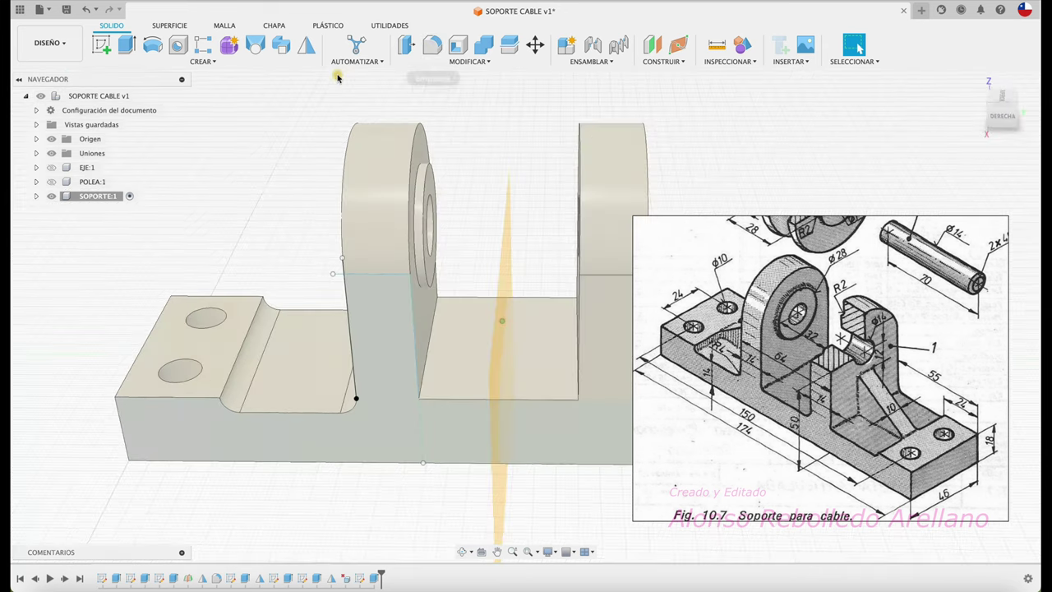
# Step: Mirror the ring boss across the central plane onto the second lug
pyautogui.click(305, 45)
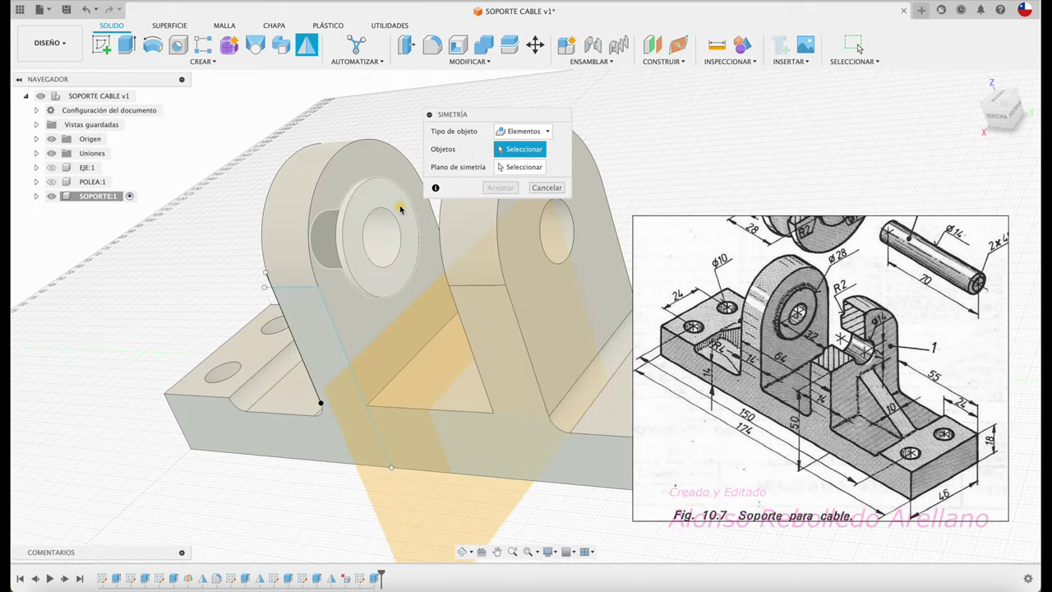
pyautogui.click(401, 206)
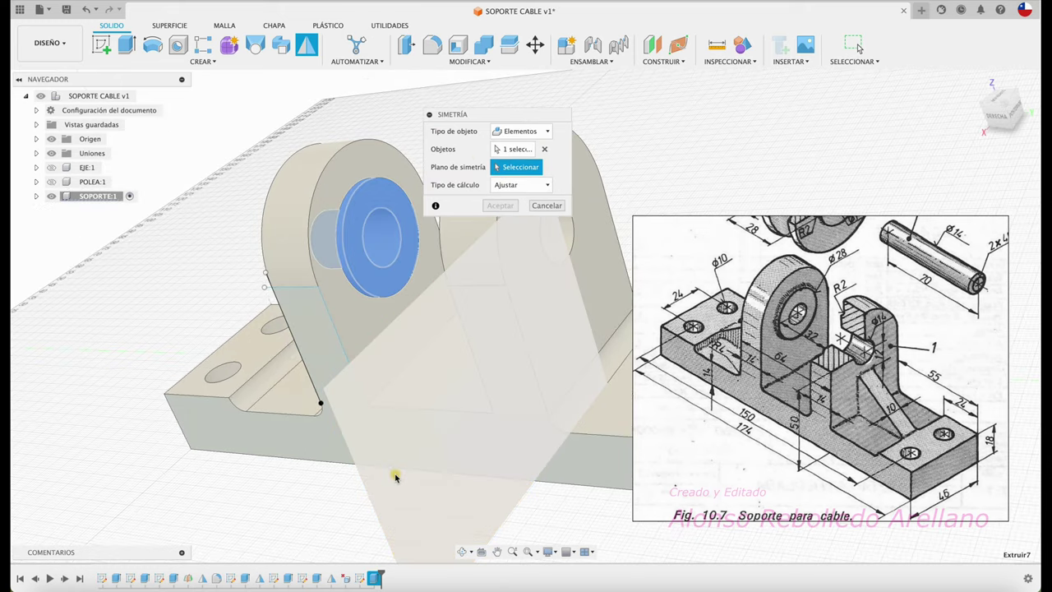
pyautogui.click(399, 481)
pyautogui.click(515, 211)
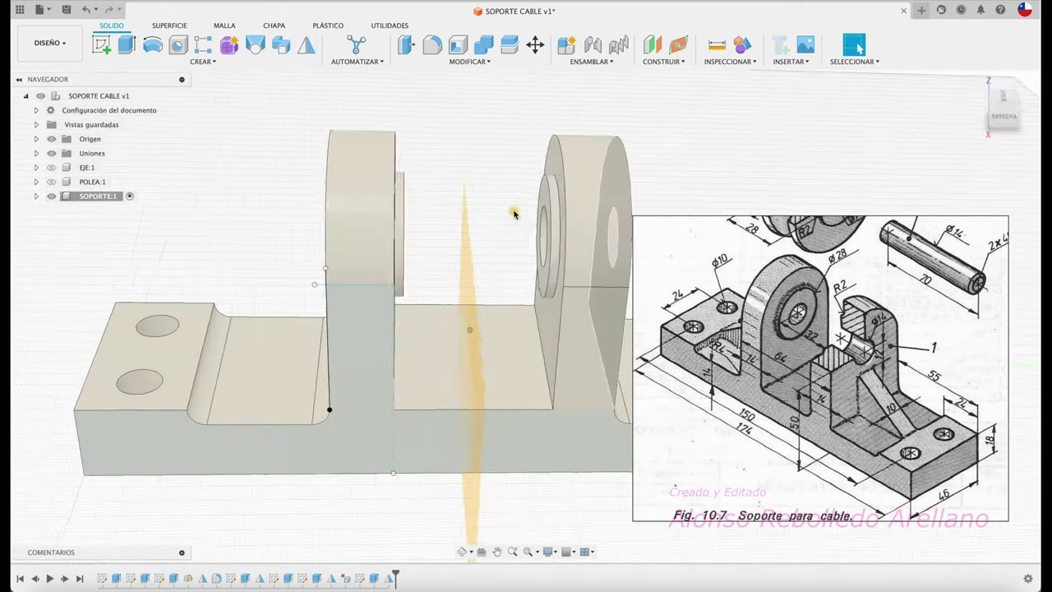
# Step: Fillet the two selected ring edges with a 2 mm radius
pyautogui.click(433, 45)
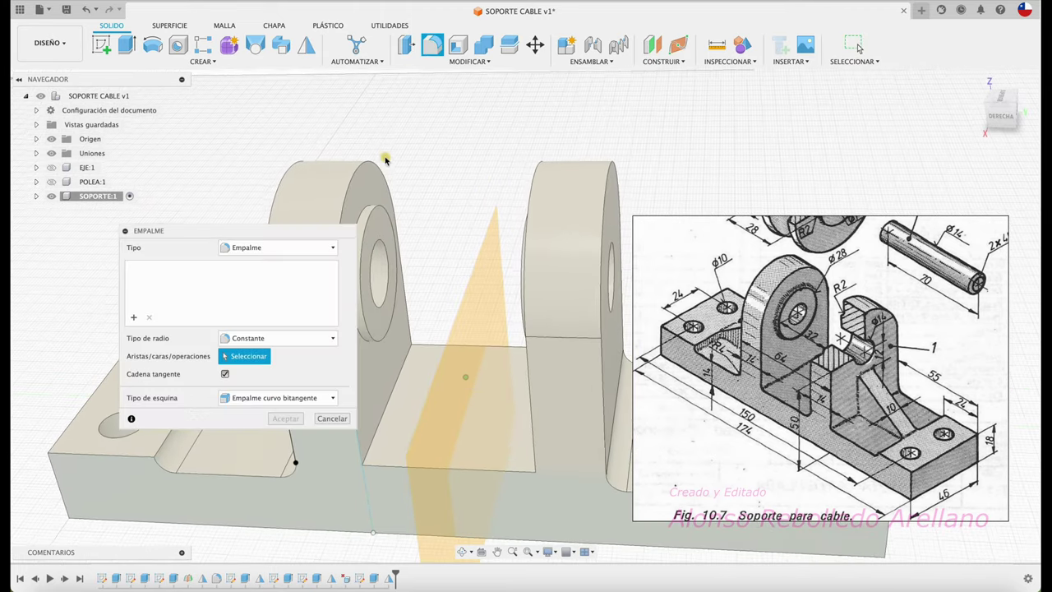
pyautogui.click(367, 209)
pyautogui.keyDown('shift'); pyautogui.moveTo(367, 208); pyautogui.dragTo(506, 220, button='middle'); pyautogui.keyUp('shift')
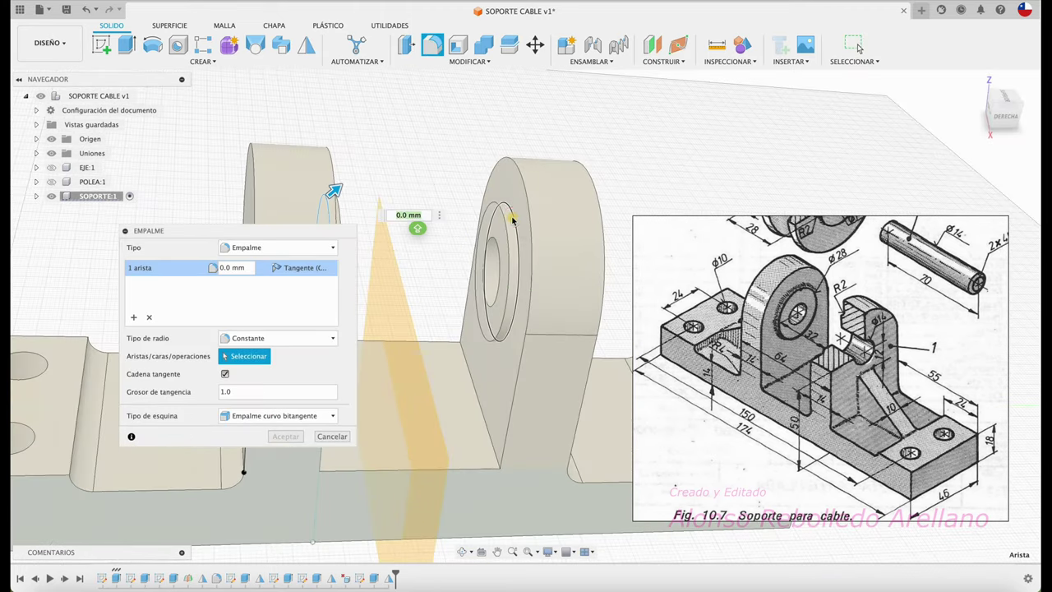
pyautogui.click(508, 217)
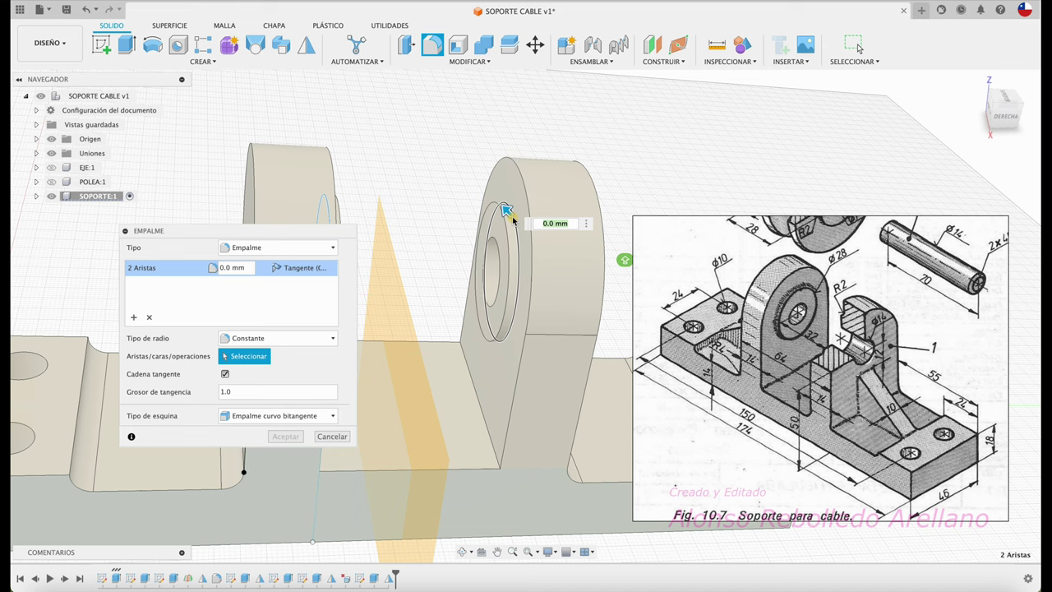
pyautogui.write('2')
pyautogui.press('Return')
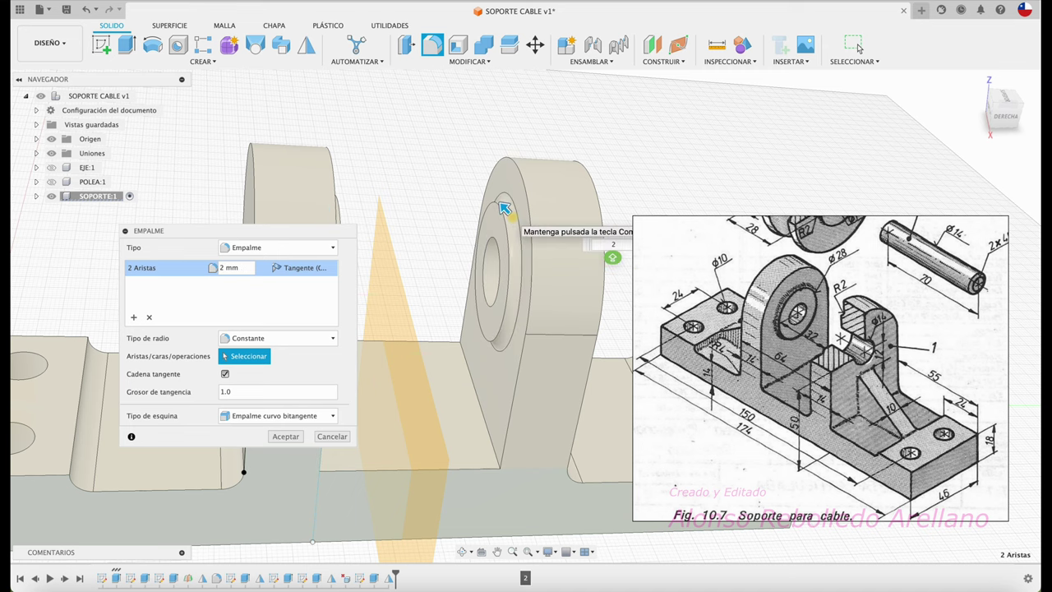
pyautogui.click(294, 439)
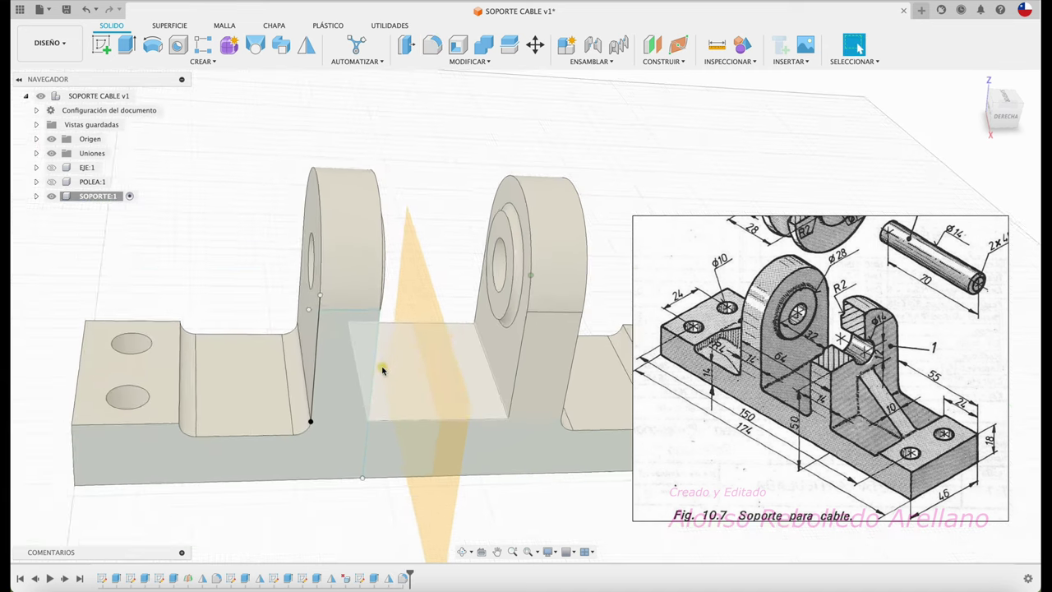
pyautogui.moveTo(383, 370)
pyautogui.keyDown('shift'); pyautogui.mouseDown(button='middle')
pyautogui.moveTo(859, 403)
pyautogui.moveTo(890, 428)
pyautogui.mouseUp(button='middle'); pyautogui.keyUp('shift')
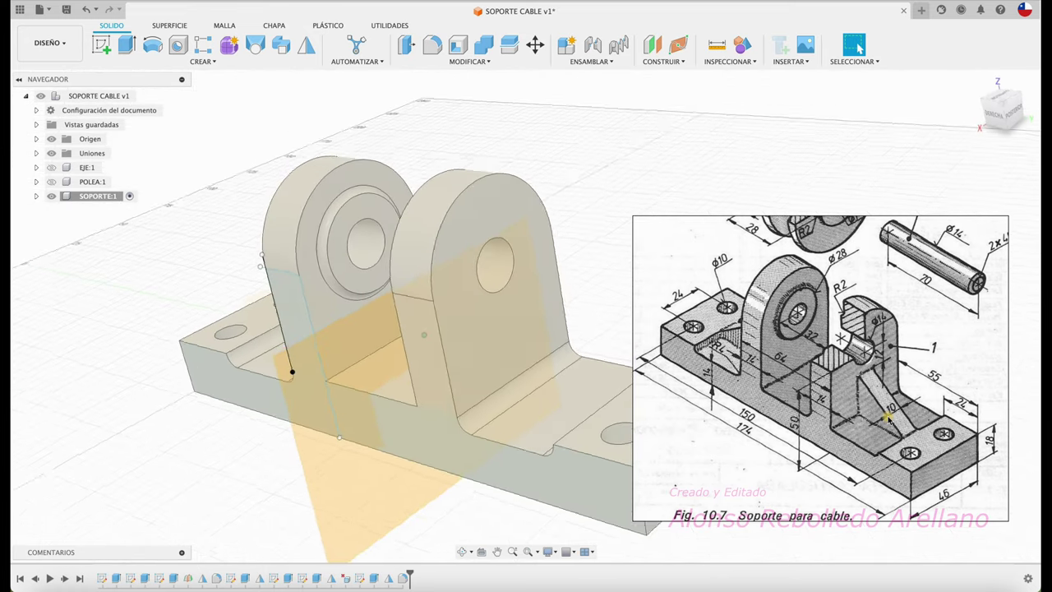
pyautogui.keyDown('shift'); pyautogui.moveTo(717, 462); pyautogui.dragTo(516, 411, button='middle'); pyautogui.keyUp('shift')
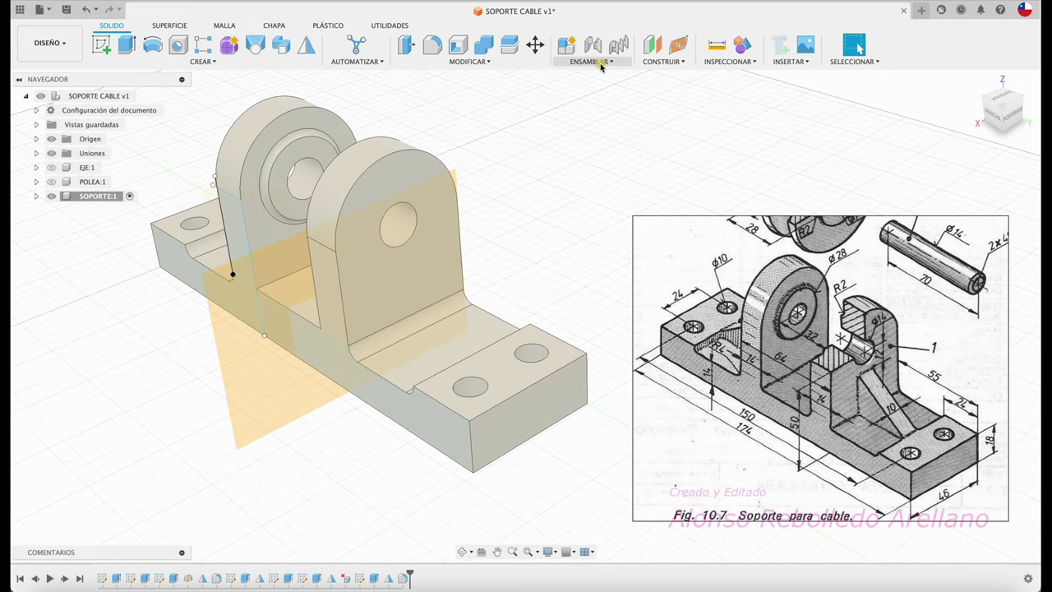
pyautogui.click(663, 62)
# Step: Create a midplane construction plane between two opposite faces of the base
pyautogui.click(665, 112)
pyautogui.click(439, 429)
pyautogui.keyDown('shift'); pyautogui.moveTo(438, 429); pyautogui.dragTo(355, 365, button='middle'); pyautogui.keyUp('shift')
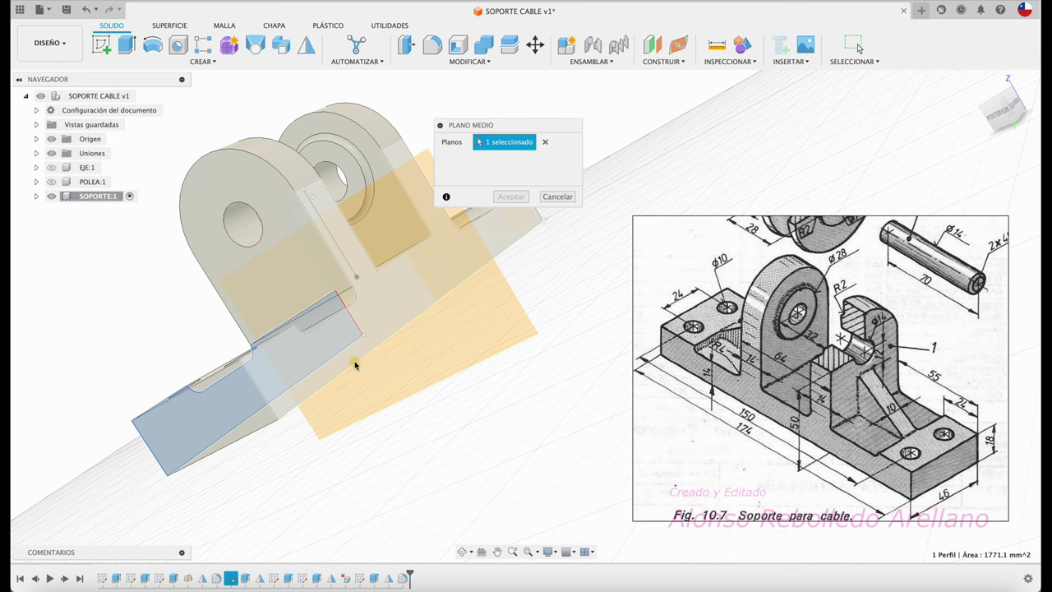
pyautogui.click(460, 240)
pyautogui.click(510, 197)
# Step: Start a new sketch on the new midplane
pyautogui.keyDown('shift'); pyautogui.moveTo(510, 197); pyautogui.dragTo(501, 197, button='middle'); pyautogui.keyUp('shift')
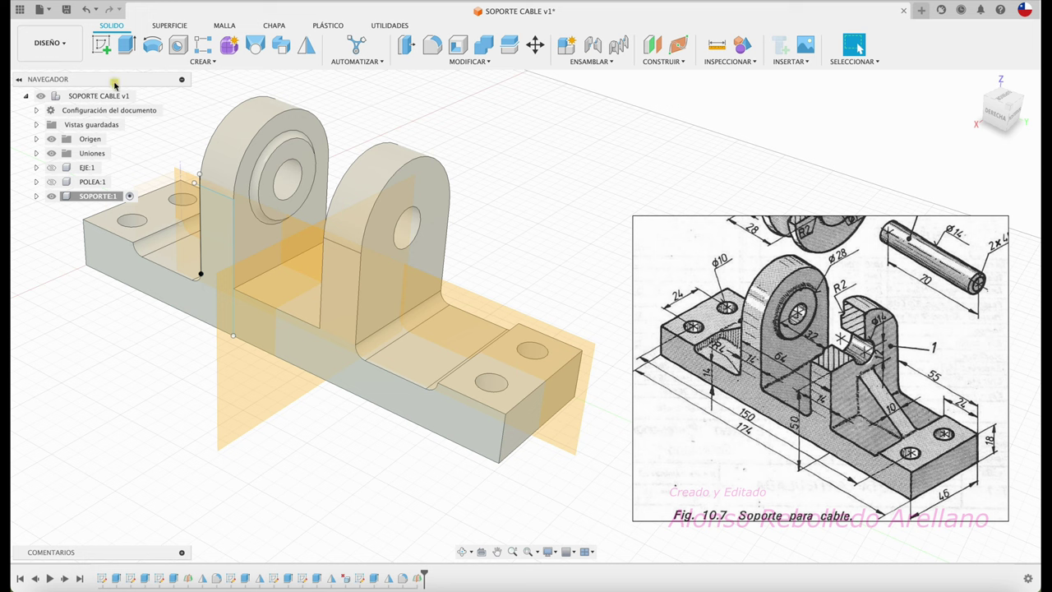
pyautogui.click(102, 44)
pyautogui.click(461, 307)
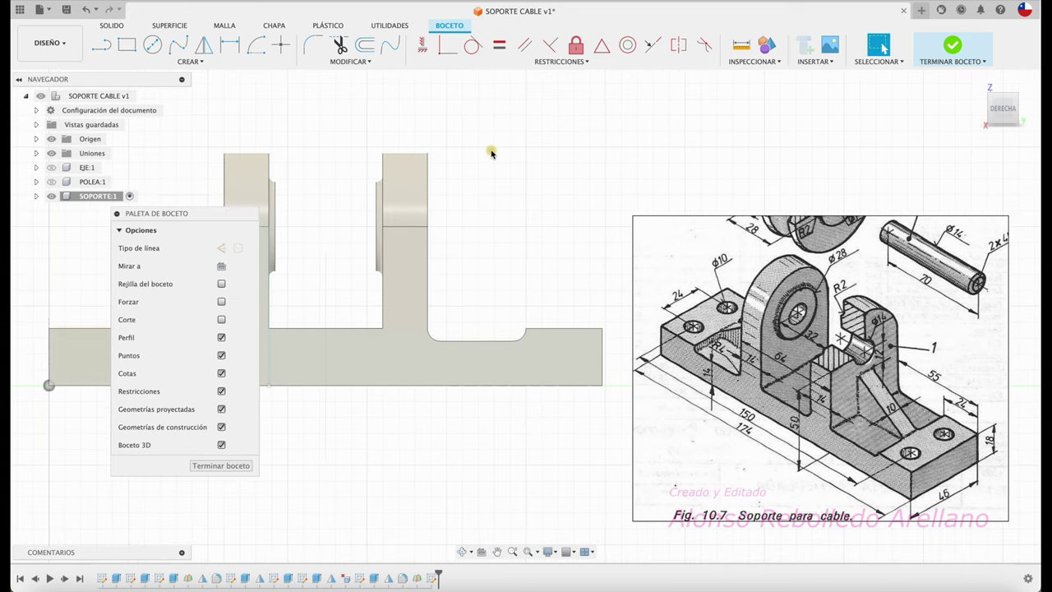
# Step: Project the support body into the sketch and place a point on the right lug's edge
pyautogui.press('p')
pyautogui.click(428, 211)
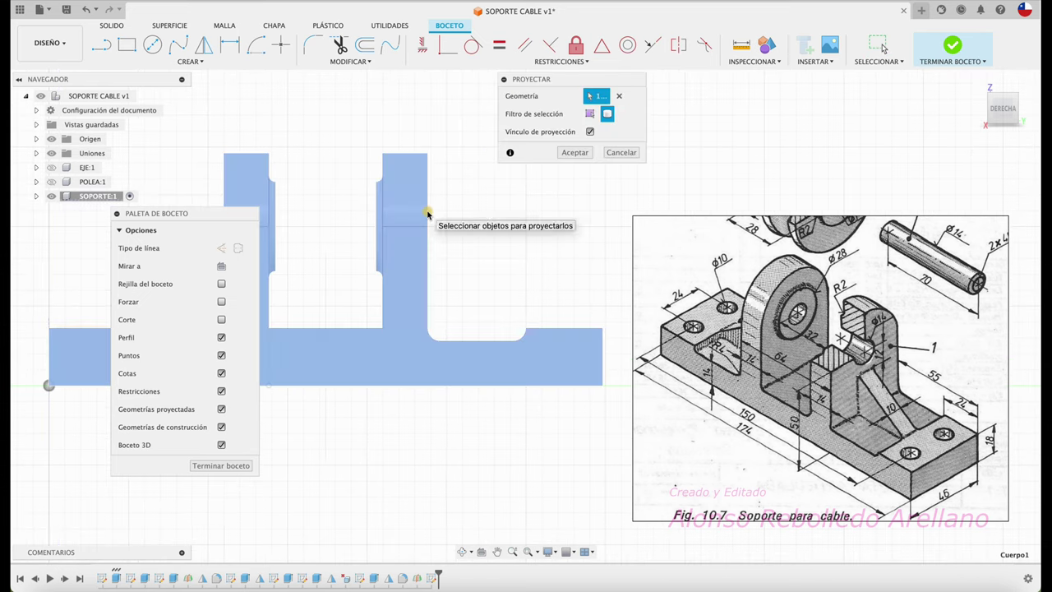
pyautogui.click(585, 153)
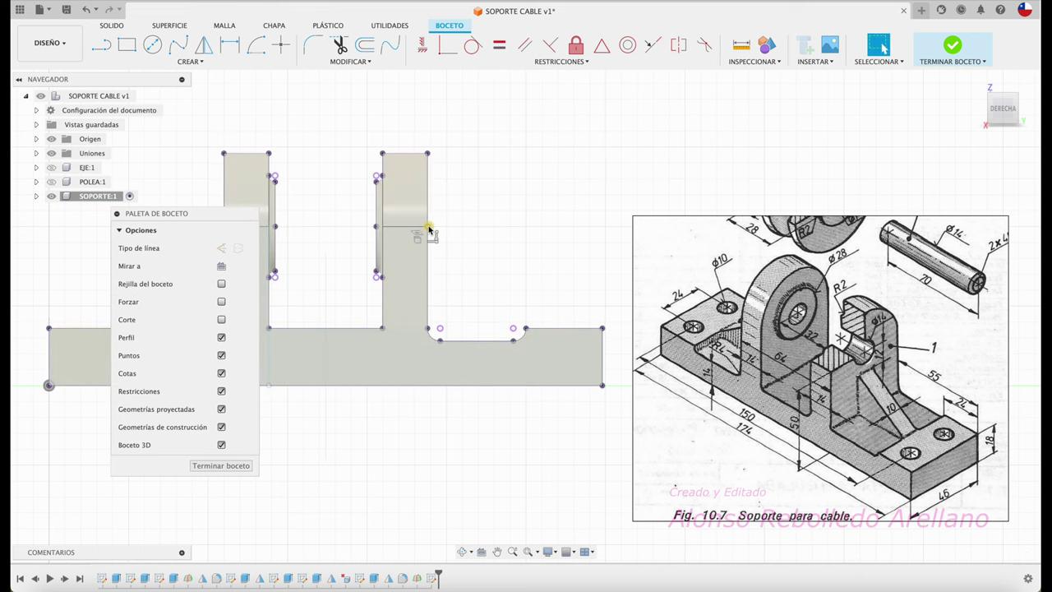
pyautogui.press('l')
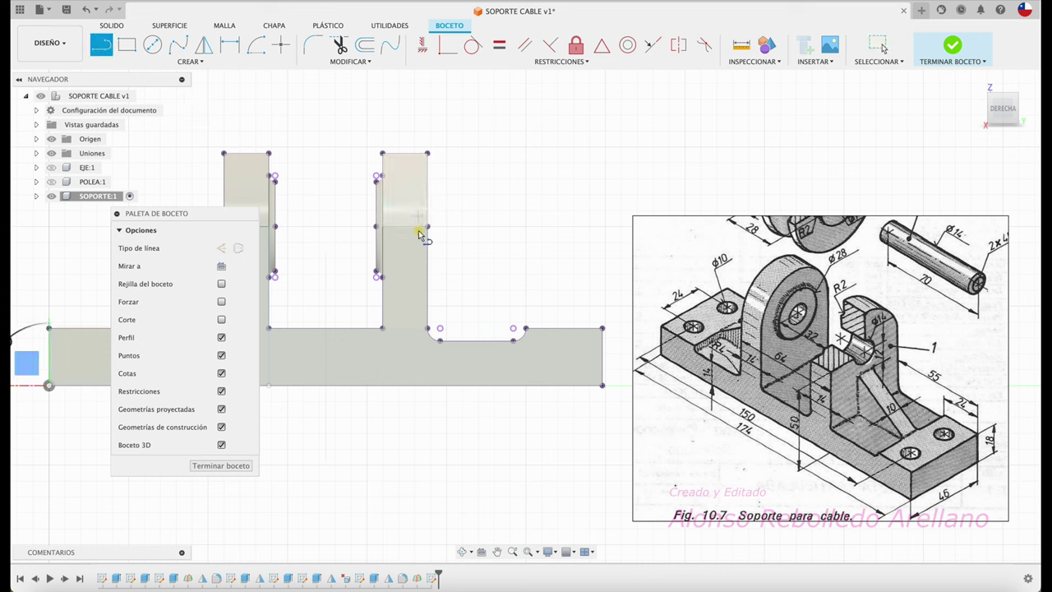
pyautogui.click(281, 44)
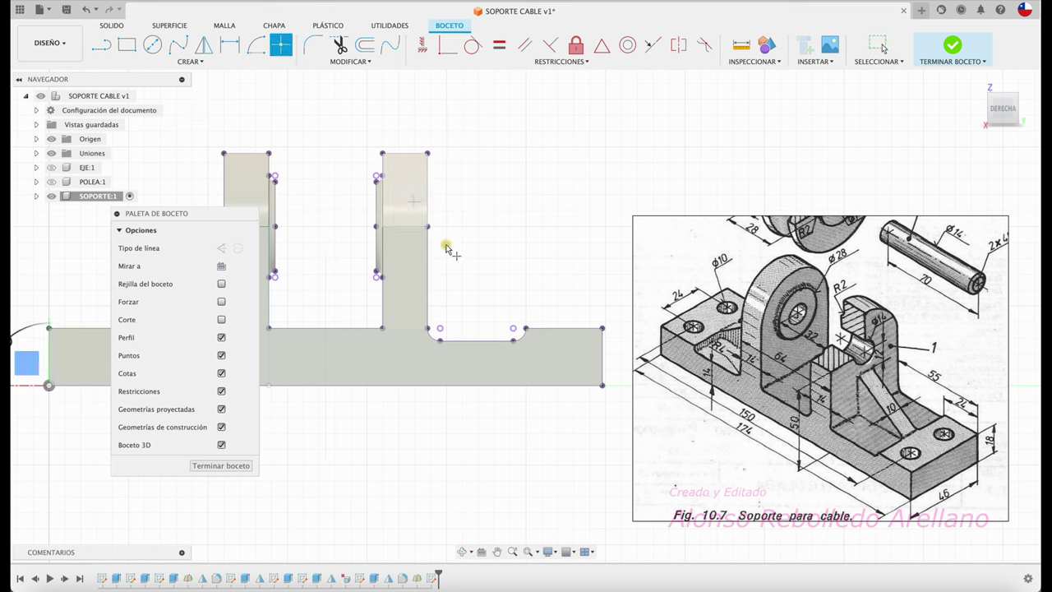
pyautogui.click(427, 268)
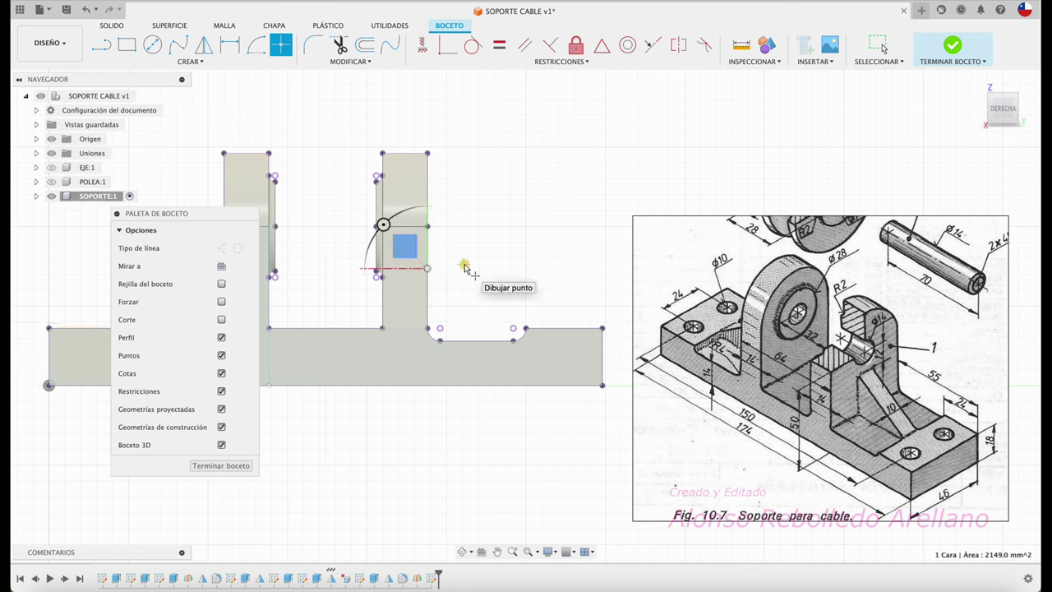
# Step: Dimension the point 12 mm below the lug corner
pyautogui.press('d')
pyautogui.click(428, 284)
pyautogui.press('Escape')
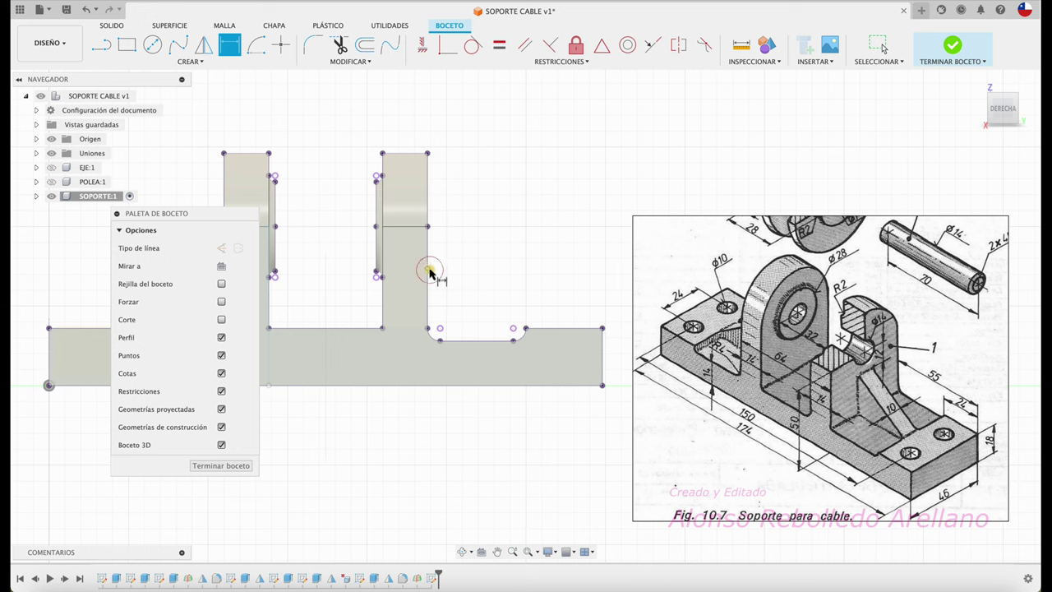
pyautogui.click(428, 270)
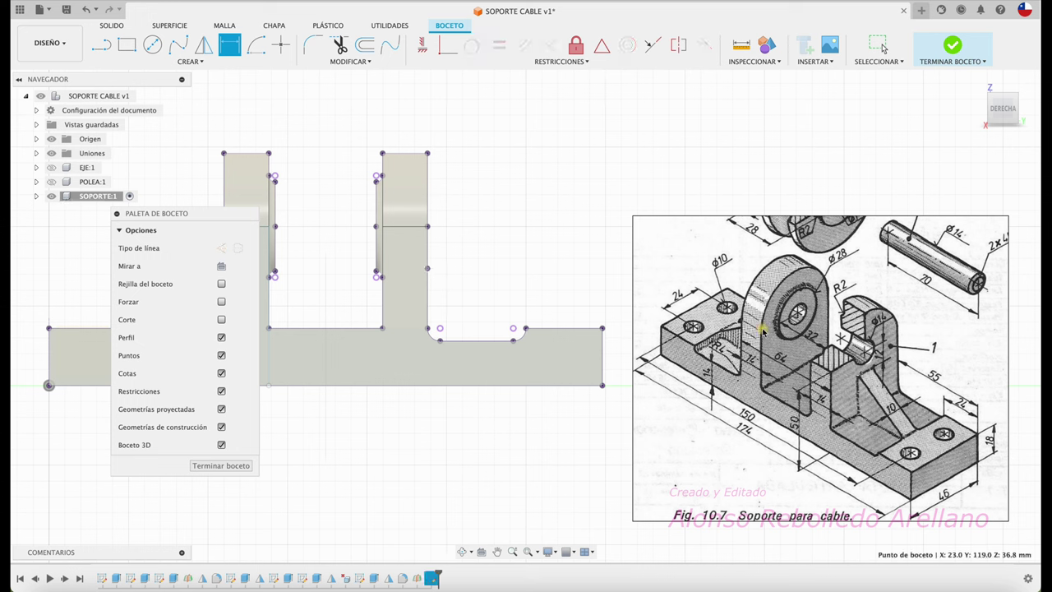
pyautogui.click(426, 227)
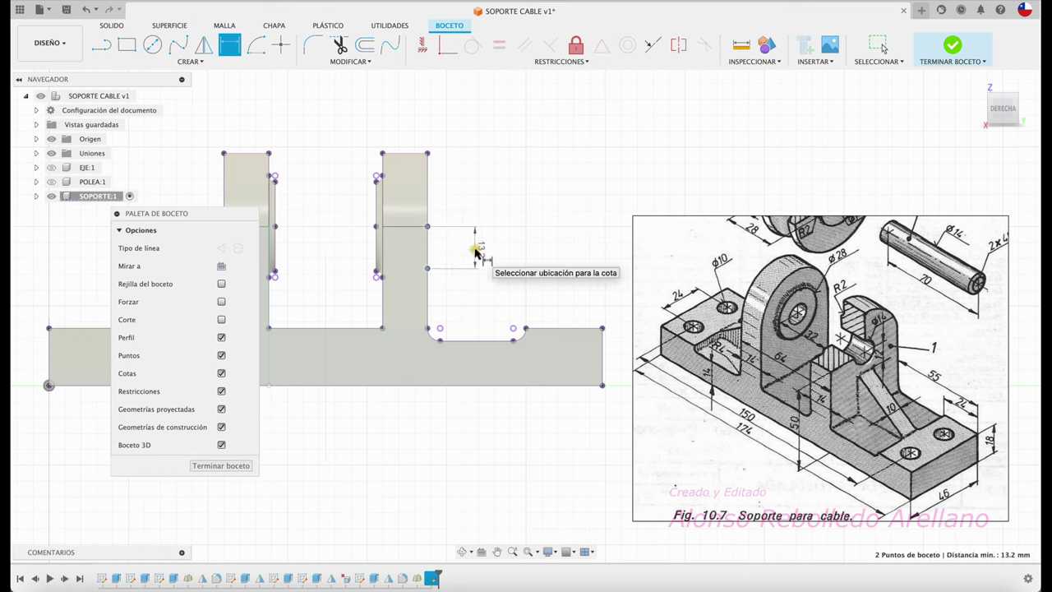
pyautogui.click(474, 249)
pyautogui.write('12')
pyautogui.press('Return')
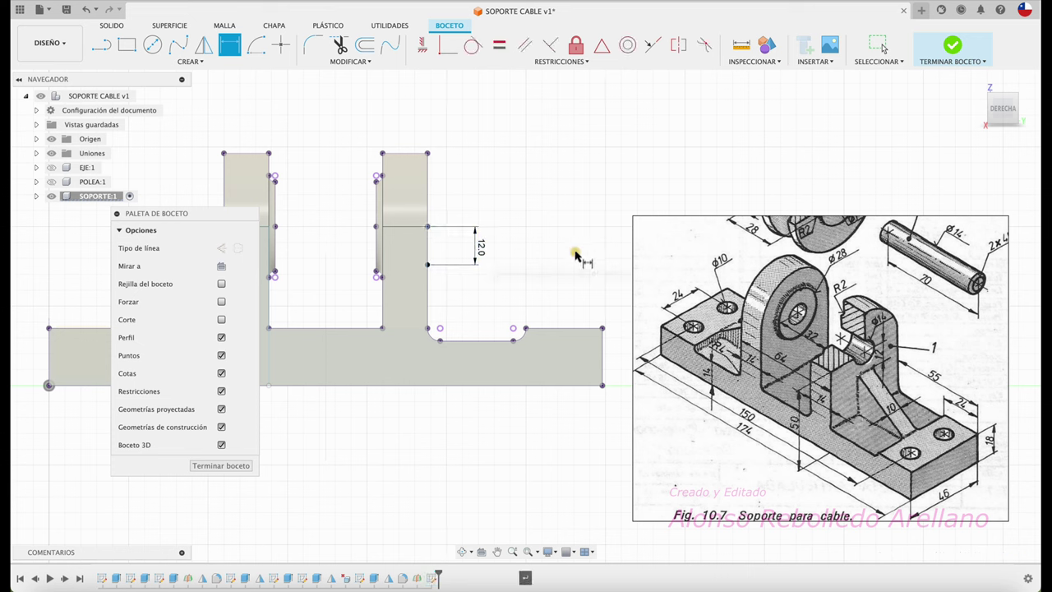
# Step: Draw the slanted rib line from the point down to the base, then finish the sketch
pyautogui.press('l')
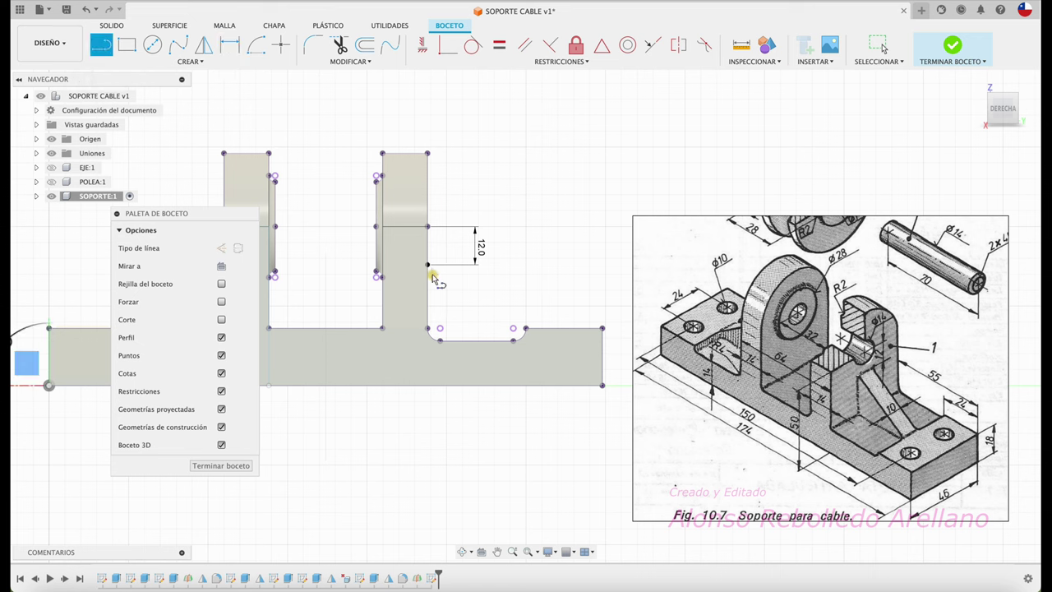
pyautogui.moveTo(427, 266); pyautogui.dragTo(526, 330)
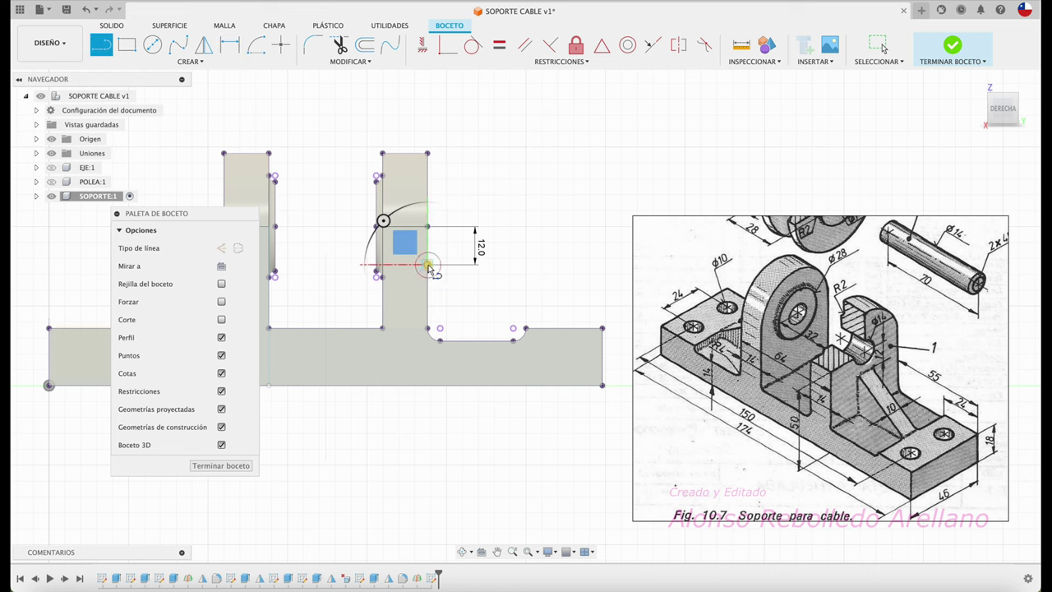
pyautogui.click(527, 330)
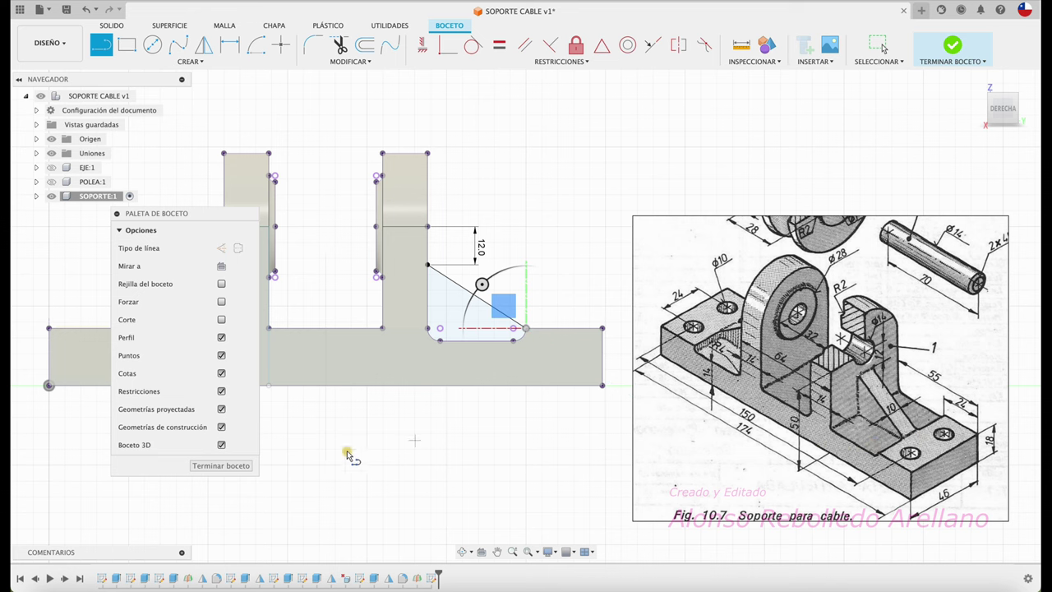
pyautogui.click(952, 45)
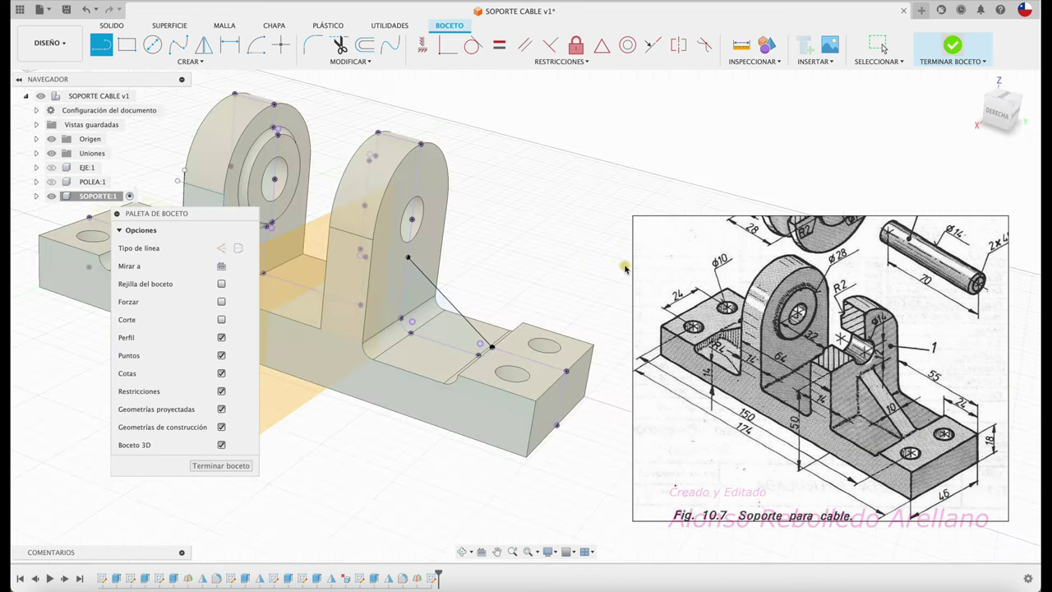
# Step: Extrude the triangle symmetrically with 10.1 mm total length, joined to the support
pyautogui.press('e')
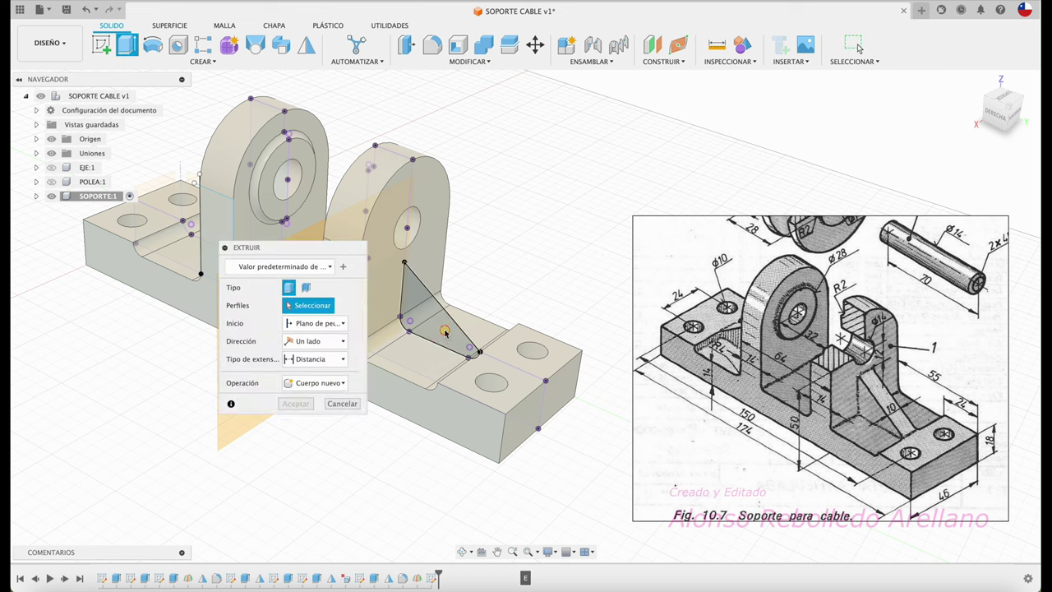
pyautogui.click(444, 319)
pyautogui.moveTo(450, 312); pyautogui.dragTo(466, 297)
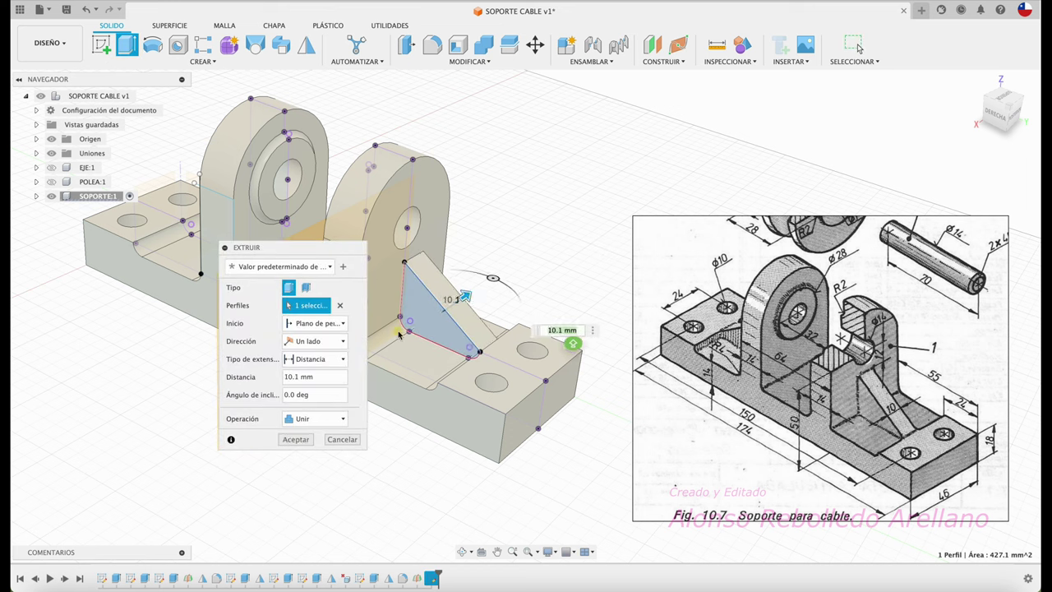
pyautogui.click(329, 342)
pyautogui.click(312, 381)
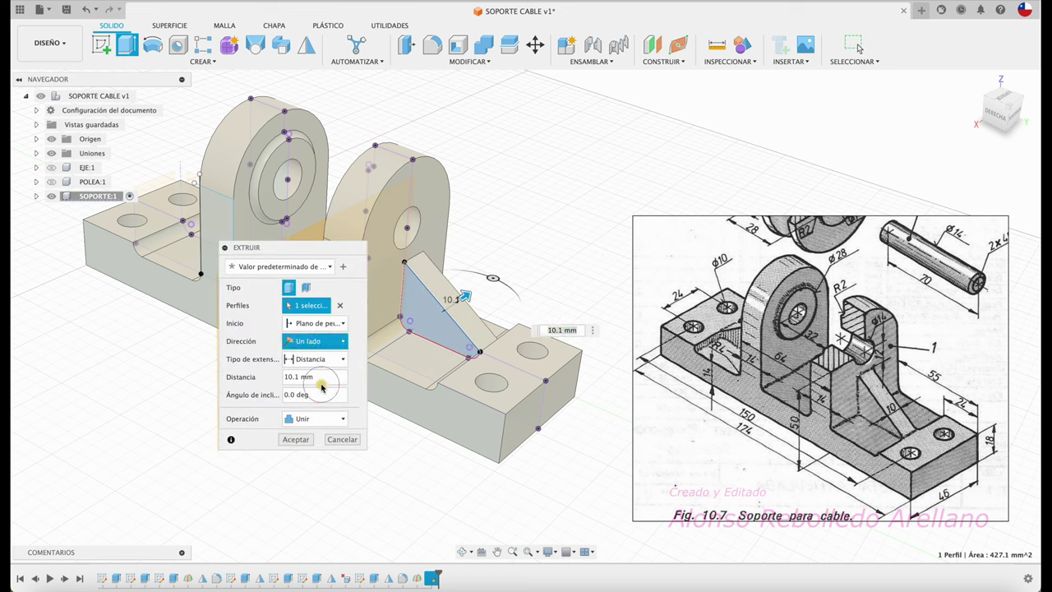
pyautogui.click(308, 378)
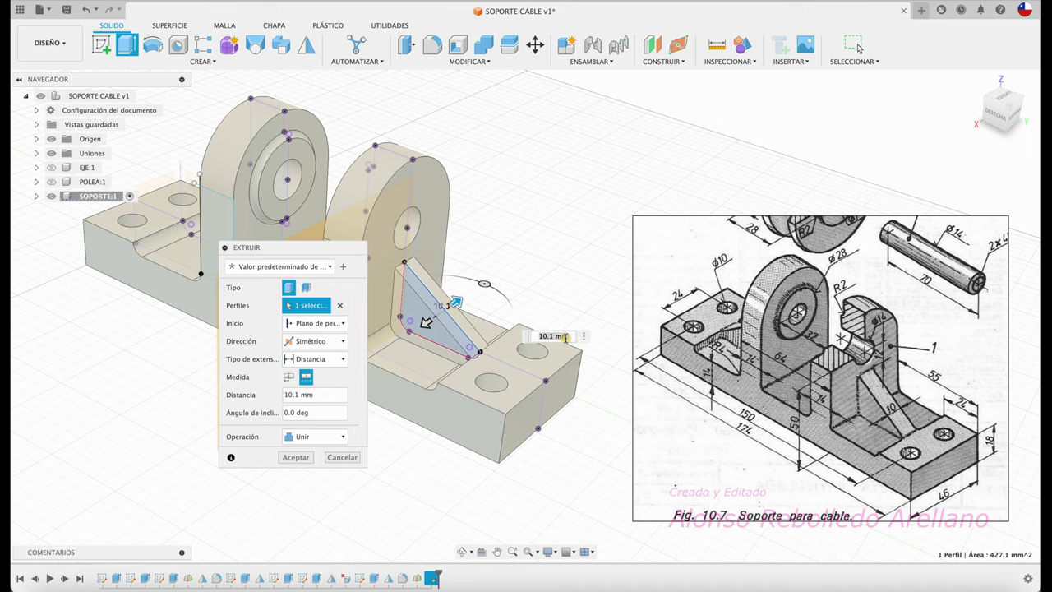
pyautogui.click(319, 393)
pyautogui.click(295, 462)
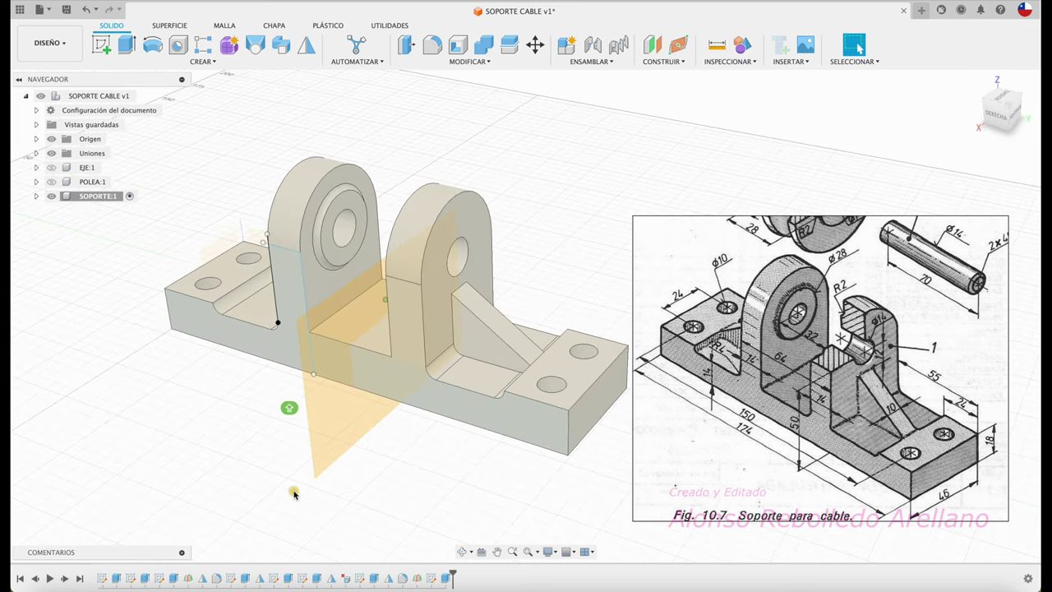
pyautogui.click(305, 45)
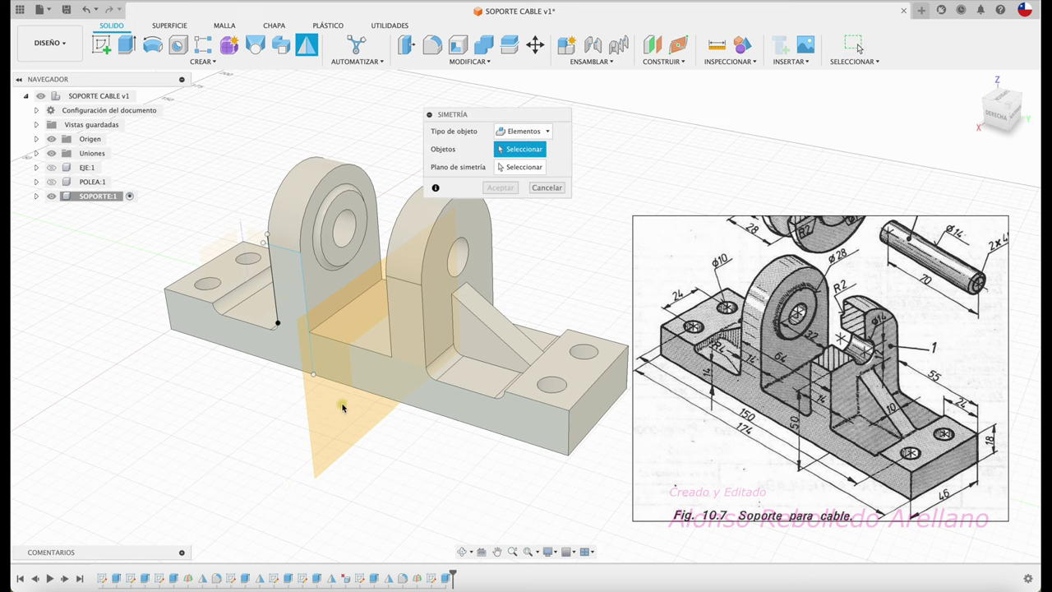
# Step: Mirror the rib extrusion across the central plane onto the other lug
pyautogui.click(491, 344)
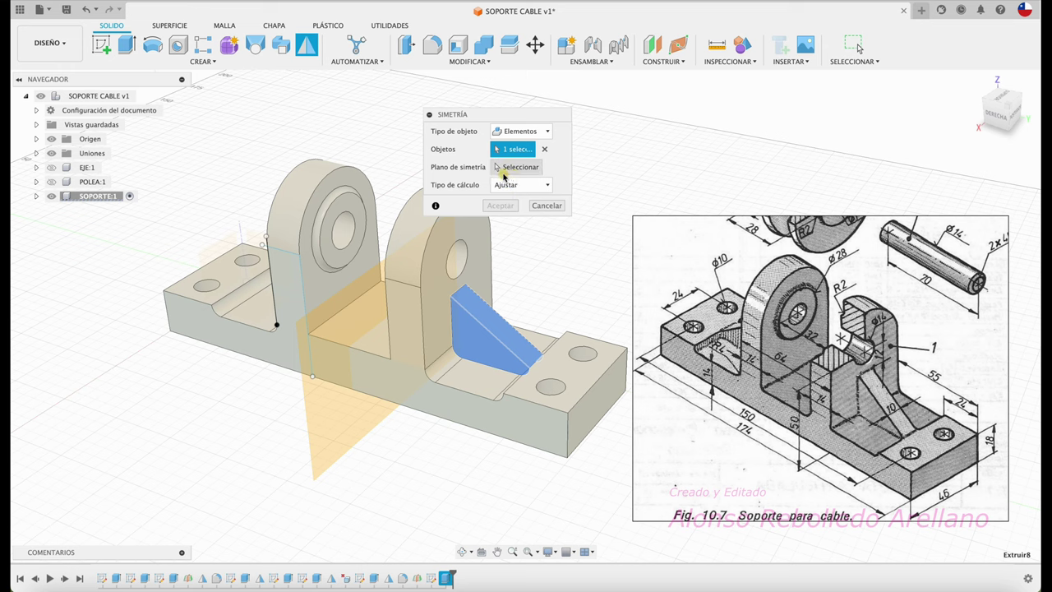
pyautogui.click(517, 168)
pyautogui.click(346, 428)
pyautogui.moveTo(346, 429)
pyautogui.keyDown('shift'); pyautogui.mouseDown(button='middle')
pyautogui.moveTo(324, 375)
pyautogui.moveTo(494, 210)
pyautogui.mouseUp(button='middle'); pyautogui.keyUp('shift')
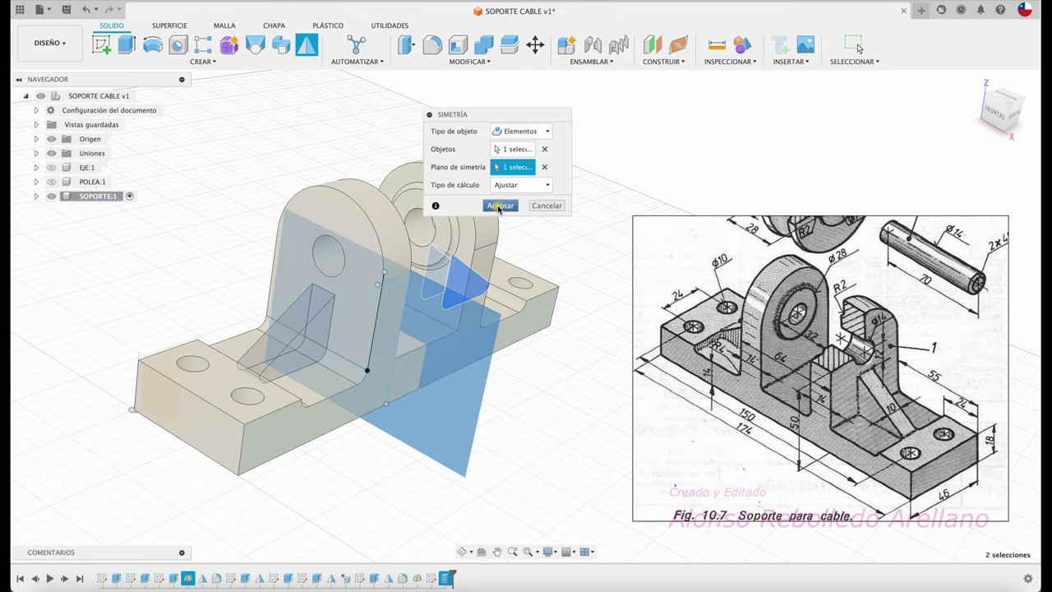
pyautogui.click(500, 205)
pyautogui.keyDown('shift'); pyautogui.moveTo(498, 209); pyautogui.dragTo(499, 207, button='middle'); pyautogui.keyUp('shift')
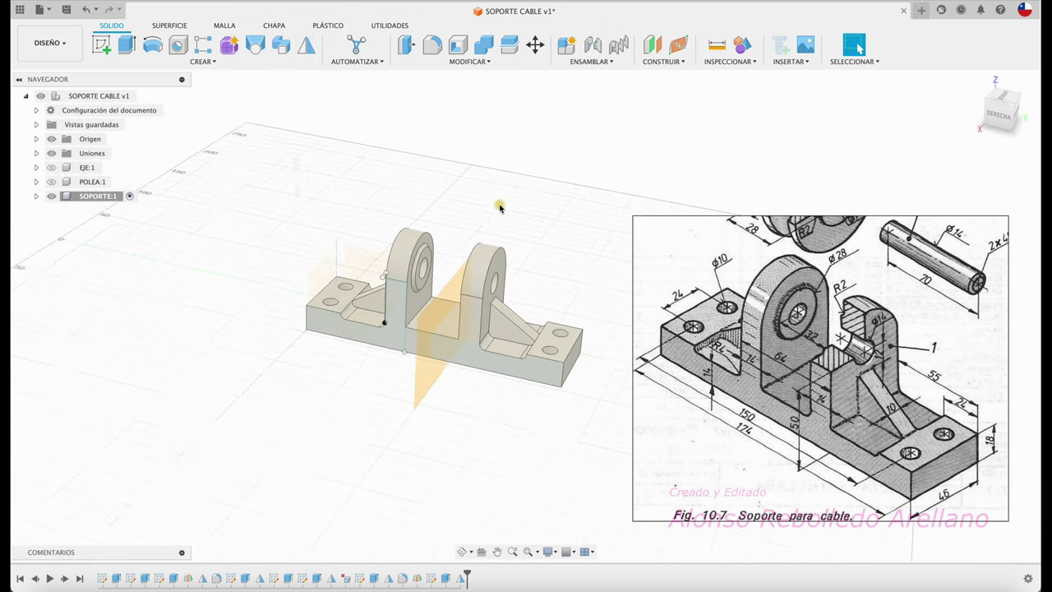
# Step: Show the pulley and shaft, activate the root assembly, and enable component colour cycling
pyautogui.keyDown('shift'); pyautogui.moveTo(500, 207); pyautogui.dragTo(472, 162, button='middle'); pyautogui.keyUp('shift')
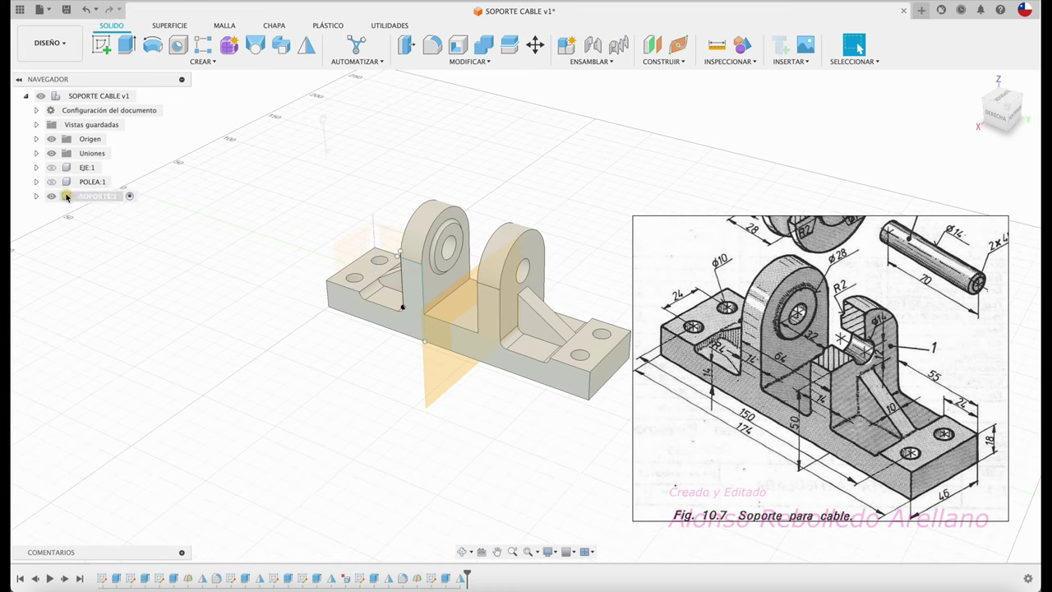
pyautogui.click(51, 182)
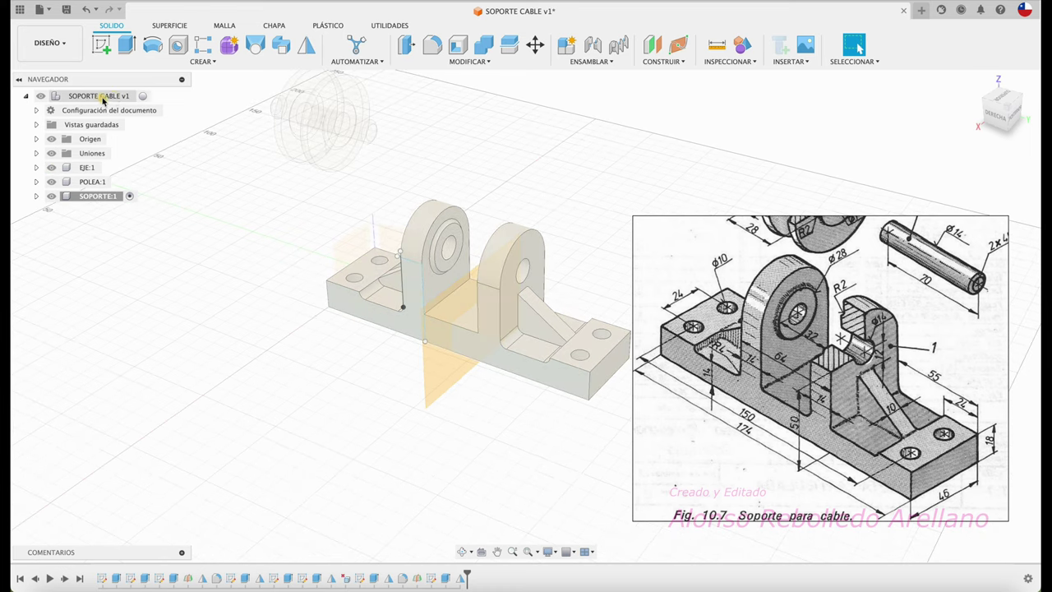
pyautogui.click(147, 95)
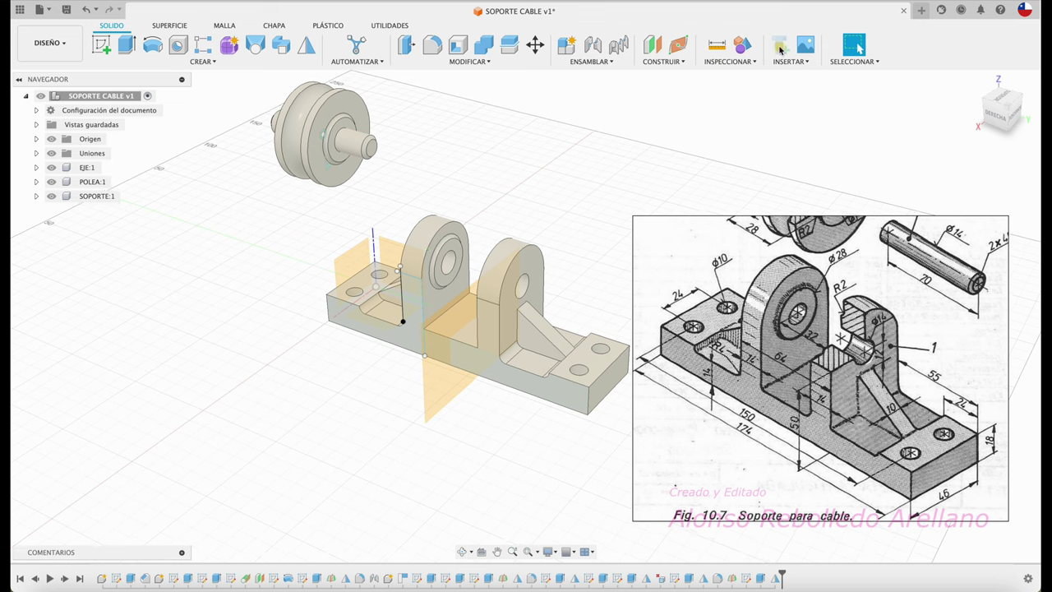
pyautogui.click(743, 46)
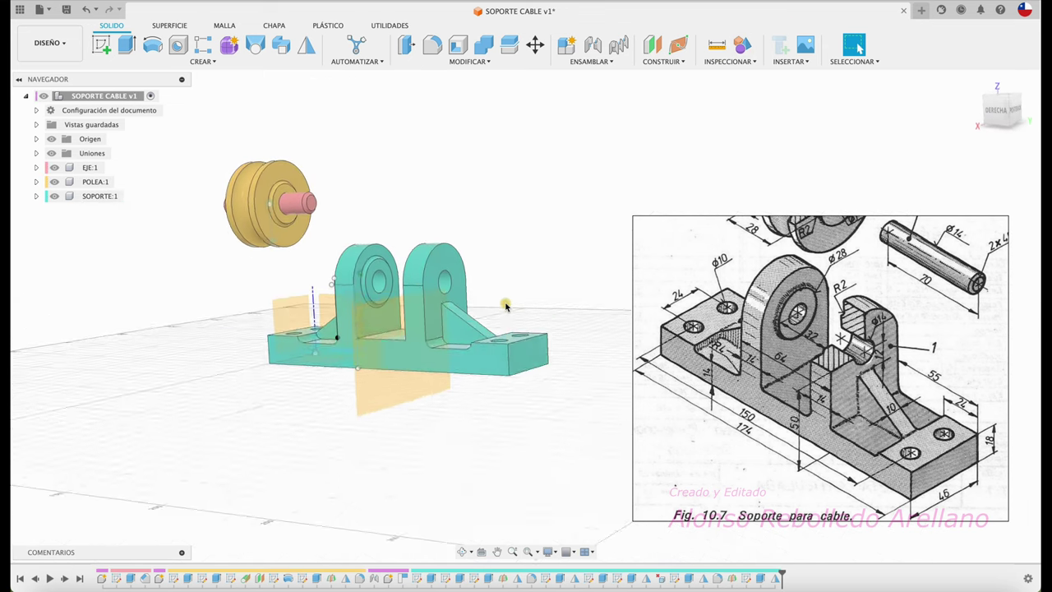
# Step: Undo an accidental bracket move and select the SOPORTE:1 component
pyautogui.keyDown('shift'); pyautogui.moveTo(504, 303); pyautogui.dragTo(414, 356, button='middle'); pyautogui.keyUp('shift')
pyautogui.moveTo(413, 356); pyautogui.dragTo(571, 190)
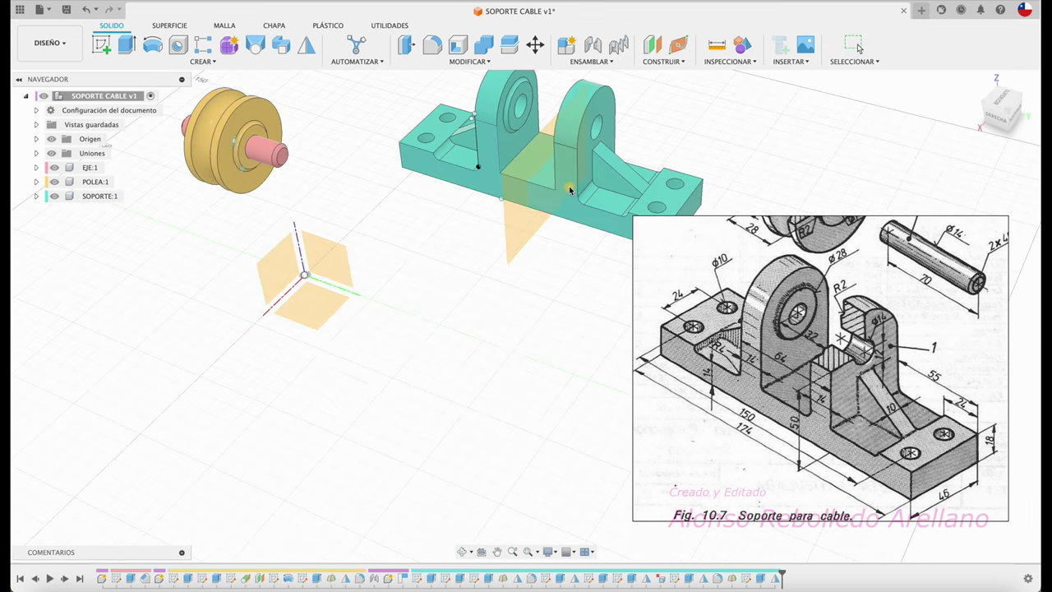
pyautogui.hotkey('ctrl', 'z')
pyautogui.moveTo(518, 214)
pyautogui.keyDown('shift'); pyautogui.mouseDown(button='middle')
pyautogui.moveTo(383, 356)
pyautogui.moveTo(338, 361)
pyautogui.moveTo(335, 328)
pyautogui.moveTo(389, 329)
pyautogui.moveTo(431, 278)
pyautogui.moveTo(522, 229)
pyautogui.mouseUp(button='middle'); pyautogui.keyUp('shift')
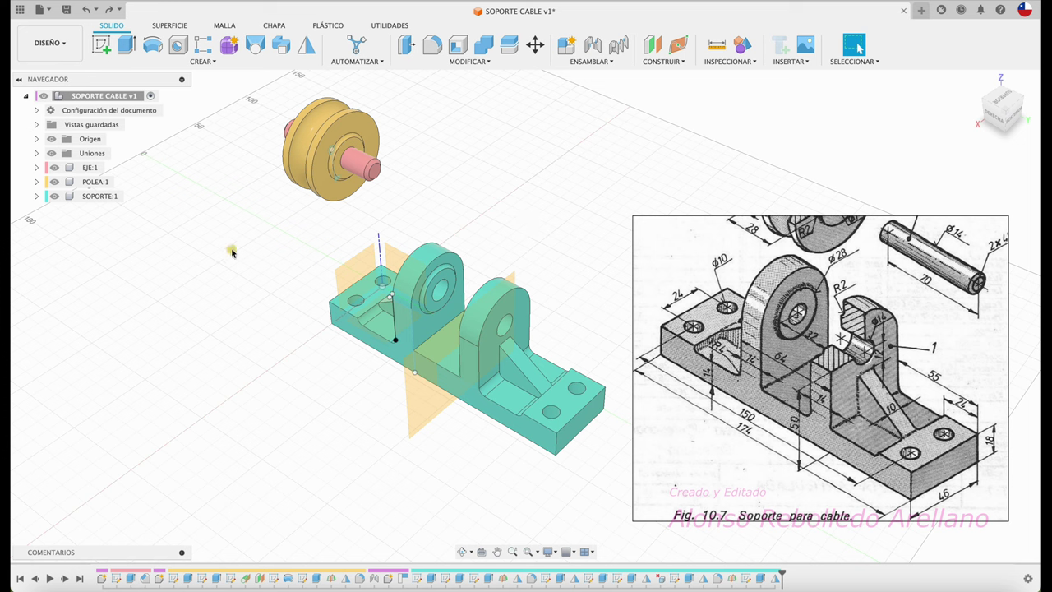
pyautogui.click(102, 196)
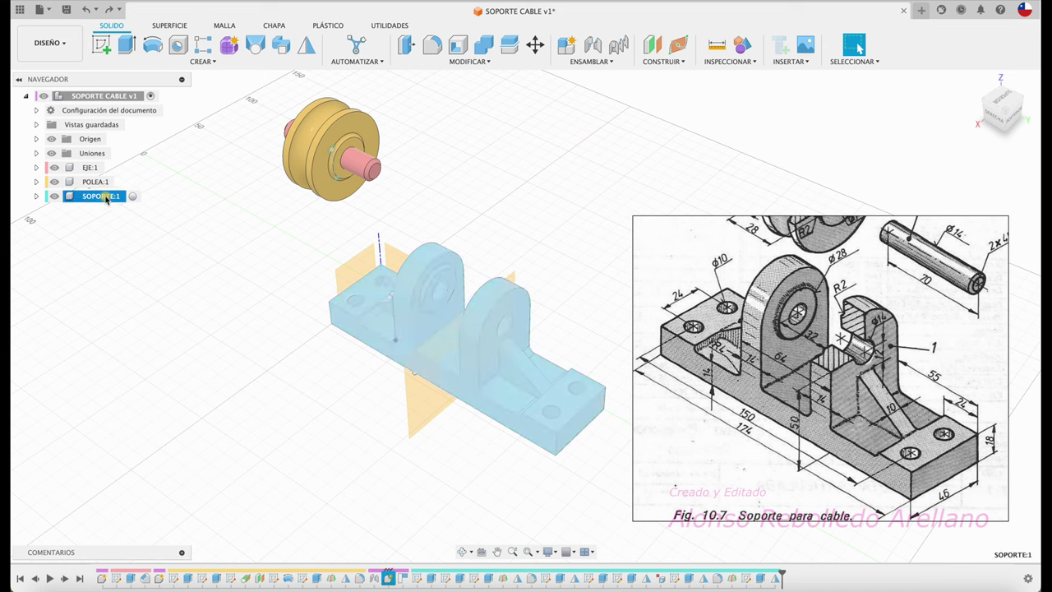
# Step: Fix SOPORTE:1 in place and drag the pulley and shaft between its lugs
pyautogui.rightClick(103, 196)
pyautogui.click(187, 7)
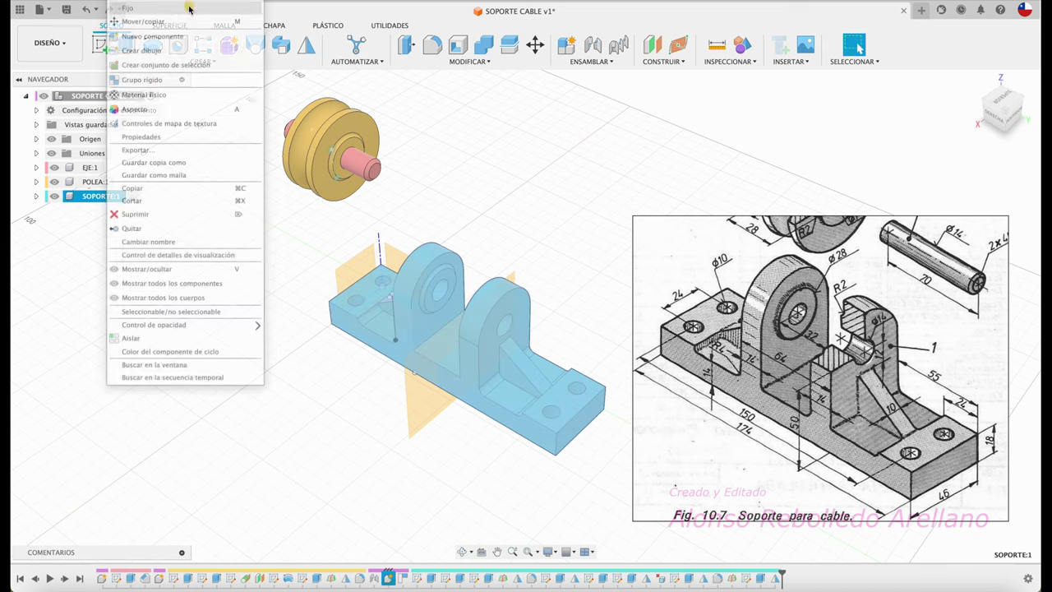
pyautogui.click(255, 294)
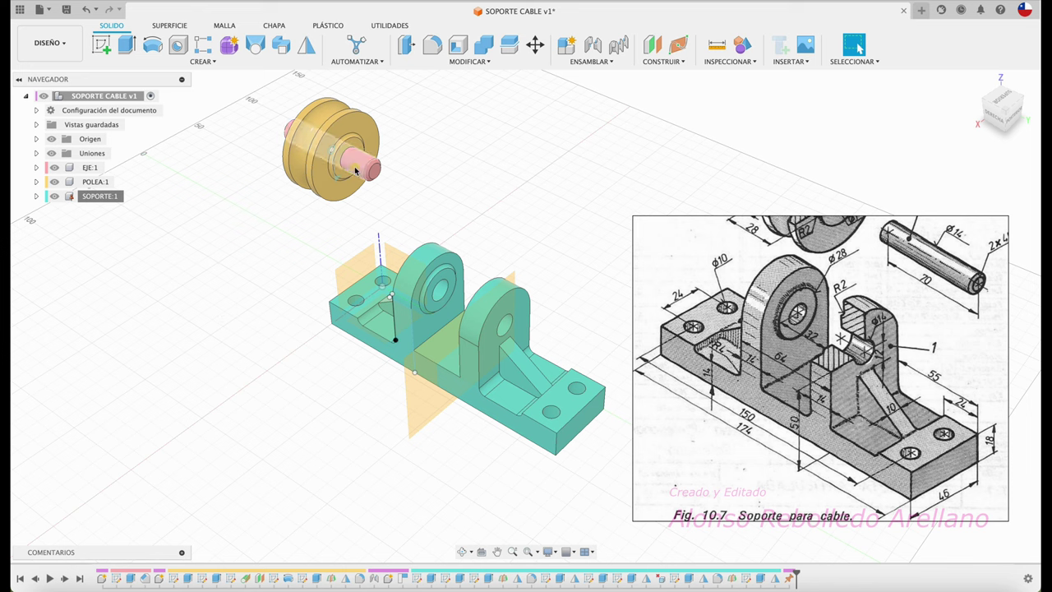
pyautogui.moveTo(364, 181); pyautogui.dragTo(493, 288)
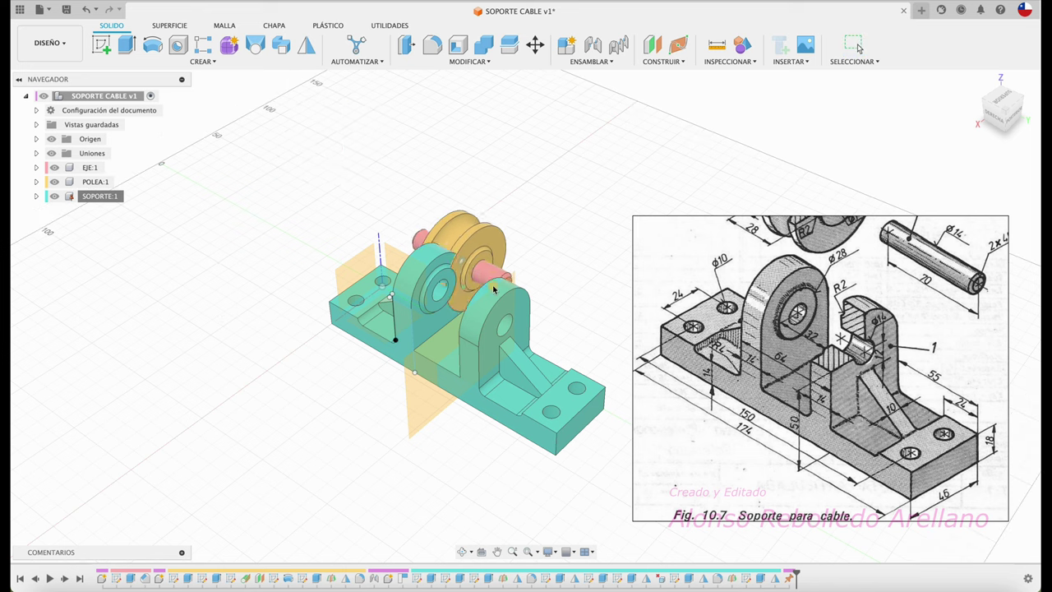
pyautogui.click(992, 122)
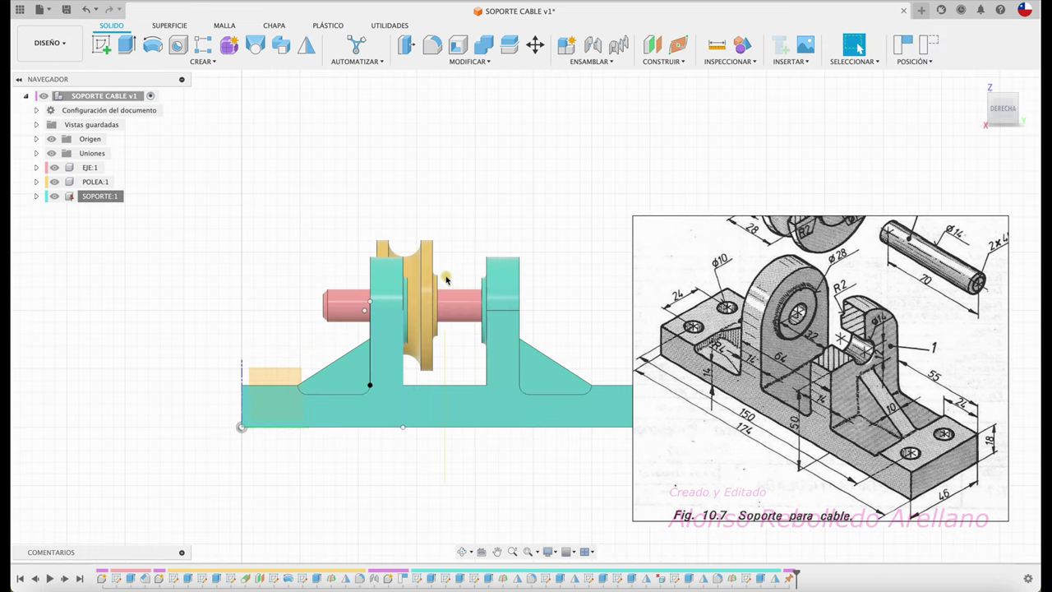
# Step: Settle the pulley centred between the uprights and return to an oblique view
pyautogui.click(431, 277)
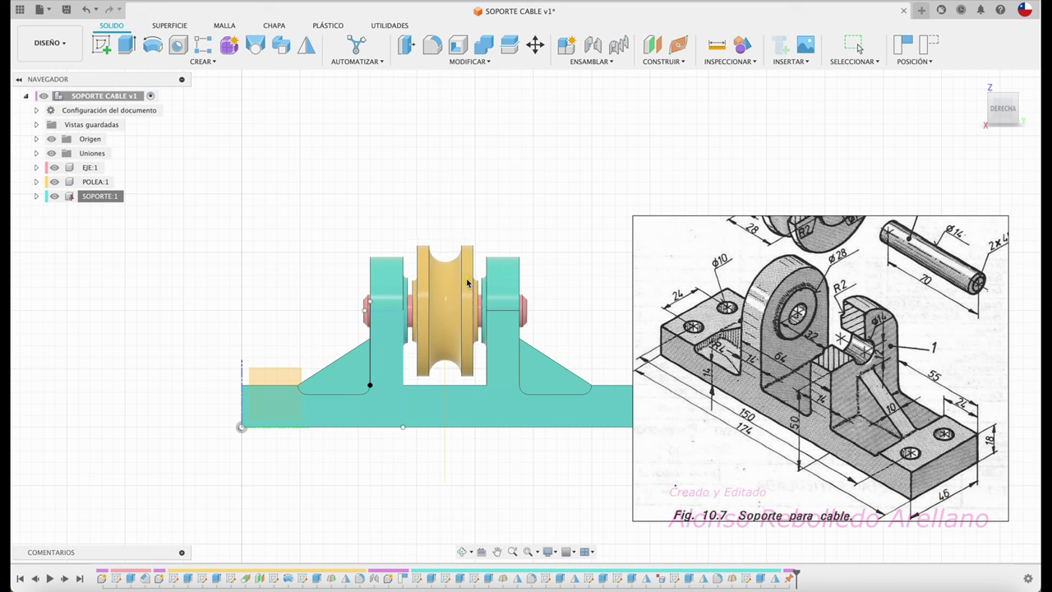
pyautogui.press('Escape')
pyautogui.moveTo(467, 283)
pyautogui.keyDown('shift'); pyautogui.mouseDown(button='middle')
pyautogui.moveTo(538, 202)
pyautogui.moveTo(770, 349)
pyautogui.mouseUp(button='middle'); pyautogui.keyUp('shift')
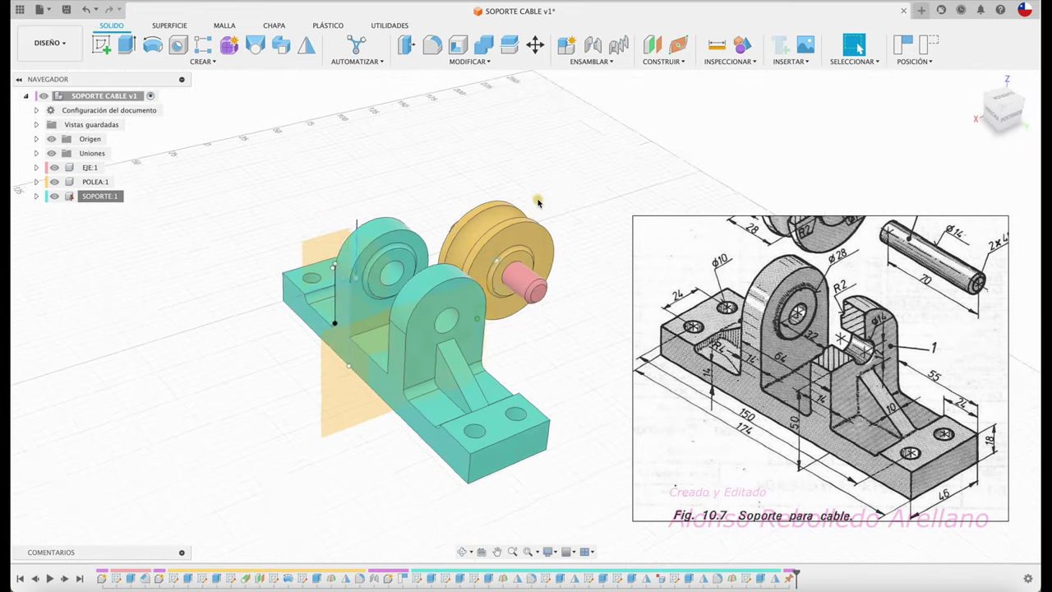
# Step: Close the floating reference drawing without saving
pyautogui.rightClick(780, 346)
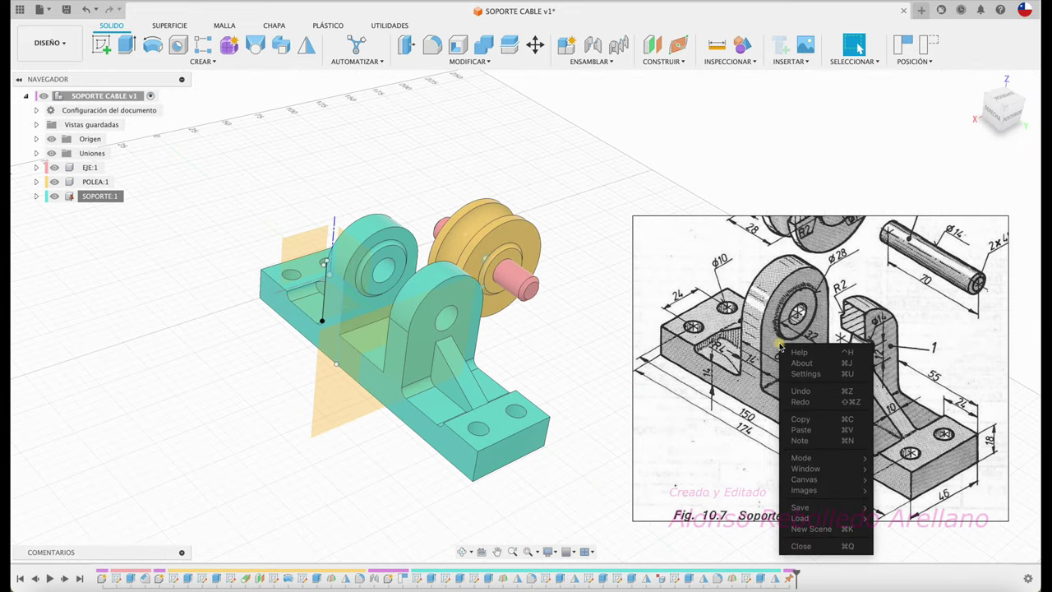
pyautogui.click(802, 545)
pyautogui.click(834, 408)
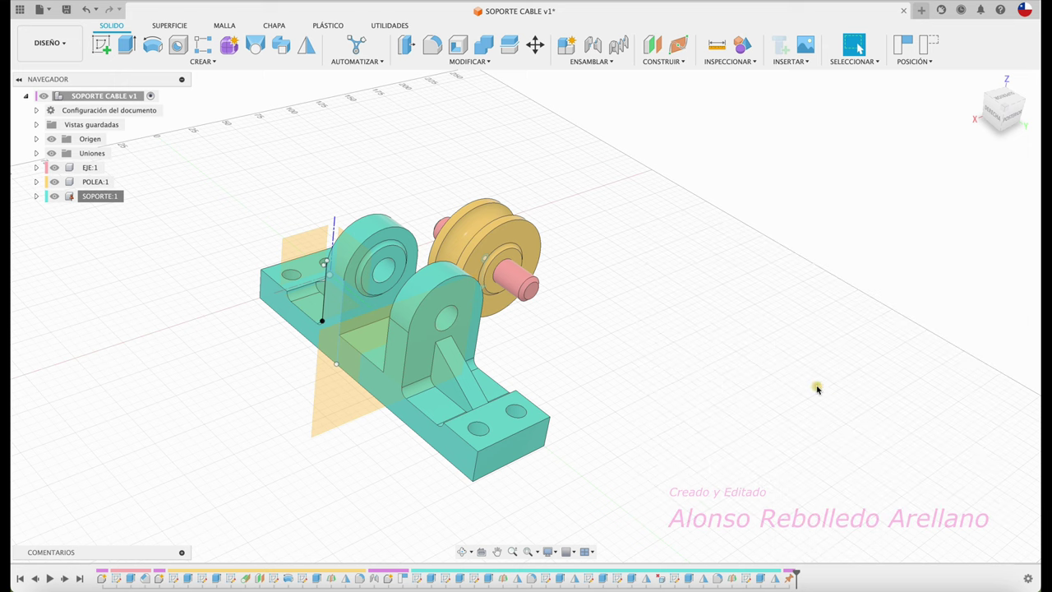
pyautogui.scroll(2, 670, 303)
pyautogui.scroll(2, 695, 259)
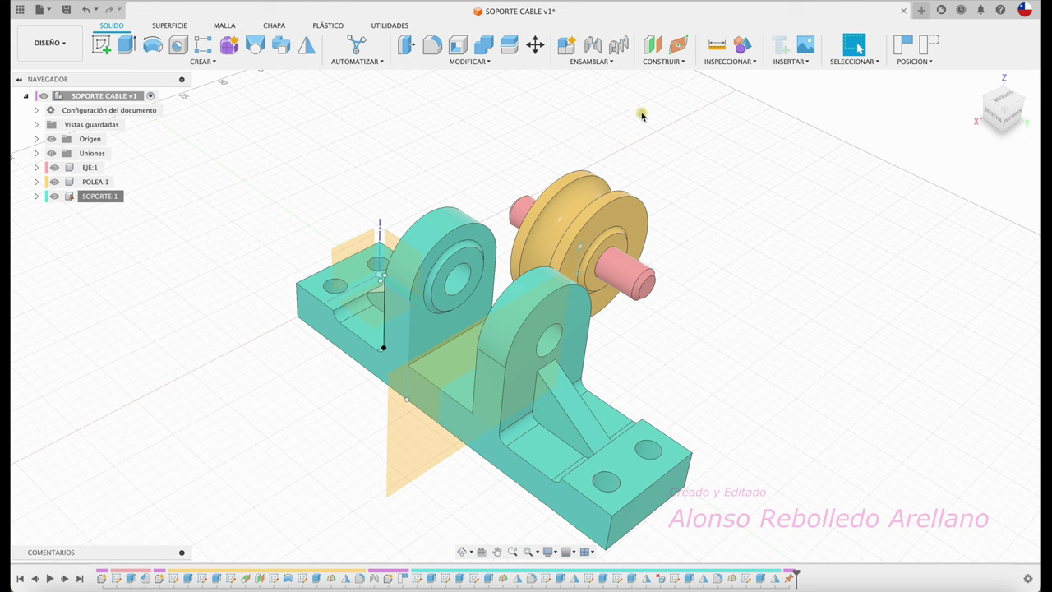
# Step: Move the pulley back out and hide POLEA:1, leaving only the shaft visible
pyautogui.click(609, 207)
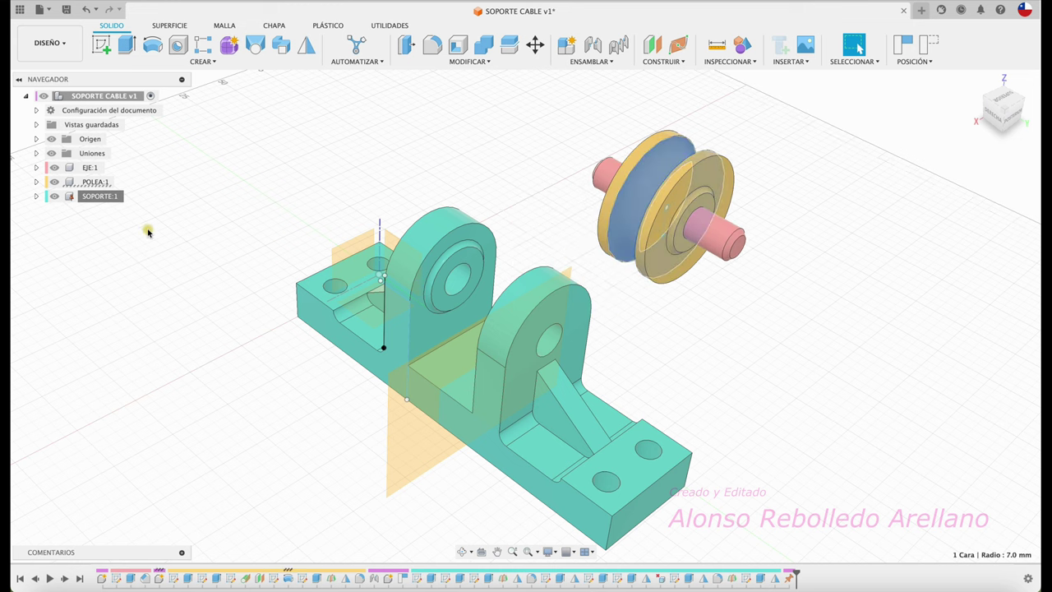
pyautogui.click(54, 182)
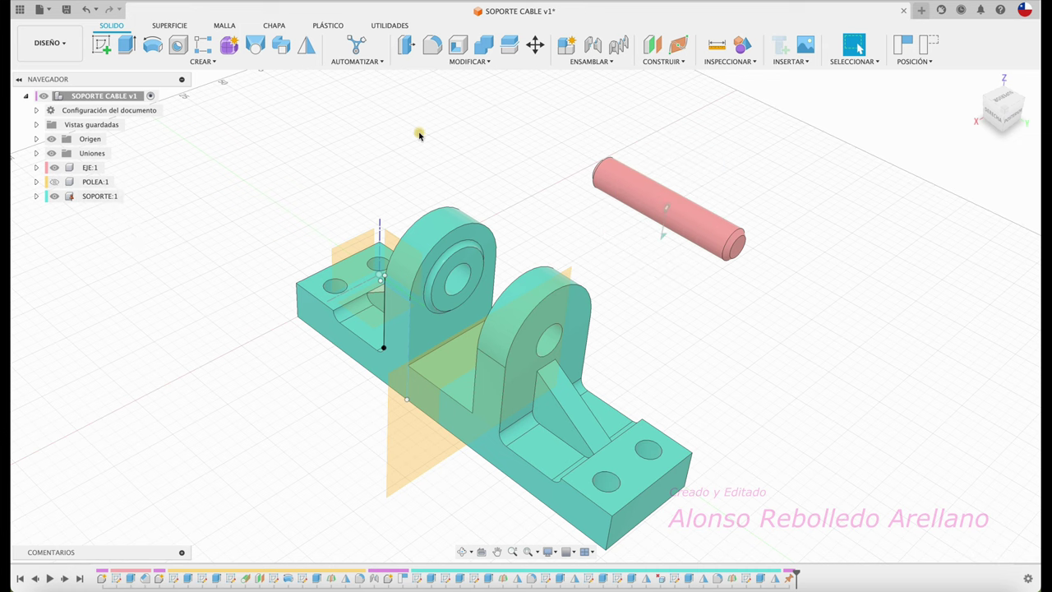
pyautogui.scroll(-2, 485, 120)
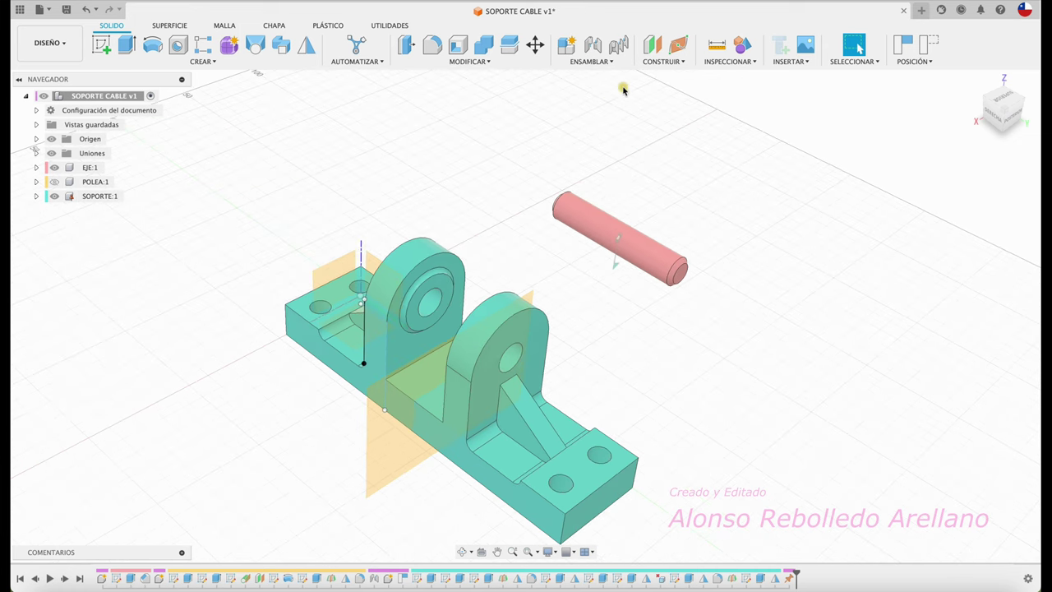
pyautogui.click(580, 62)
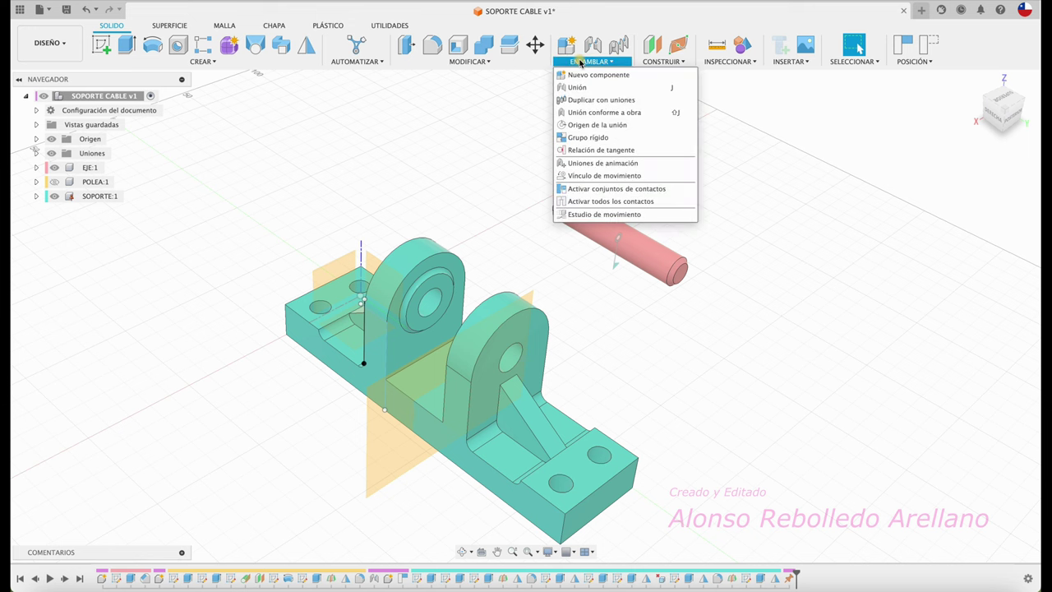
# Step: Place a joint origin between the two lug bore faces, snapped to the bore centre
pyautogui.click(606, 125)
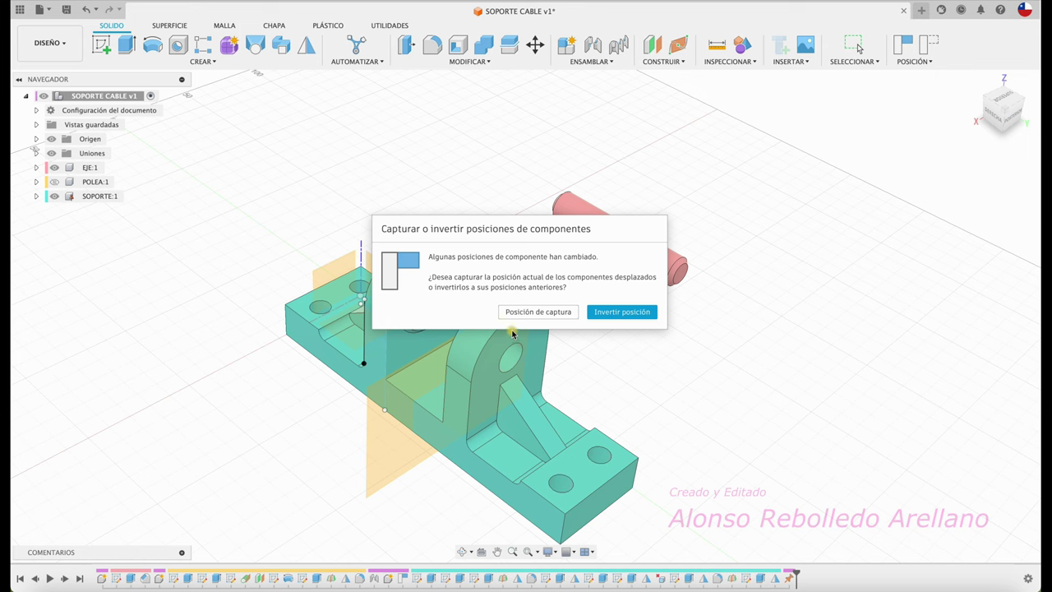
pyautogui.click(537, 312)
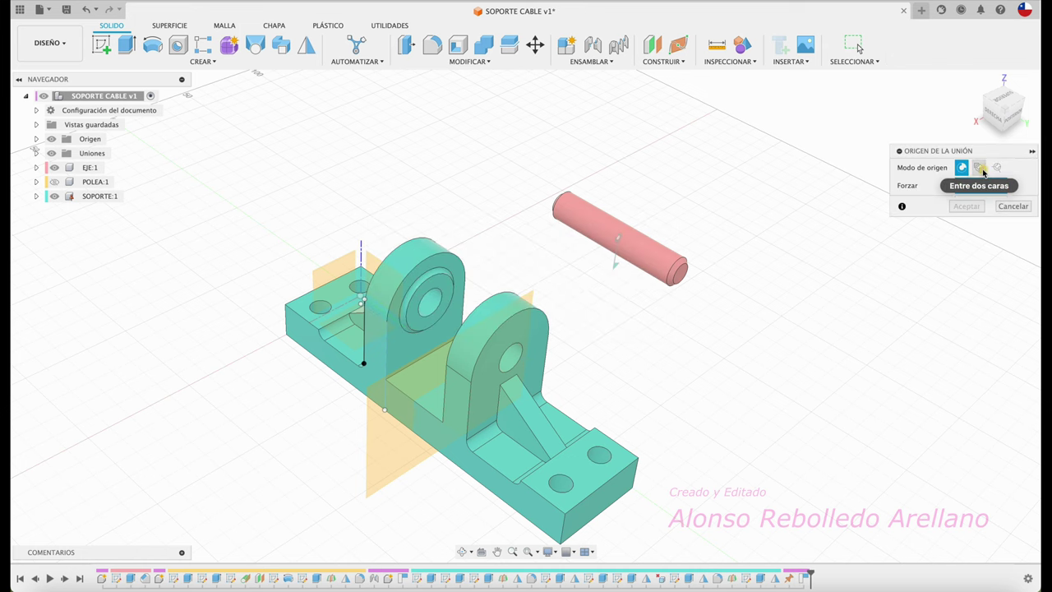
pyautogui.click(980, 168)
pyautogui.moveTo(693, 296)
pyautogui.keyDown('shift'); pyautogui.mouseDown(button='middle')
pyautogui.moveTo(544, 368)
pyautogui.moveTo(500, 367)
pyautogui.mouseUp(button='middle'); pyautogui.keyUp('shift')
pyautogui.click(544, 368)
pyautogui.click(501, 362)
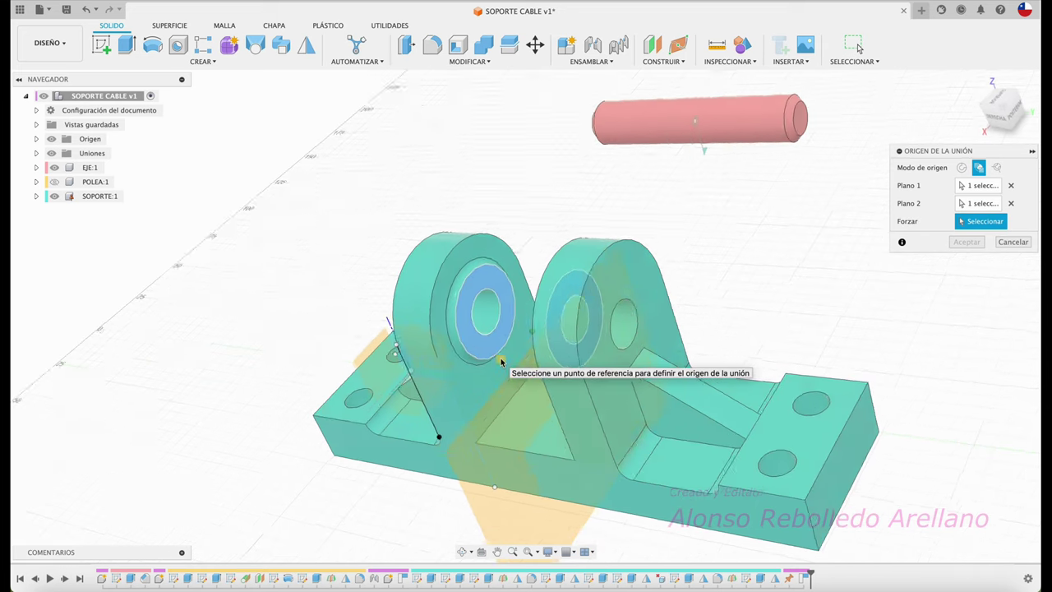
pyautogui.keyDown('shift'); pyautogui.moveTo(501, 362); pyautogui.dragTo(459, 329, button='middle'); pyautogui.keyUp('shift')
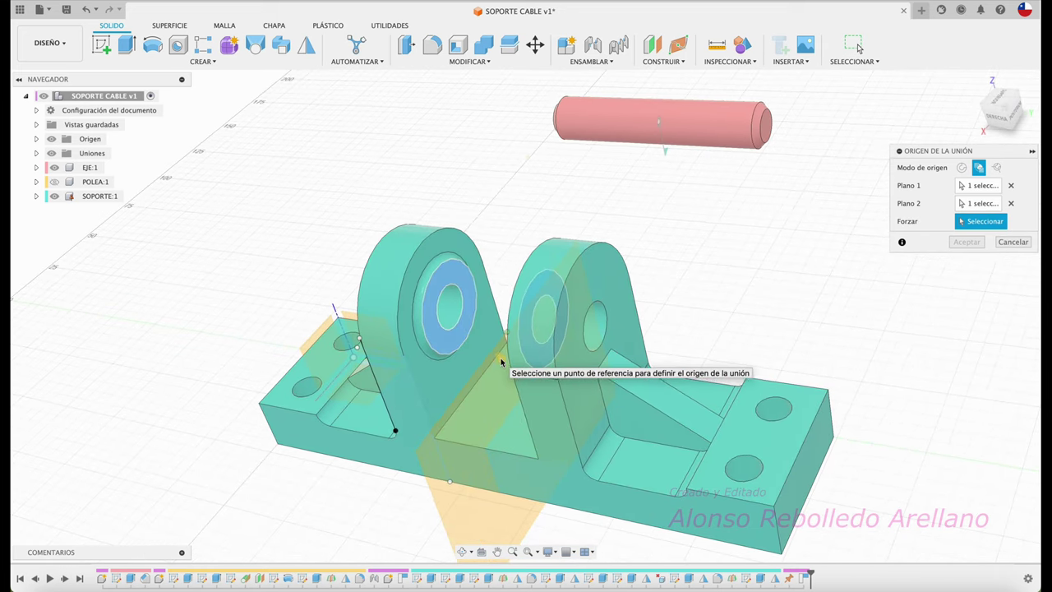
pyautogui.click(458, 329)
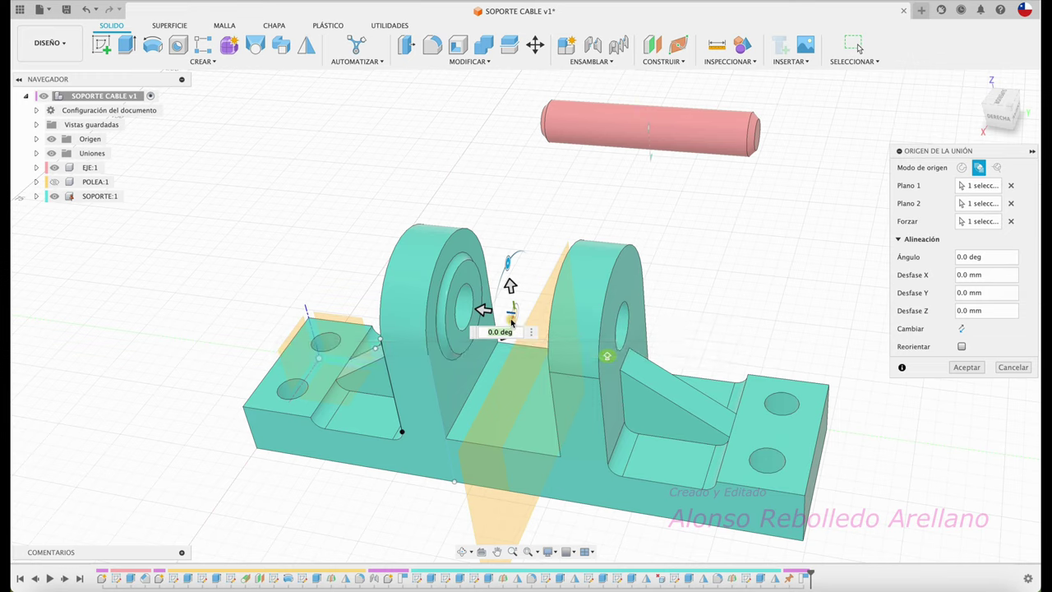
pyautogui.click(967, 368)
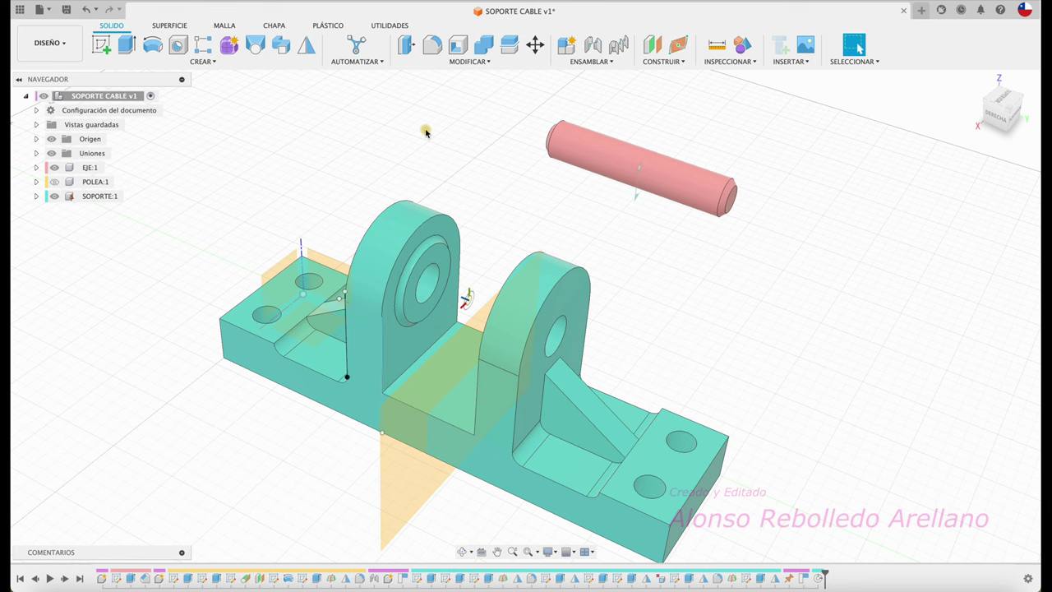
# Step: Join the shaft's origin to the bracket's joint origin with a Rígida joint
pyautogui.press('j')
pyautogui.click(638, 171)
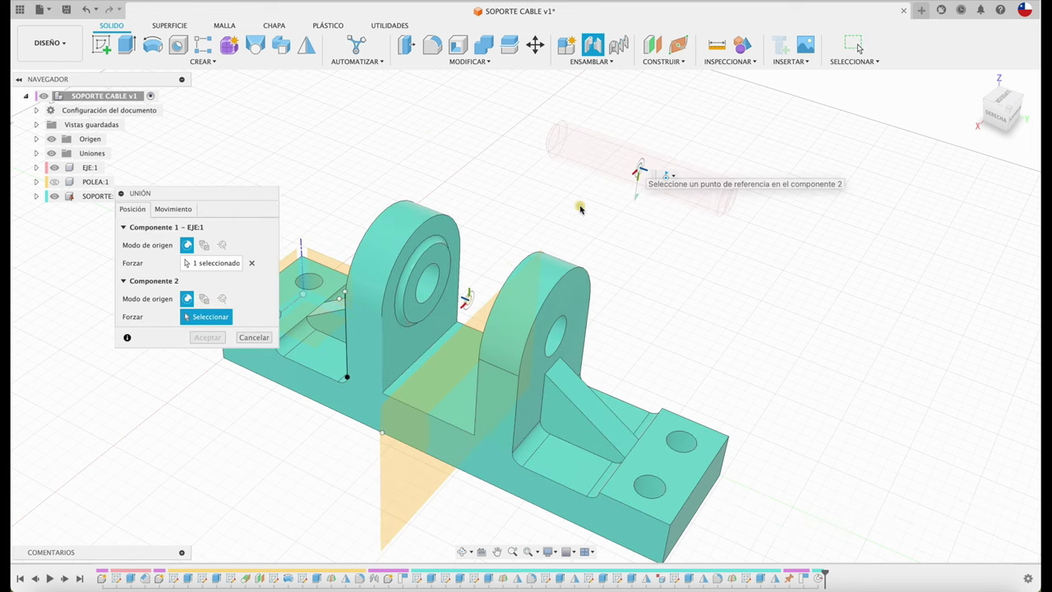
pyautogui.click(471, 300)
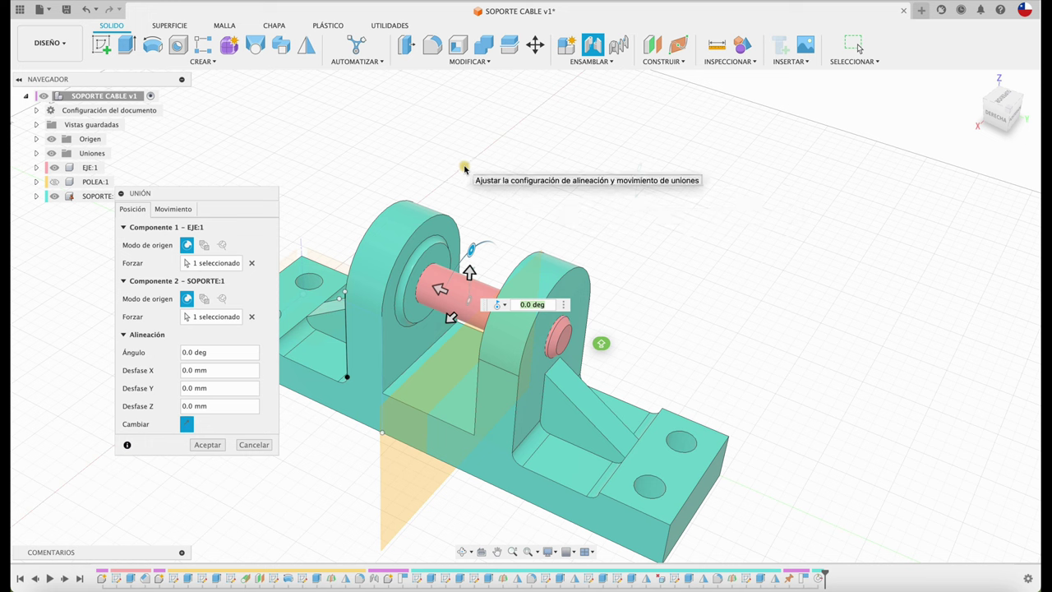
pyautogui.click(180, 211)
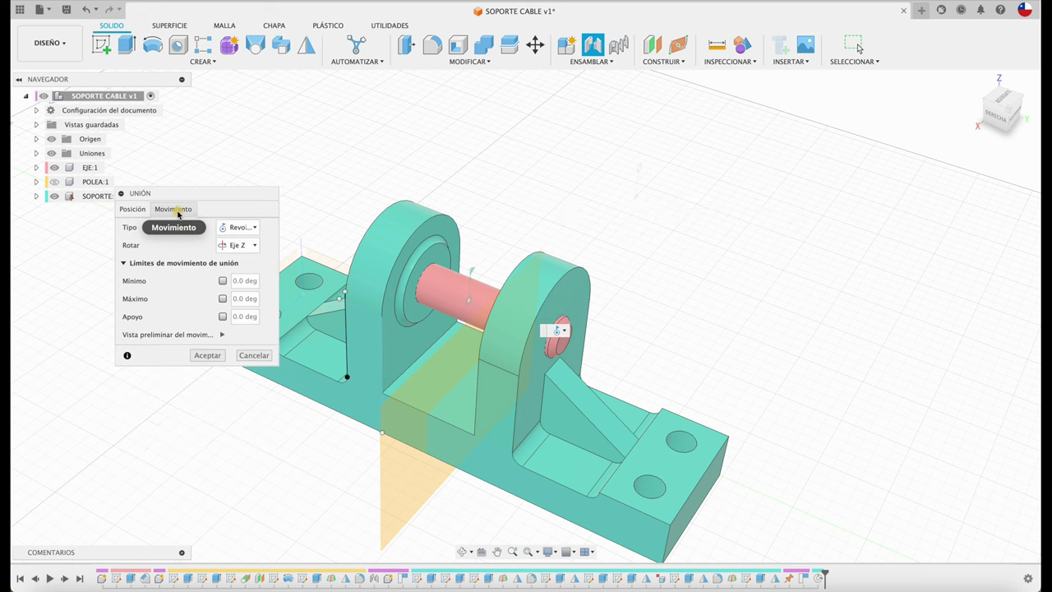
pyautogui.click(242, 234)
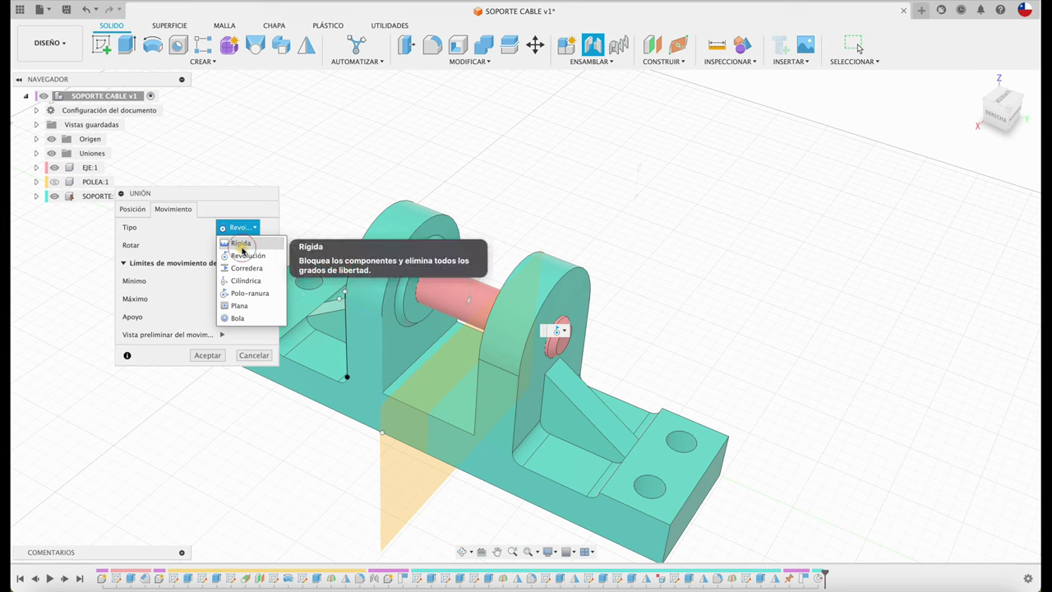
pyautogui.click(231, 238)
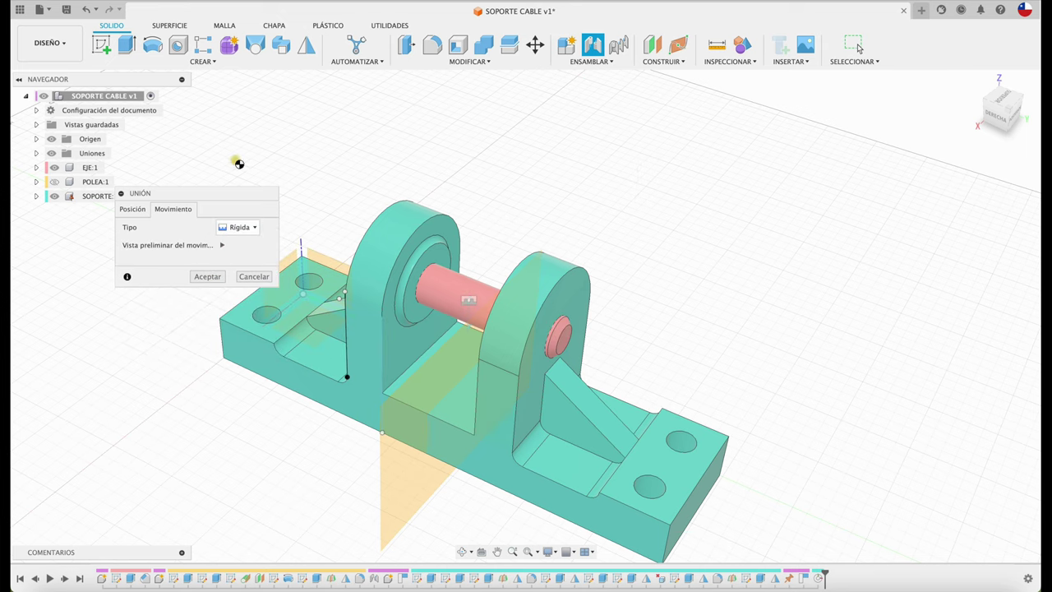
pyautogui.click(208, 277)
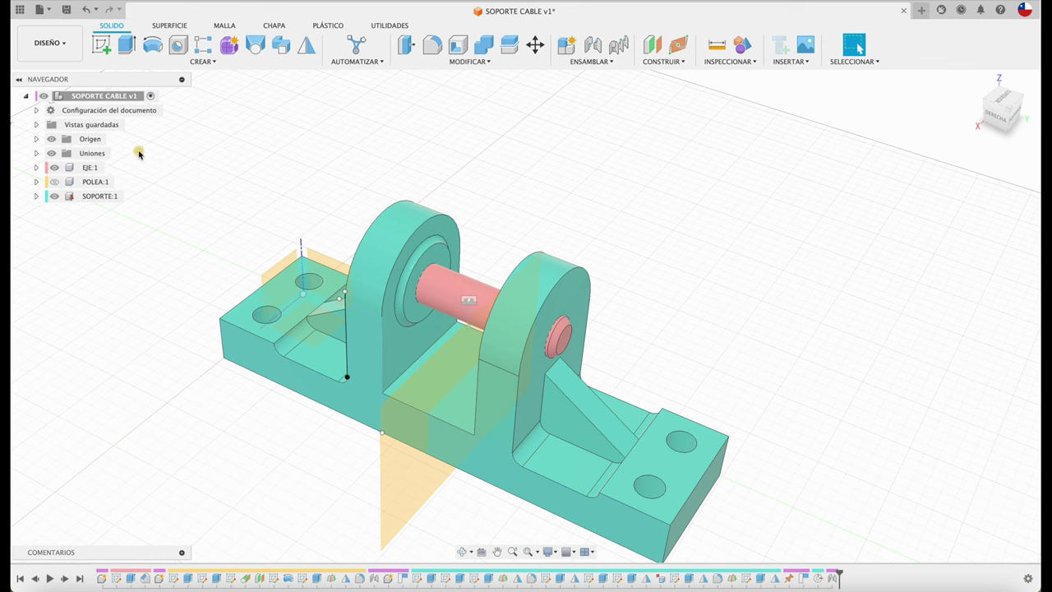
# Step: Unhide POLEA:1 and zoom around to check the yellow pulley seated on the shaft between the lugs
pyautogui.click(55, 184)
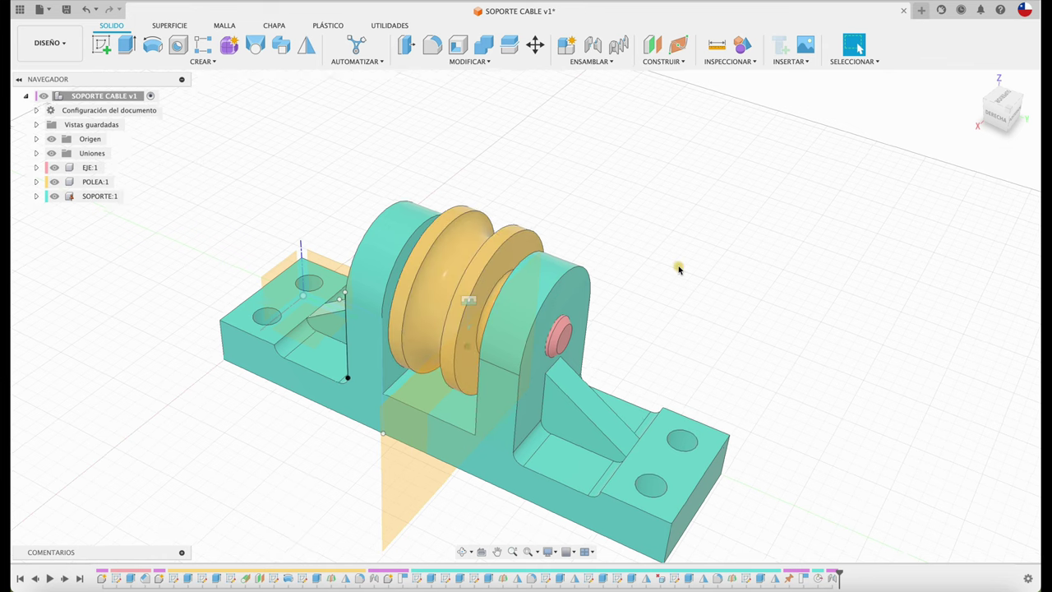
pyautogui.keyDown('shift'); pyautogui.hscroll(-10, 679, 269); pyautogui.keyUp('shift')
pyautogui.scroll(5, 679, 269)
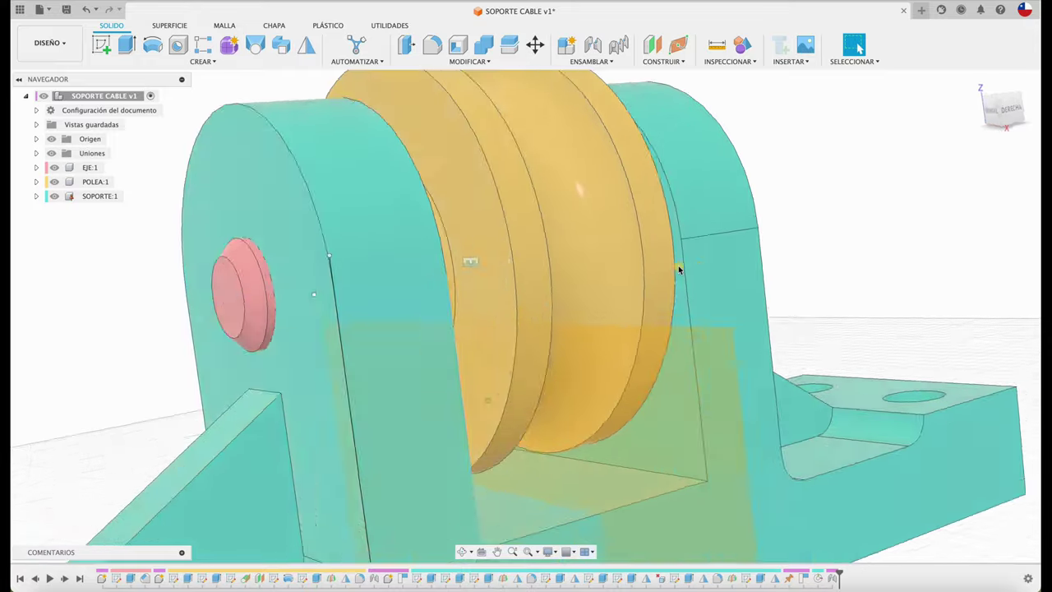
pyautogui.keyDown('shift'); pyautogui.hscroll(-5, 678, 268); pyautogui.keyUp('shift')
pyautogui.scroll(3, 679, 268)
pyautogui.scroll(2, 679, 266)
pyautogui.scroll(3, 597, 318)
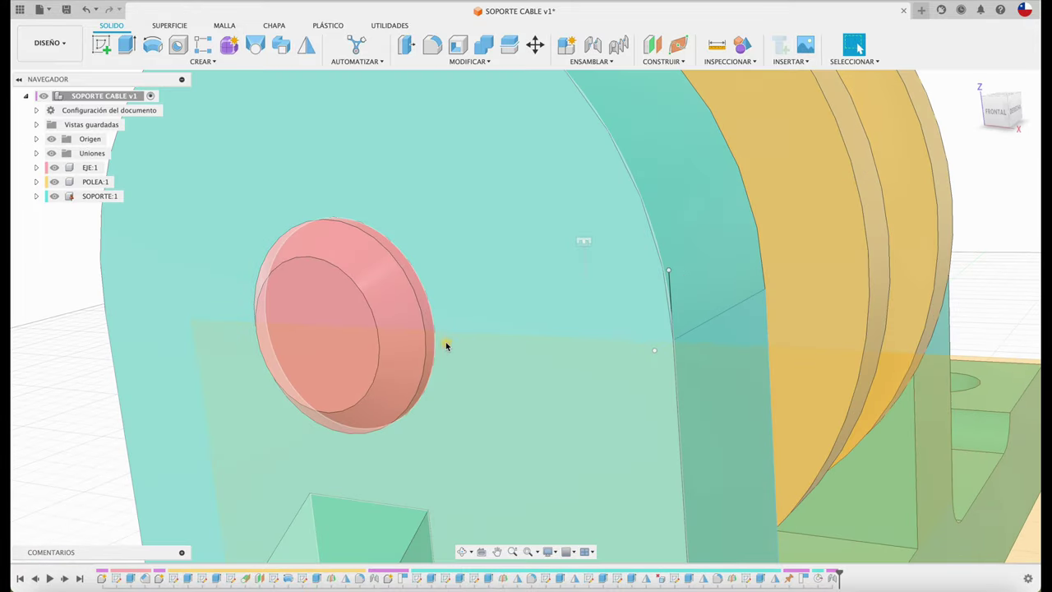
pyautogui.scroll(-3, 430, 353)
pyautogui.keyDown('shift'); pyautogui.hscroll(-5, 430, 353); pyautogui.keyUp('shift')
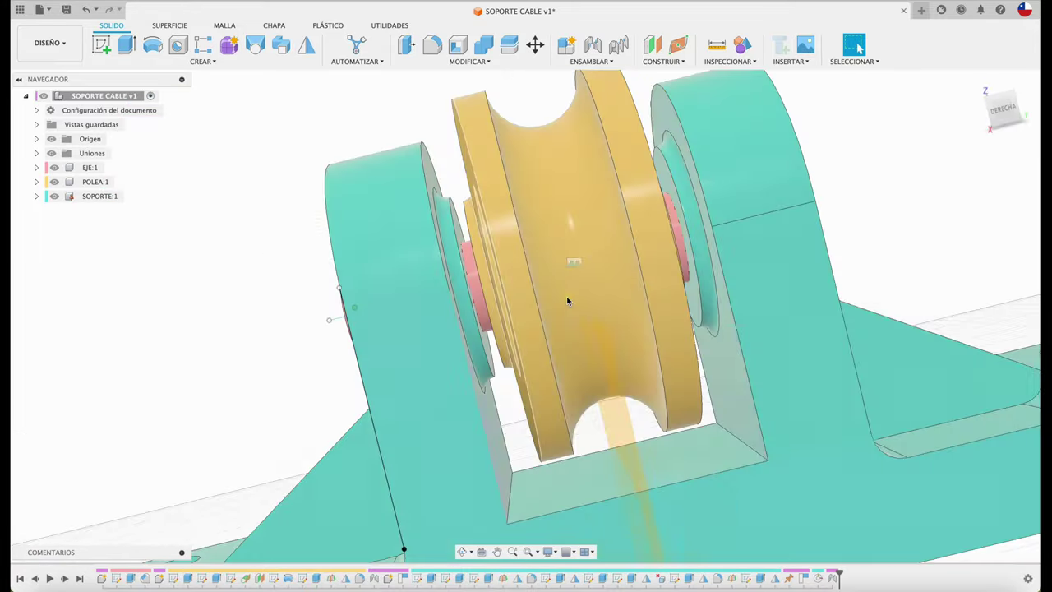
pyautogui.keyDown('shift'); pyautogui.hscroll(-6, 566, 296); pyautogui.keyUp('shift')
pyautogui.scroll(3, 678, 242)
pyautogui.scroll(2, 677, 242)
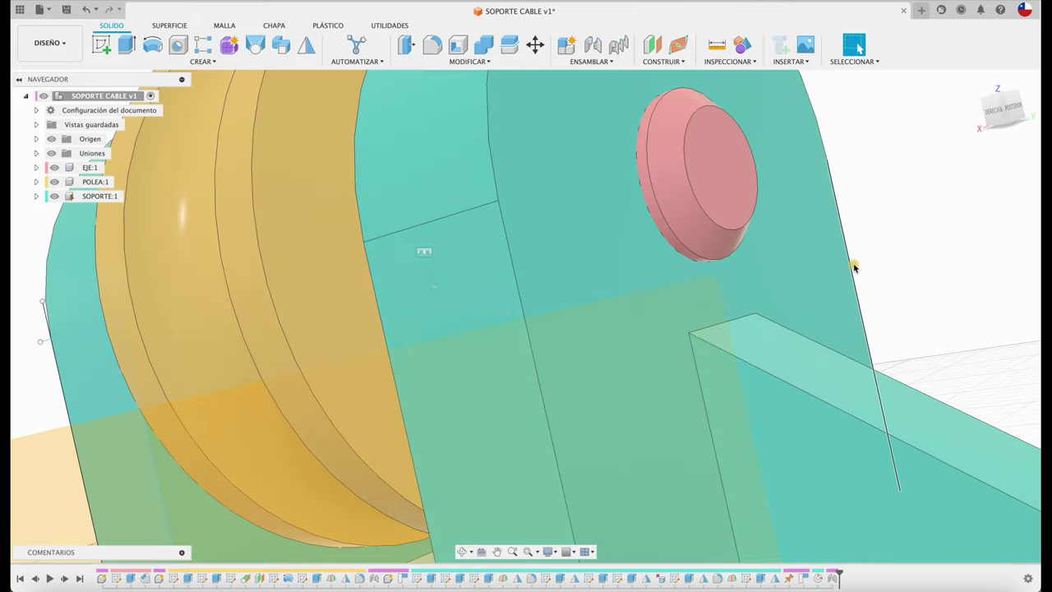
pyautogui.scroll(-3, 854, 266)
pyautogui.scroll(-2, 854, 267)
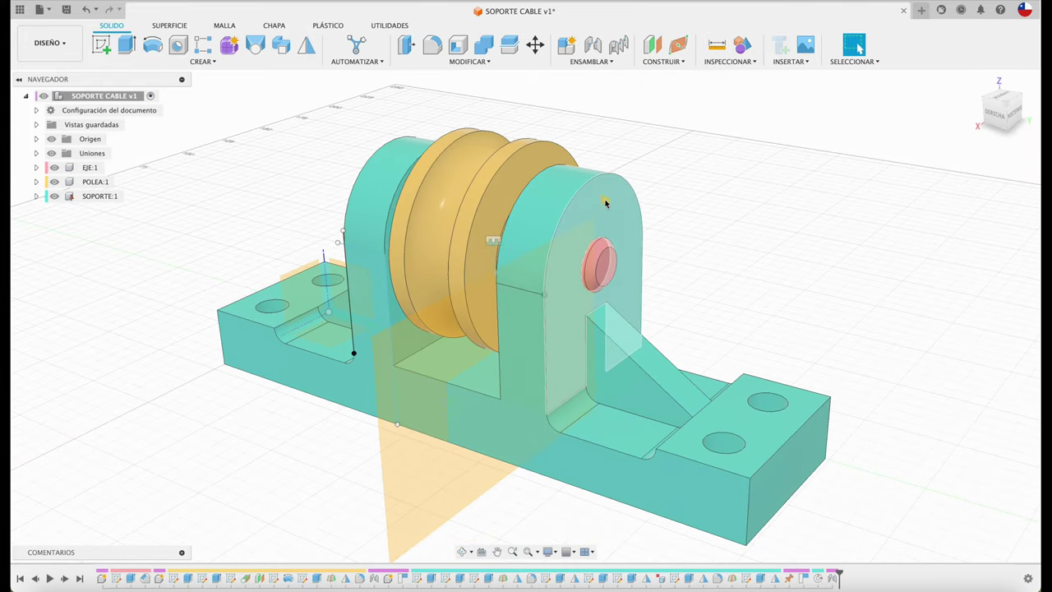
pyautogui.click(97, 196)
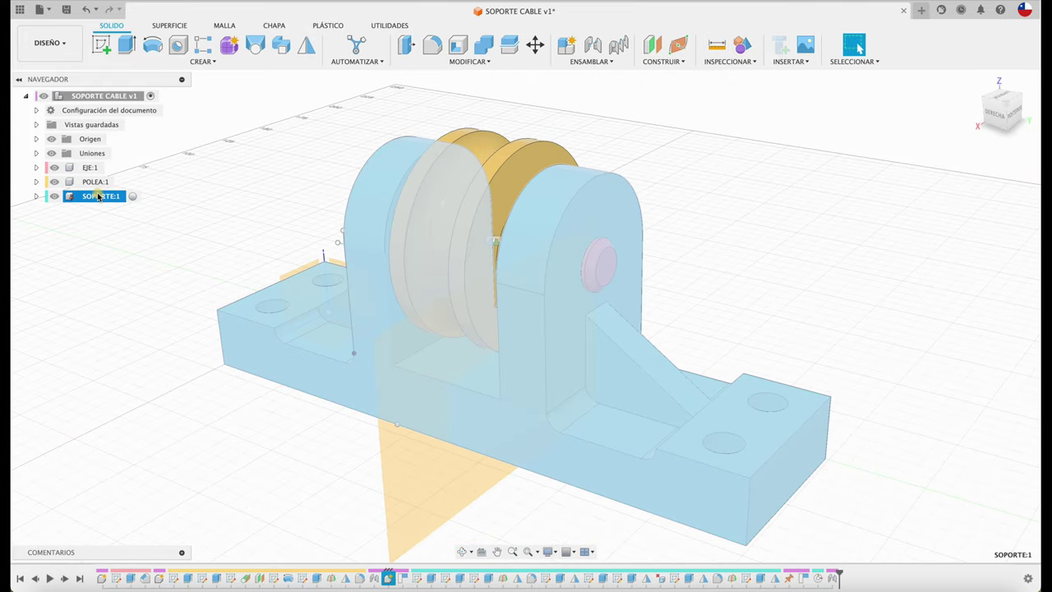
# Step: Isolate SOPORTE:1 and measure the lug hole edge, confirming a 14.0 mm diameter
pyautogui.rightClick(97, 195)
pyautogui.click(136, 337)
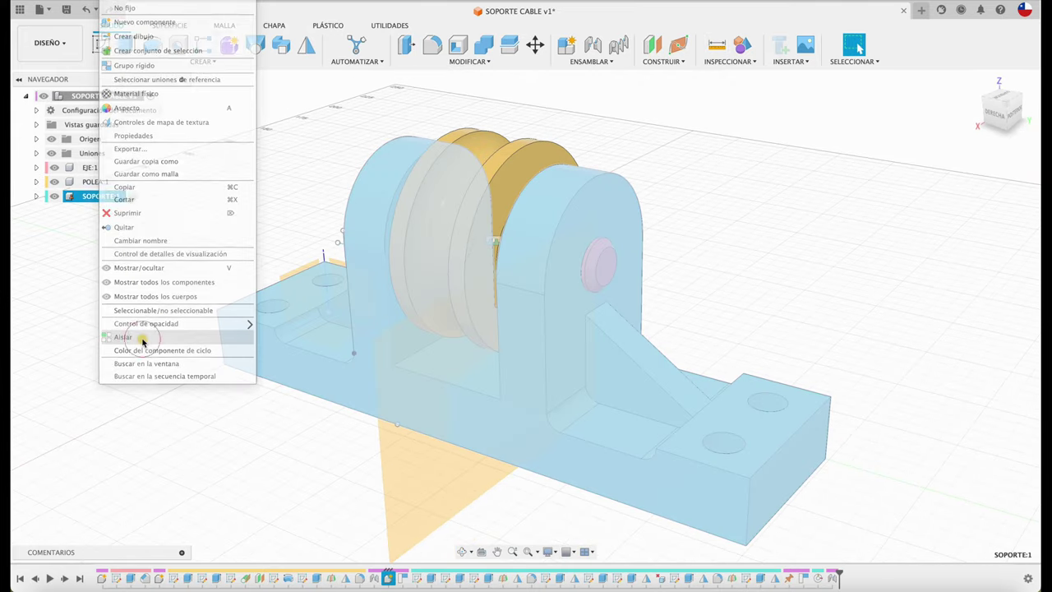
pyautogui.click(725, 54)
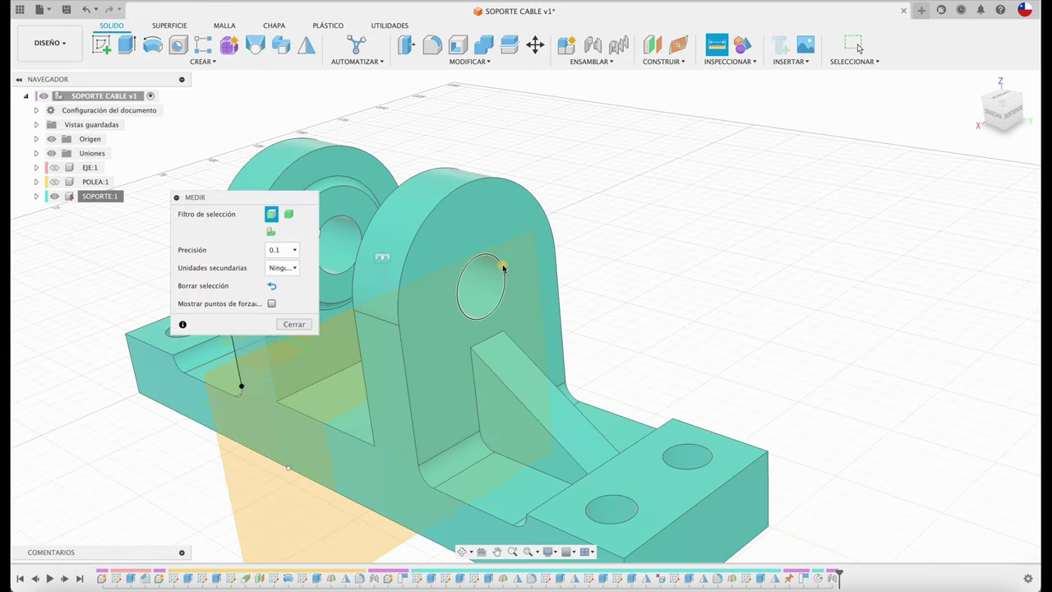
pyautogui.click(504, 267)
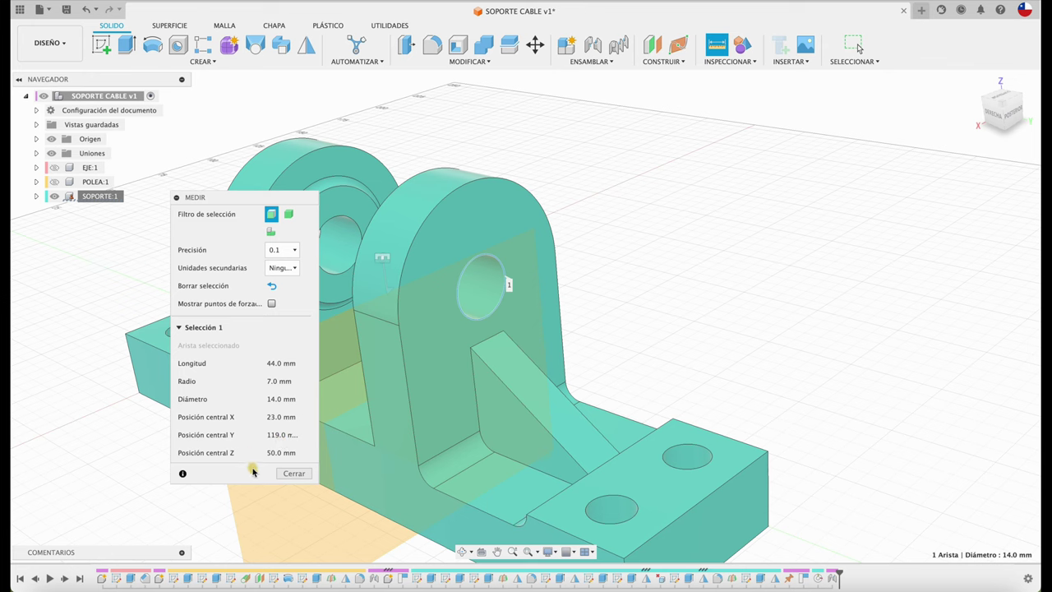
pyautogui.click(293, 474)
pyautogui.keyDown('shift'); pyautogui.moveTo(293, 470); pyautogui.dragTo(165, 263, button='middle'); pyautogui.keyUp('shift')
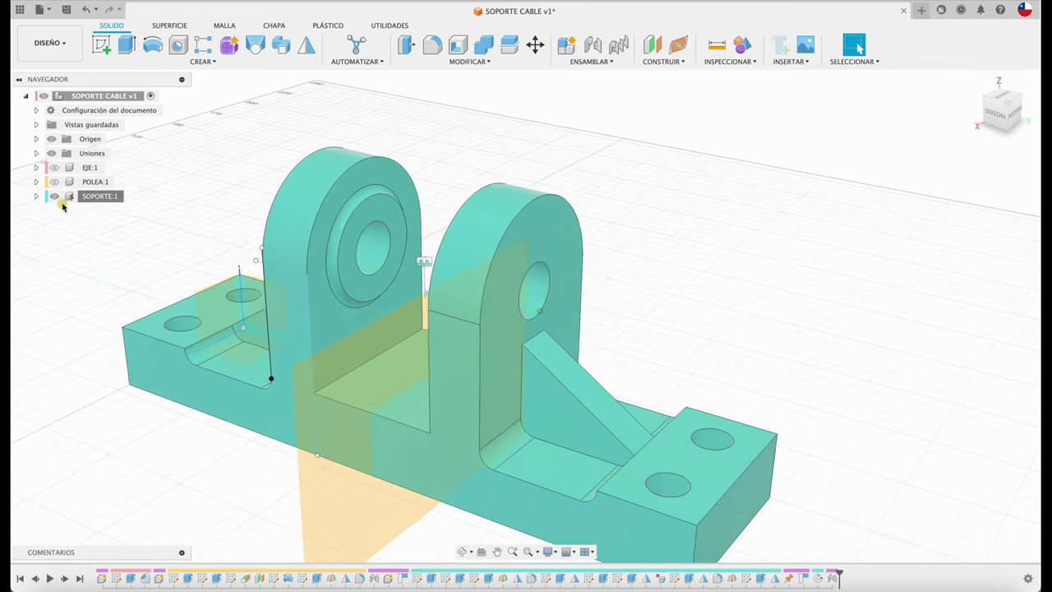
# Step: Show the shaft and pulley again, keeping the shaft name EJE:1 unchanged
pyautogui.click(54, 167)
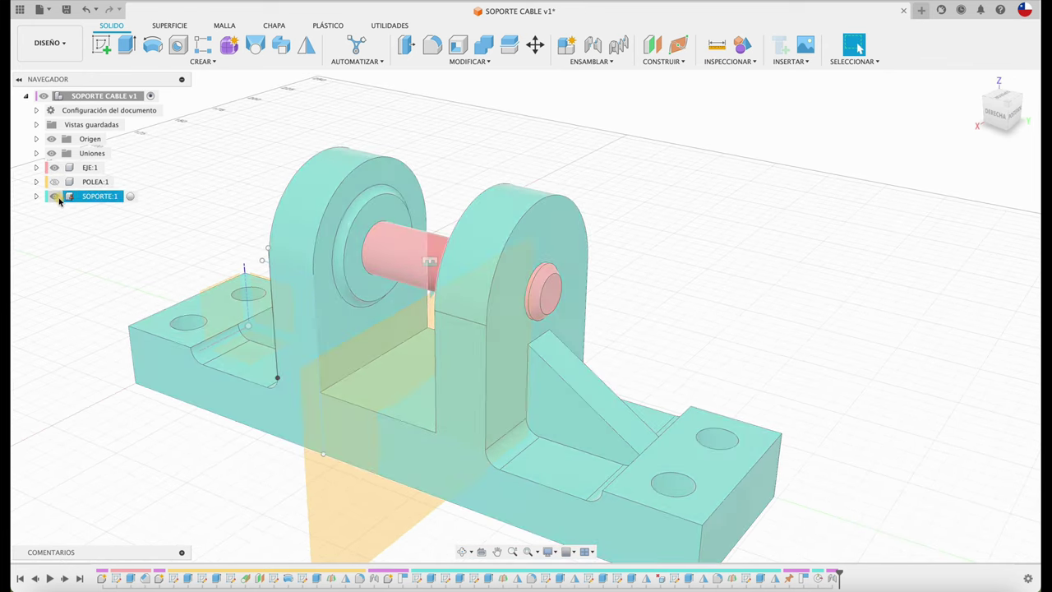
pyautogui.click(55, 181)
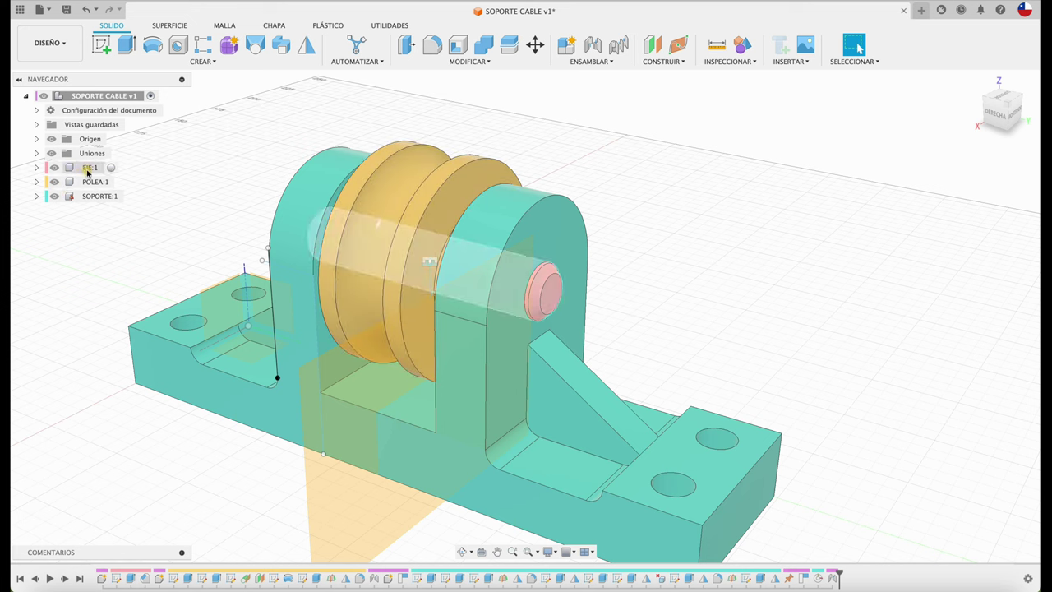
pyautogui.click(88, 167)
pyautogui.doubleClick(87, 169)
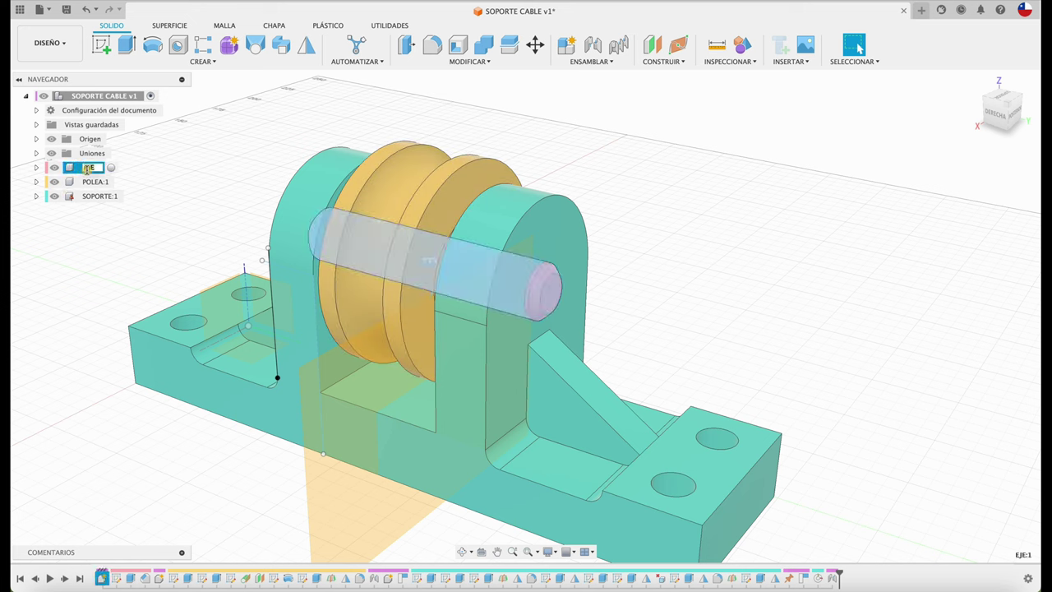
pyautogui.click(138, 172)
# Step: Isolate EJE:1, measure its end edge at 14.0 mm diameter, then unhide the pulley and support
pyautogui.click(88, 168)
pyautogui.rightClick(87, 168)
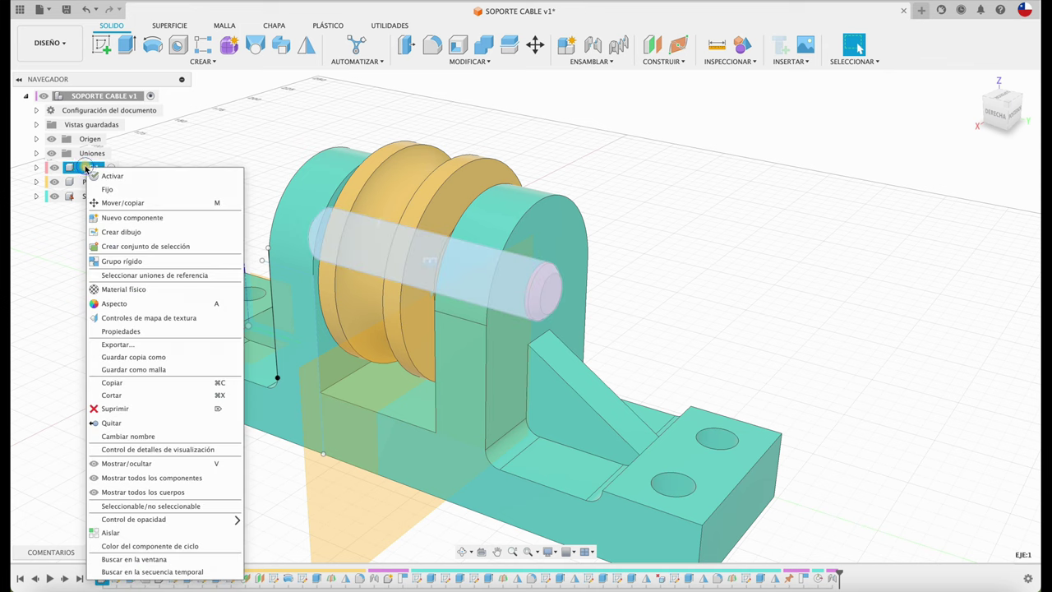
pyautogui.click(128, 532)
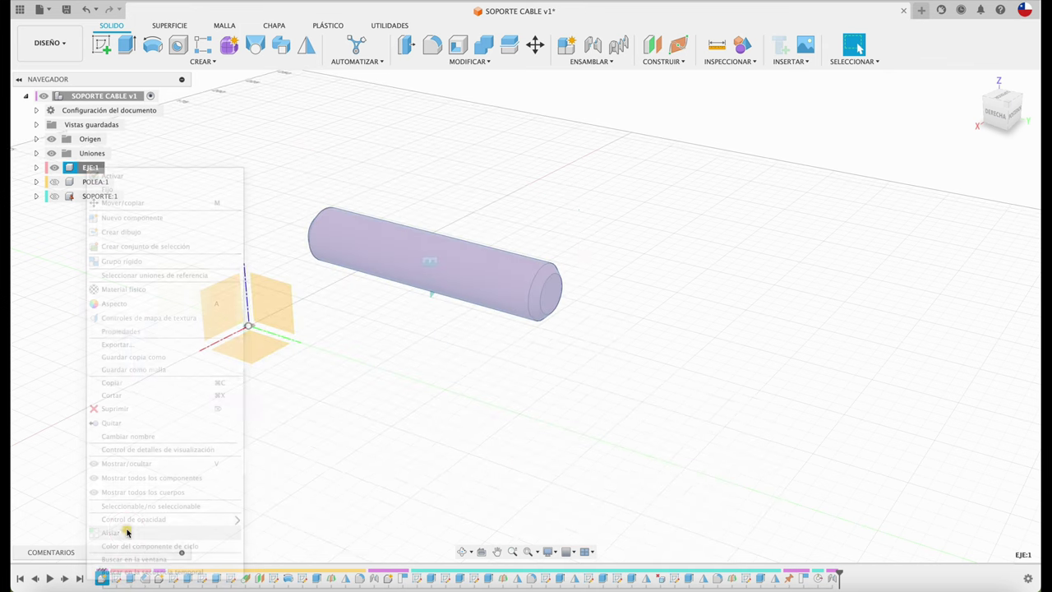
pyautogui.click(692, 96)
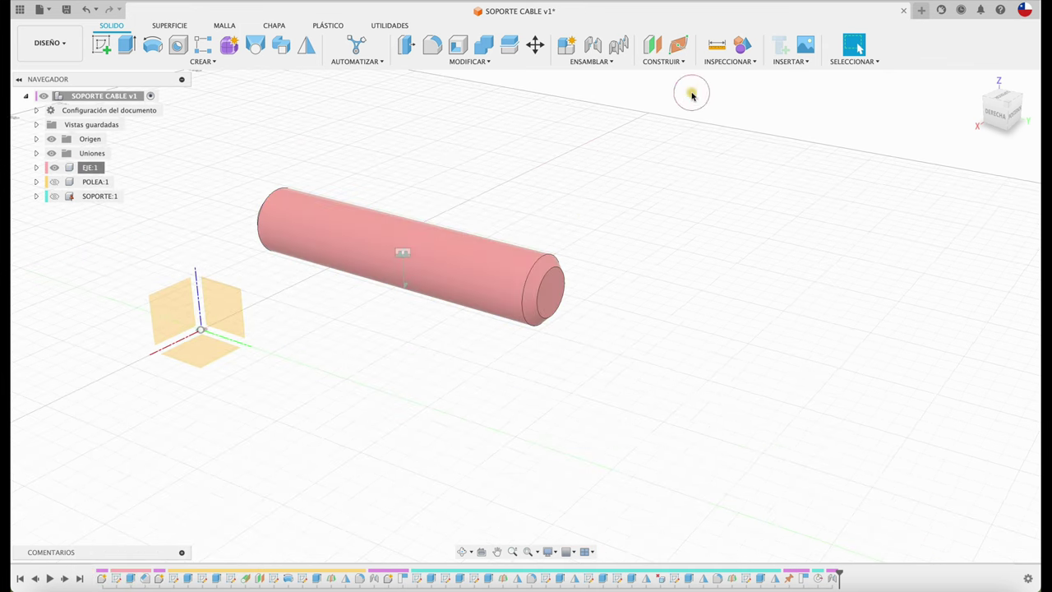
pyautogui.click(716, 45)
pyautogui.click(536, 263)
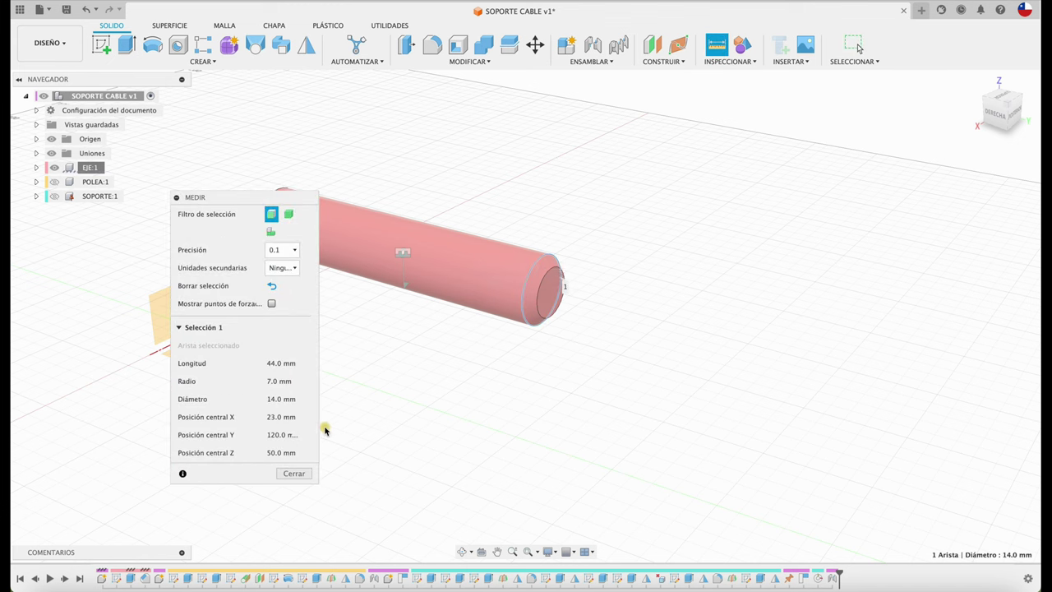
pyautogui.click(287, 475)
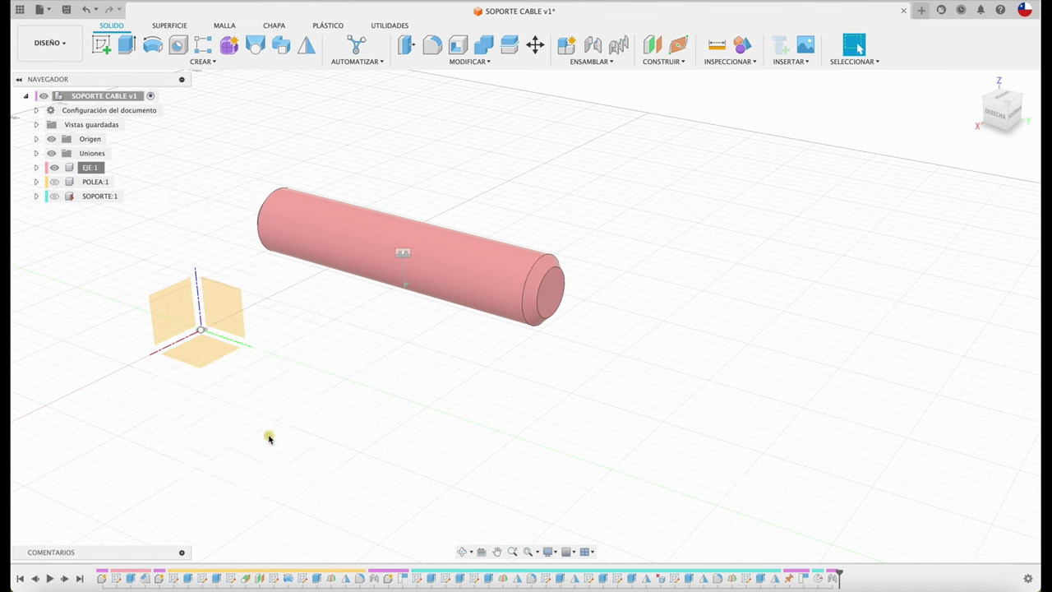
pyautogui.click(54, 182)
pyautogui.click(55, 196)
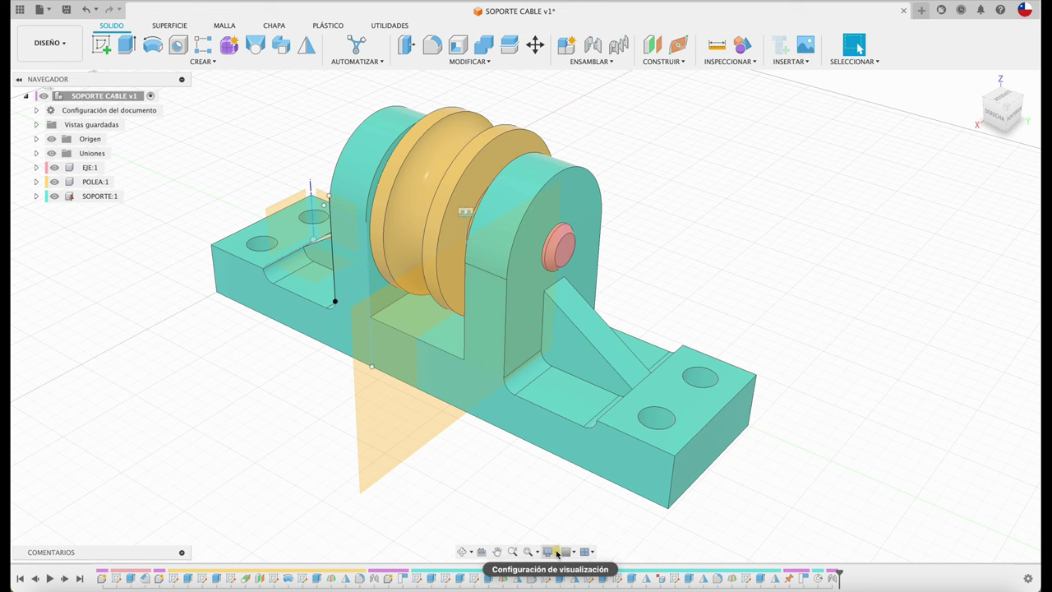
# Step: Hide all planes, axes and sketches via the display settings' object visibility
pyautogui.click(557, 553)
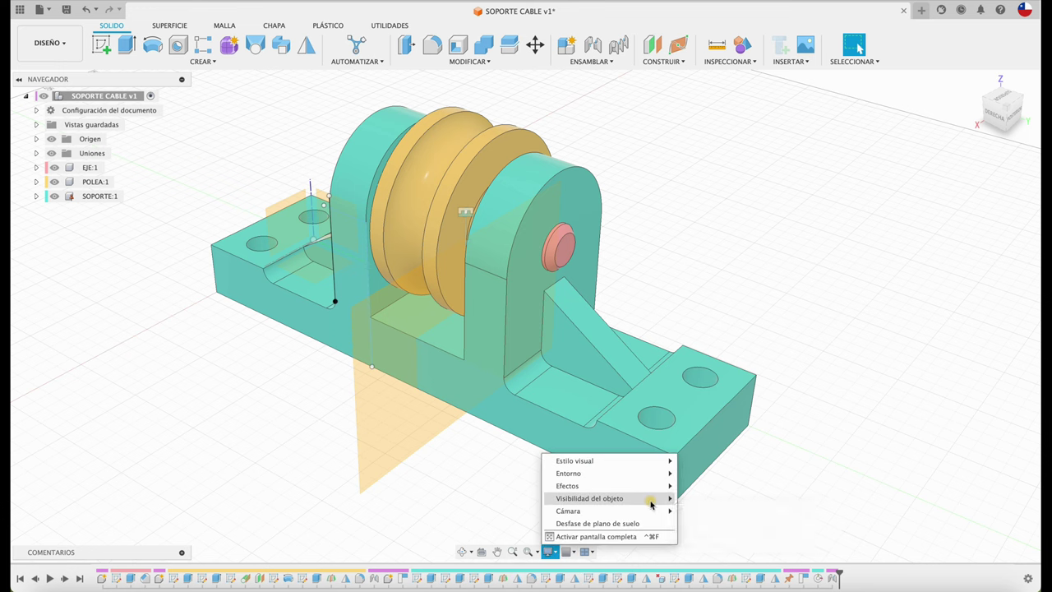
pyautogui.click(685, 474)
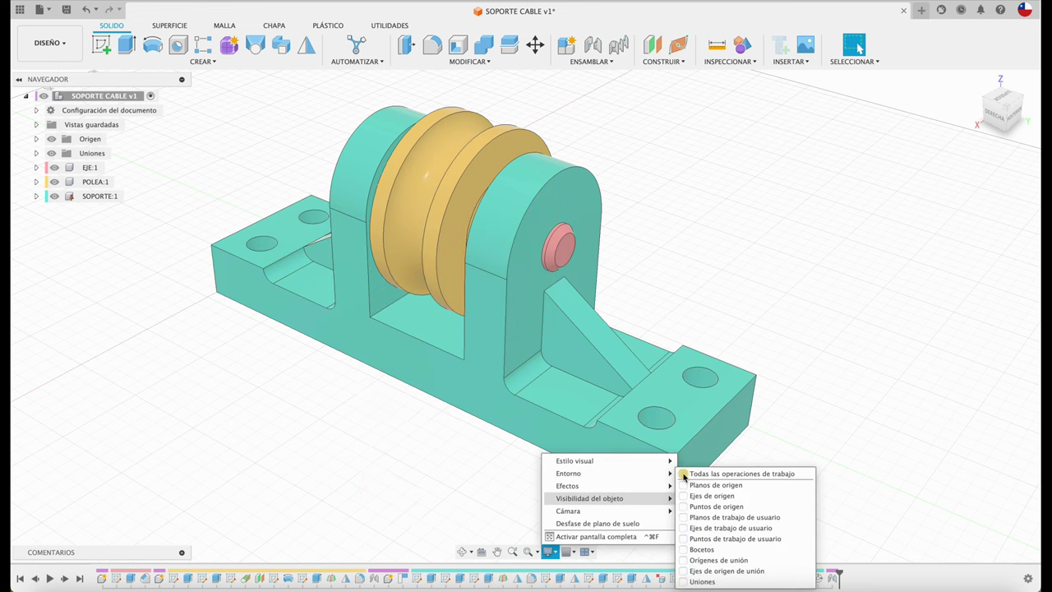
pyautogui.click(751, 257)
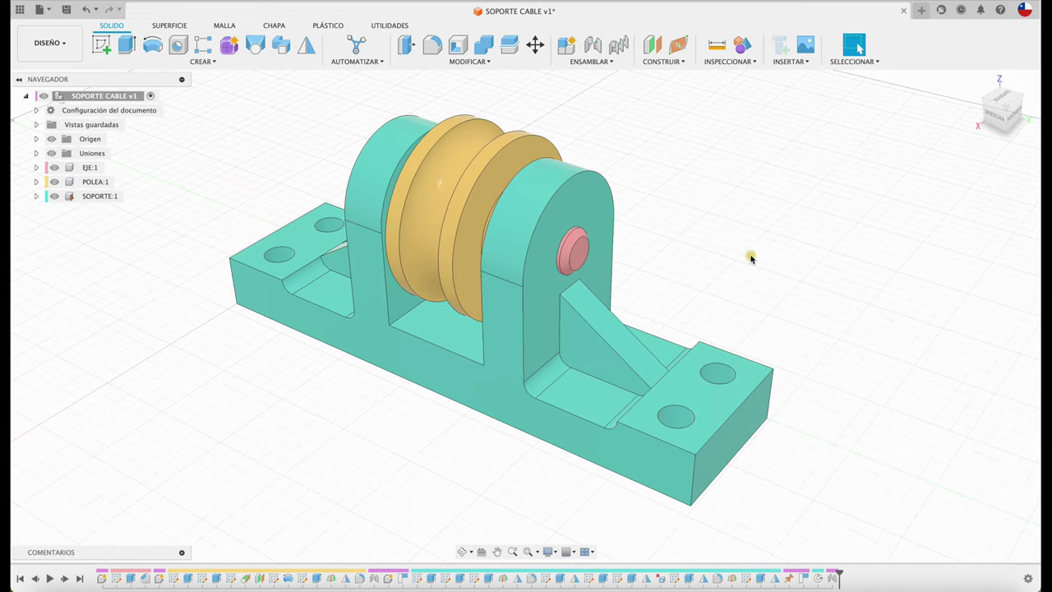
# Step: Orbit the assembly and drag the pulley to confirm it stays rigidly locked in place
pyautogui.moveTo(439, 324)
pyautogui.keyDown('shift'); pyautogui.mouseDown(button='middle')
pyautogui.moveTo(337, 442)
pyautogui.moveTo(369, 385)
pyautogui.moveTo(410, 259)
pyautogui.mouseUp(button='middle'); pyautogui.keyUp('shift')
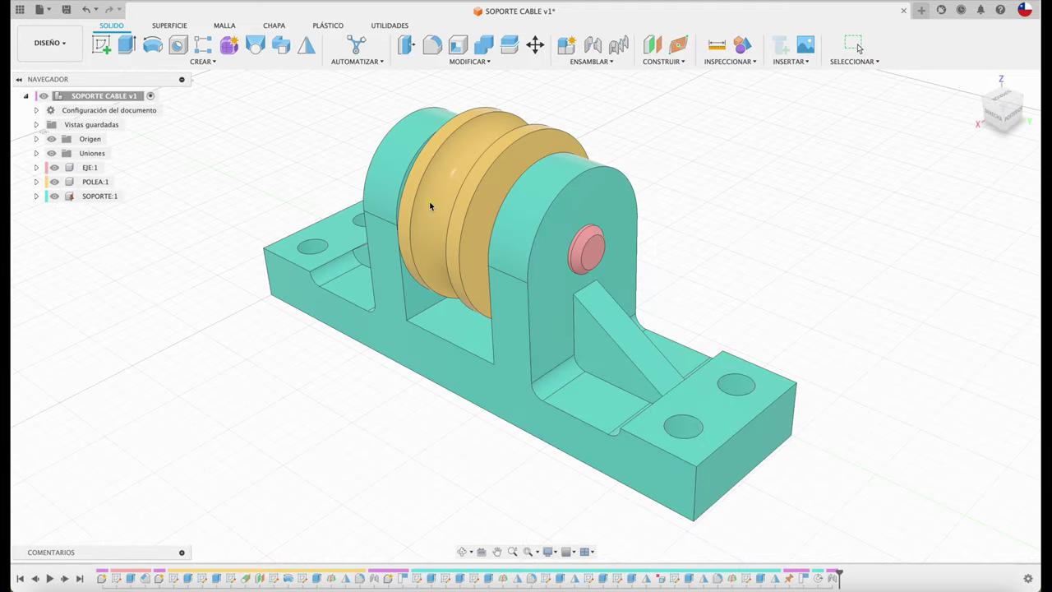
pyautogui.moveTo(429, 205); pyautogui.dragTo(435, 235)
pyautogui.keyDown('shift'); pyautogui.moveTo(435, 235); pyautogui.dragTo(736, 306, button='middle'); pyautogui.keyUp('shift')
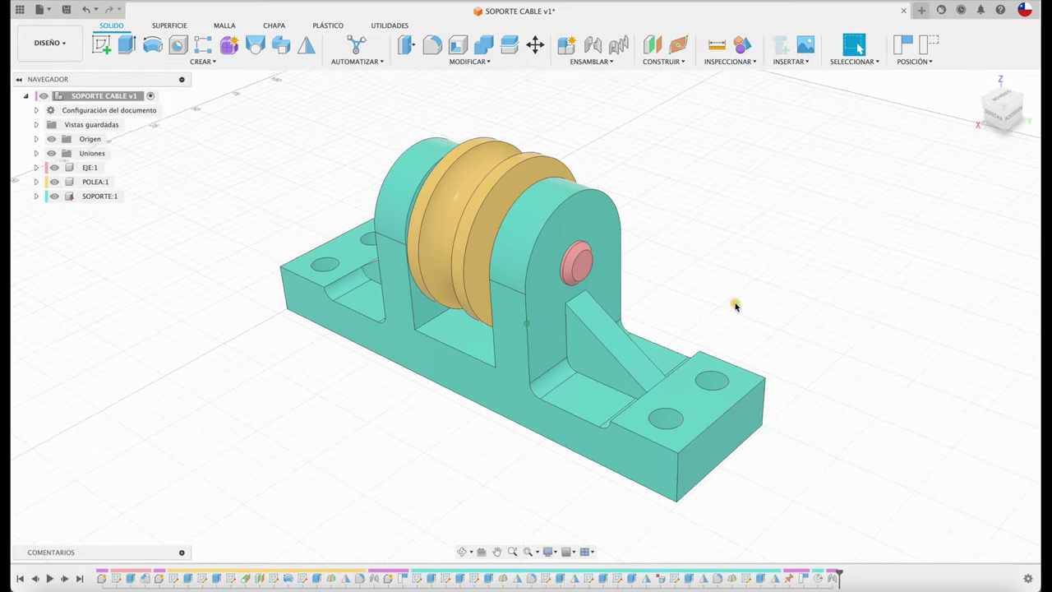